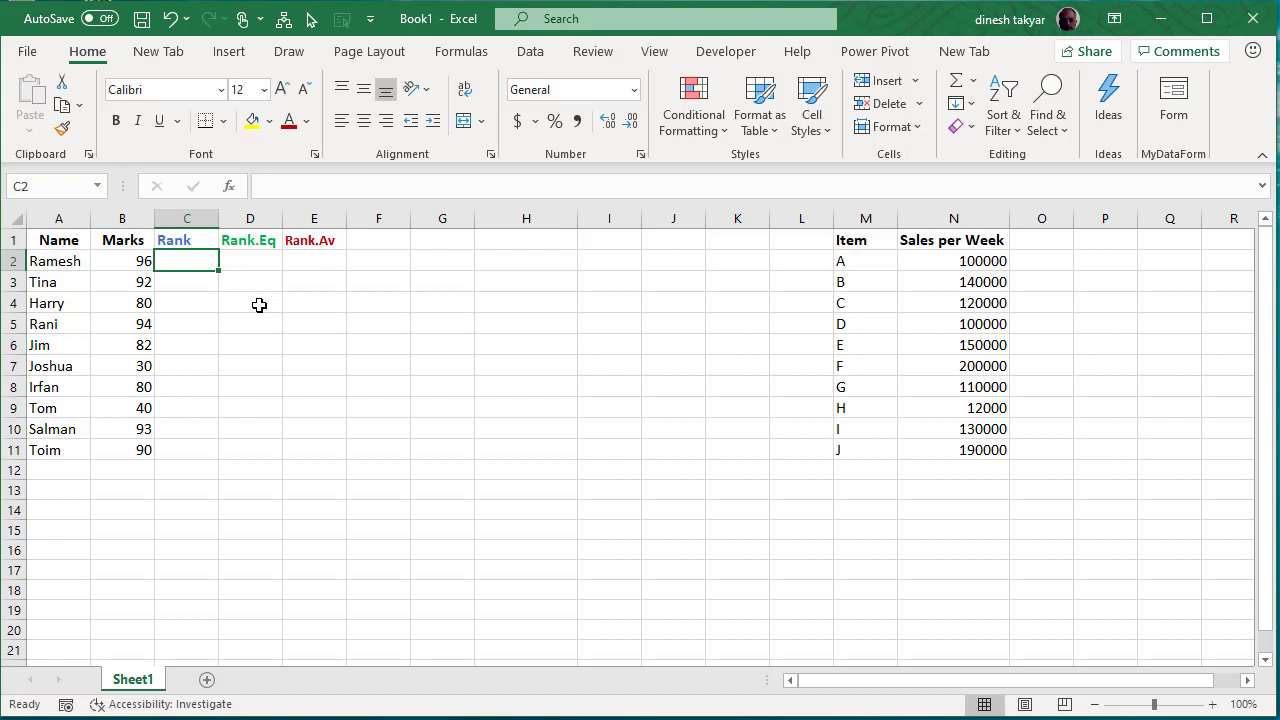
Review the Name, Marks, Item and Sales per Week headings, then select cell C2
{"action": "left_click", "coordinate": [52, 240]}
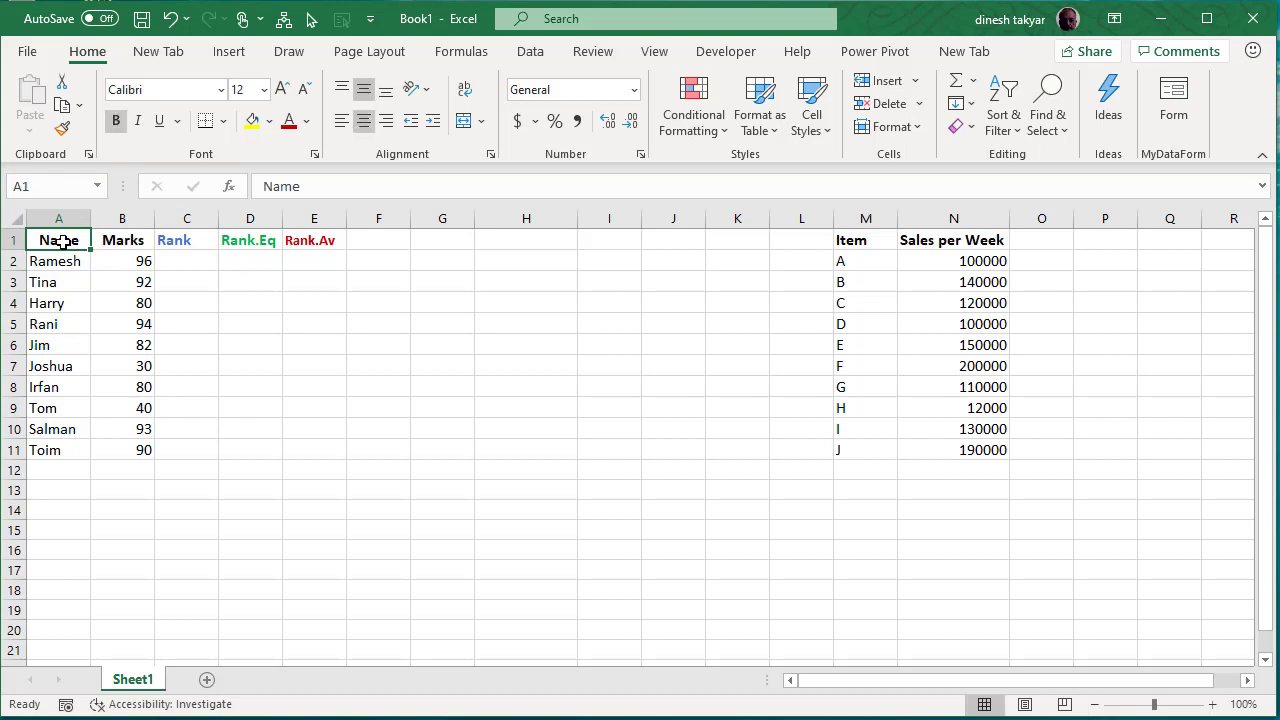
{"action": "left_click", "coordinate": [107, 243]}
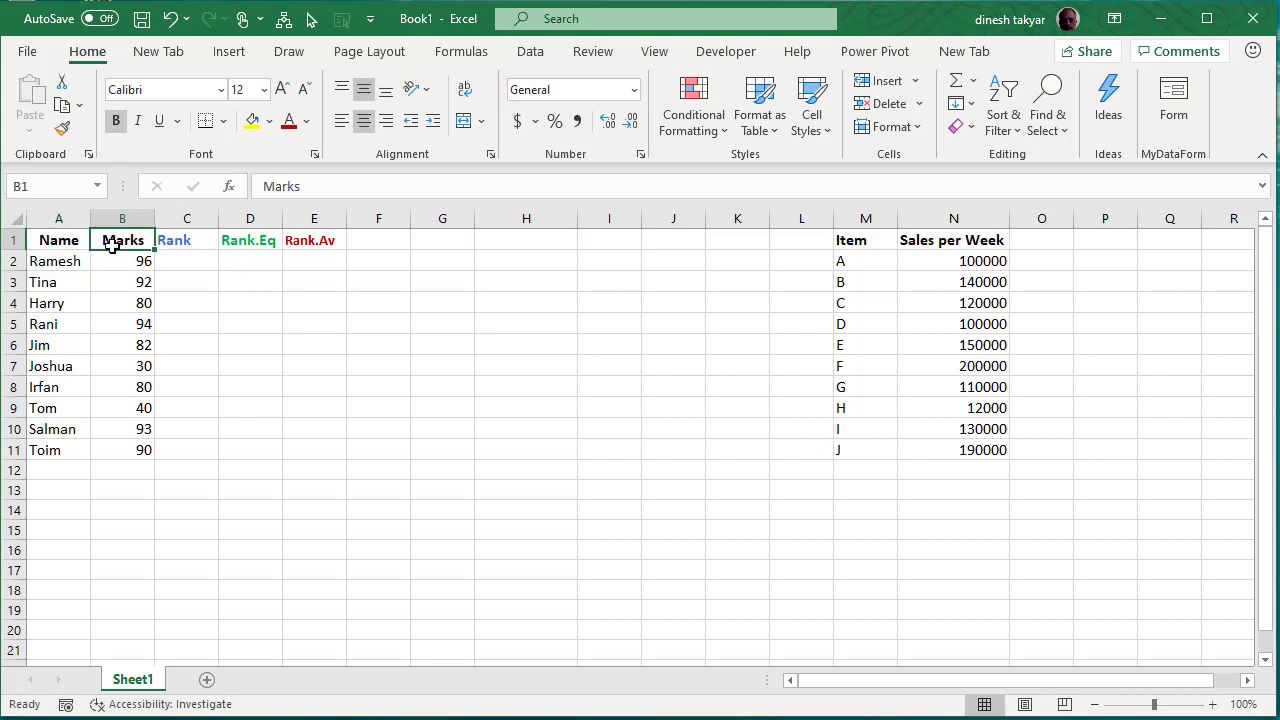
{"action": "left_click", "coordinate": [186, 261]}
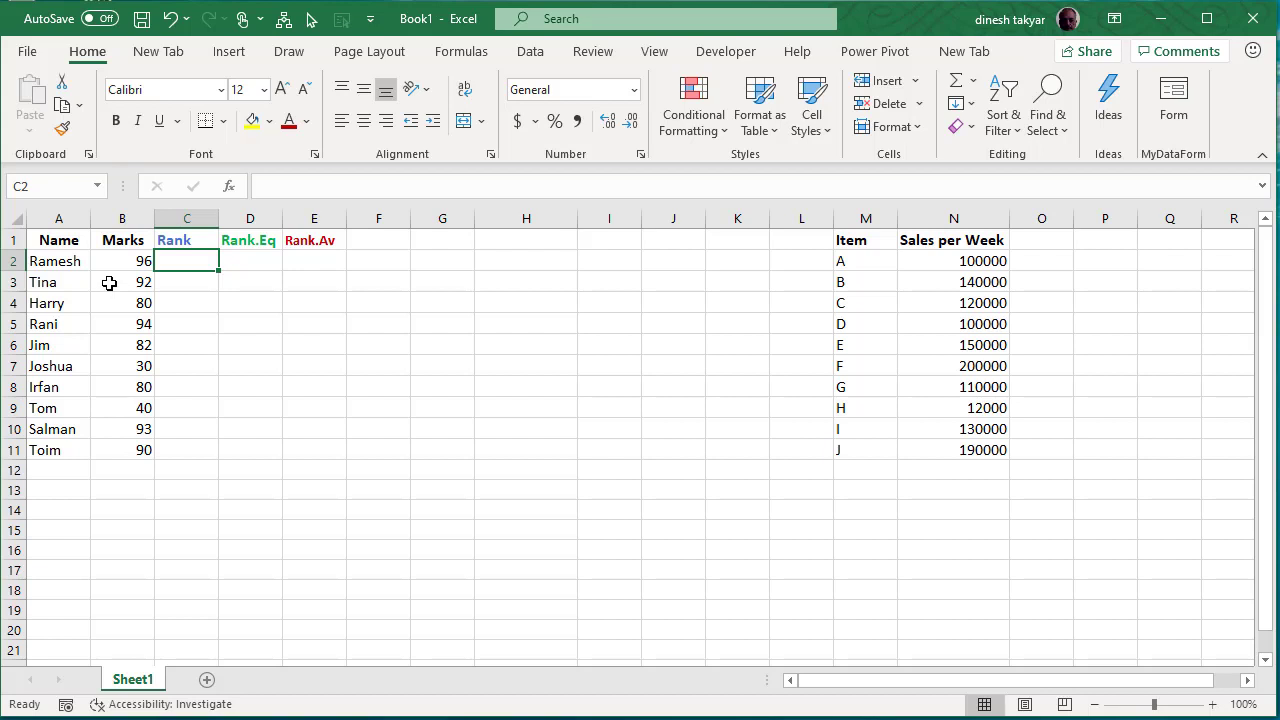
{"action": "left_click", "coordinate": [859, 242]}
{"action": "left_click", "coordinate": [924, 241]}
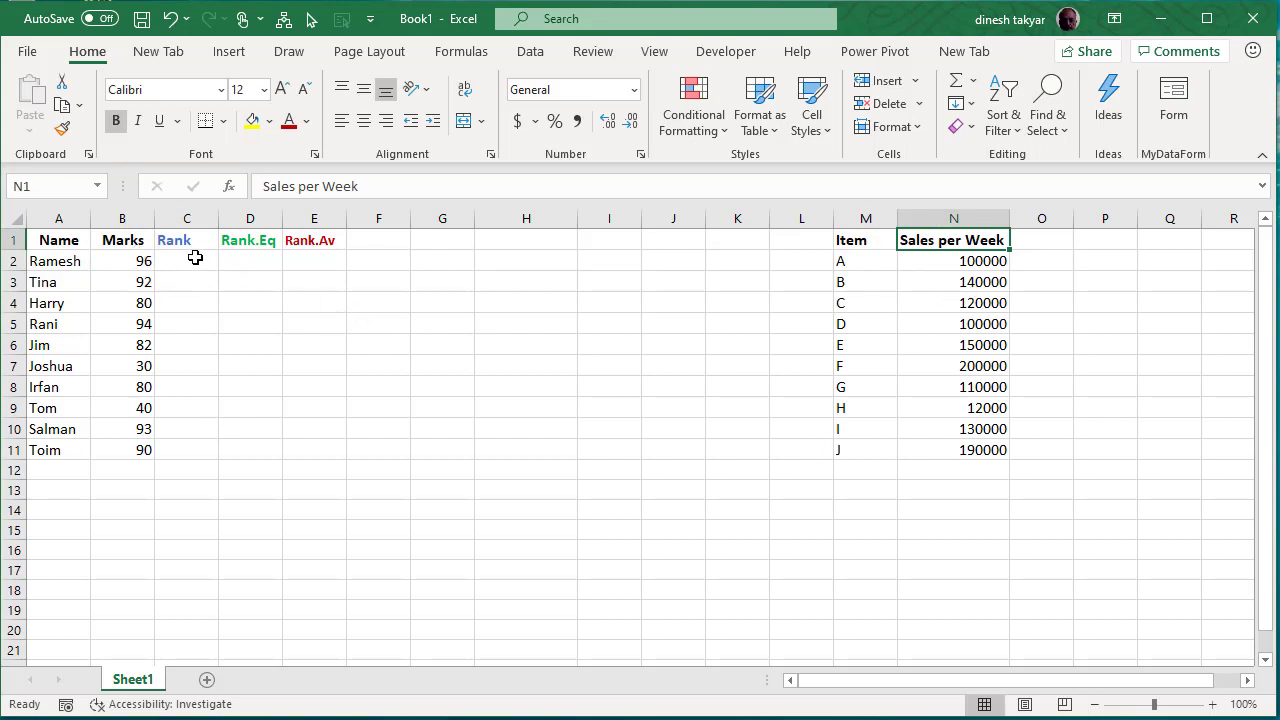
{"action": "left_click", "coordinate": [195, 262]}
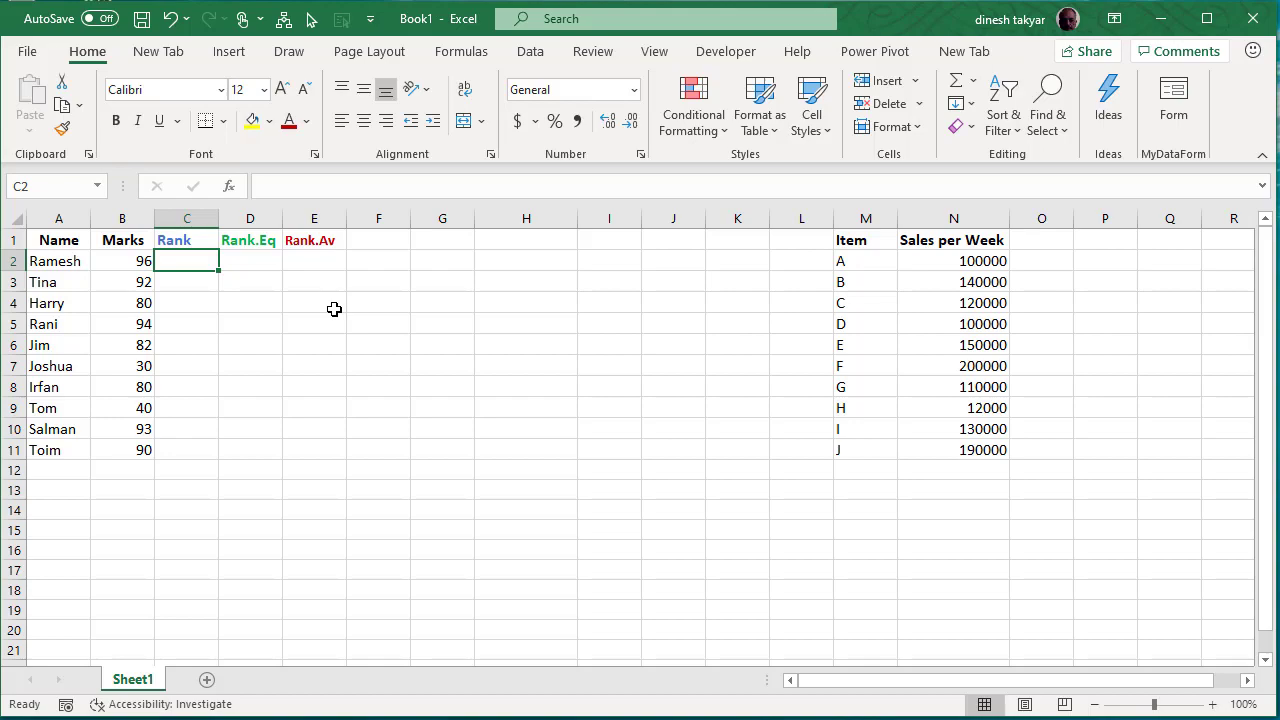
Enter =ran in C2 and browse the RANK-family suggestions, reading RANK.EQ's description
{"action": "type", "text": "=r"}
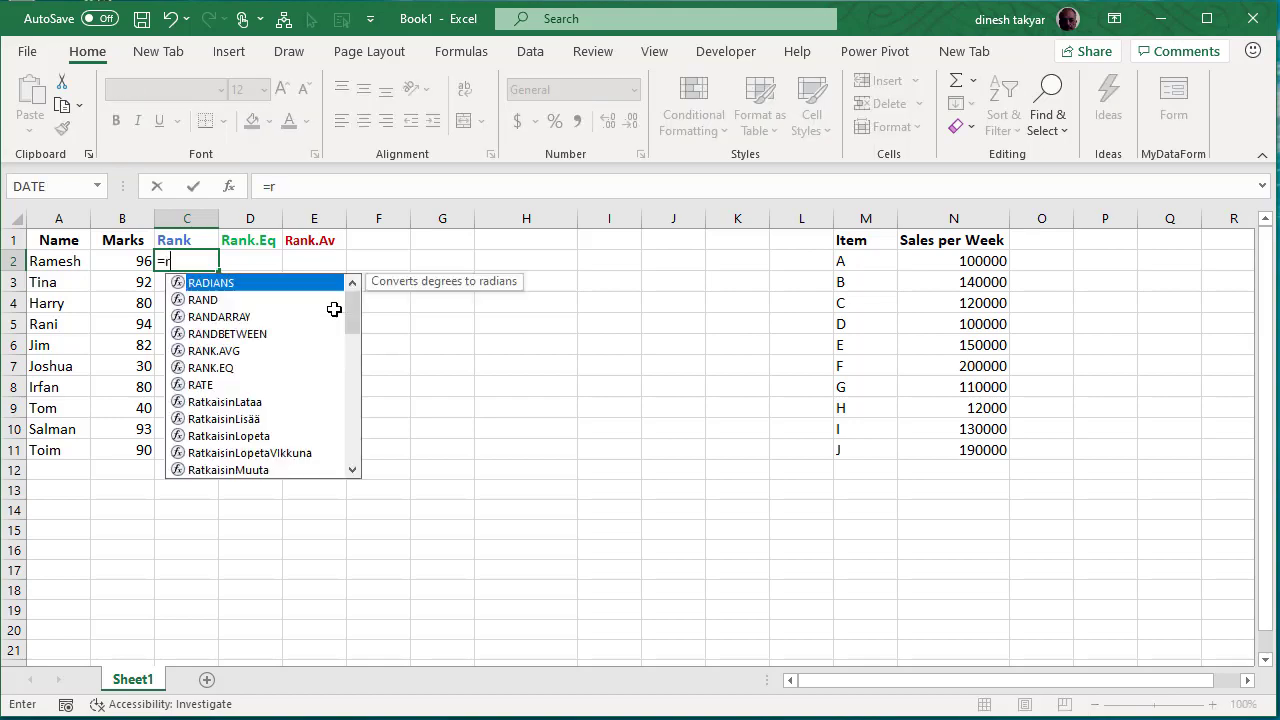
{"action": "type", "text": "an"}
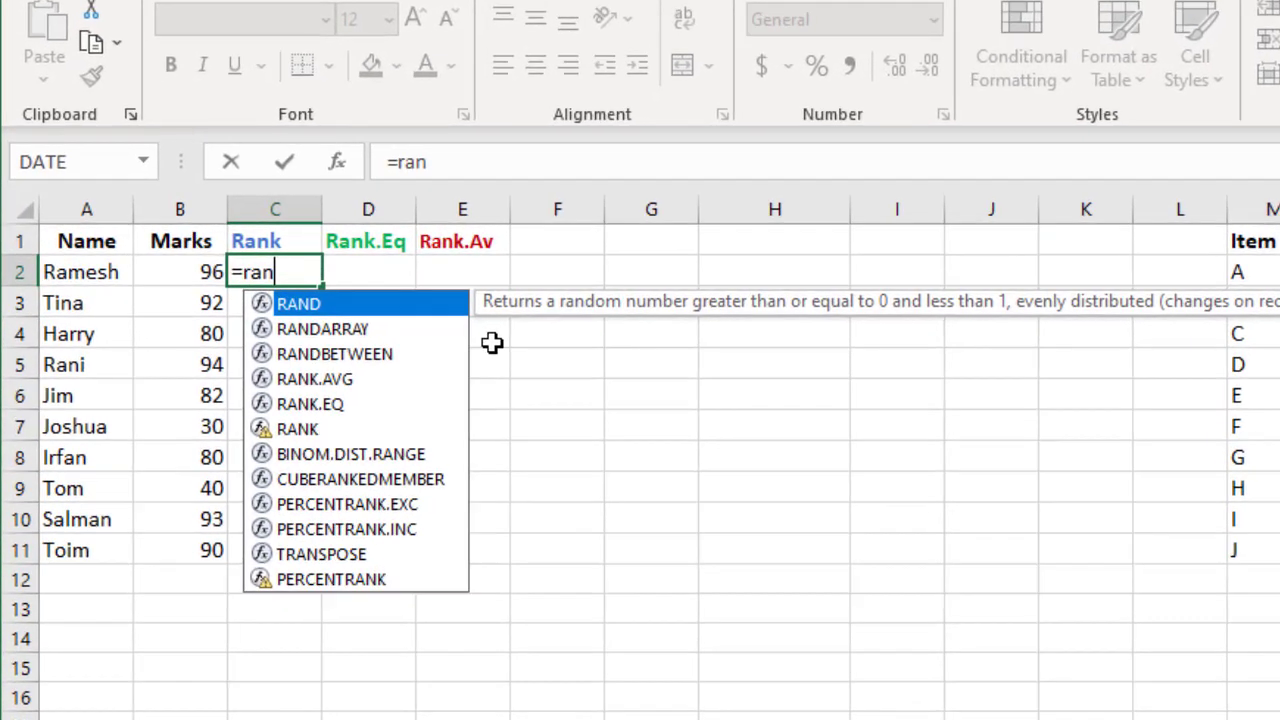
{"action": "key", "text": "Down"}
{"action": "key", "text": "Down"}
{"action": "key", "text": "Down"}
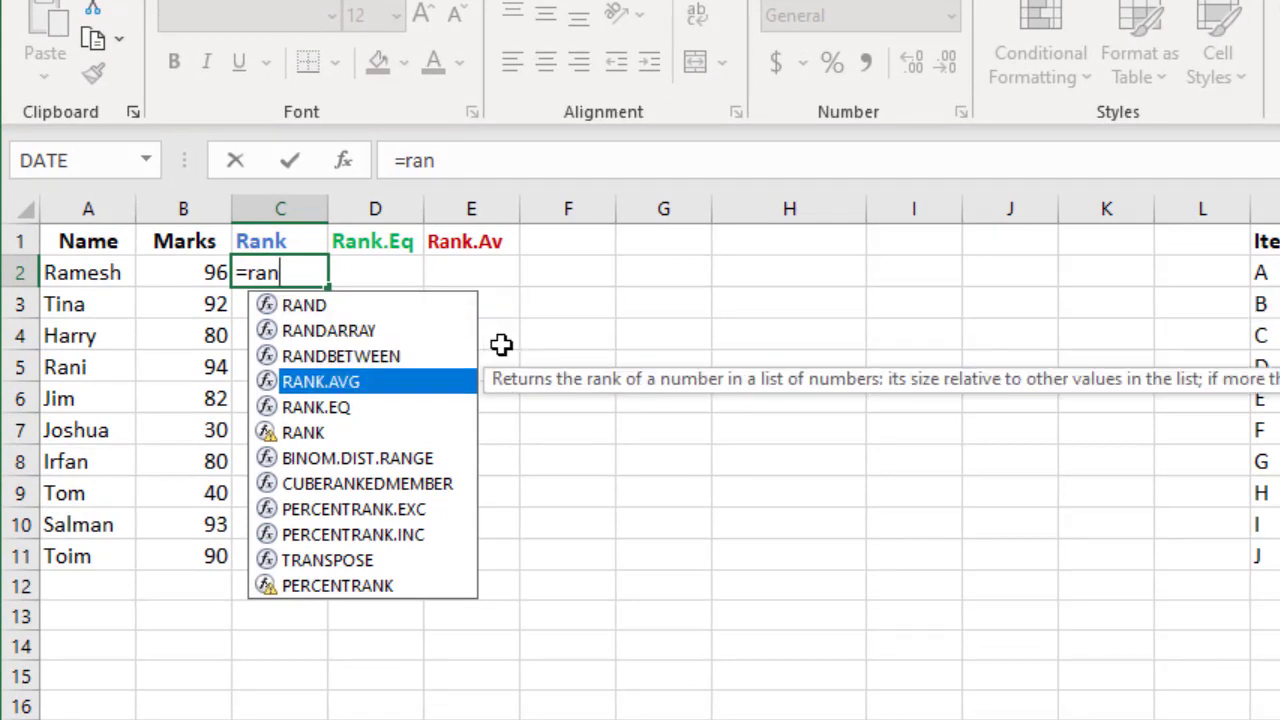
{"action": "key", "text": "Down"}
{"action": "key", "text": "Down"}
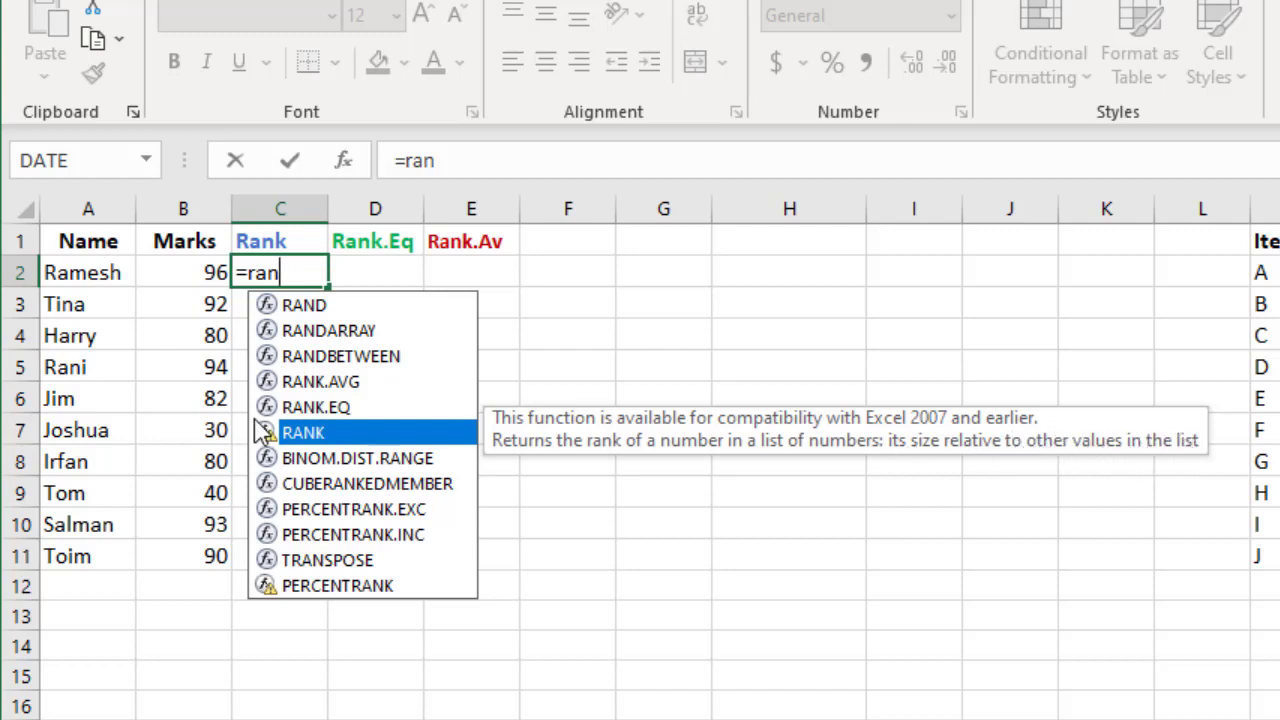
{"action": "left_click", "coordinate": [313, 408]}
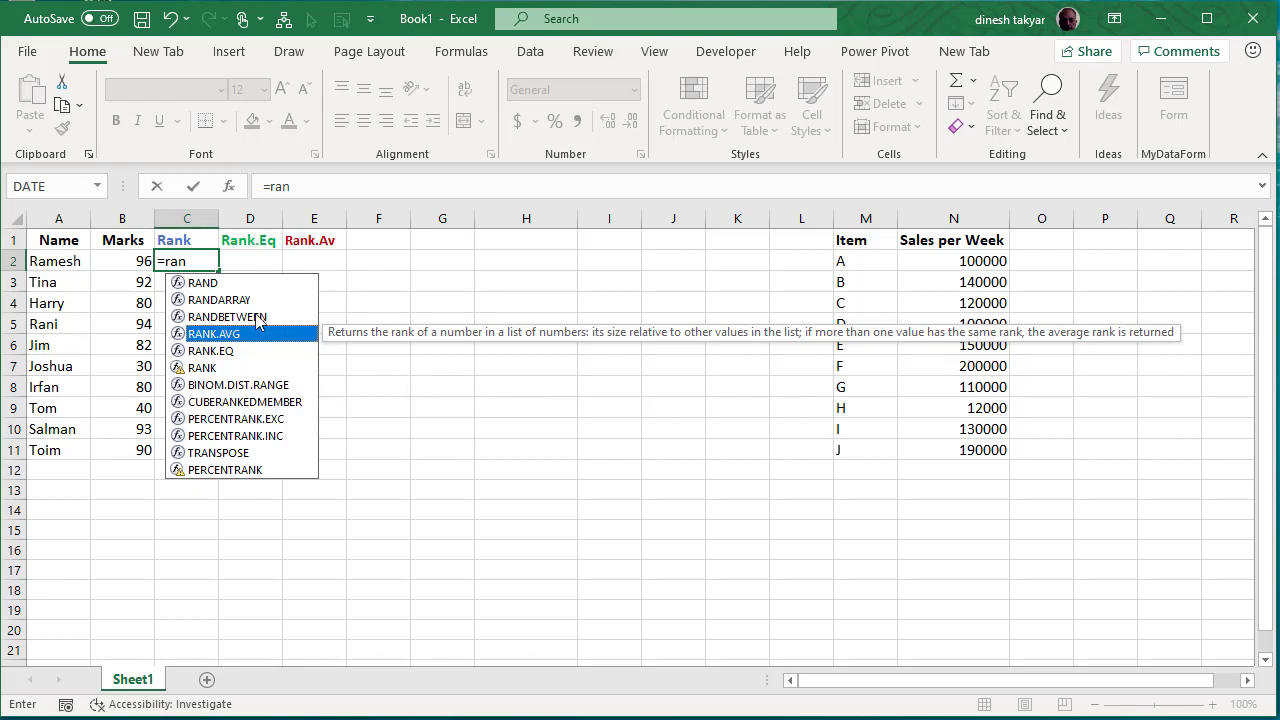
Choose RANK from the suggestions so C2 reads =RANK(
{"action": "left_click", "coordinate": [206, 368]}
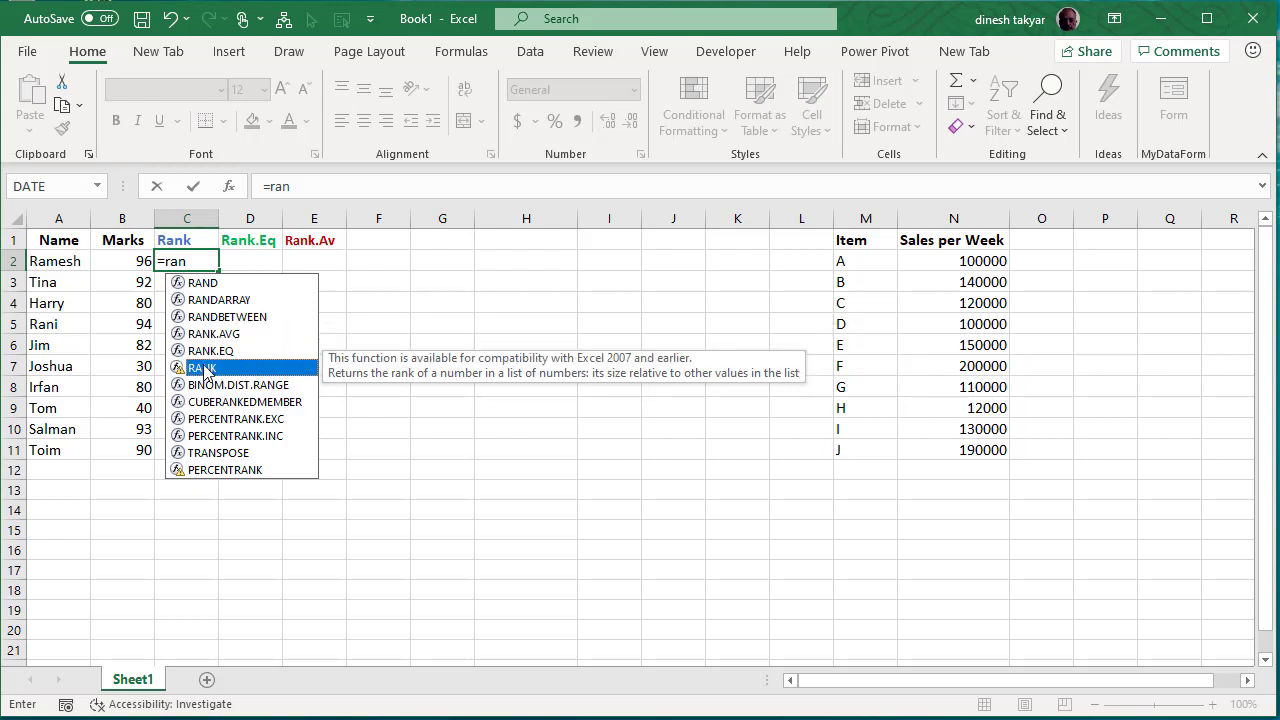
{"action": "double_click", "coordinate": [204, 369]}
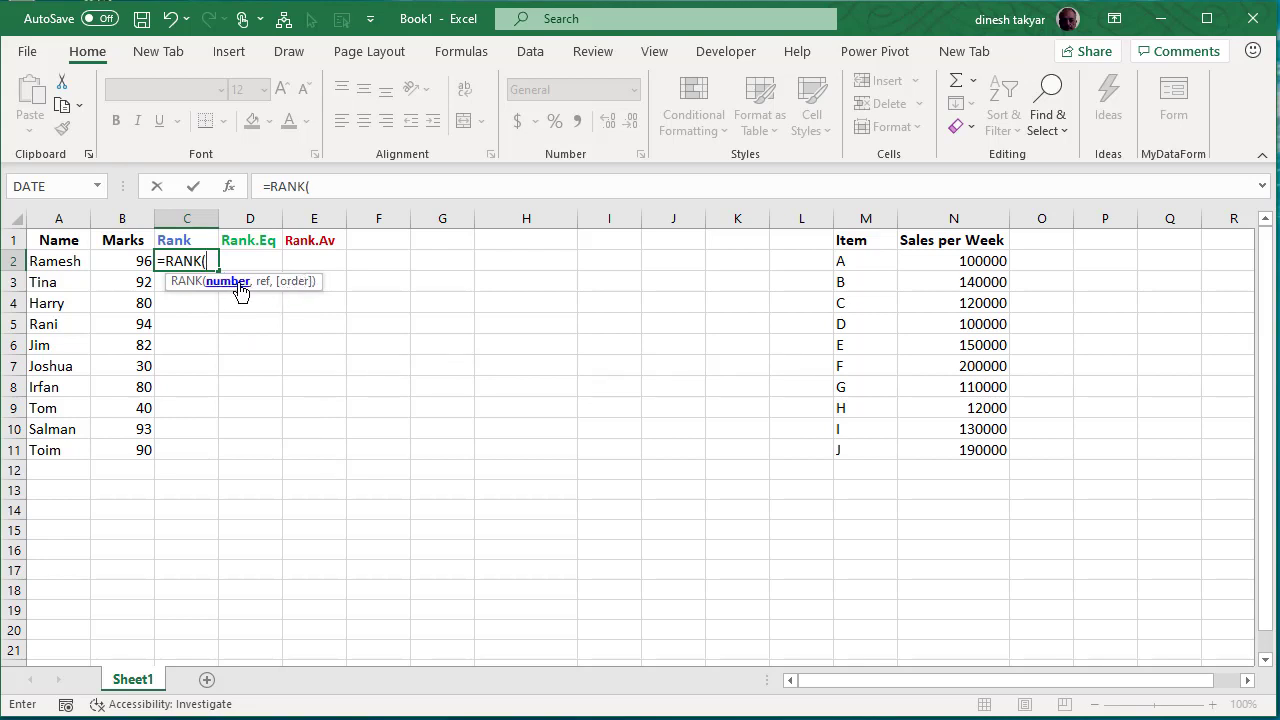
Supply the mark in B2 as the number argument, making C2 read =RANK(B2,
{"action": "left_click", "coordinate": [137, 259]}
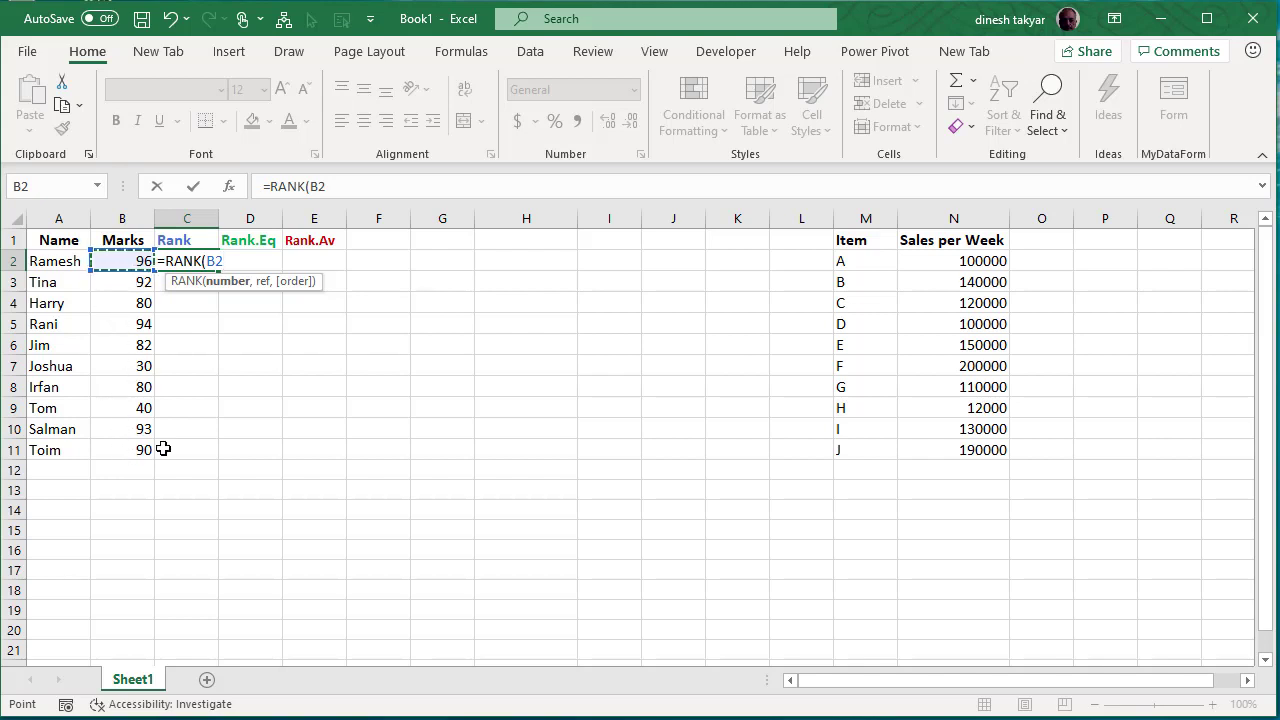
{"action": "type", "text": ","}
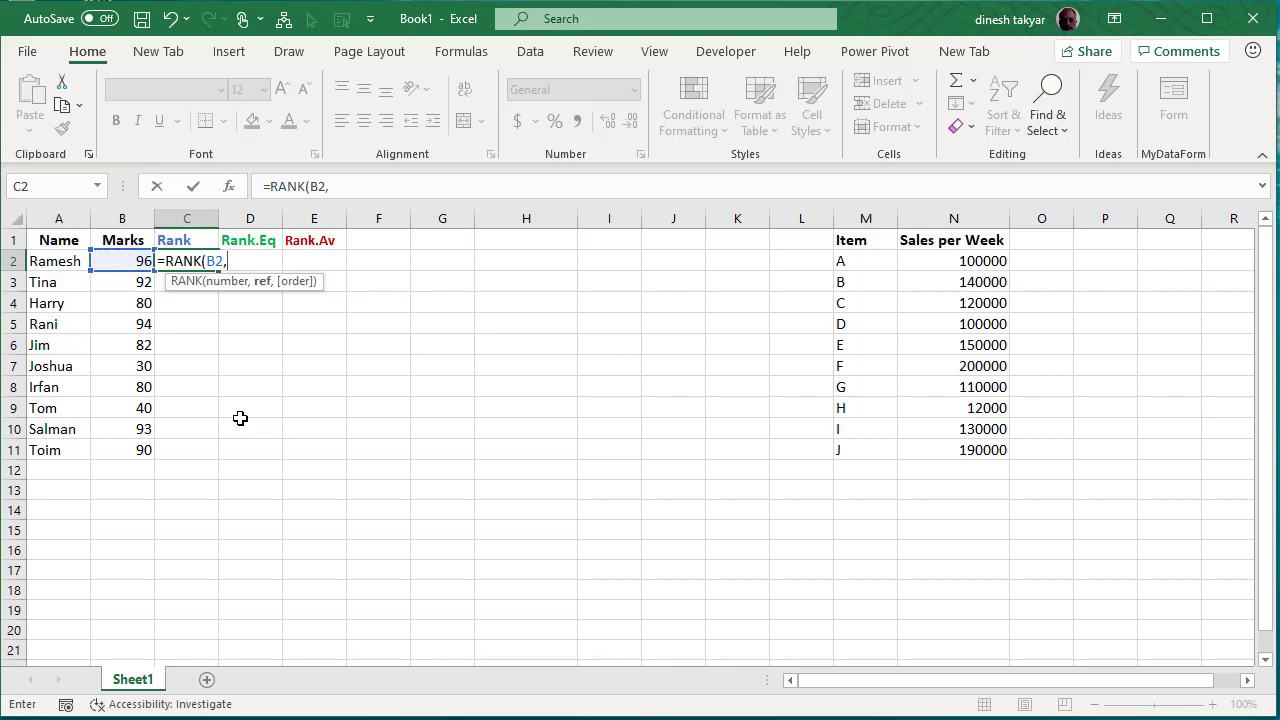
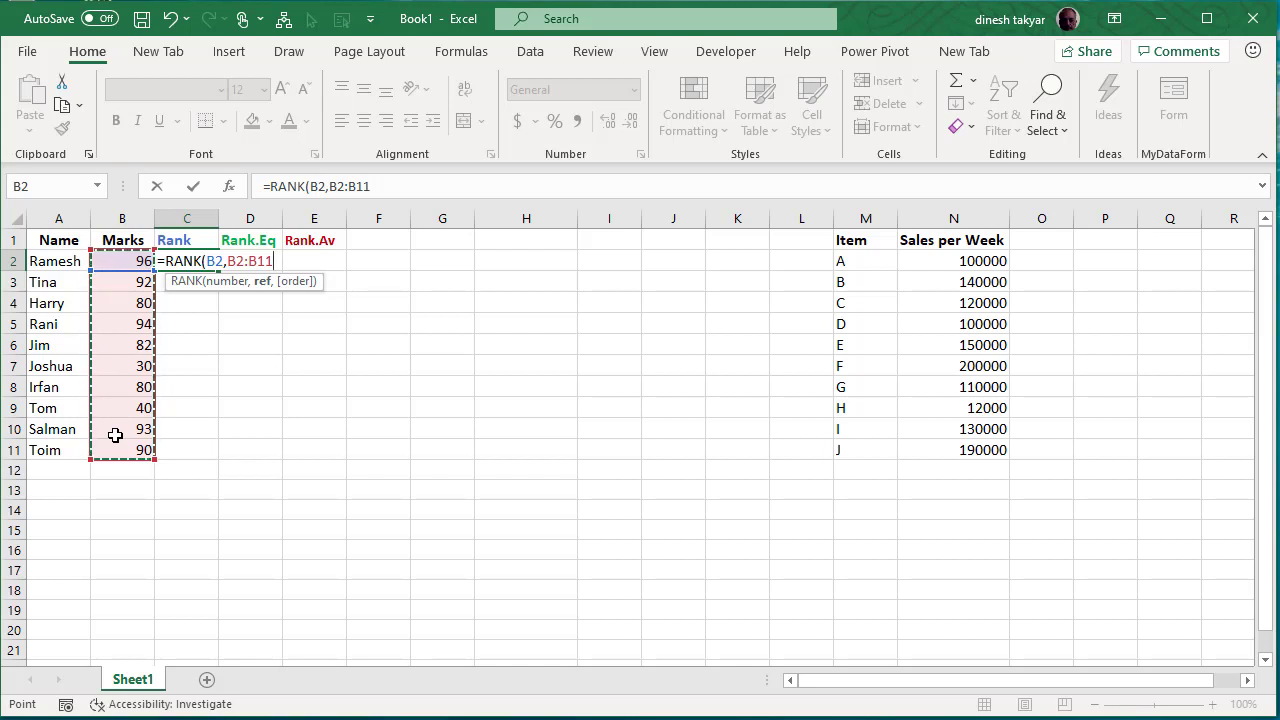
Complete C2's formula as =RANK(B2,B2:B11,1), choosing 1 - Ascending for the order
{"action": "type", "text": ","}
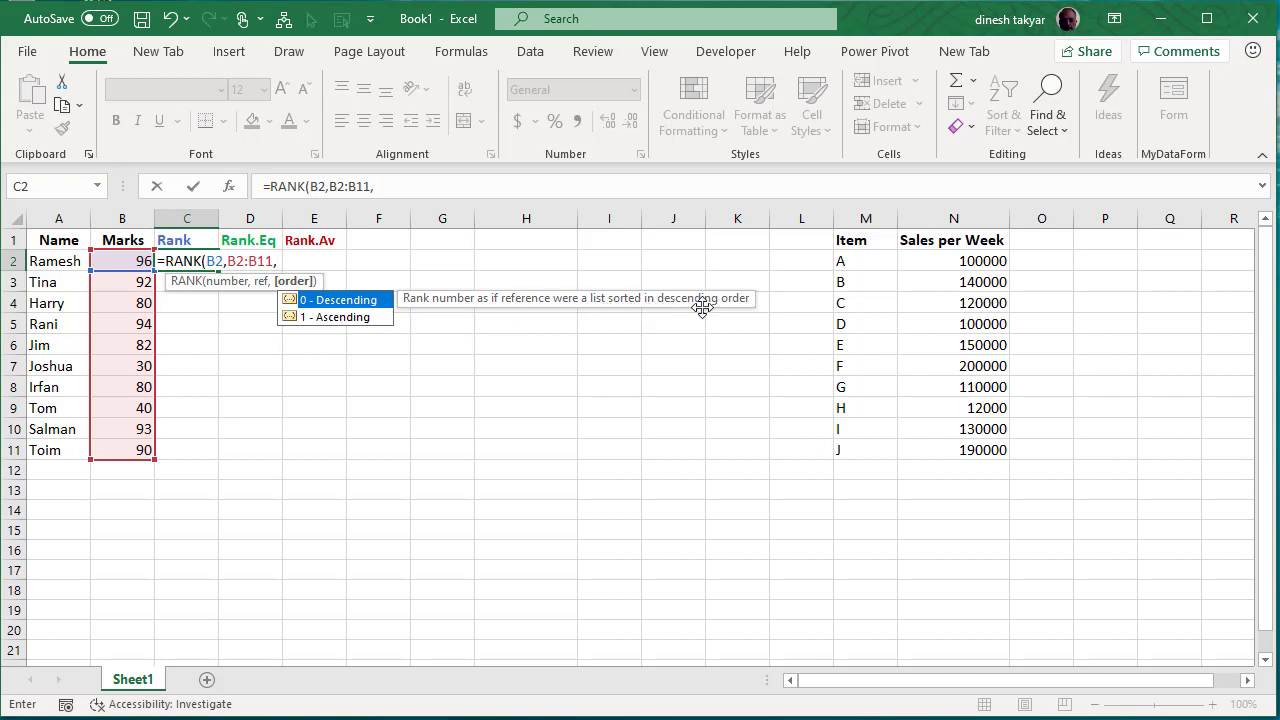
{"action": "left_click", "coordinate": [363, 326]}
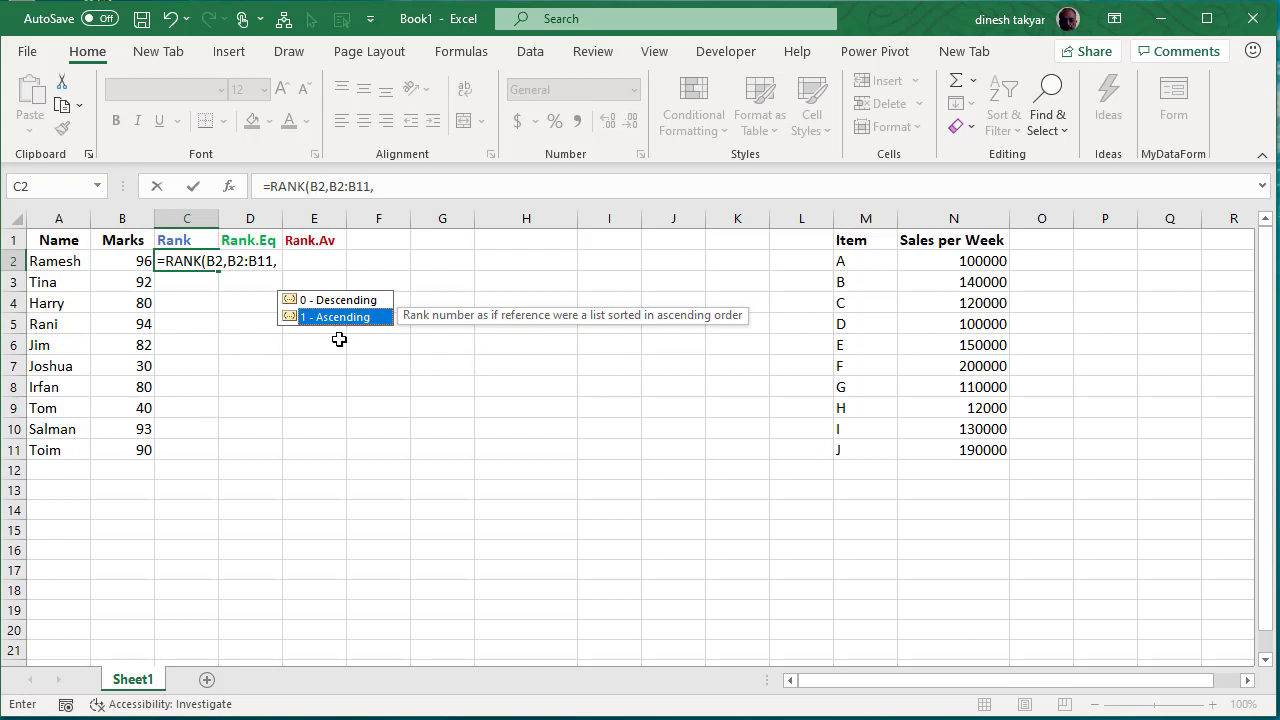
{"action": "type", "text": "1"}
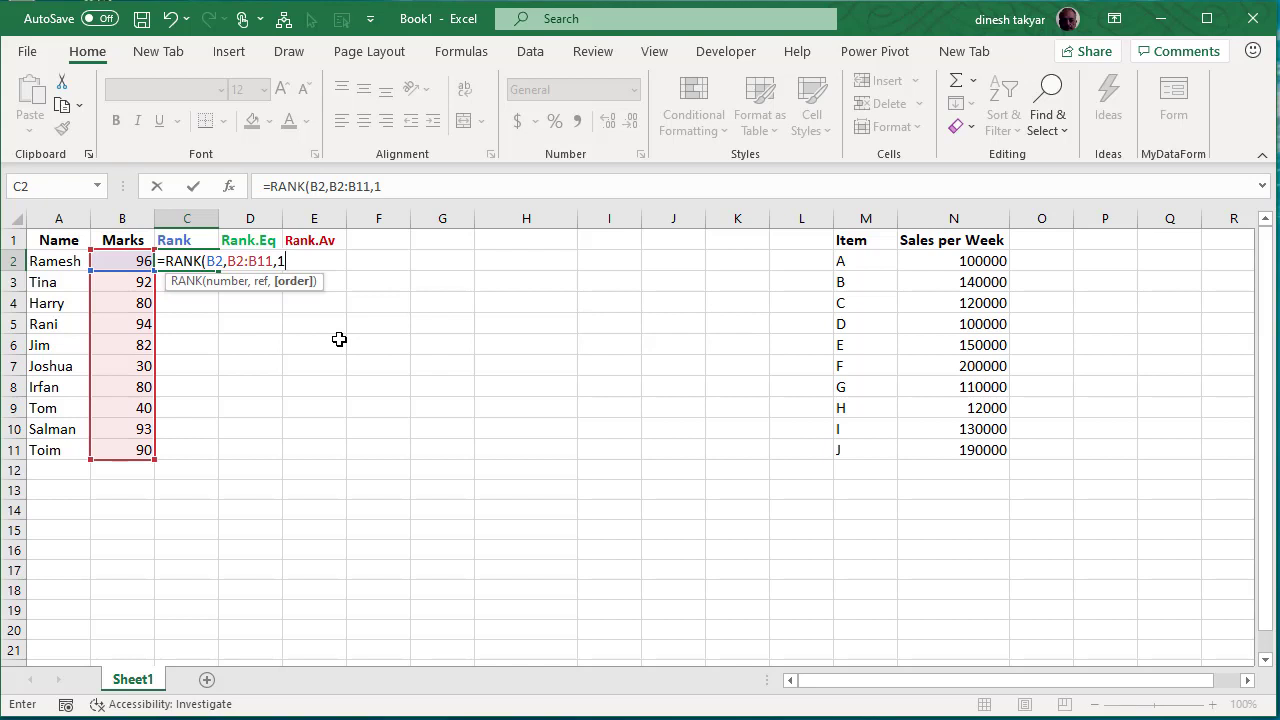
{"action": "type", "text": ")"}
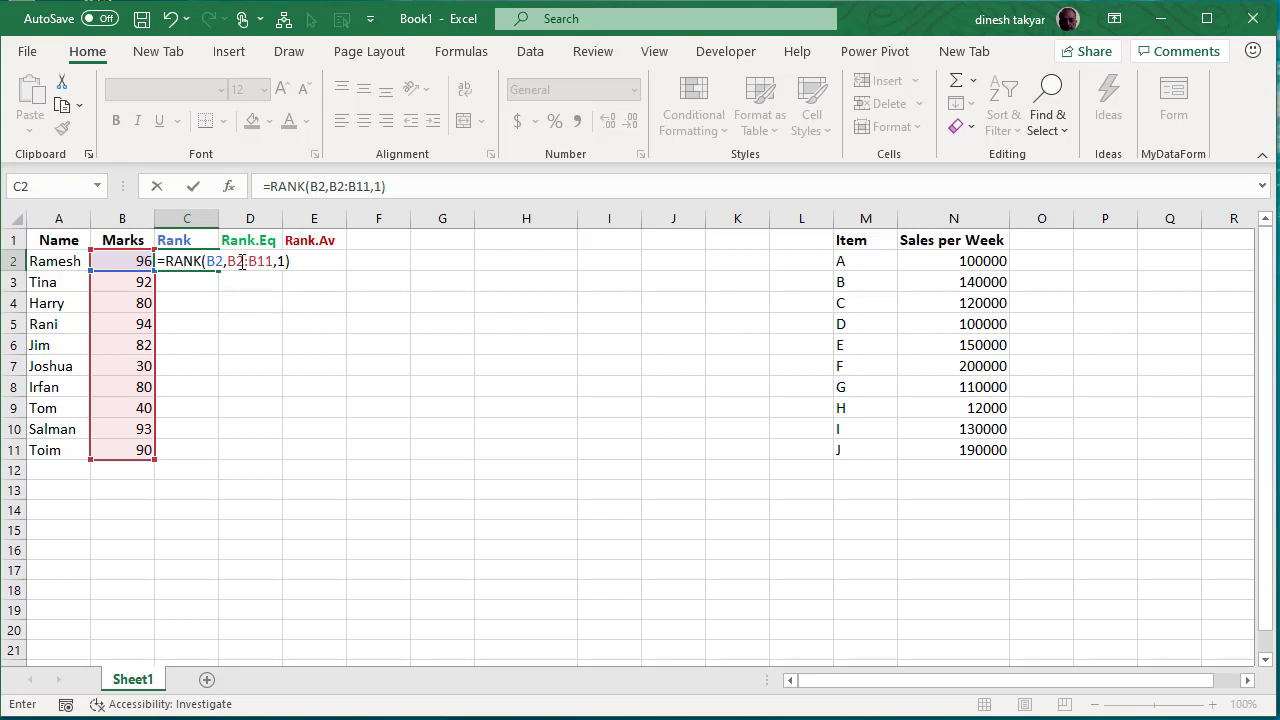
Lock the range to $B$2:$B$11 and enter C2's RANK formula, returning rank 10
{"action": "left_click", "coordinate": [237, 261]}
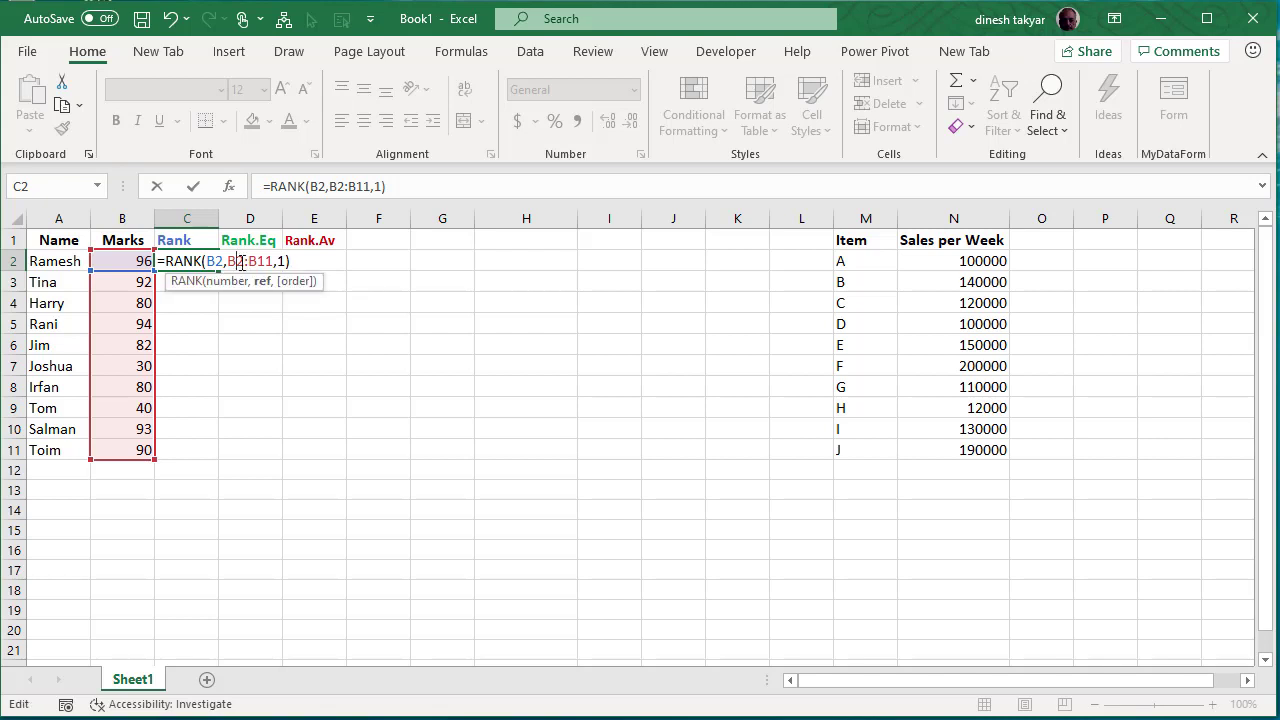
{"action": "key", "text": "F4"}
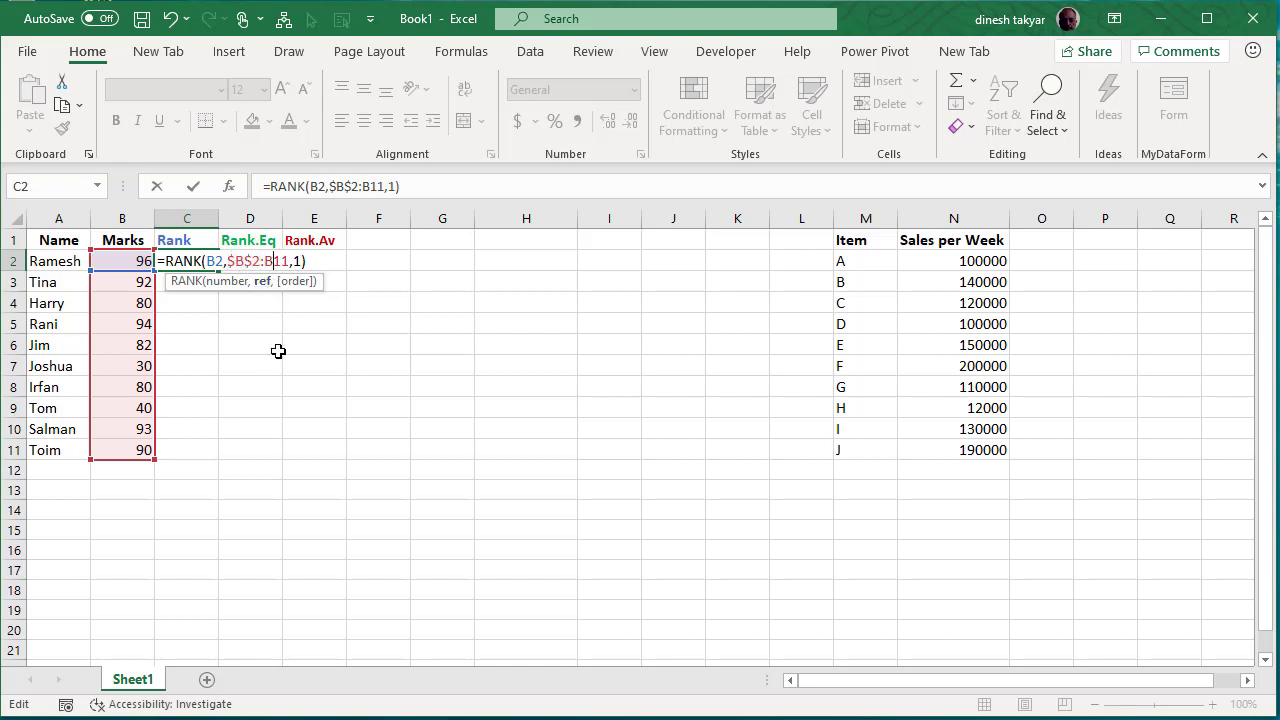
{"action": "key", "text": "F4"}
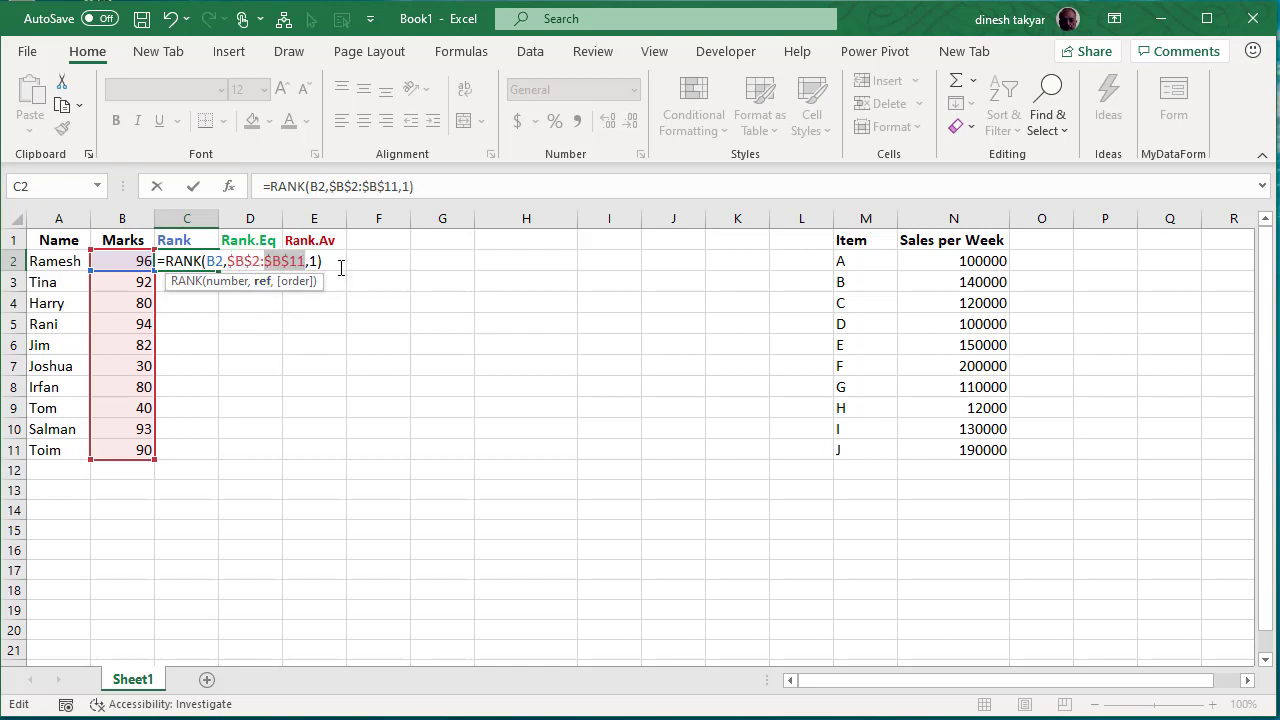
{"action": "left_click", "coordinate": [341, 263]}
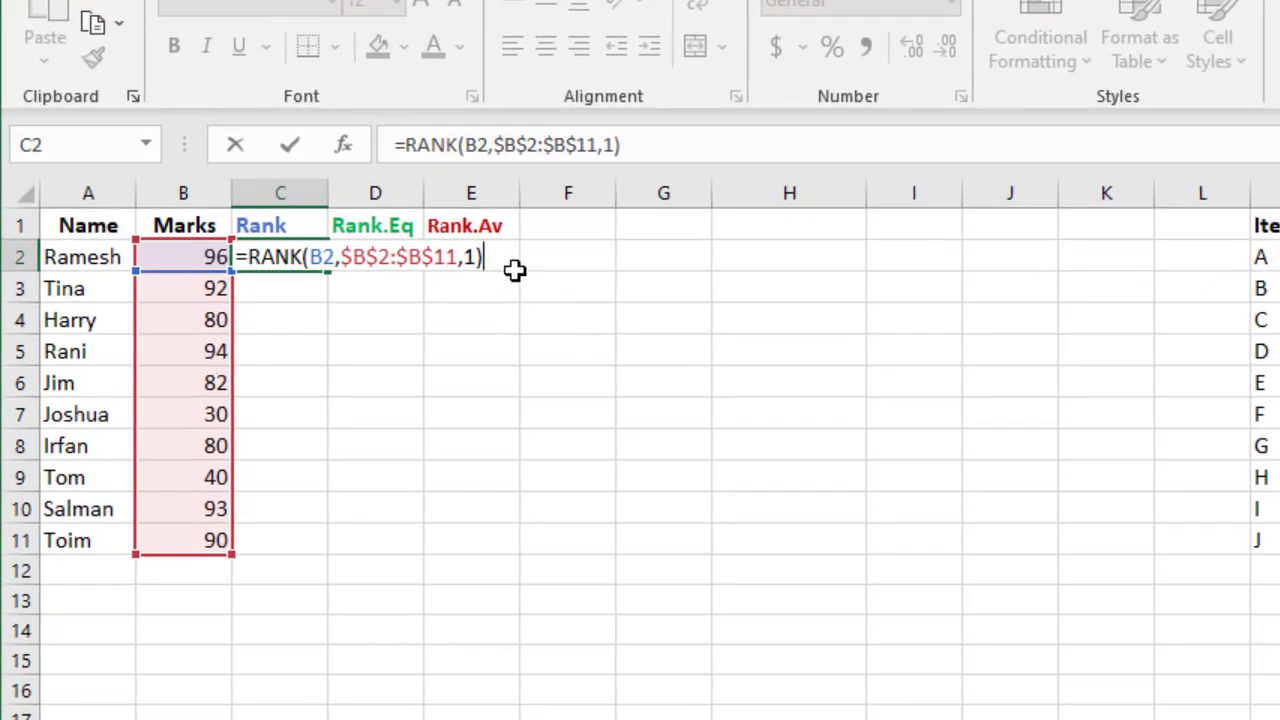
{"action": "key", "text": "Return"}
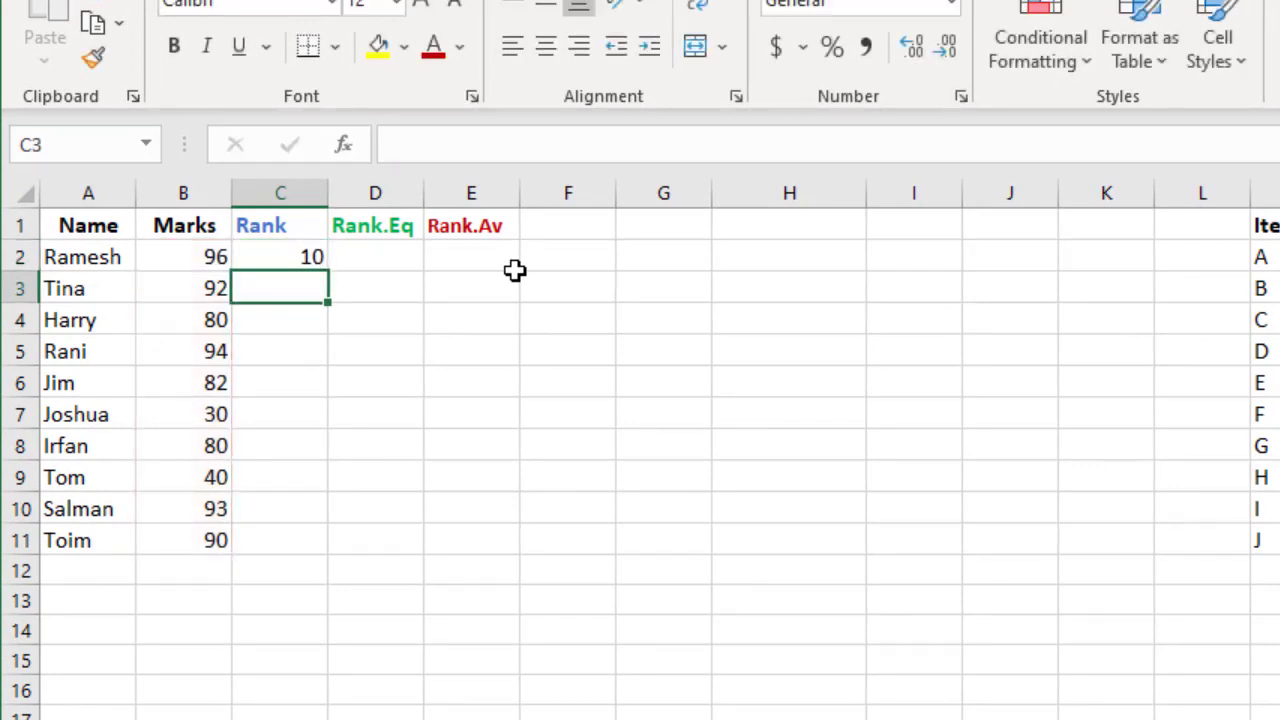
Copy C2's RANK formula down through C11 so every mark gets a rank
{"action": "left_click", "coordinate": [300, 260]}
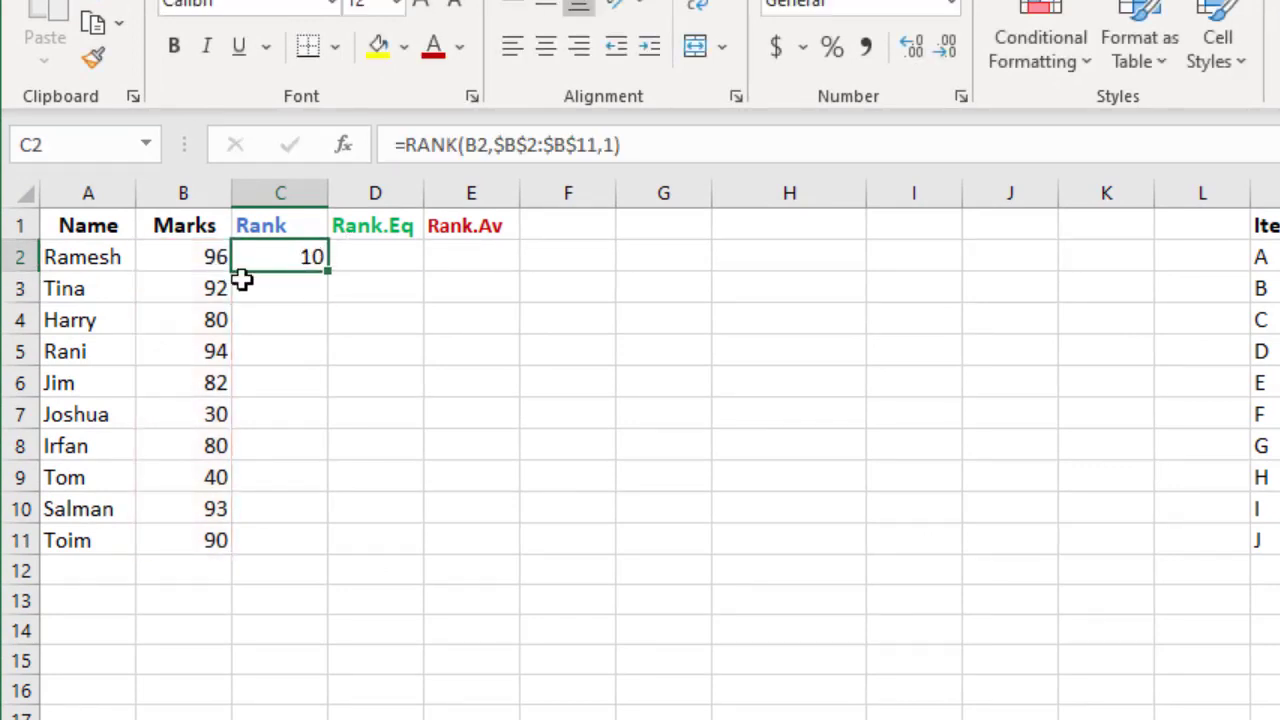
{"action": "left_click_drag", "start_coordinate": [203, 256], "coordinate": [198, 540]}
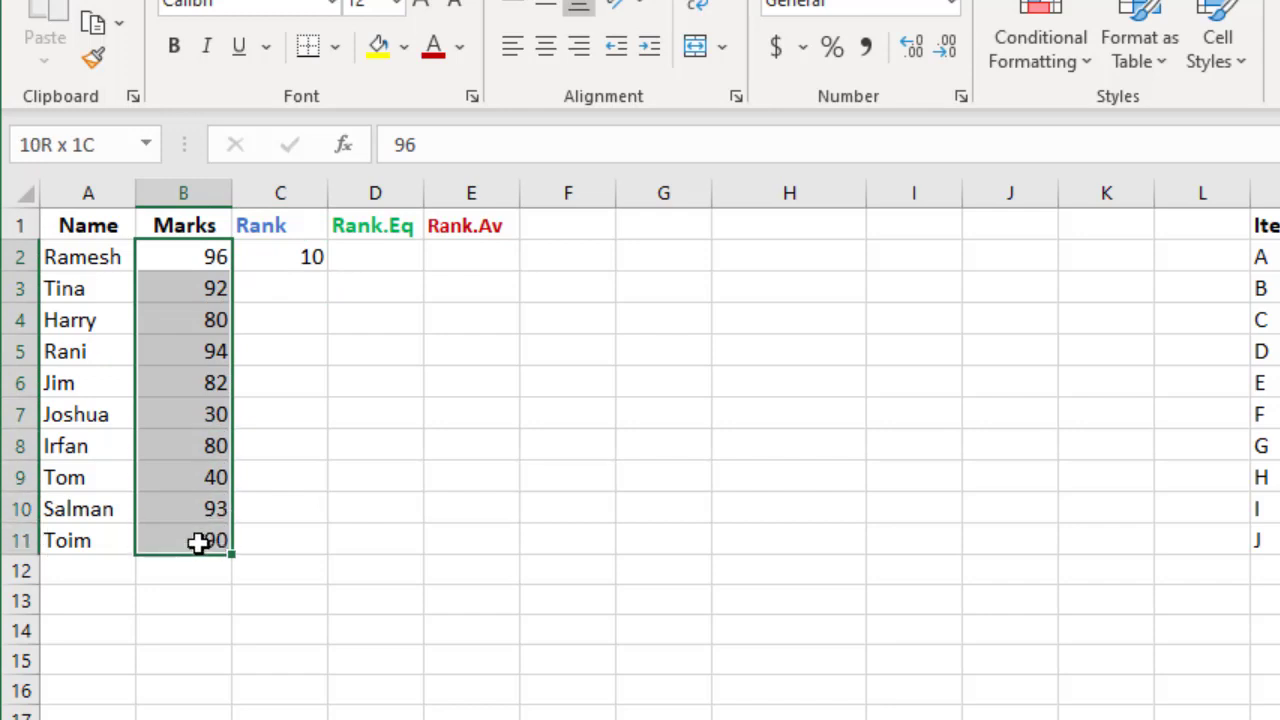
{"action": "left_click", "coordinate": [305, 260]}
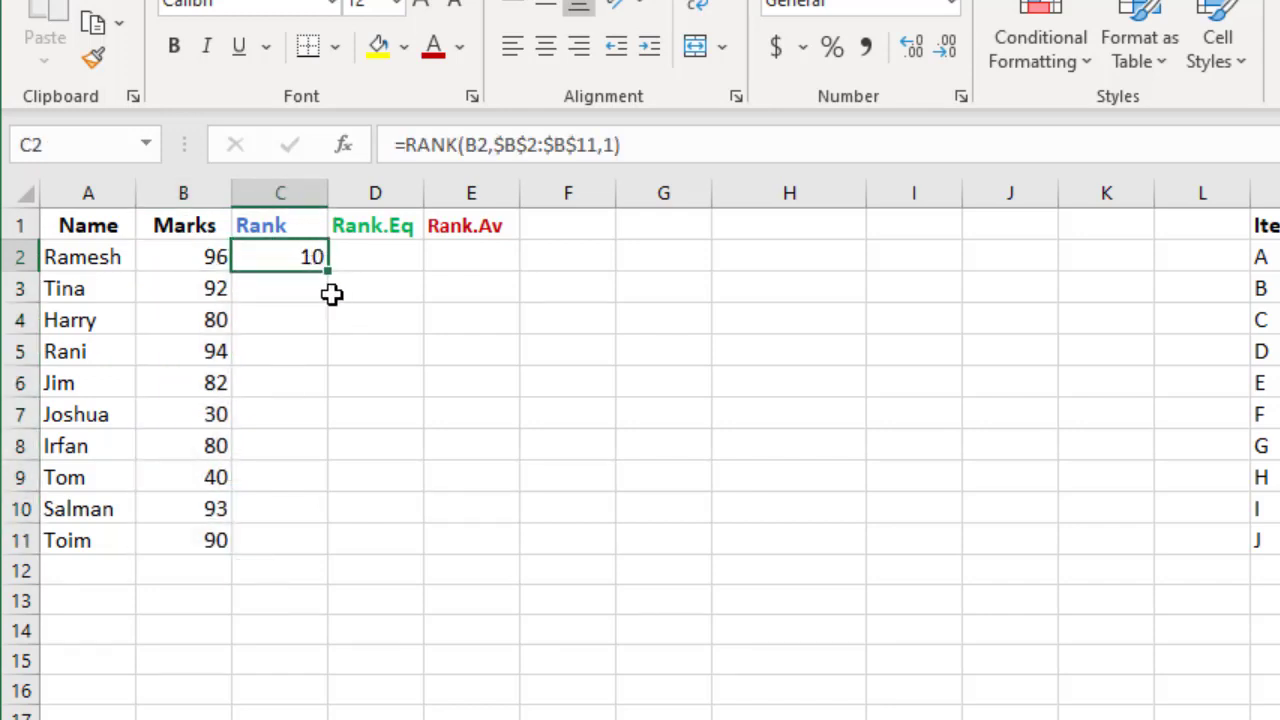
{"action": "left_click_drag", "start_coordinate": [330, 274], "coordinate": [327, 552]}
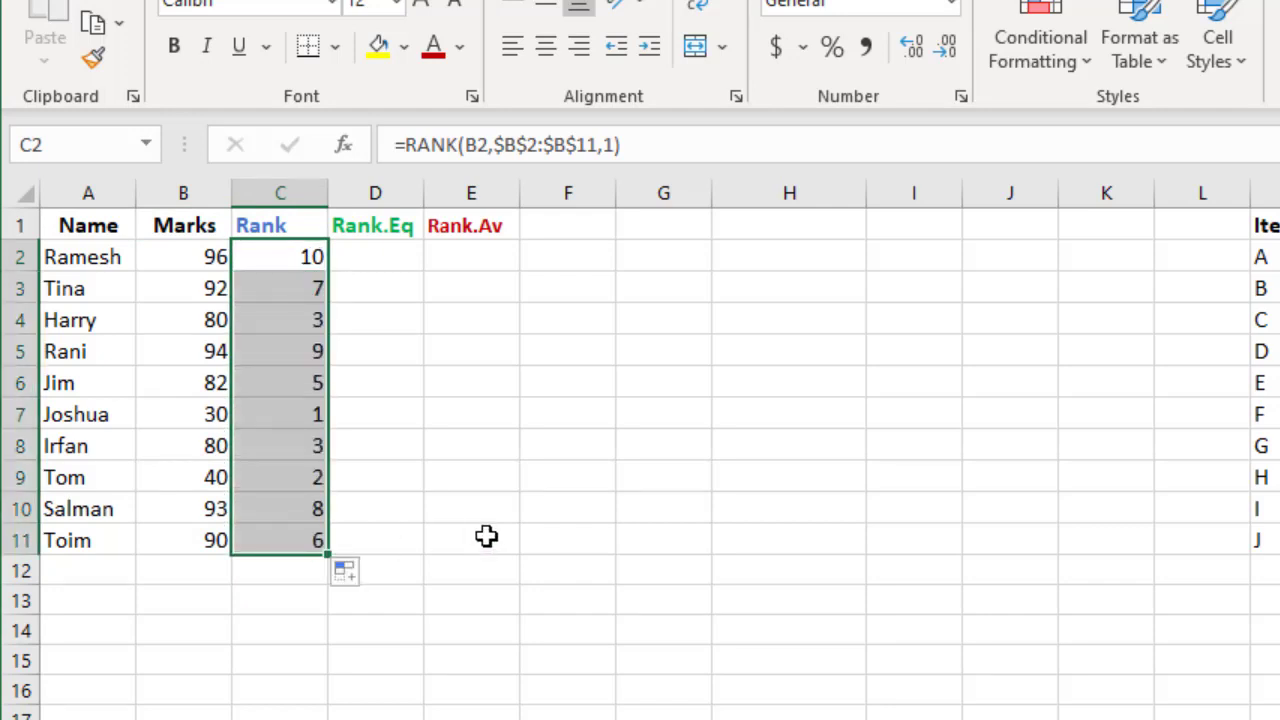
{"action": "left_click", "coordinate": [442, 516]}
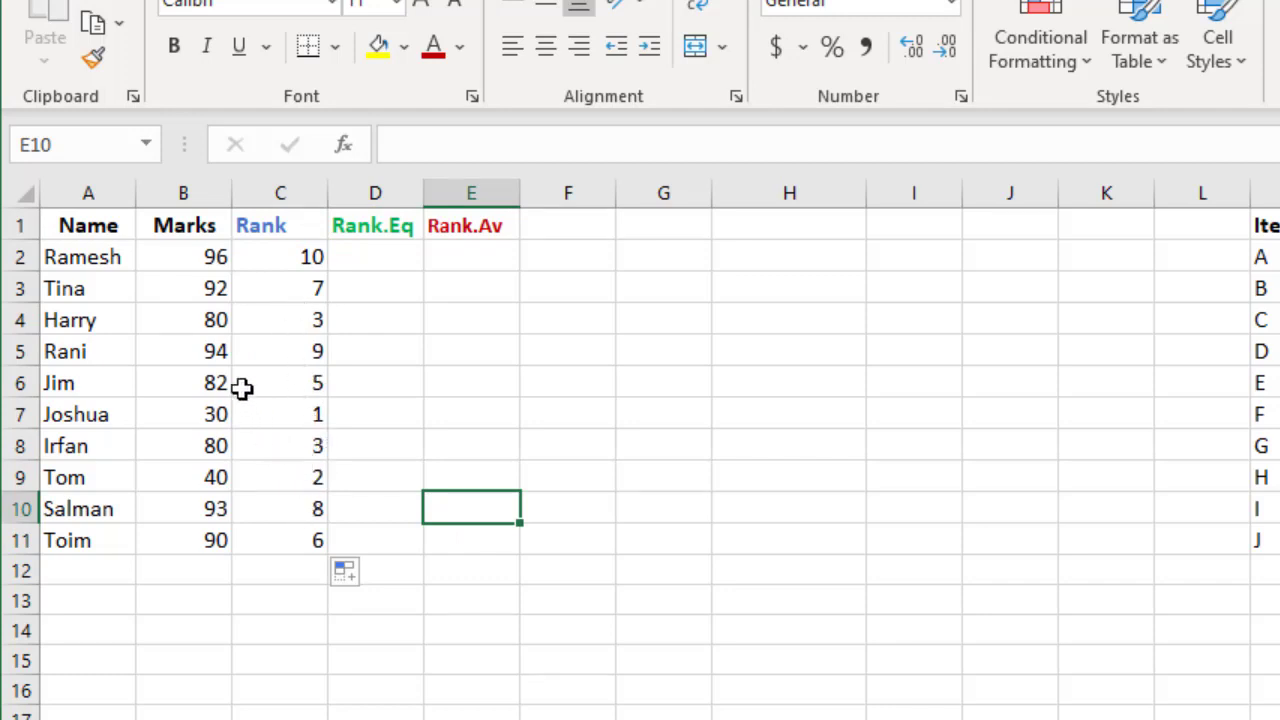
{"action": "left_click", "coordinate": [216, 319]}
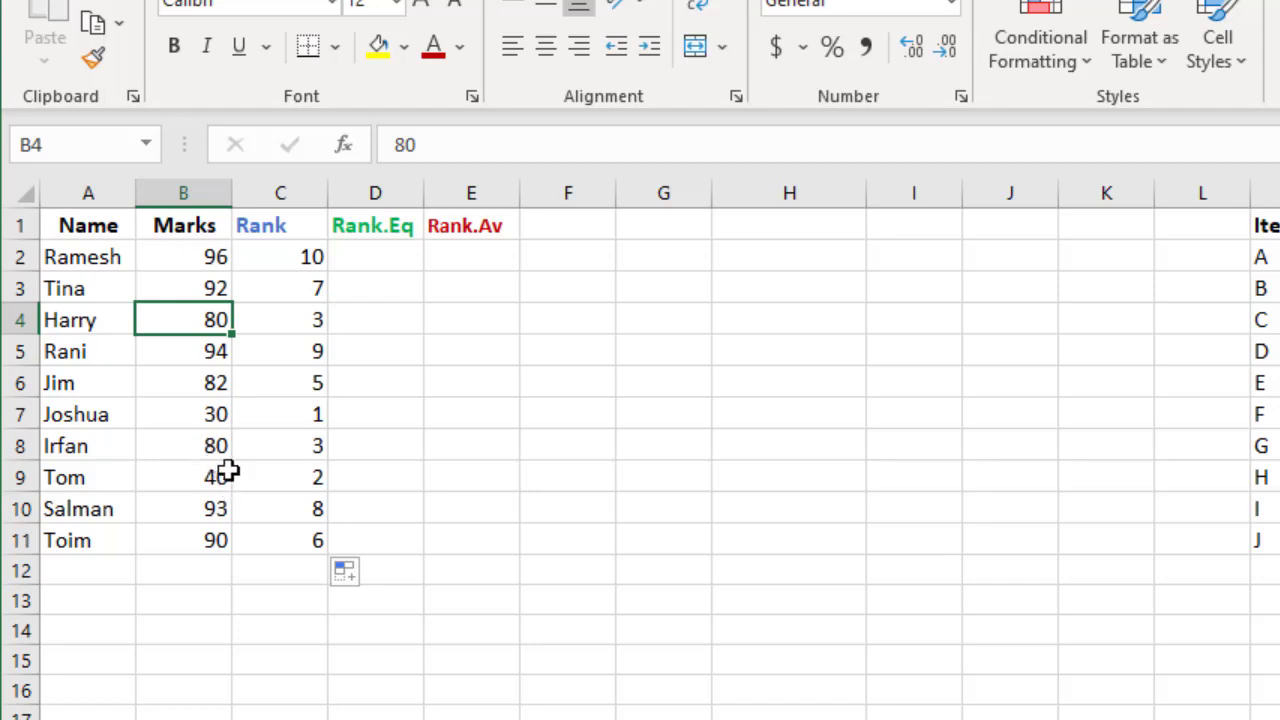
{"action": "left_click", "coordinate": [216, 449]}
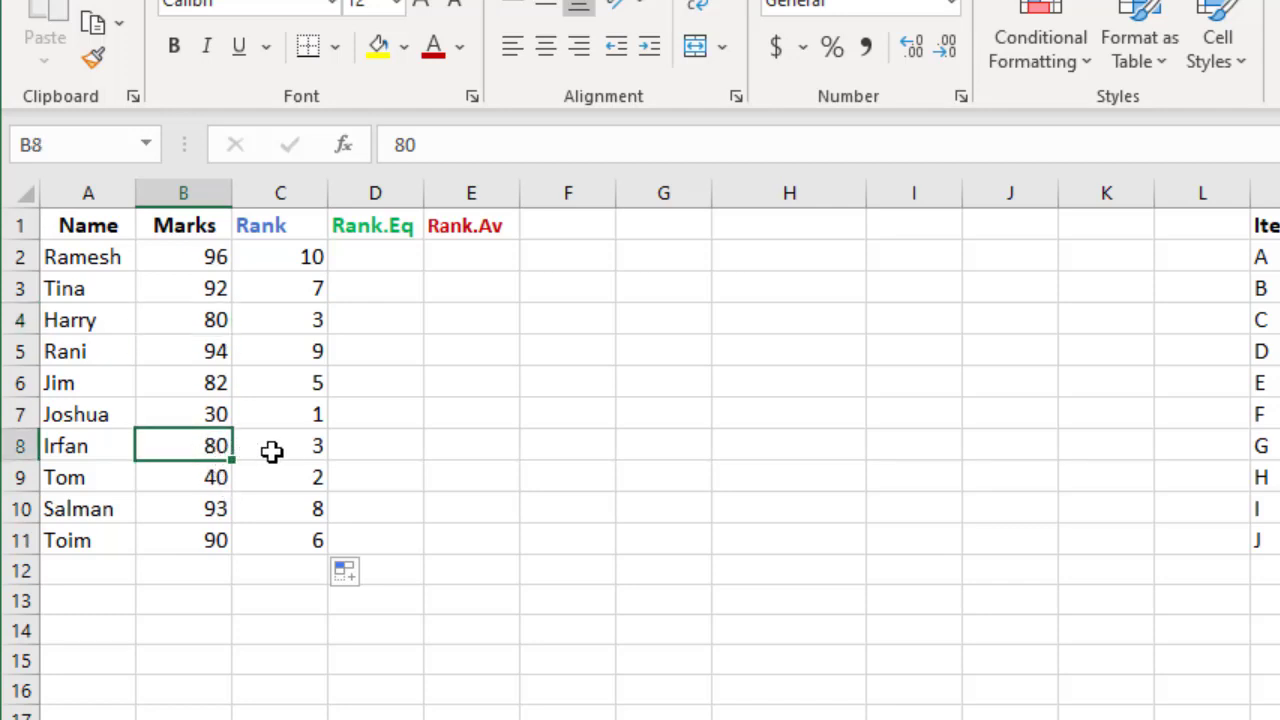
{"action": "left_click", "coordinate": [296, 451]}
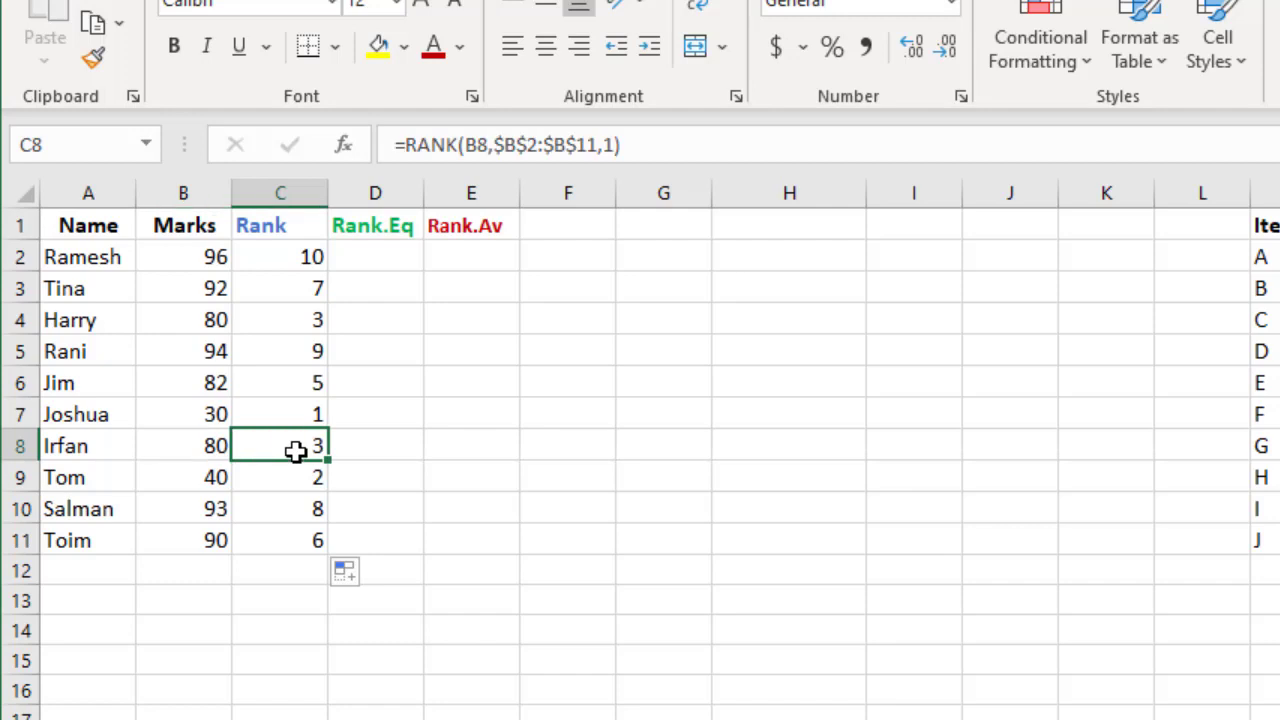
{"action": "left_click", "coordinate": [297, 316]}
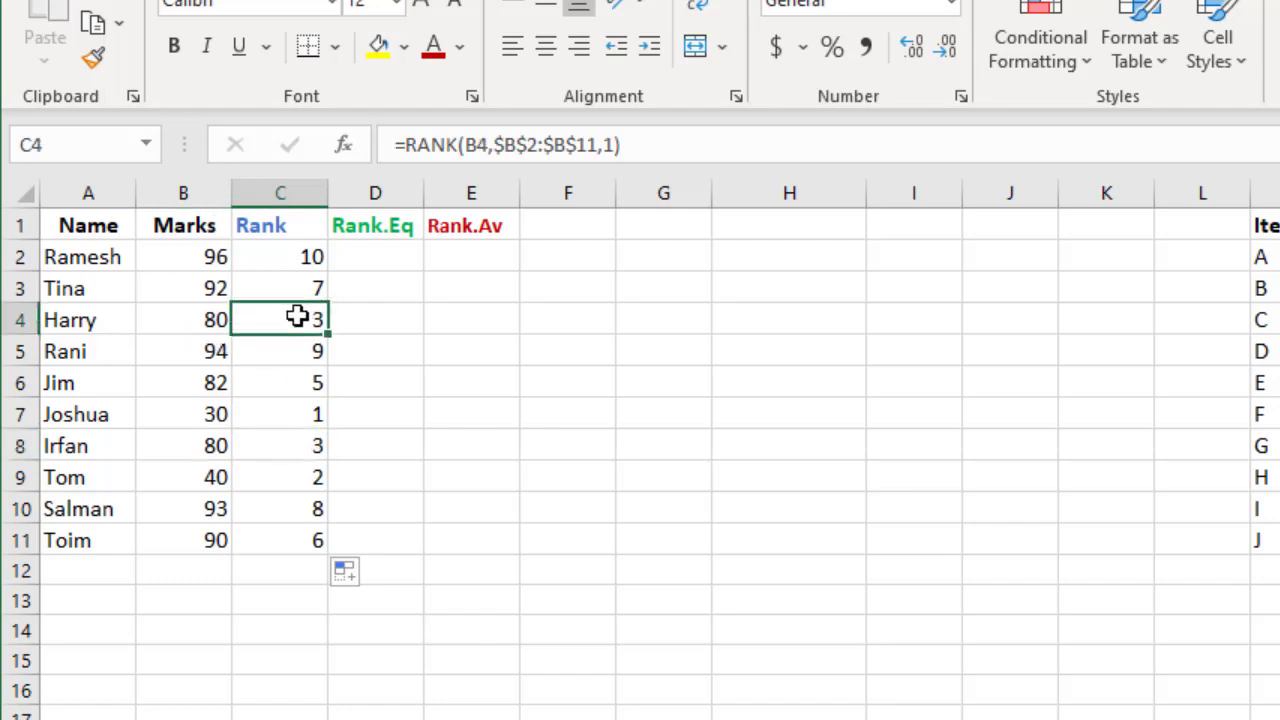
{"action": "left_click", "coordinate": [296, 446]}
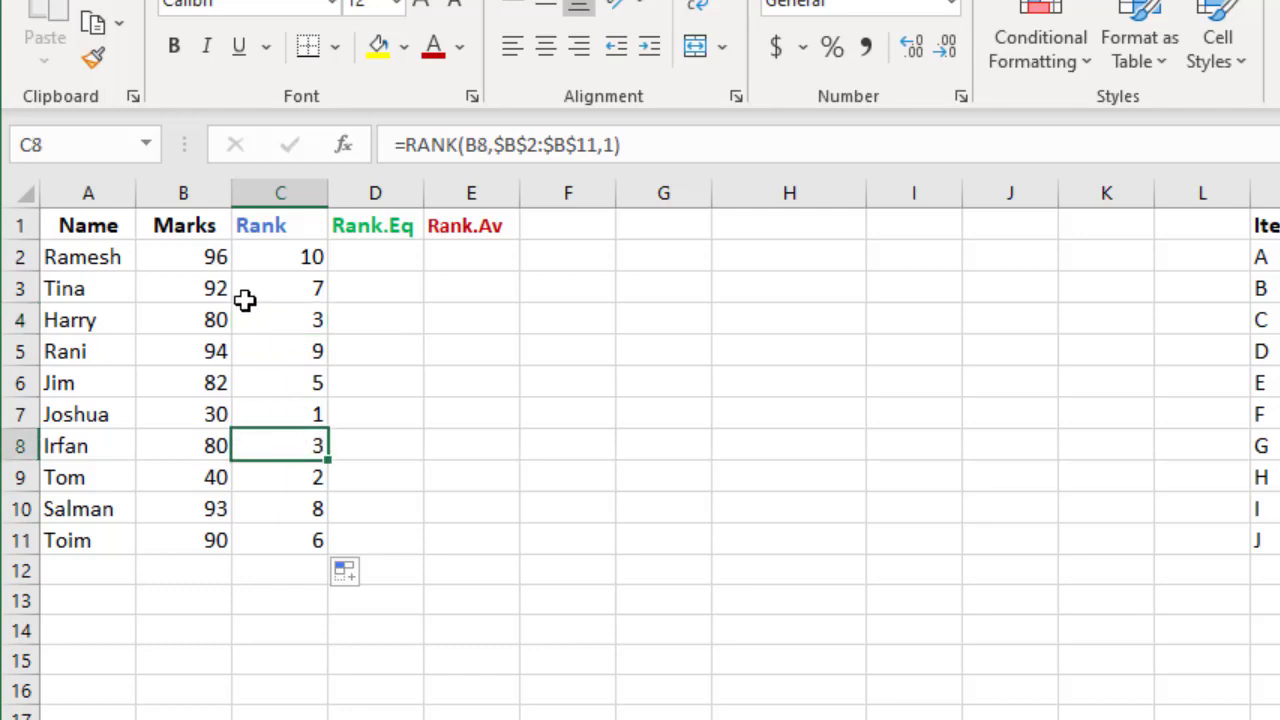
{"action": "left_click", "coordinate": [287, 320]}
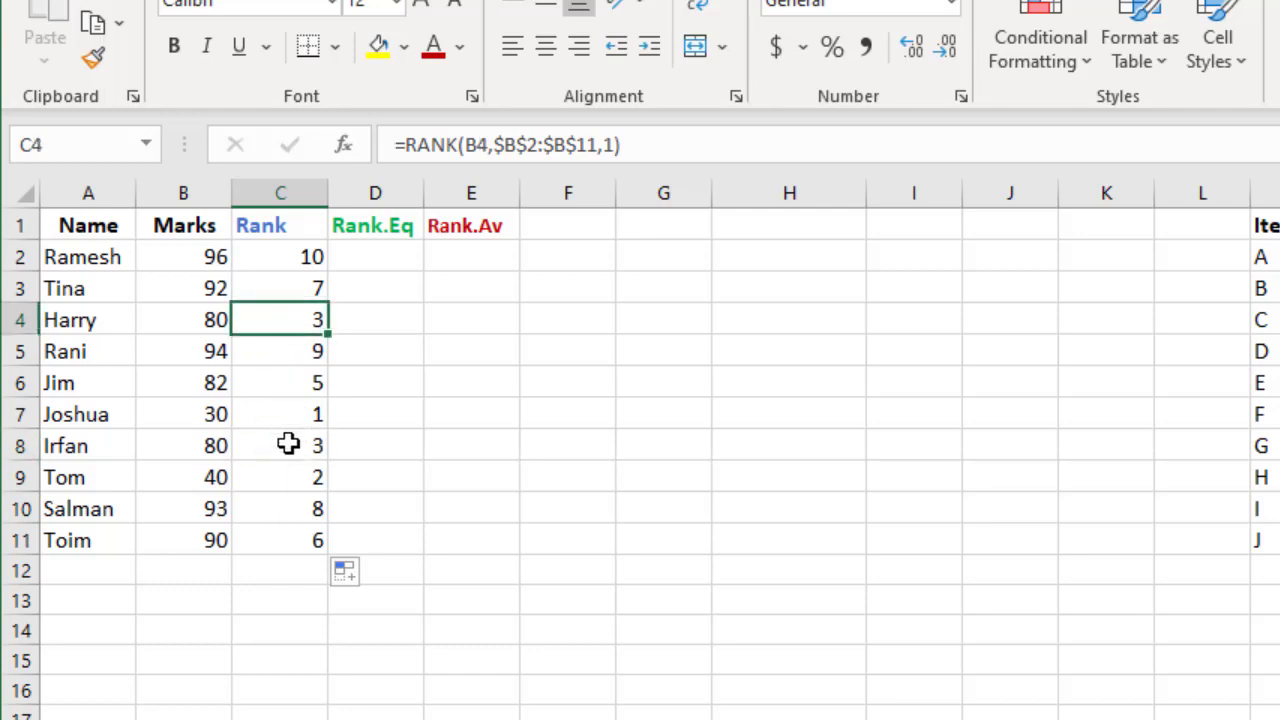
{"action": "left_click", "coordinate": [288, 444]}
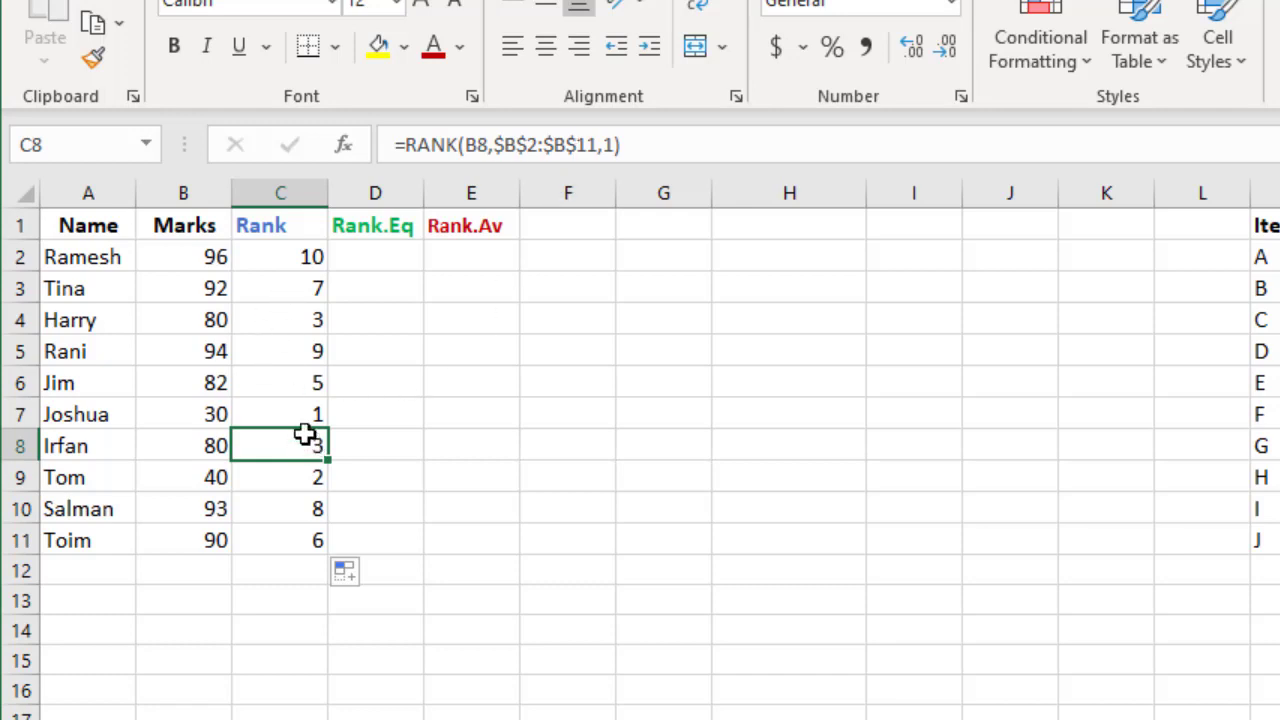
{"action": "left_click", "coordinate": [300, 318]}
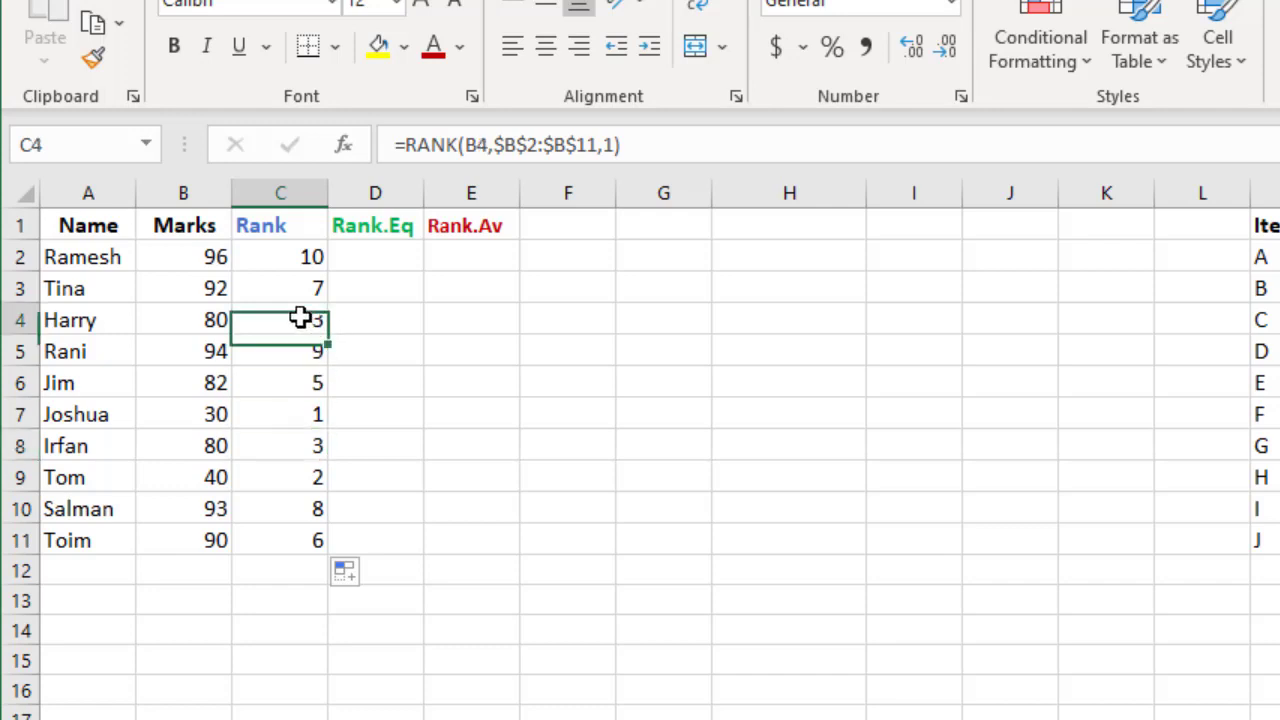
{"action": "left_click", "coordinate": [299, 446]}
{"action": "left_click", "coordinate": [294, 324]}
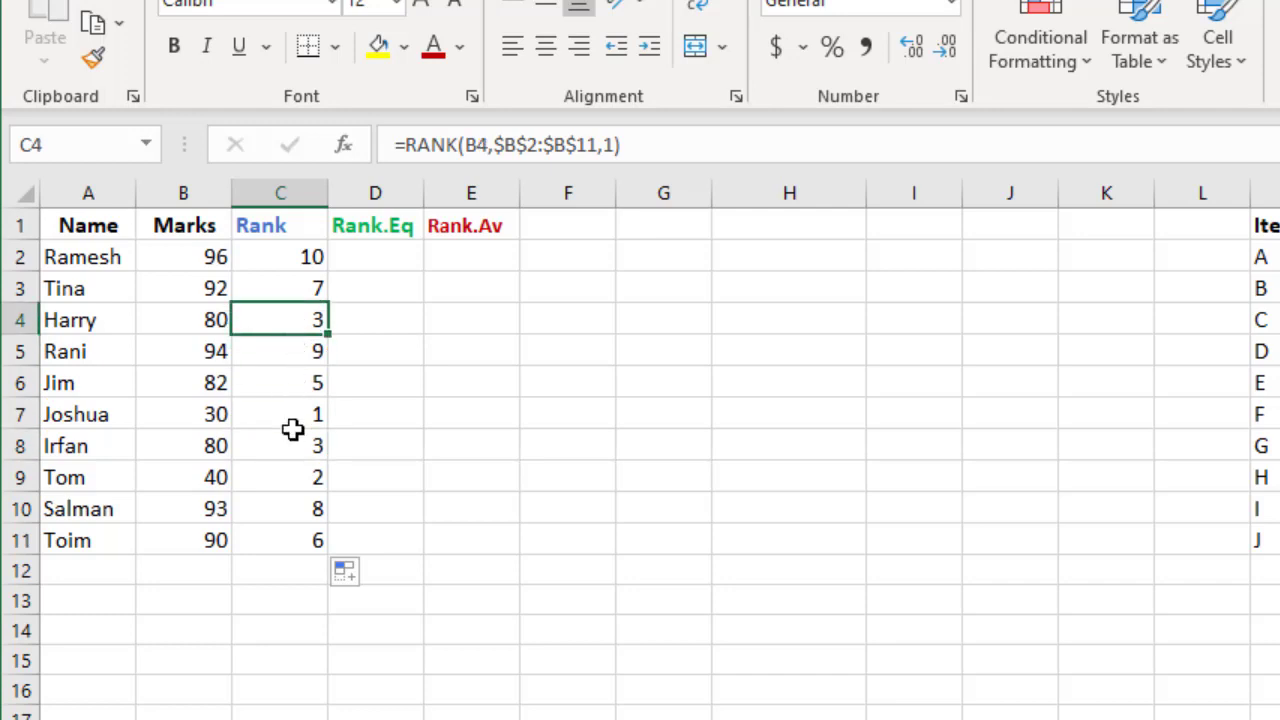
{"action": "left_click", "coordinate": [296, 453]}
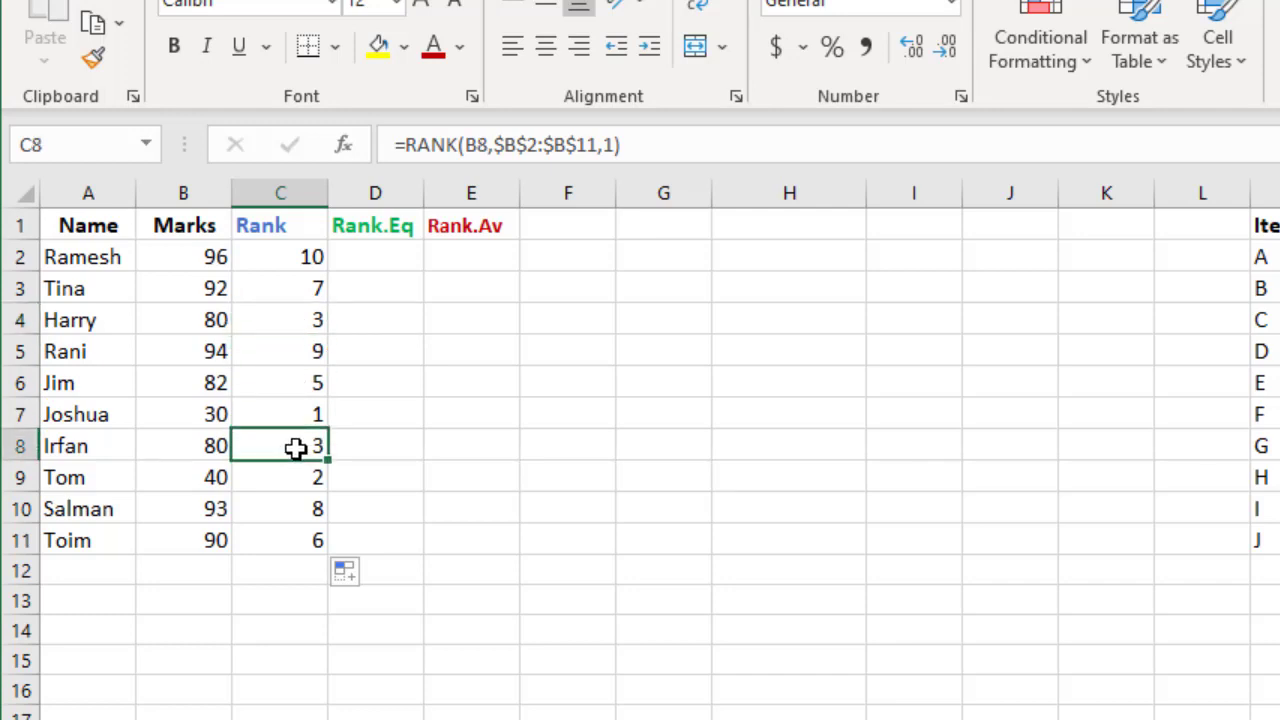
{"action": "left_click", "coordinate": [375, 256]}
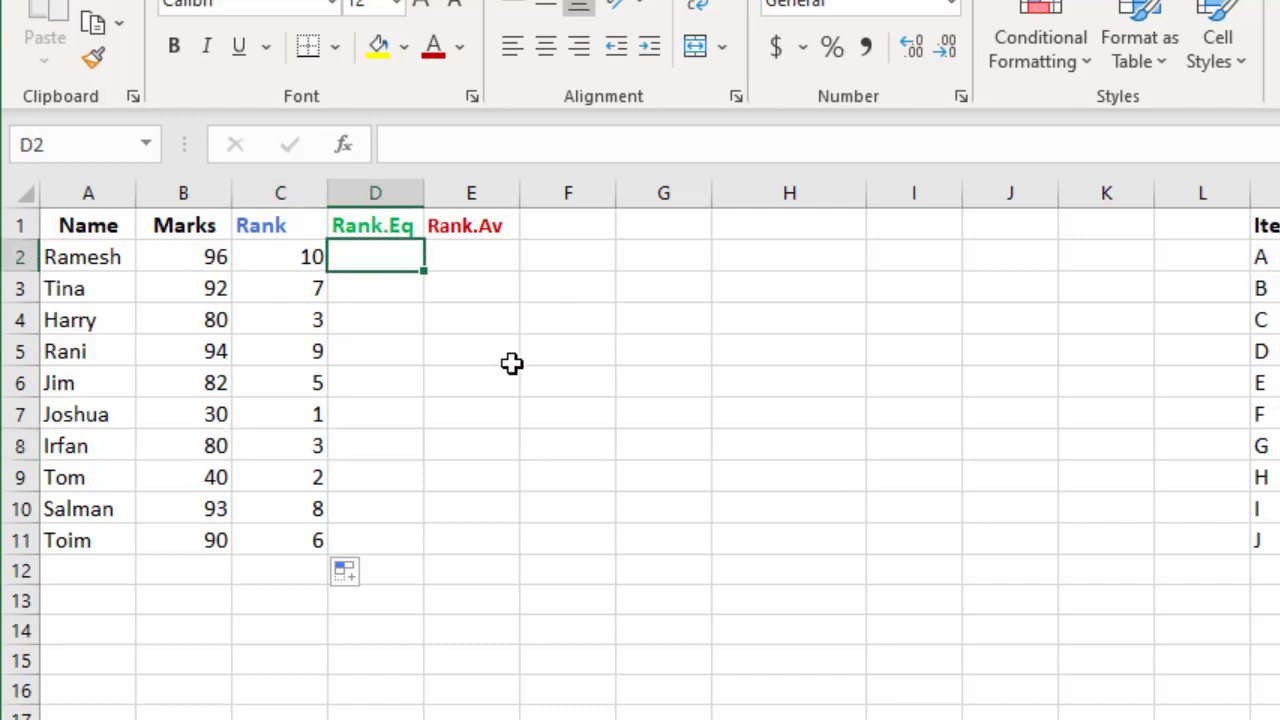
Type =RANK.EQ(B2,B2:B11,1) in D2, using ascending order
{"action": "type", "text": "="}
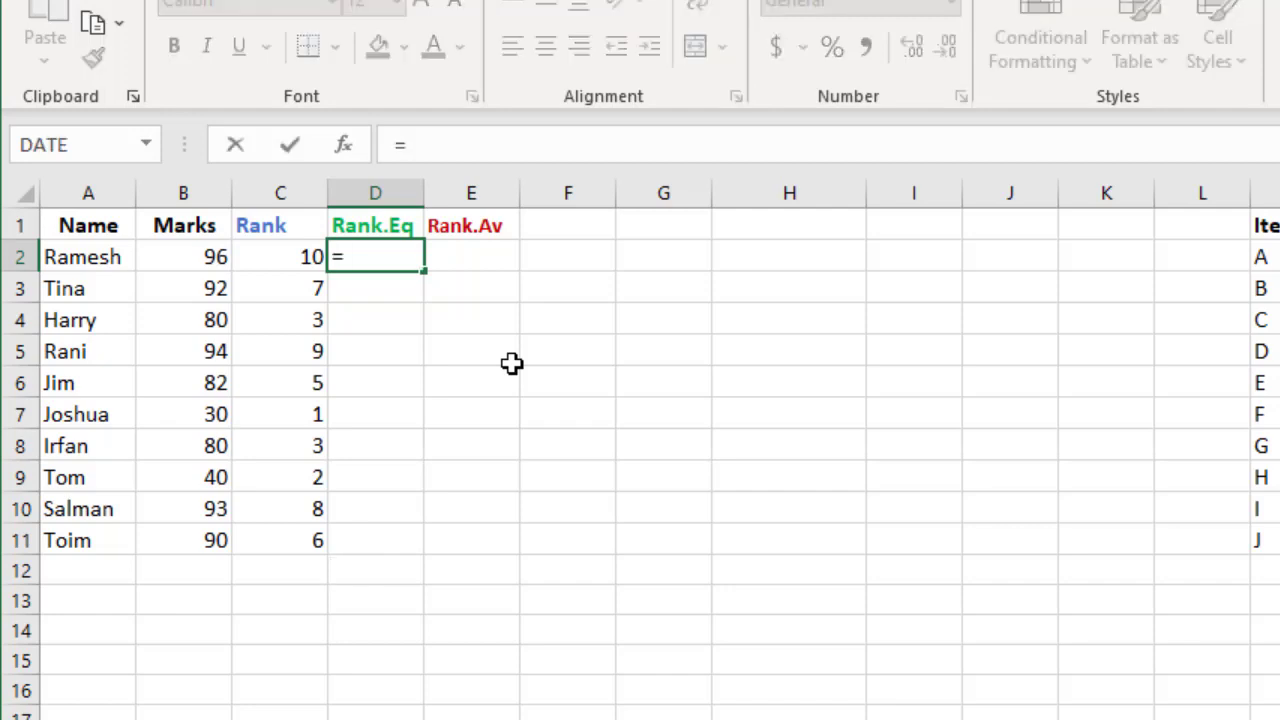
{"action": "type", "text": "rank"}
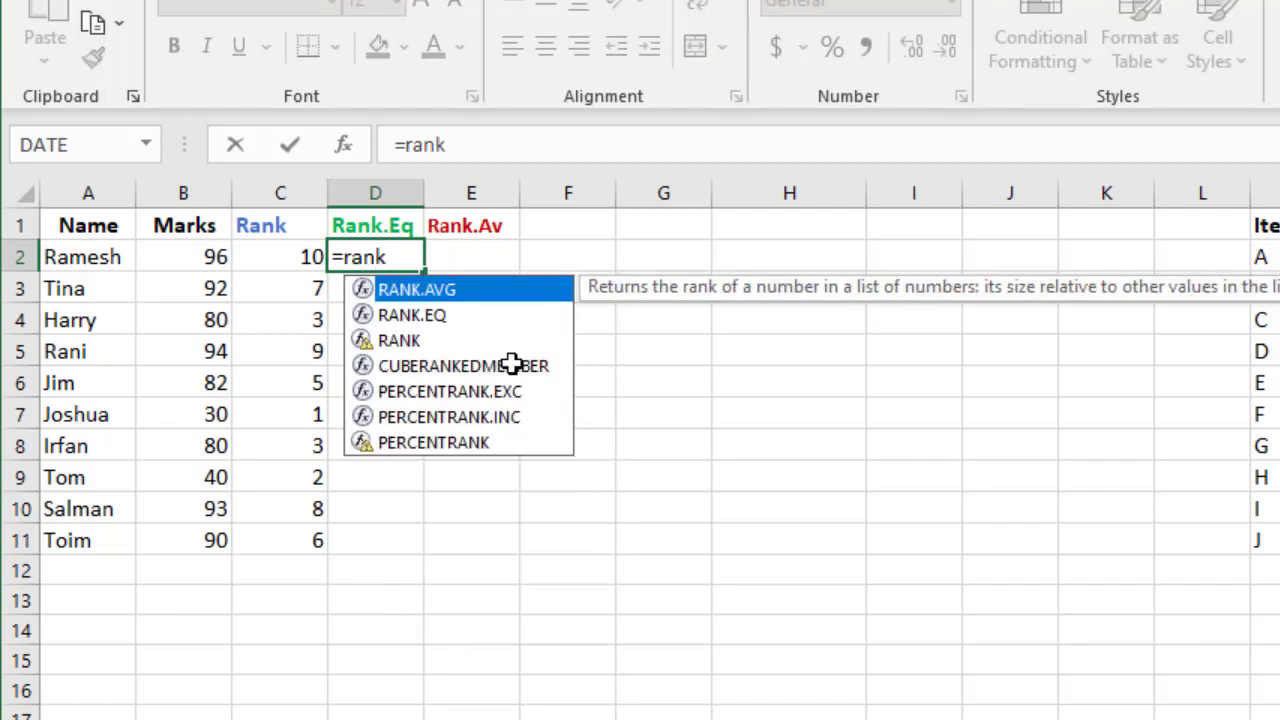
{"action": "key", "text": "Down"}
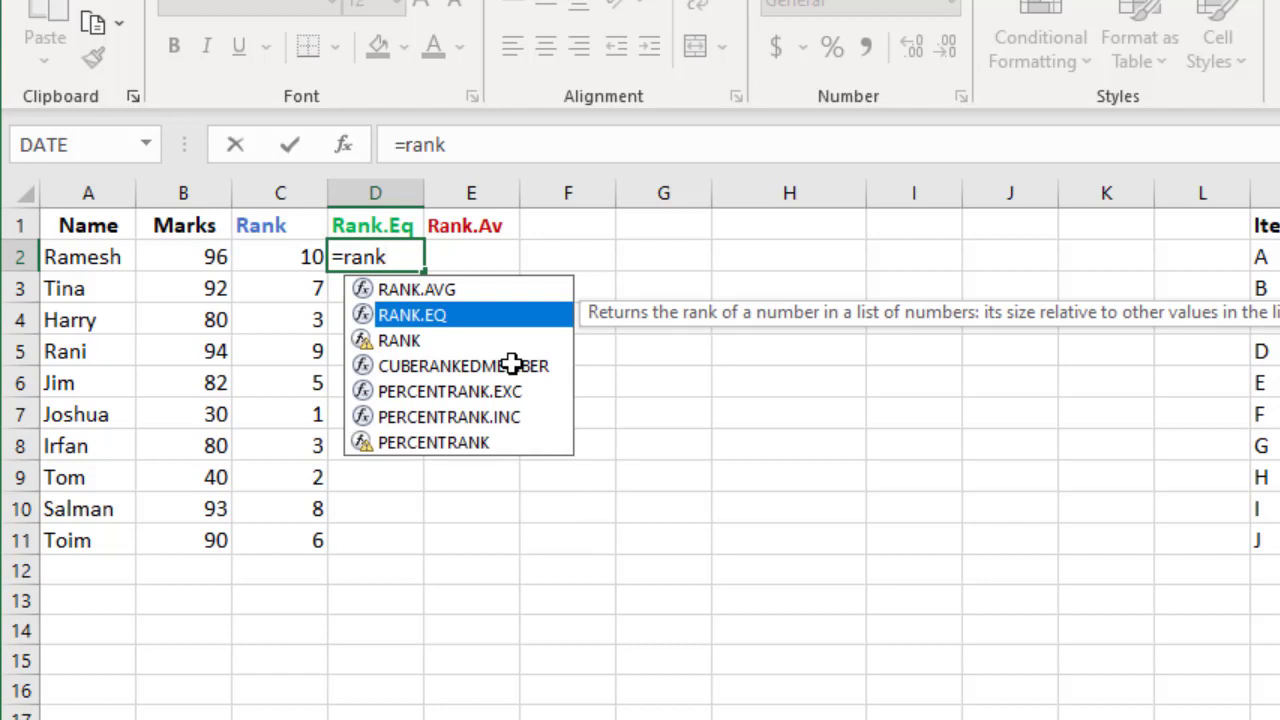
{"action": "key", "text": "Tab"}
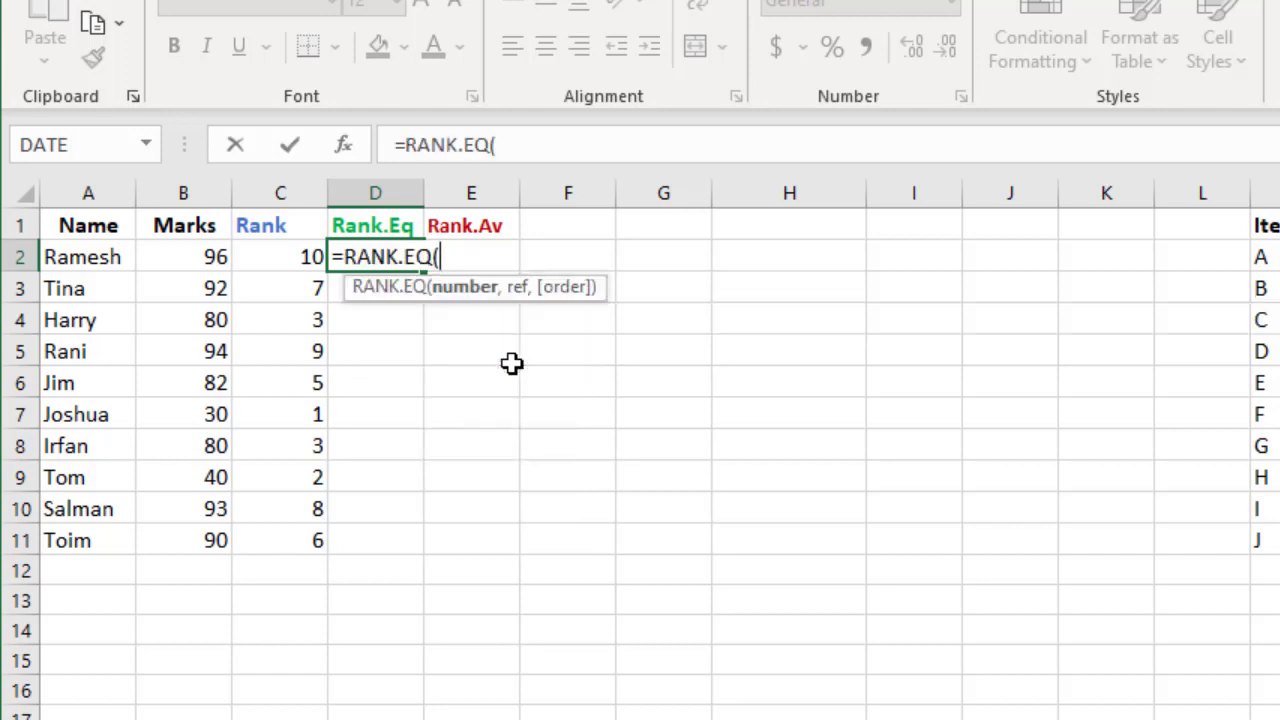
{"action": "left_click", "coordinate": [195, 256]}
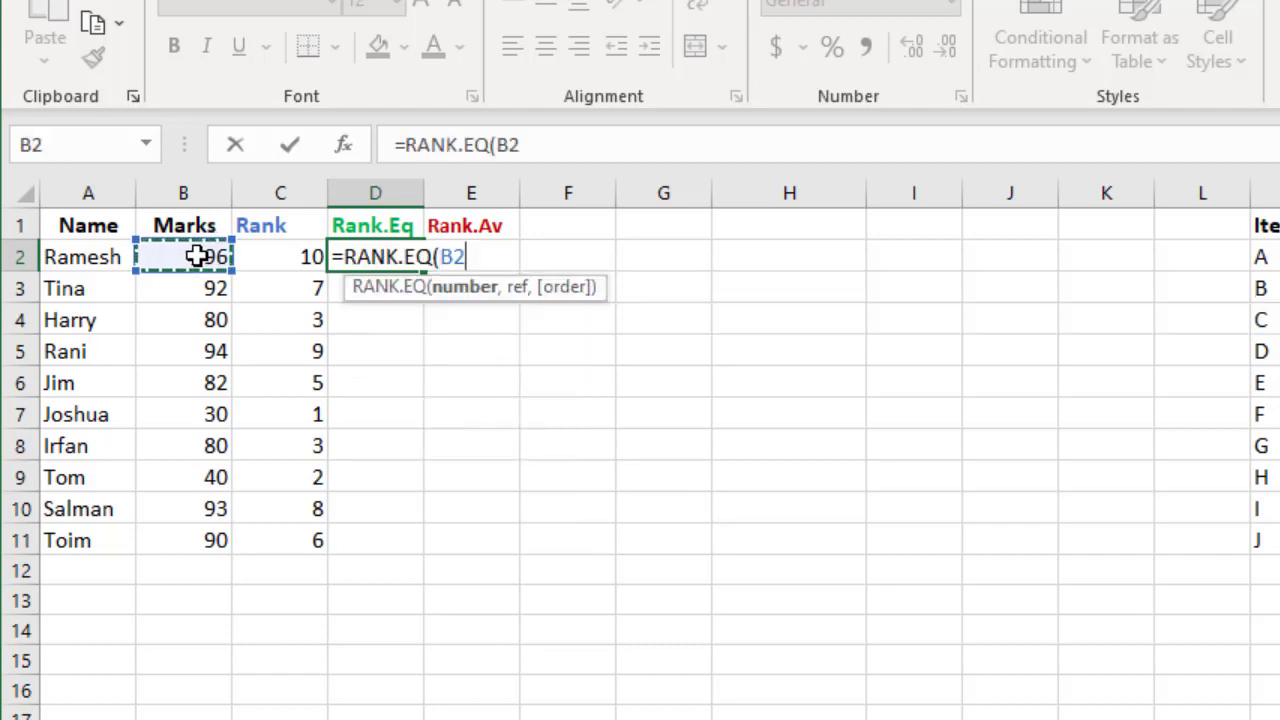
{"action": "type", "text": ","}
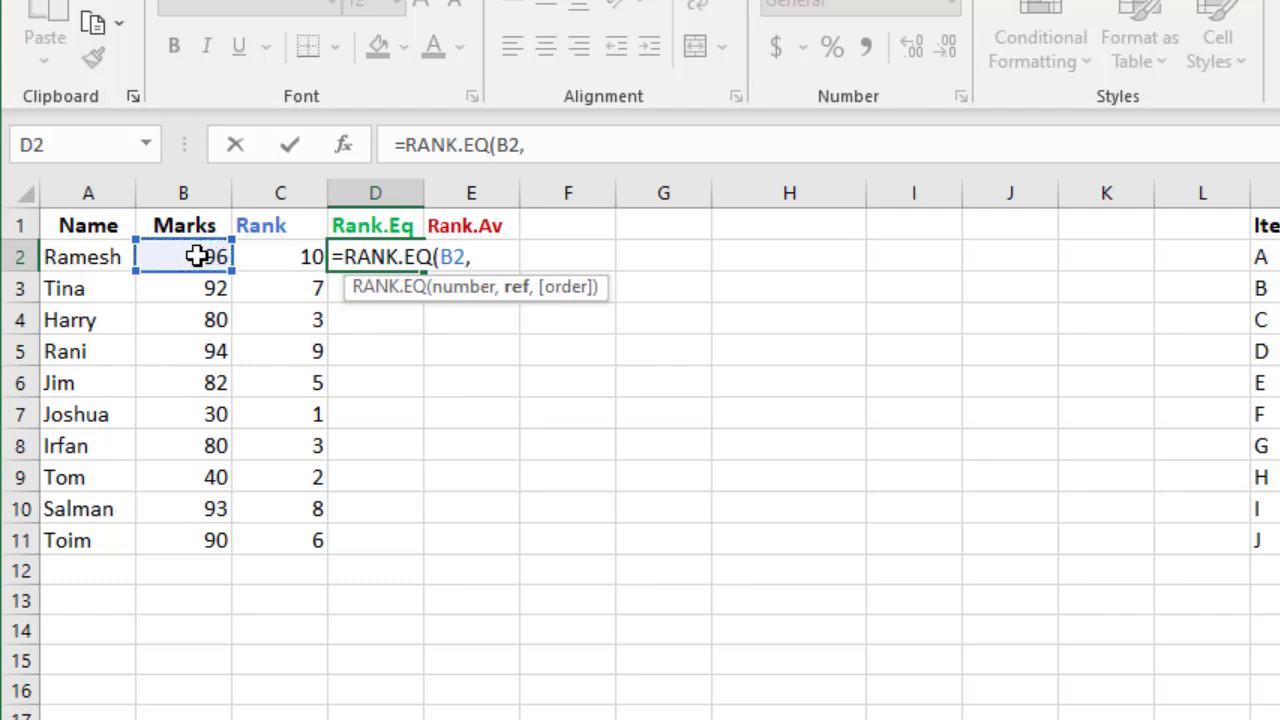
{"action": "left_click_drag", "start_coordinate": [195, 256], "coordinate": [207, 535]}
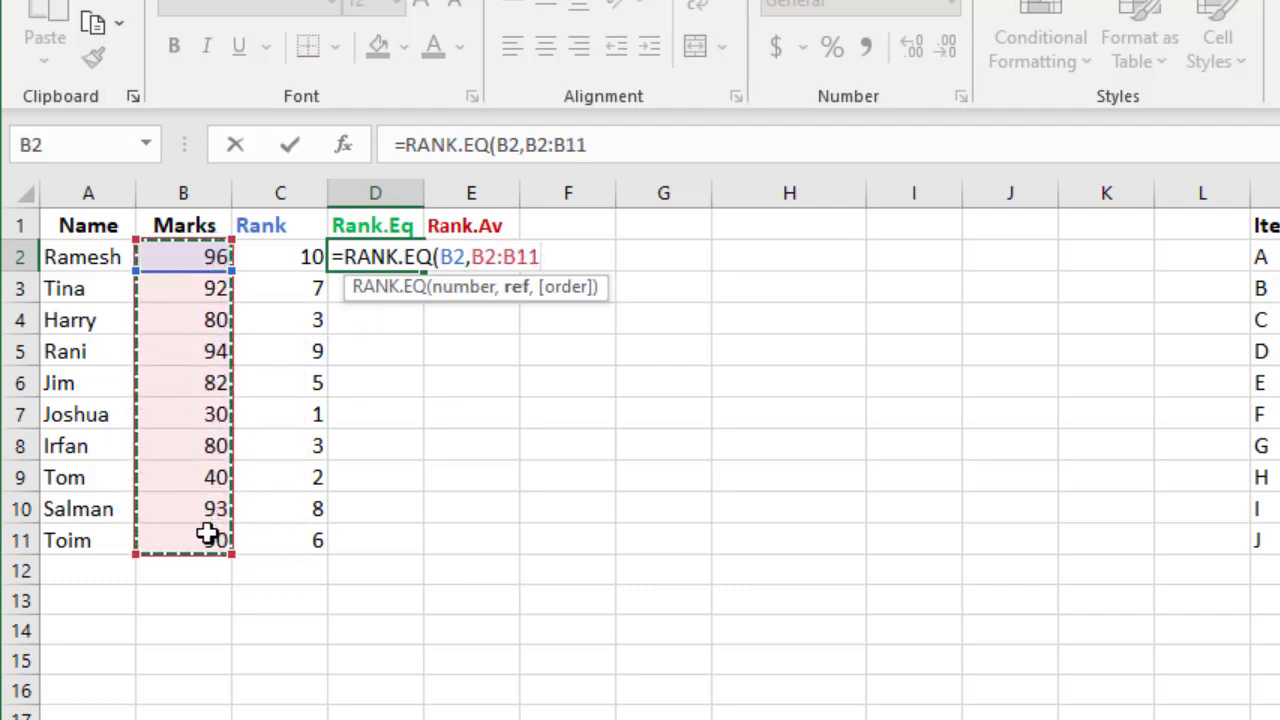
{"action": "type", "text": ","}
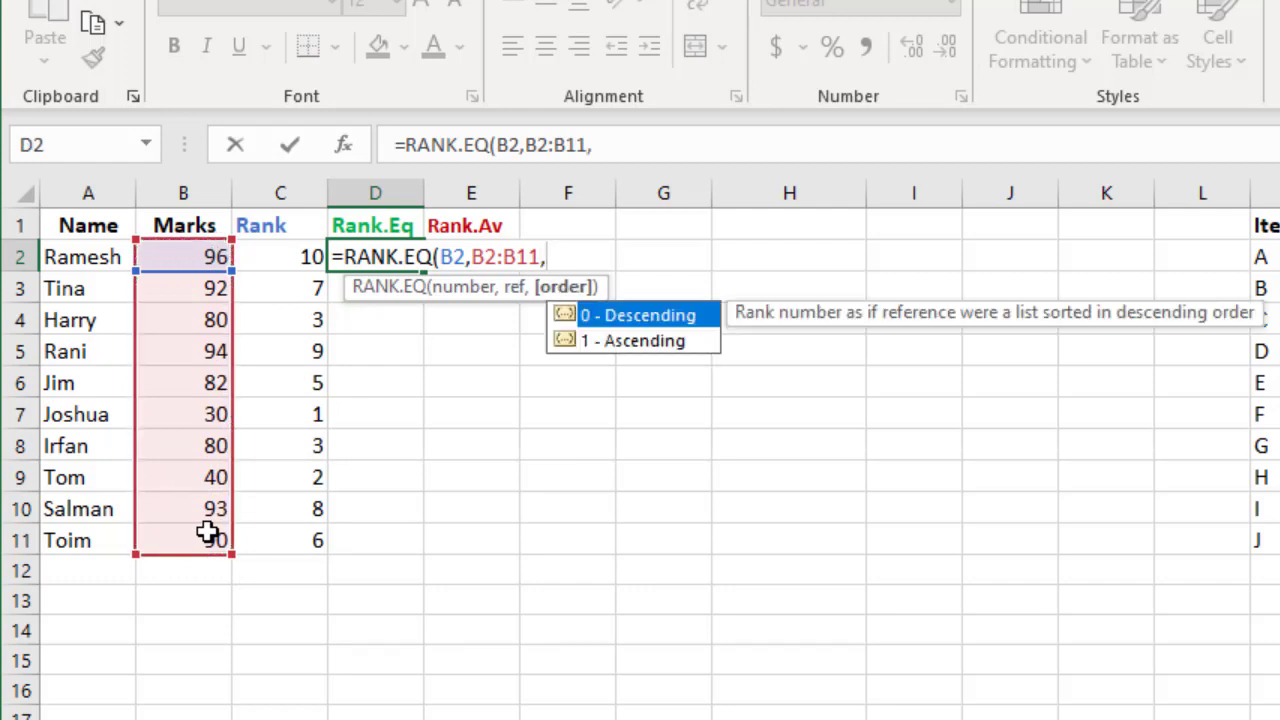
{"action": "key", "text": "Down"}
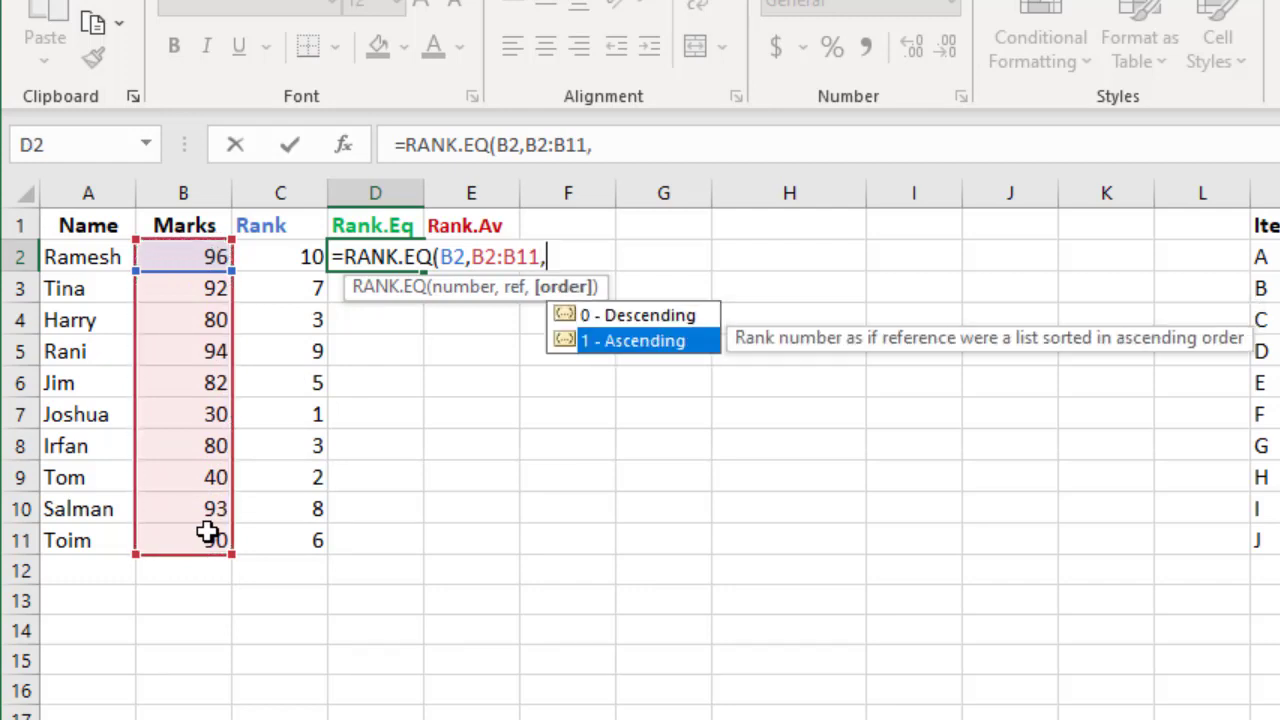
{"action": "key", "text": "Tab"}
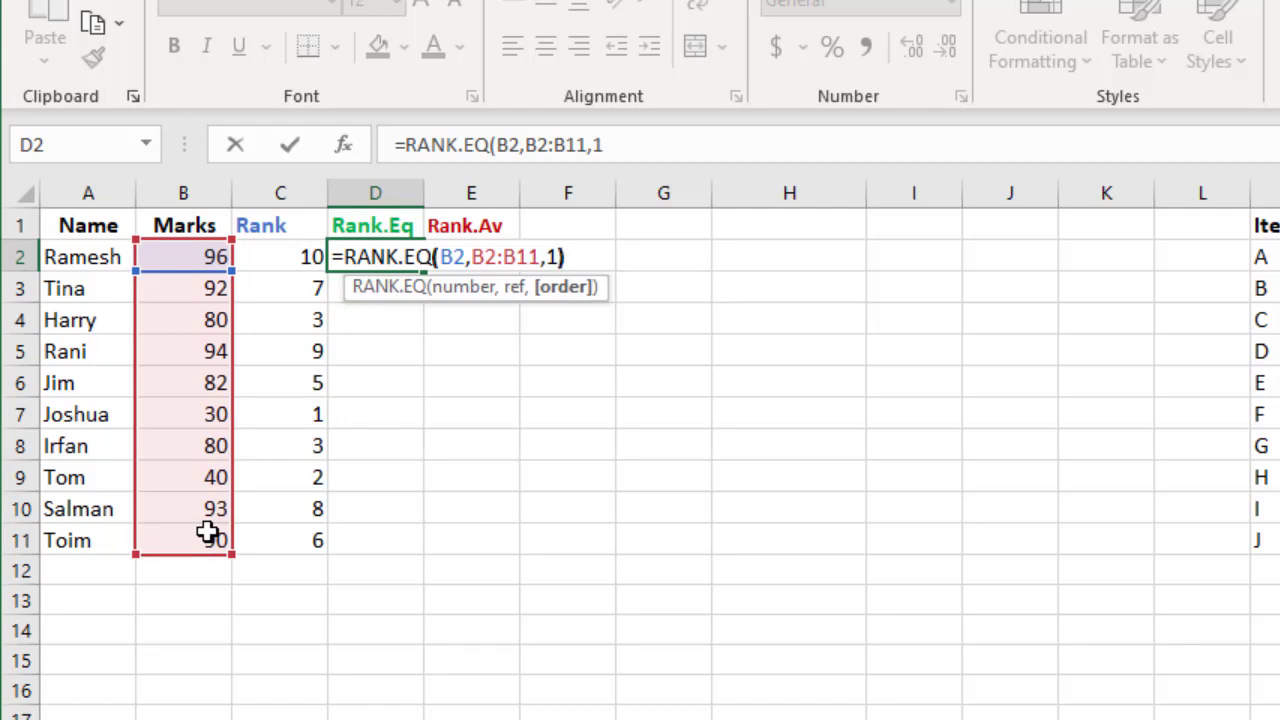
{"action": "type", "text": ")"}
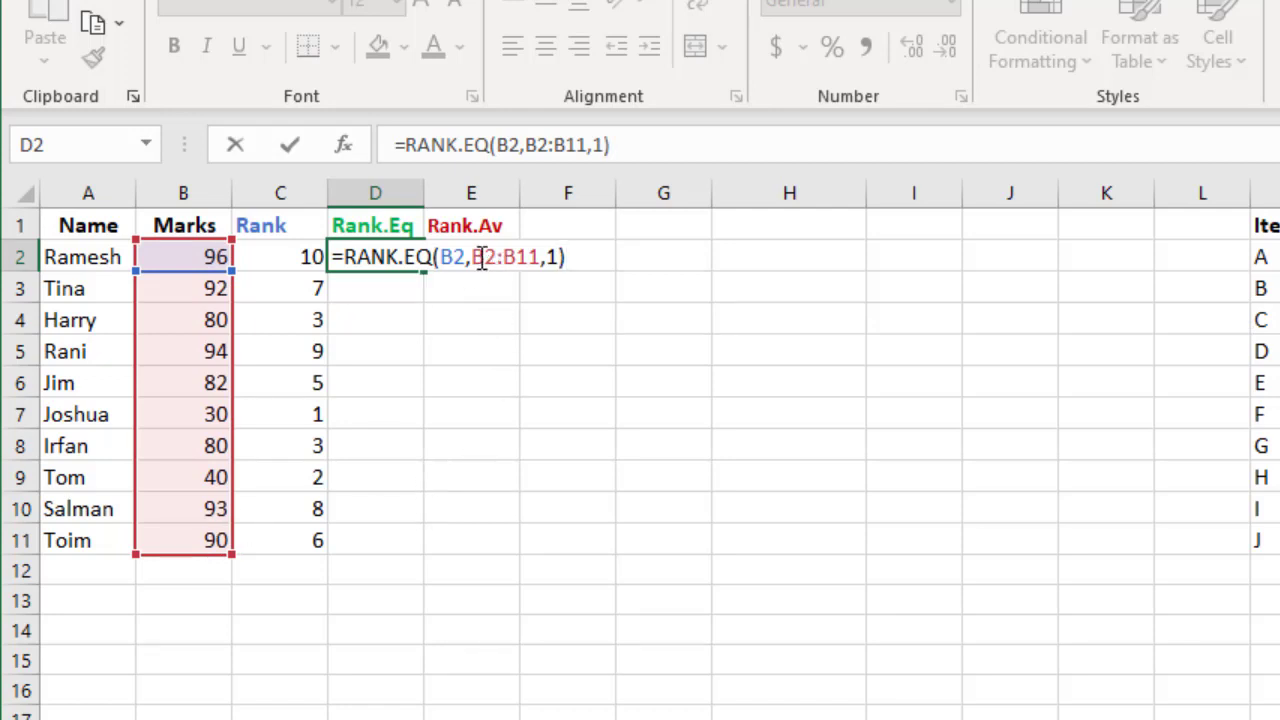
Make D2's range absolute as $B$2:$B$11 and enter the RANK.EQ formula, returning 10
{"action": "left_click", "coordinate": [487, 257]}
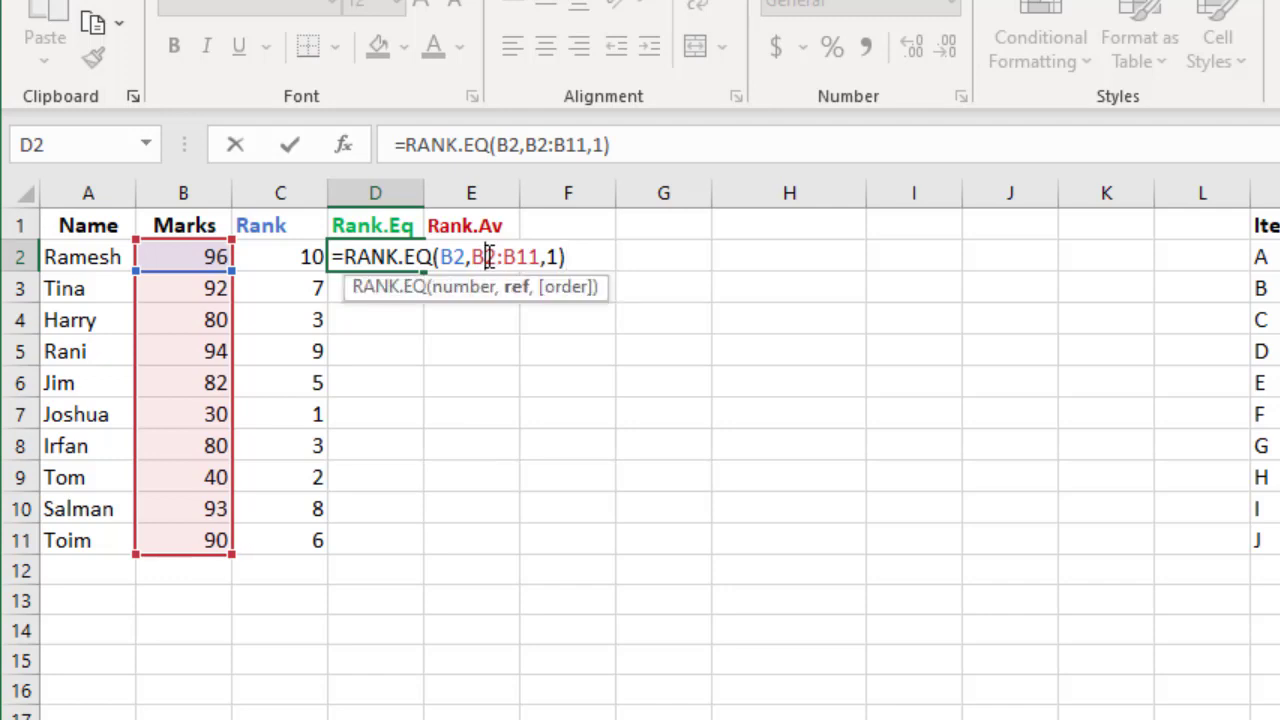
{"action": "key", "text": "F4"}
{"action": "left_click", "coordinate": [543, 257]}
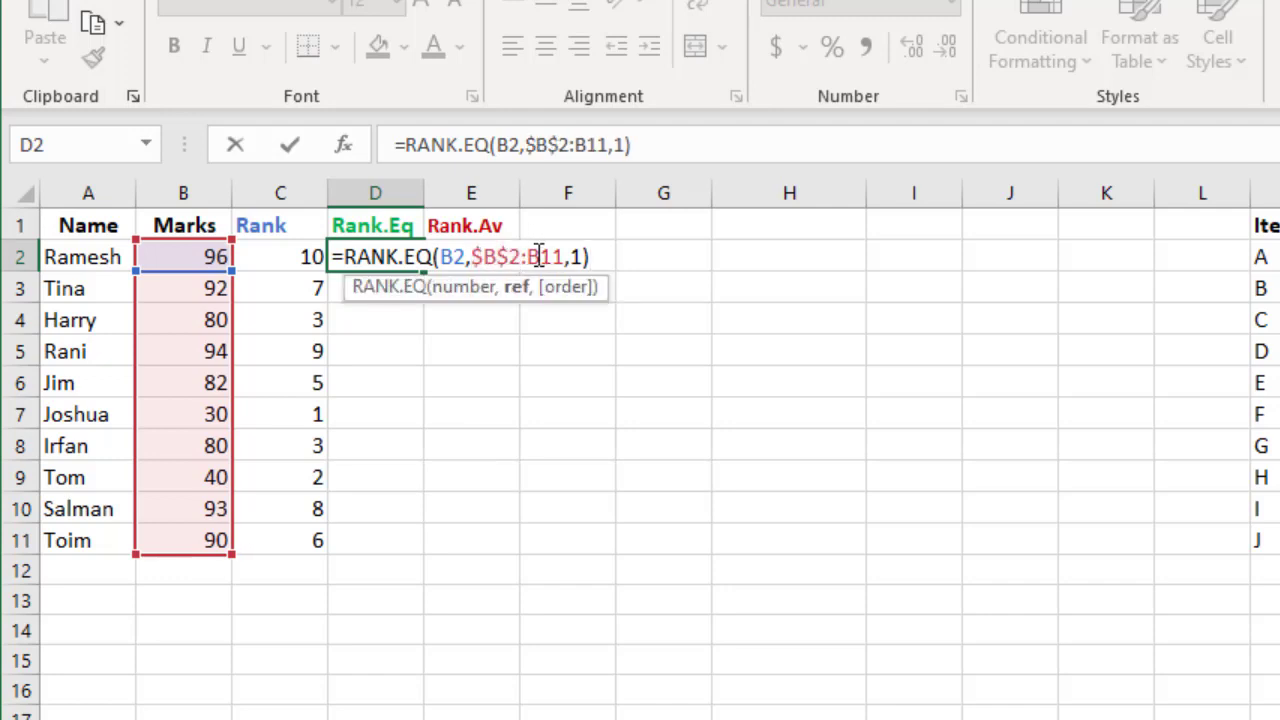
{"action": "key", "text": "F4"}
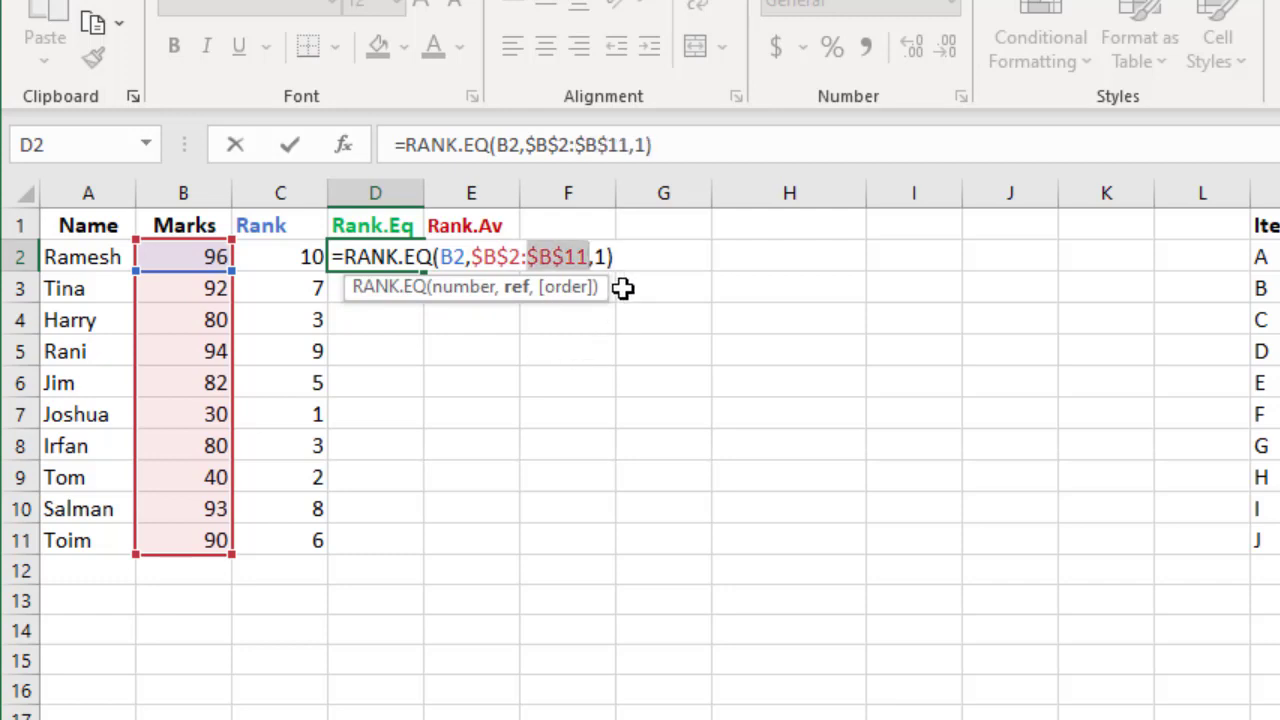
{"action": "left_click", "coordinate": [639, 263]}
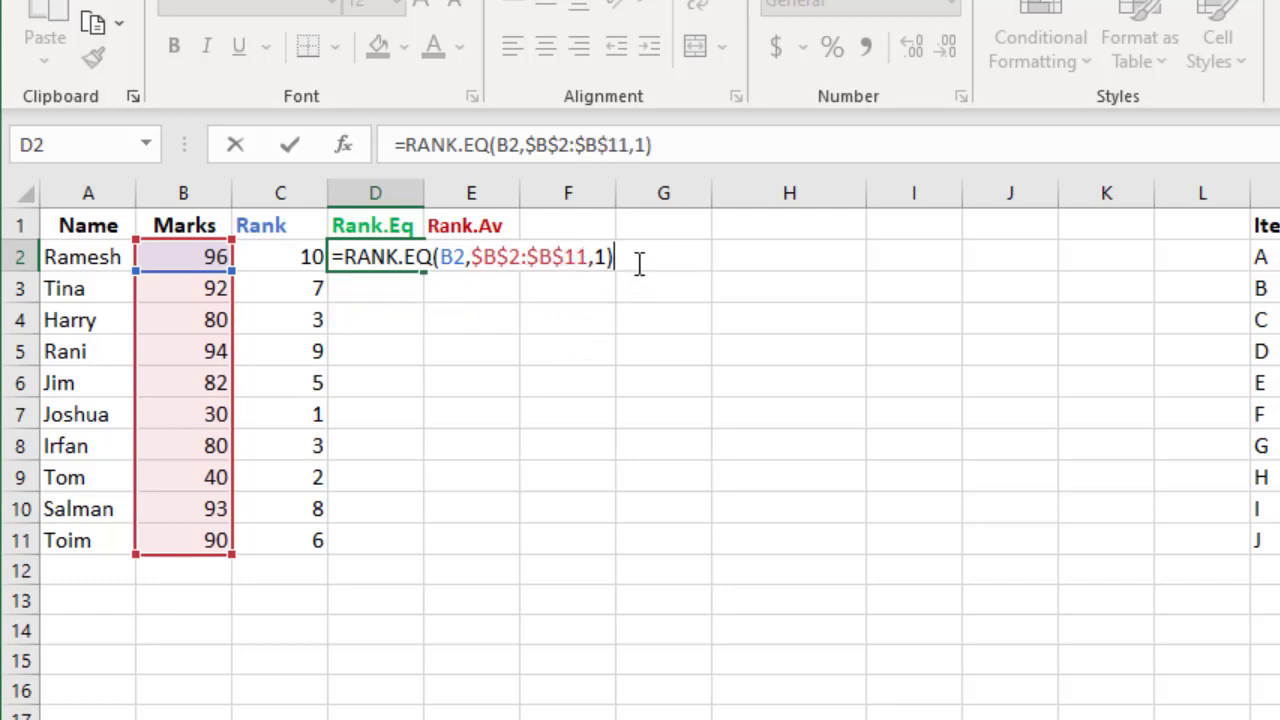
{"action": "key", "text": "Return"}
Fill the RANK.EQ formula down to D11, then begin a =rank entry in E2
{"action": "left_click", "coordinate": [403, 257]}
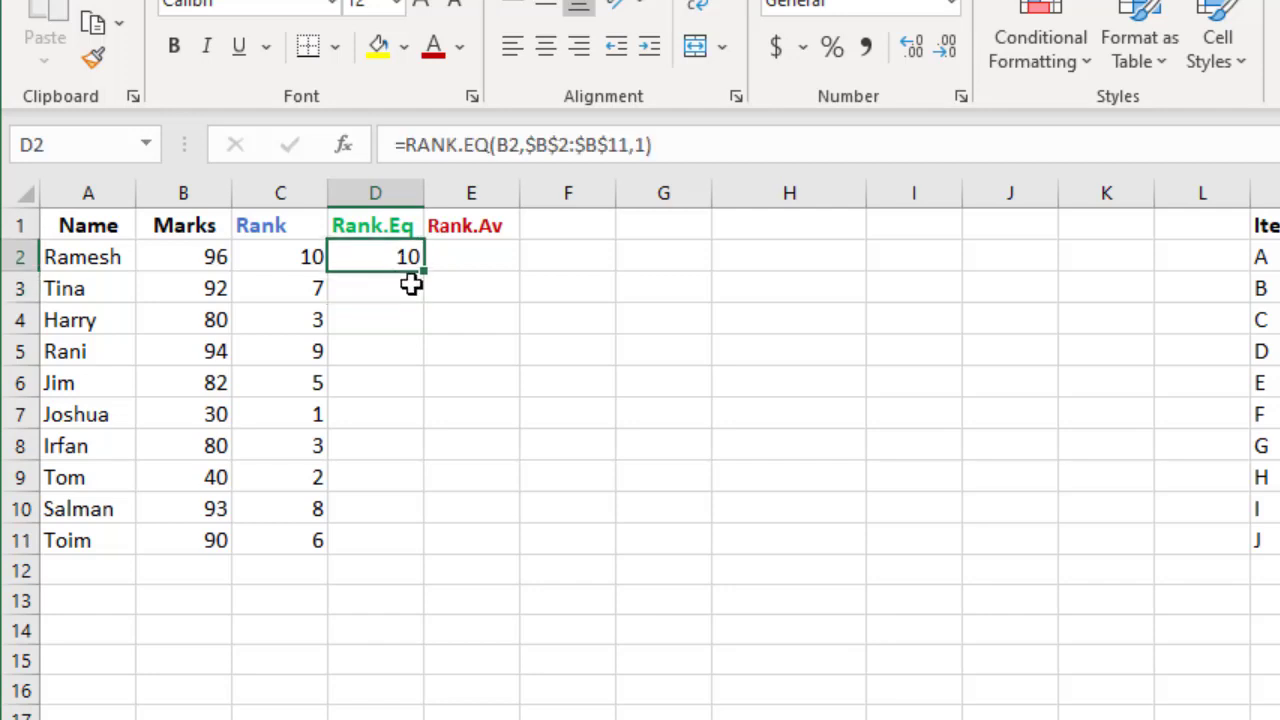
{"action": "left_click_drag", "start_coordinate": [423, 268], "coordinate": [428, 550]}
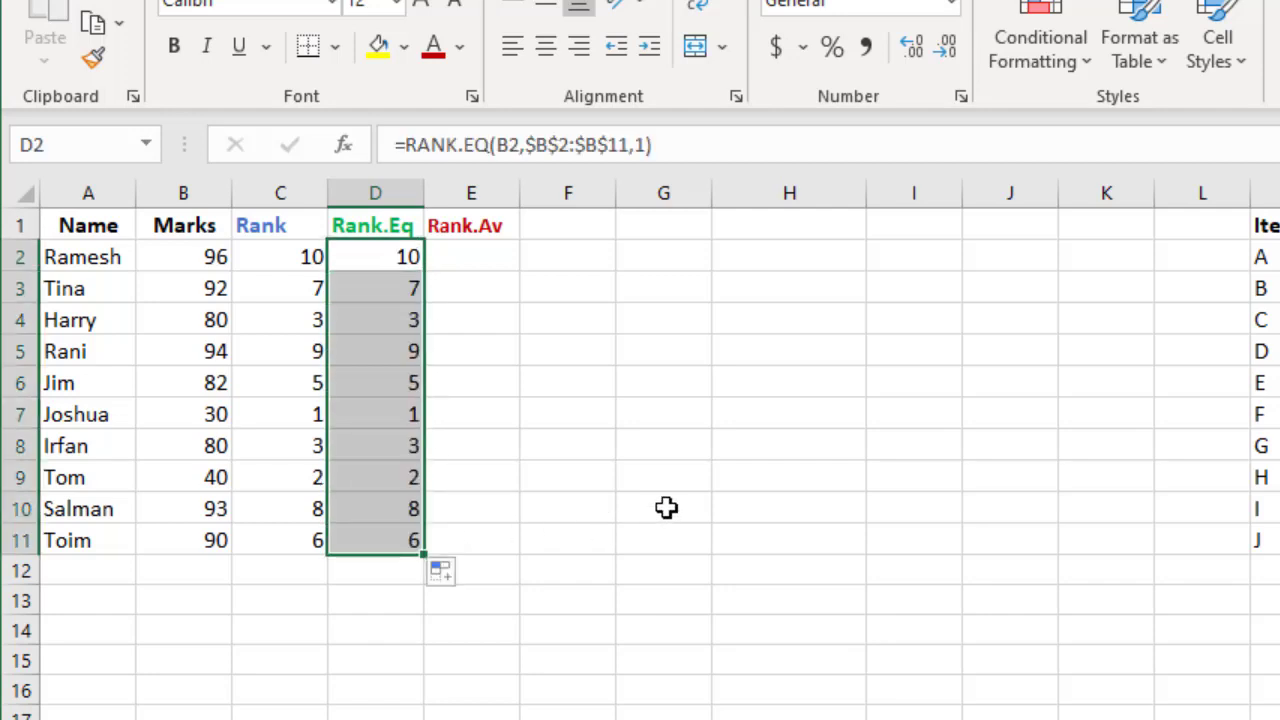
{"action": "left_click", "coordinate": [666, 508]}
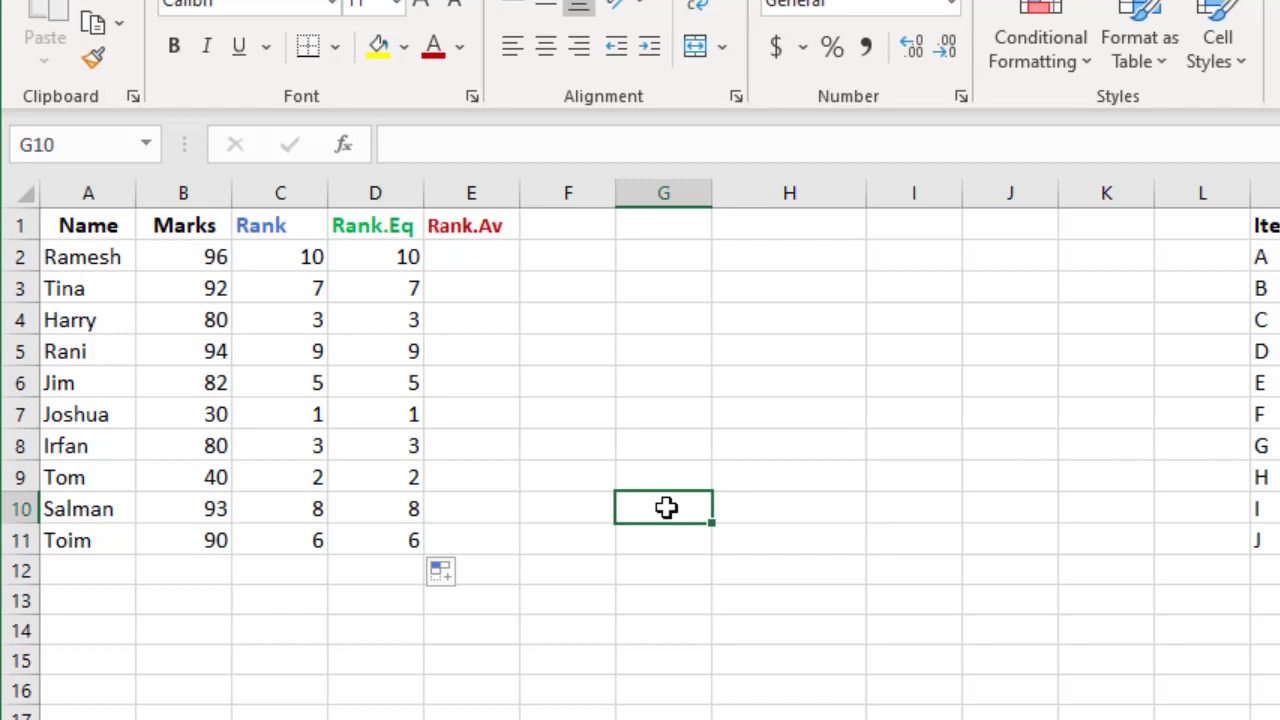
{"action": "left_click", "coordinate": [474, 262]}
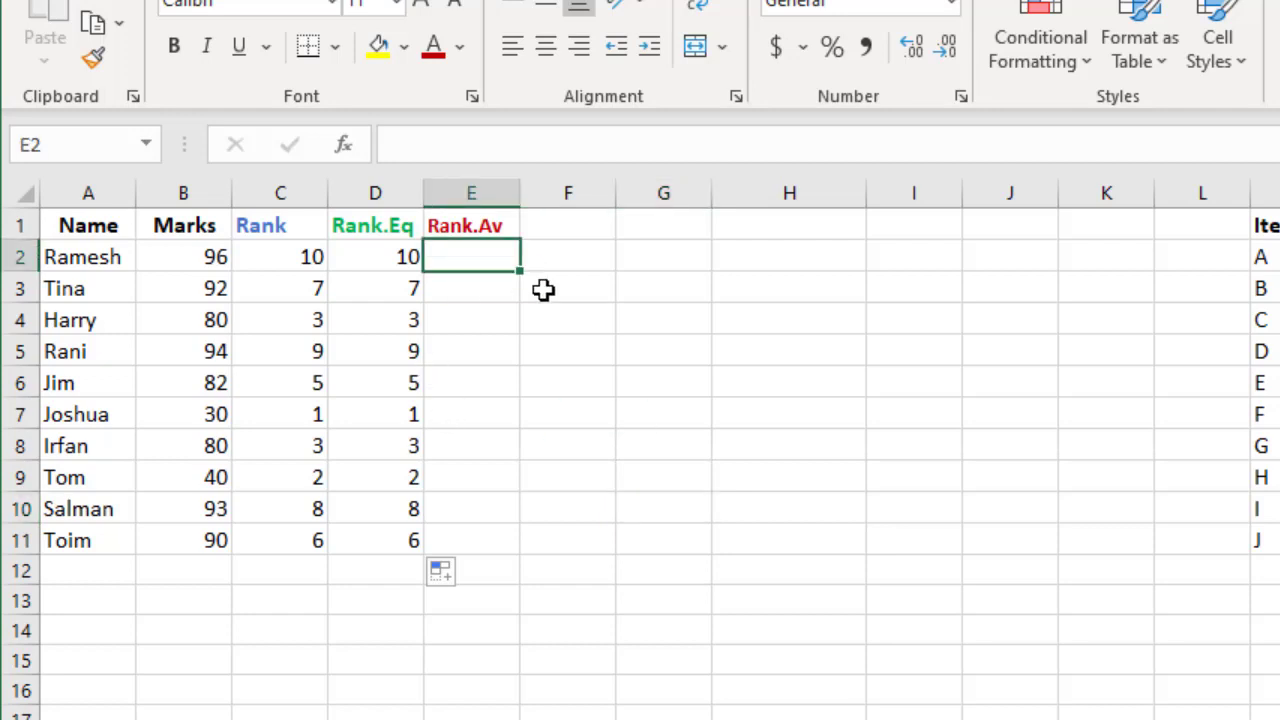
{"action": "type", "text": "=ran"}
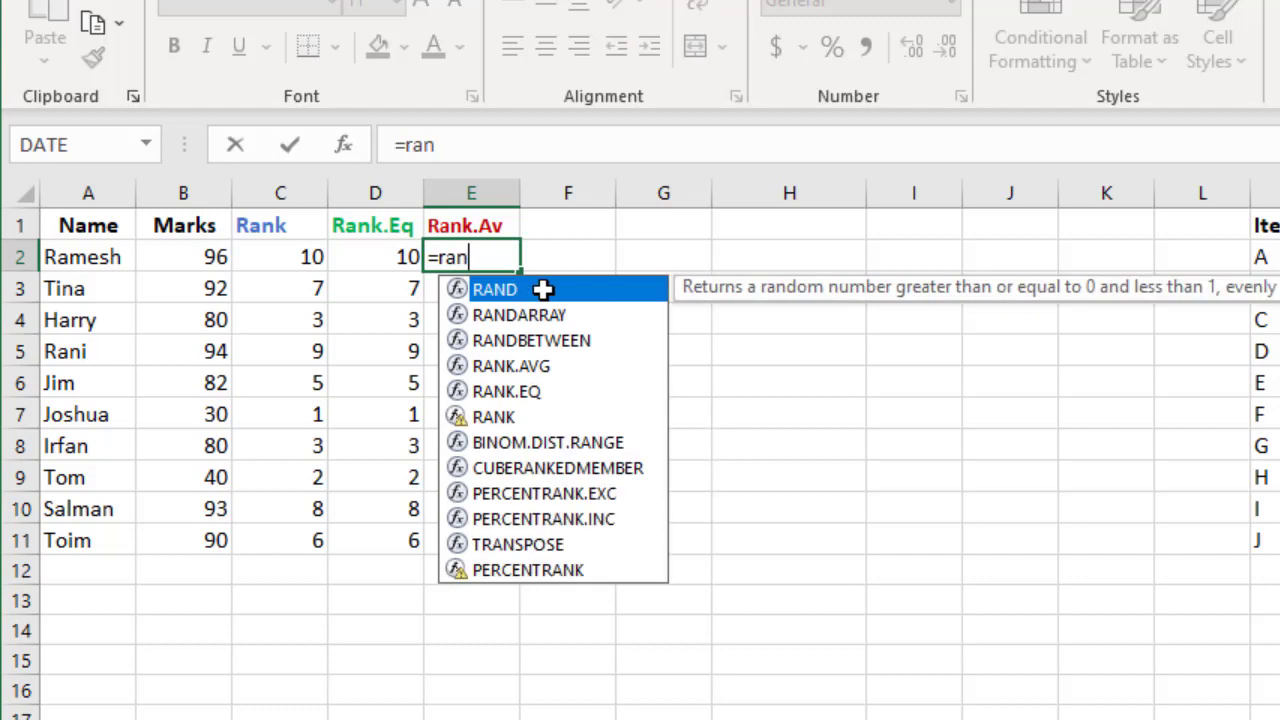
{"action": "type", "text": "k"}
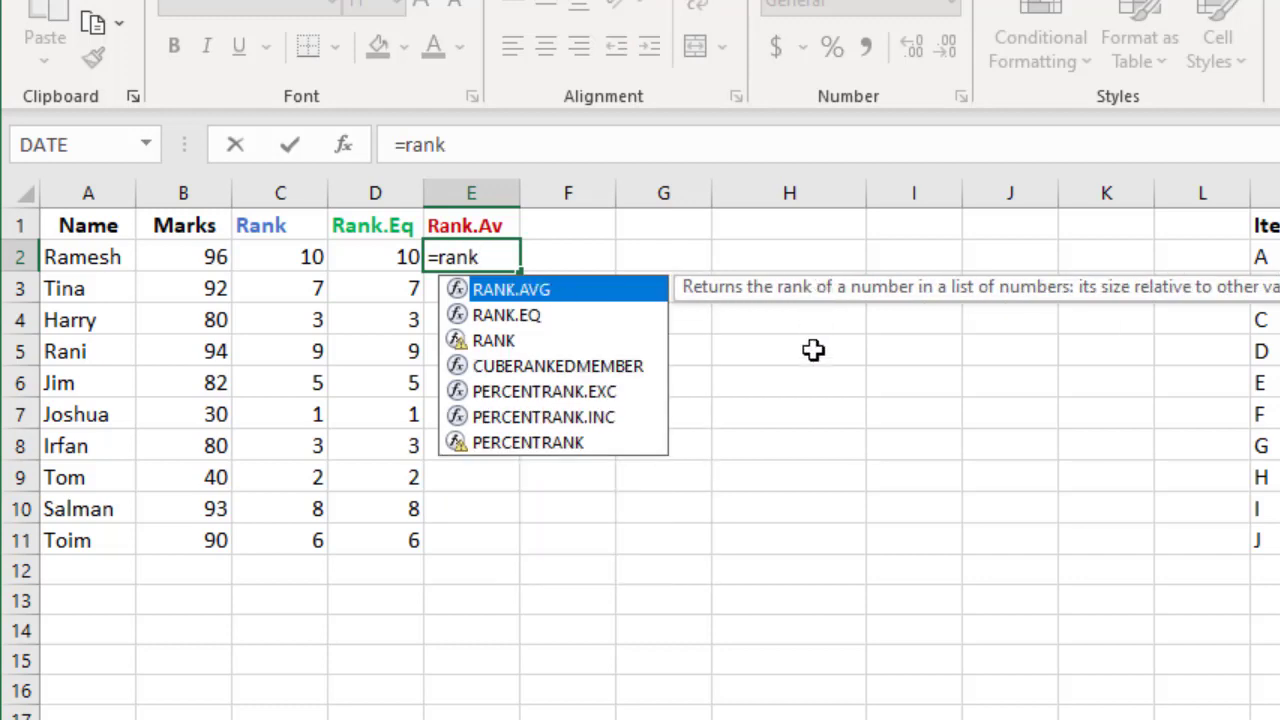
Enter =RANK.AVG(B2,B2:B11,1) in E2 with ascending order, returning 10
{"action": "key", "text": "Tab"}
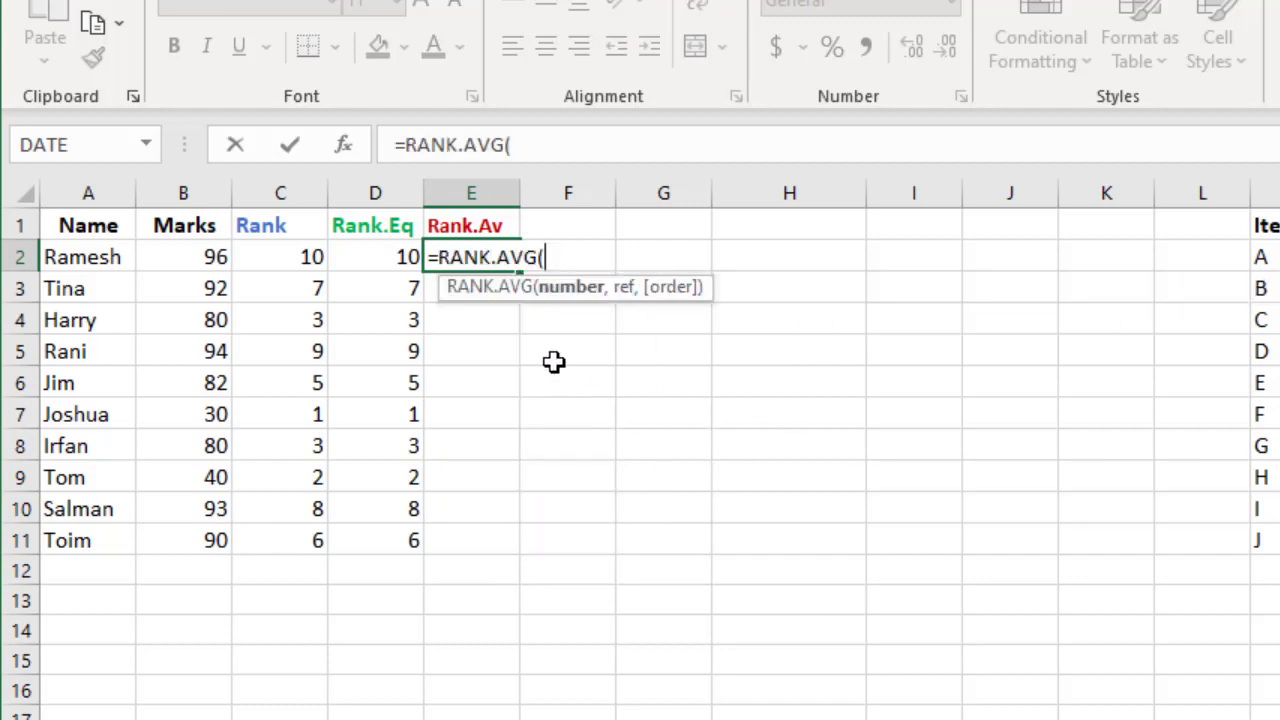
{"action": "left_click", "coordinate": [205, 258]}
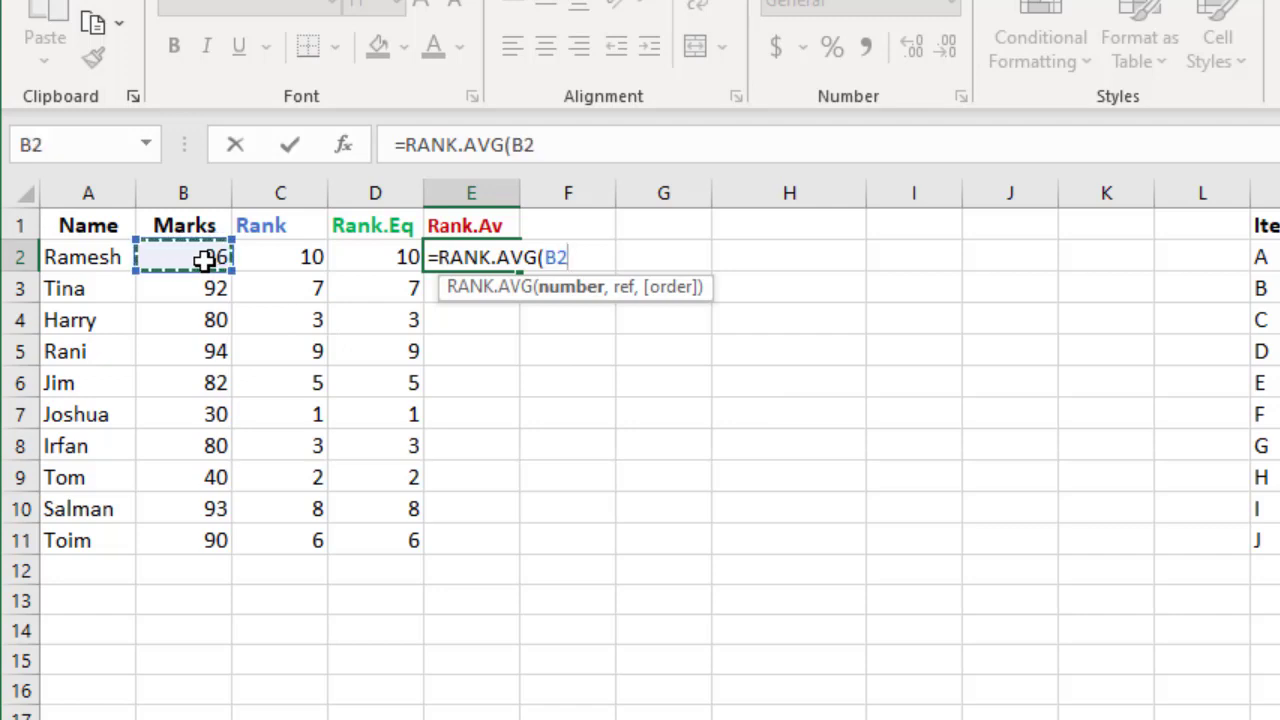
{"action": "type", "text": ","}
{"action": "mouse_move", "coordinate": [205, 258]}
{"action": "left_mouse_down"}
{"action": "mouse_move", "coordinate": [188, 526]}
{"action": "mouse_move", "coordinate": [172, 522]}
{"action": "left_mouse_up"}
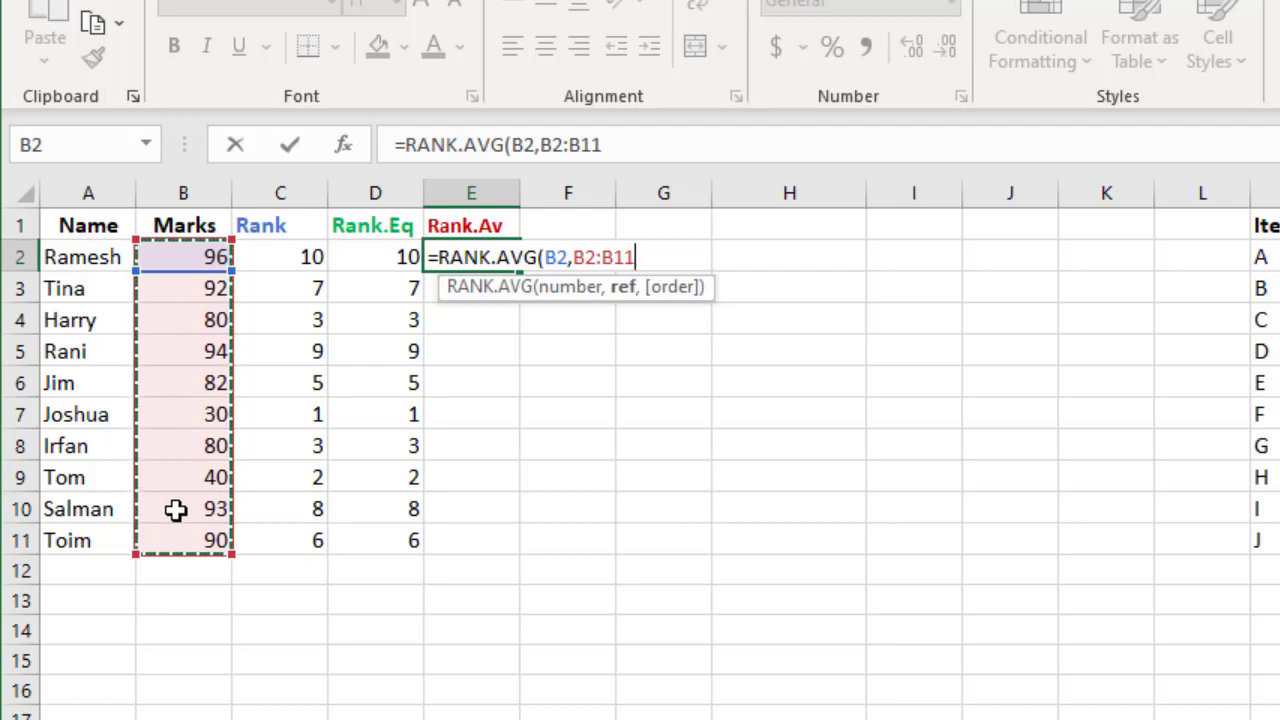
{"action": "type", "text": ","}
{"action": "key", "text": "Down"}
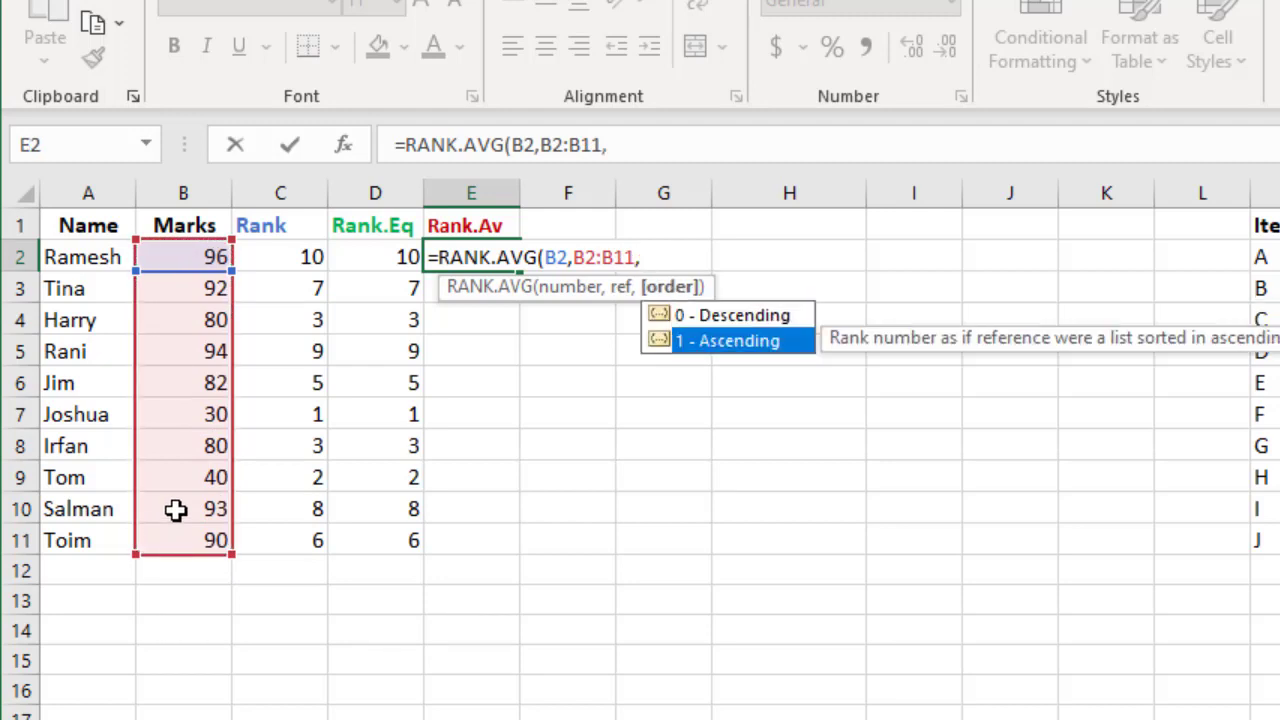
{"action": "key", "text": "Tab"}
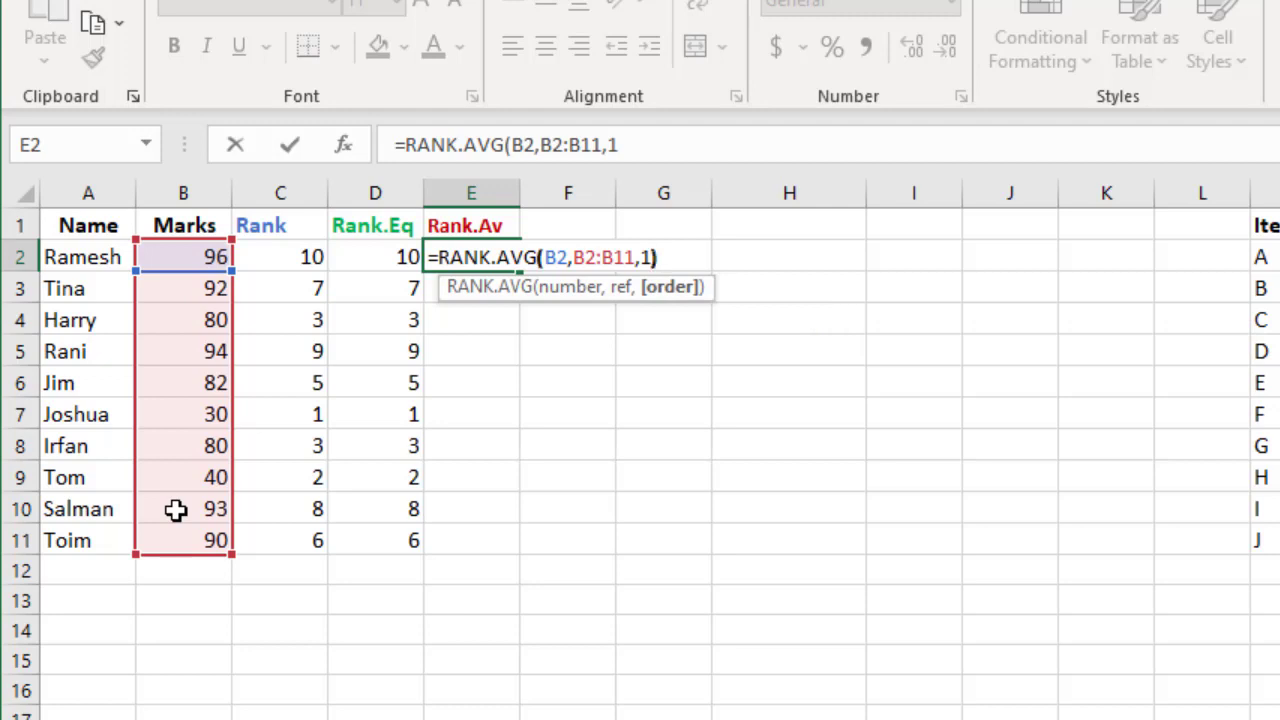
{"action": "type", "text": ")"}
{"action": "key", "text": "Return"}
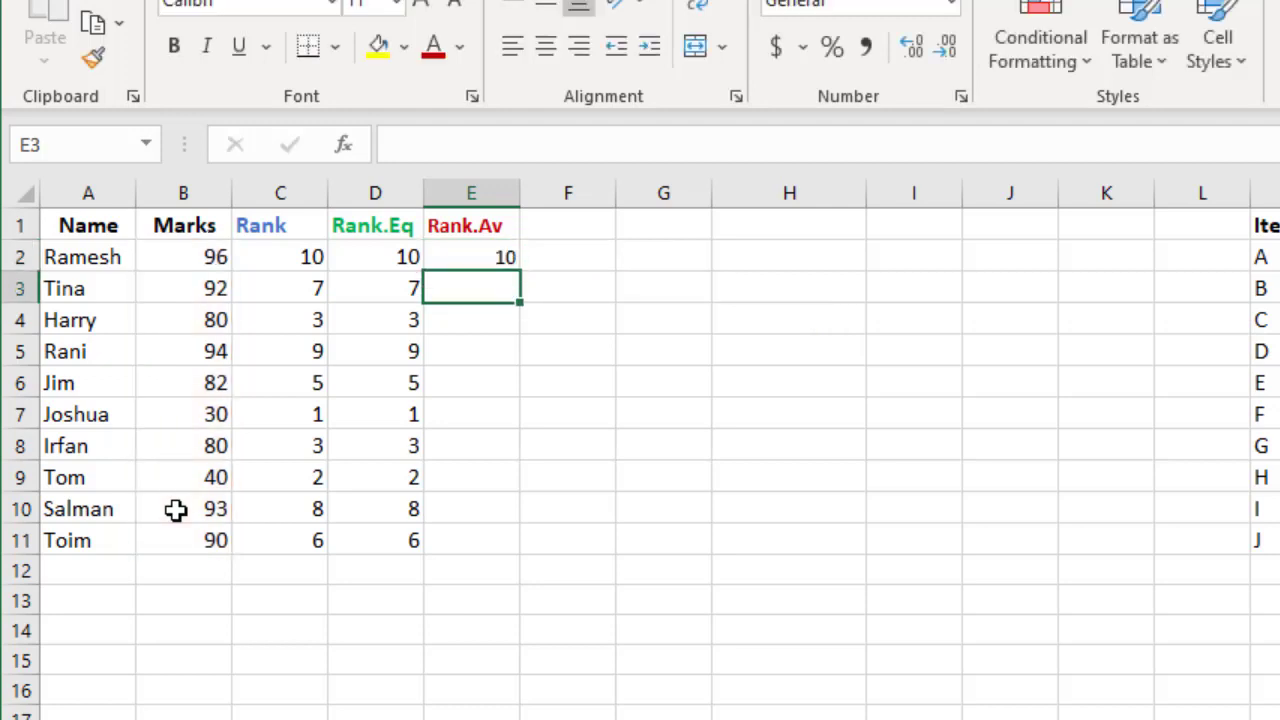
{"action": "left_click", "coordinate": [434, 258]}
Fill E2's RANK.AVG formula down to E11 and reselect E2 to inspect it
{"action": "left_click_drag", "start_coordinate": [521, 272], "coordinate": [512, 547]}
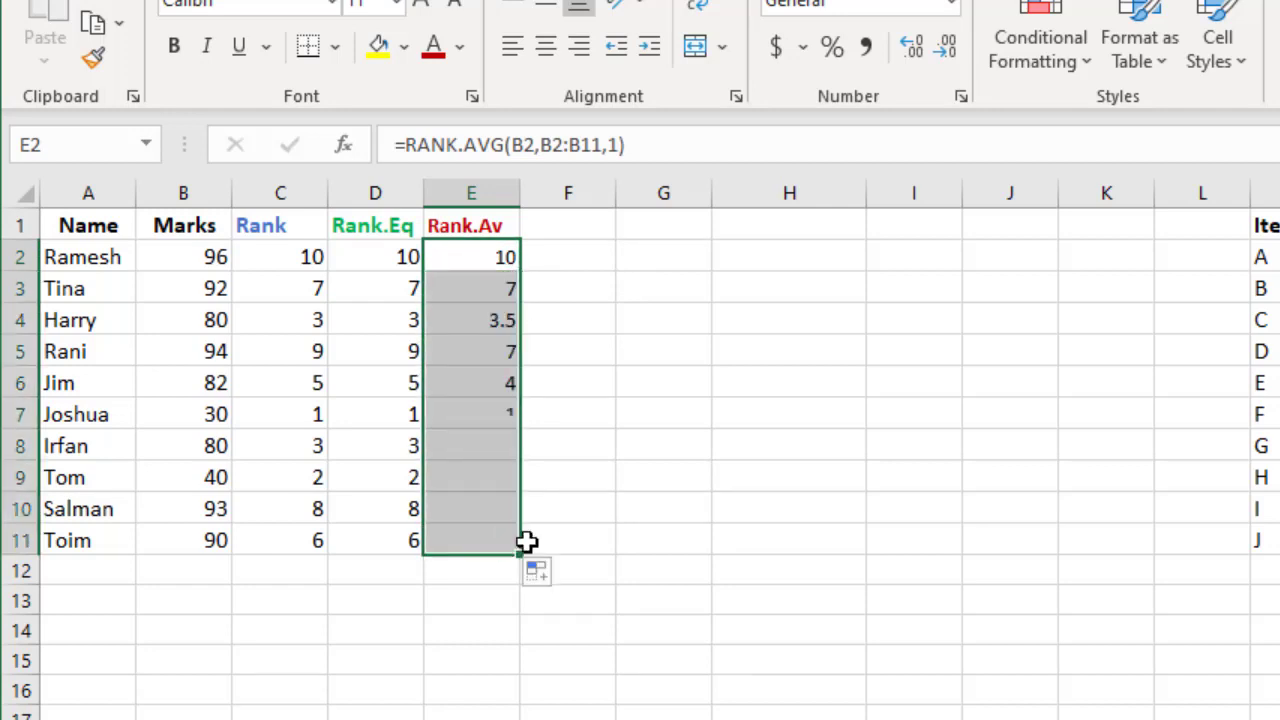
{"action": "left_click", "coordinate": [769, 540]}
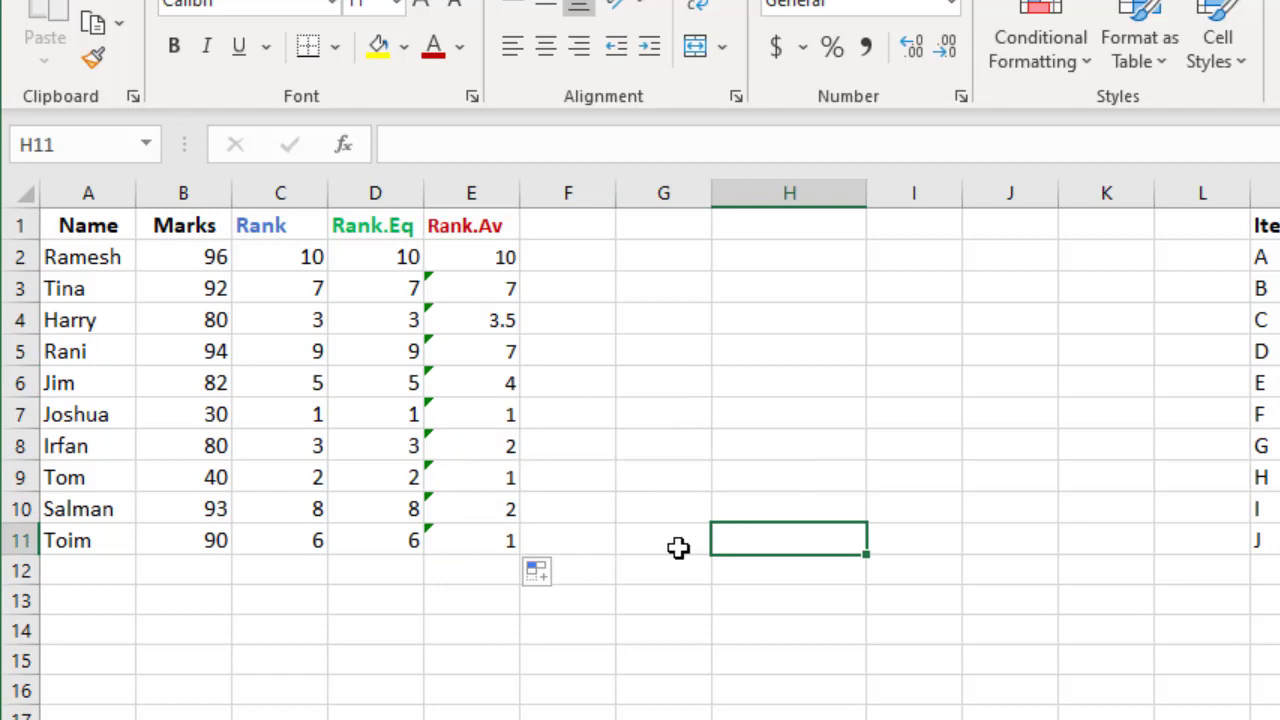
{"action": "left_click", "coordinate": [498, 260]}
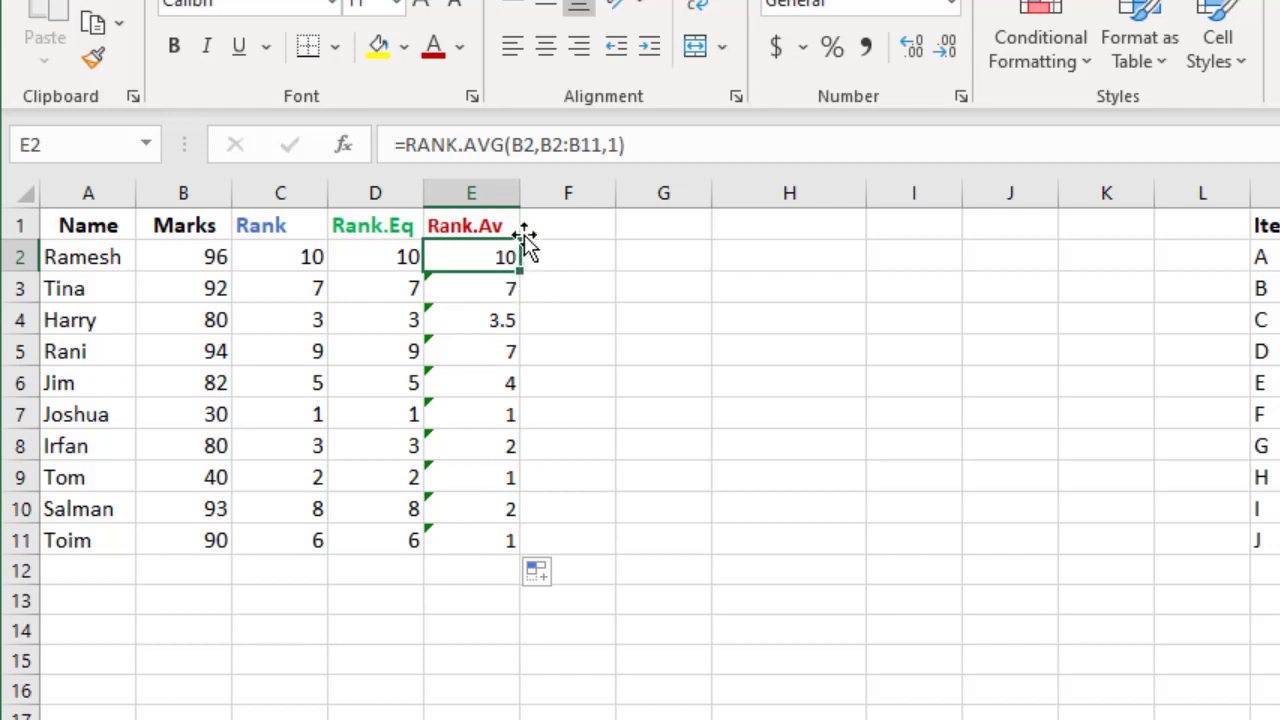
Change E2's formula to =RANK.AVG(B2,$B$2:$B$11,1) and commit it
{"action": "left_click", "coordinate": [551, 145]}
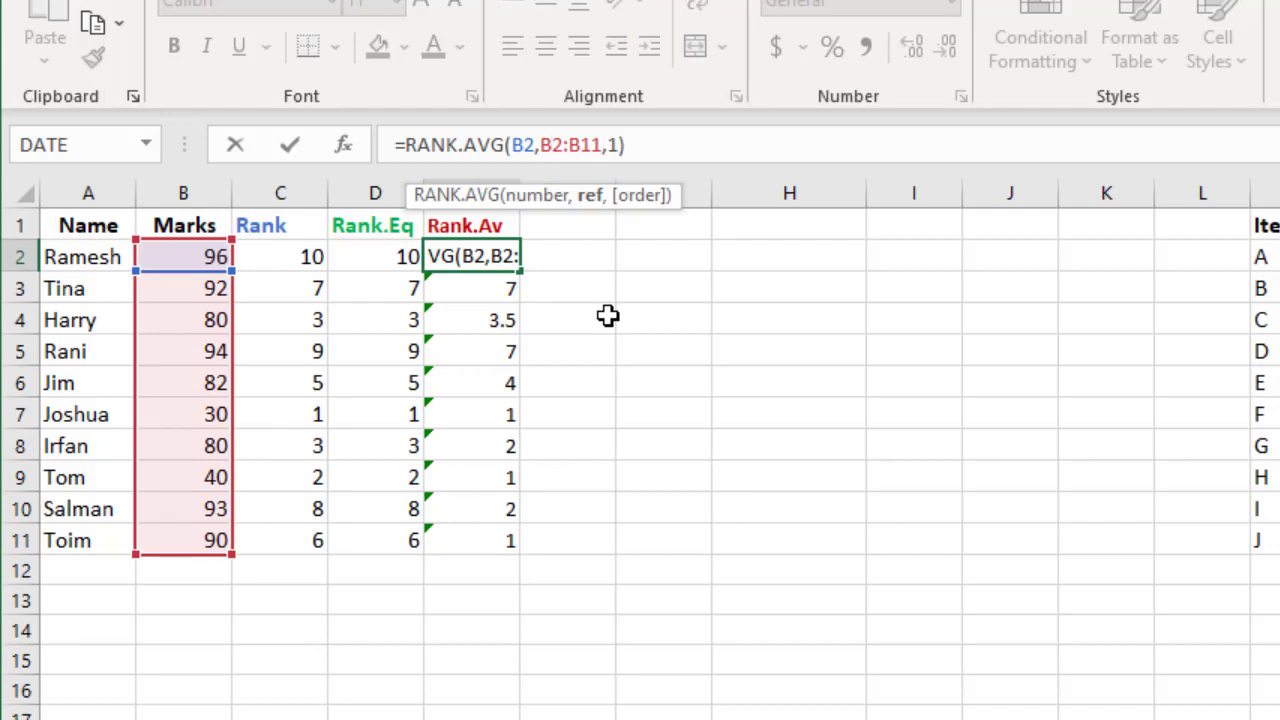
{"action": "key", "text": "F4"}
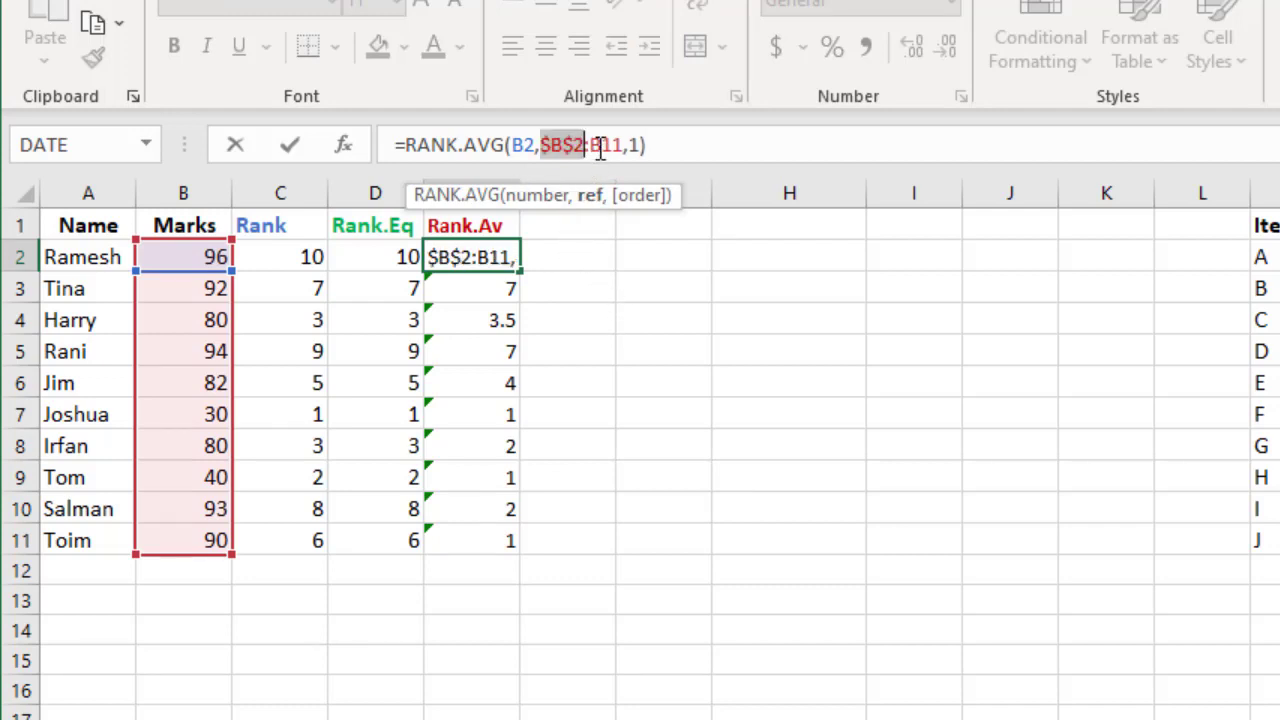
{"action": "left_click", "coordinate": [601, 145]}
{"action": "key", "text": "F4"}
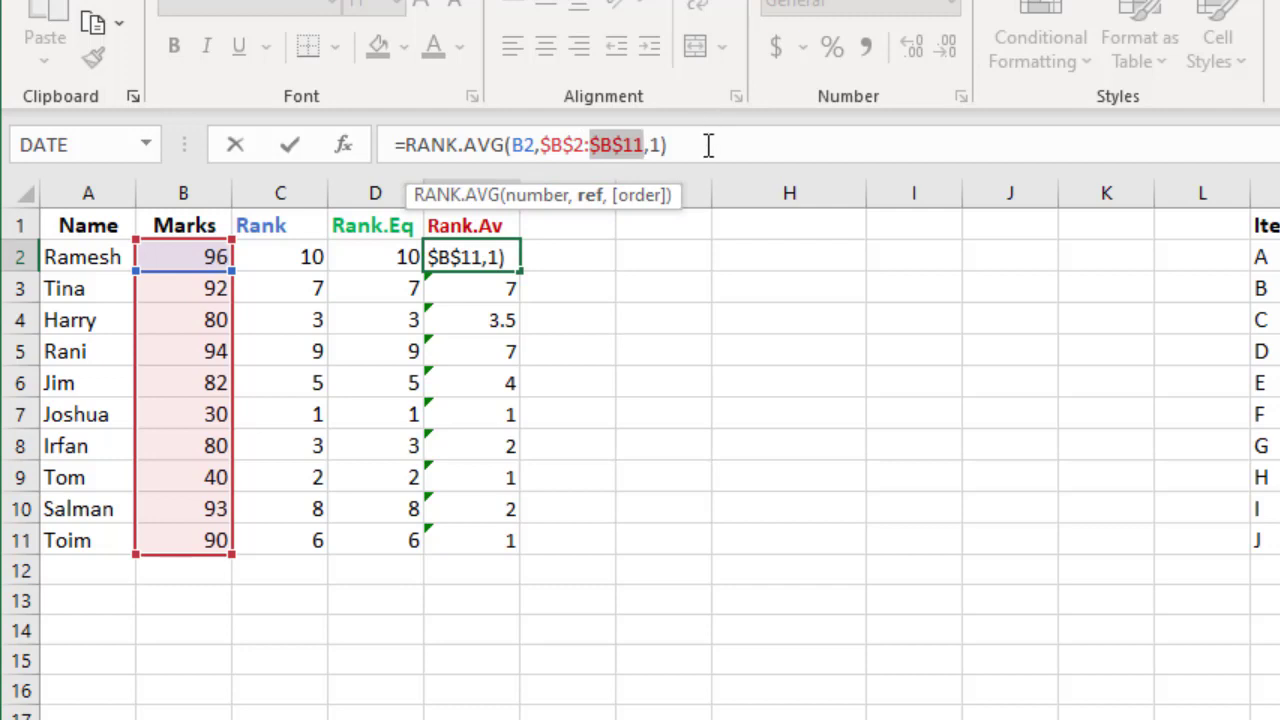
{"action": "left_click", "coordinate": [708, 145]}
{"action": "key", "text": "Return"}
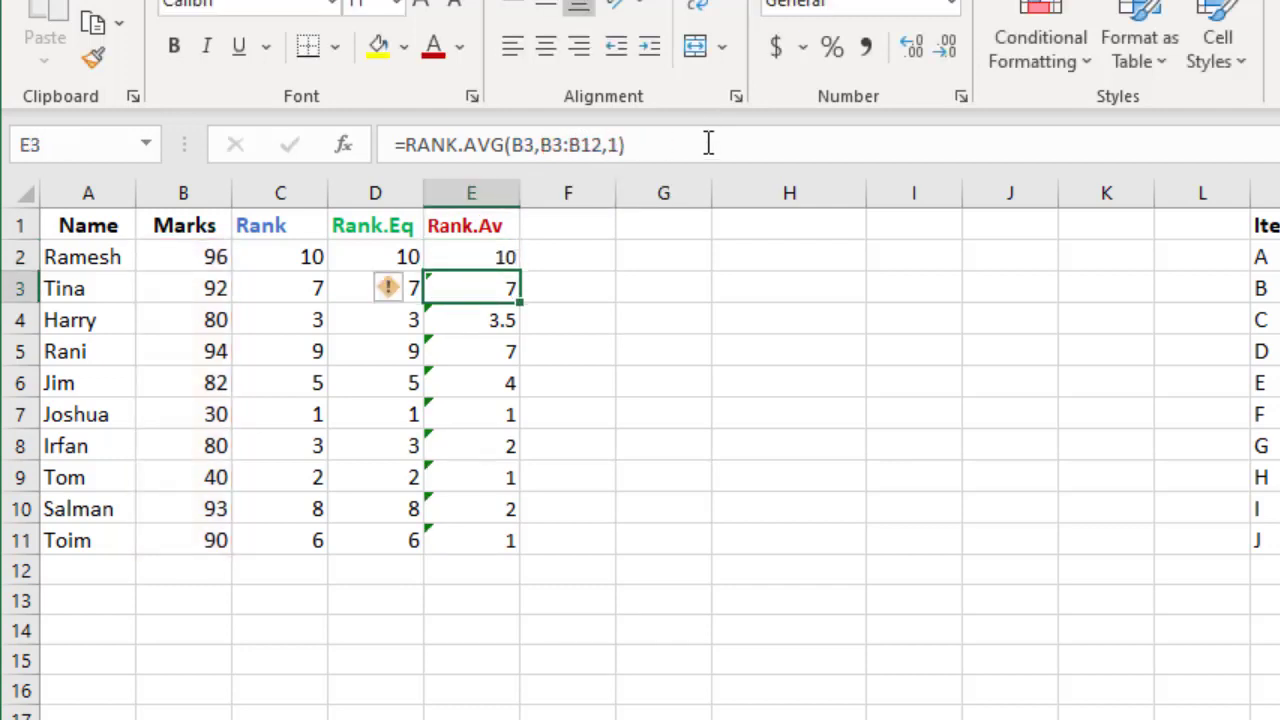
Refill the corrected RANK.AVG formula down to E11, giving both 80 marks 3.5
{"action": "left_click", "coordinate": [472, 262]}
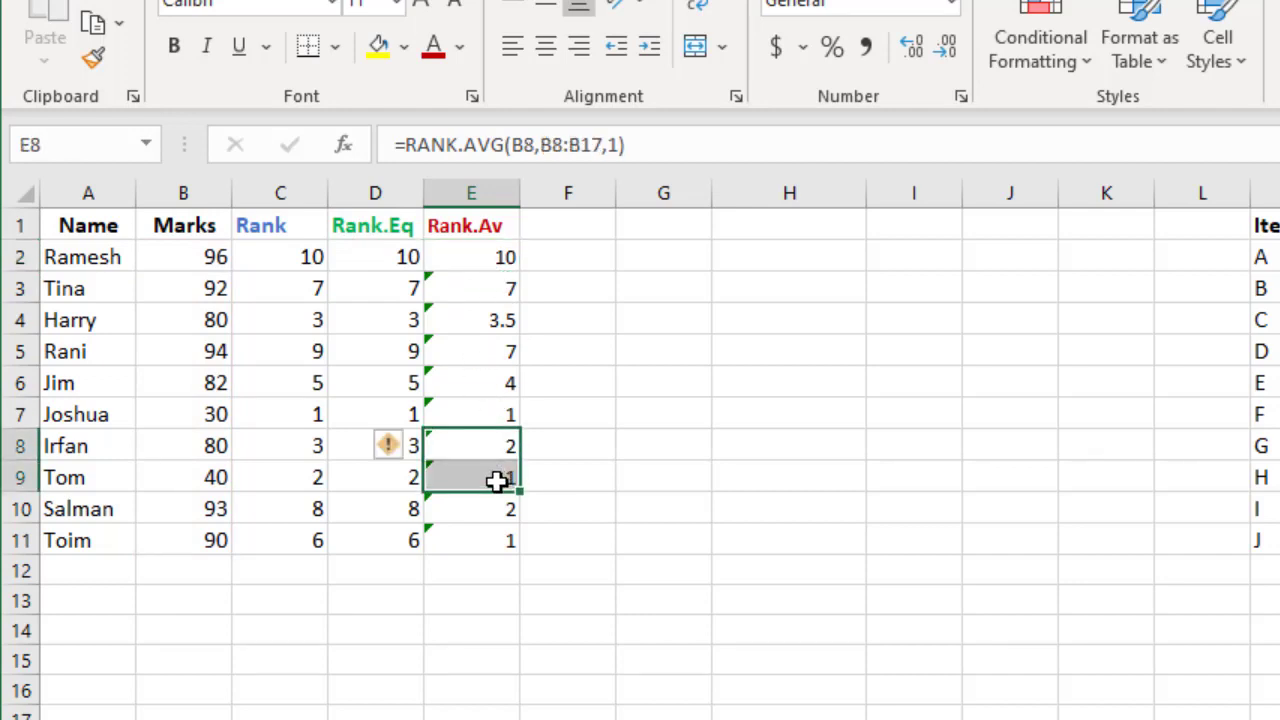
{"action": "left_click_drag", "start_coordinate": [497, 446], "coordinate": [500, 478]}
{"action": "left_click", "coordinate": [470, 255]}
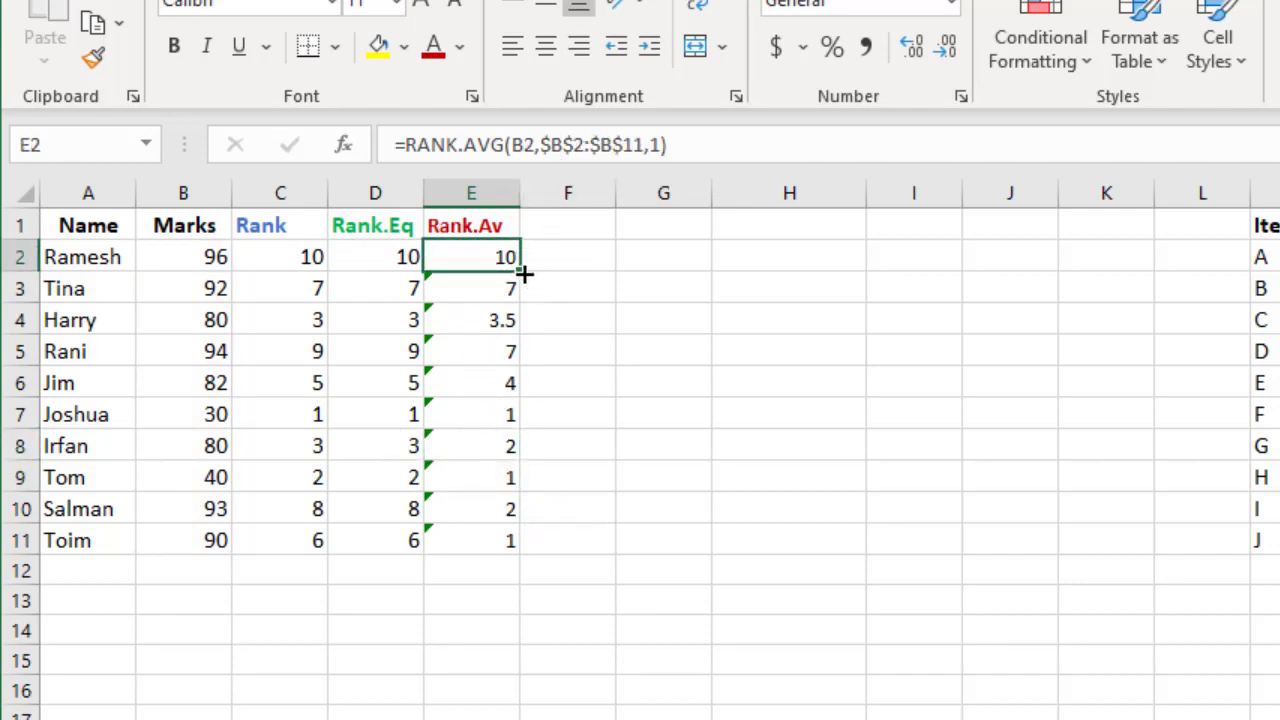
{"action": "left_click_drag", "start_coordinate": [521, 271], "coordinate": [524, 542]}
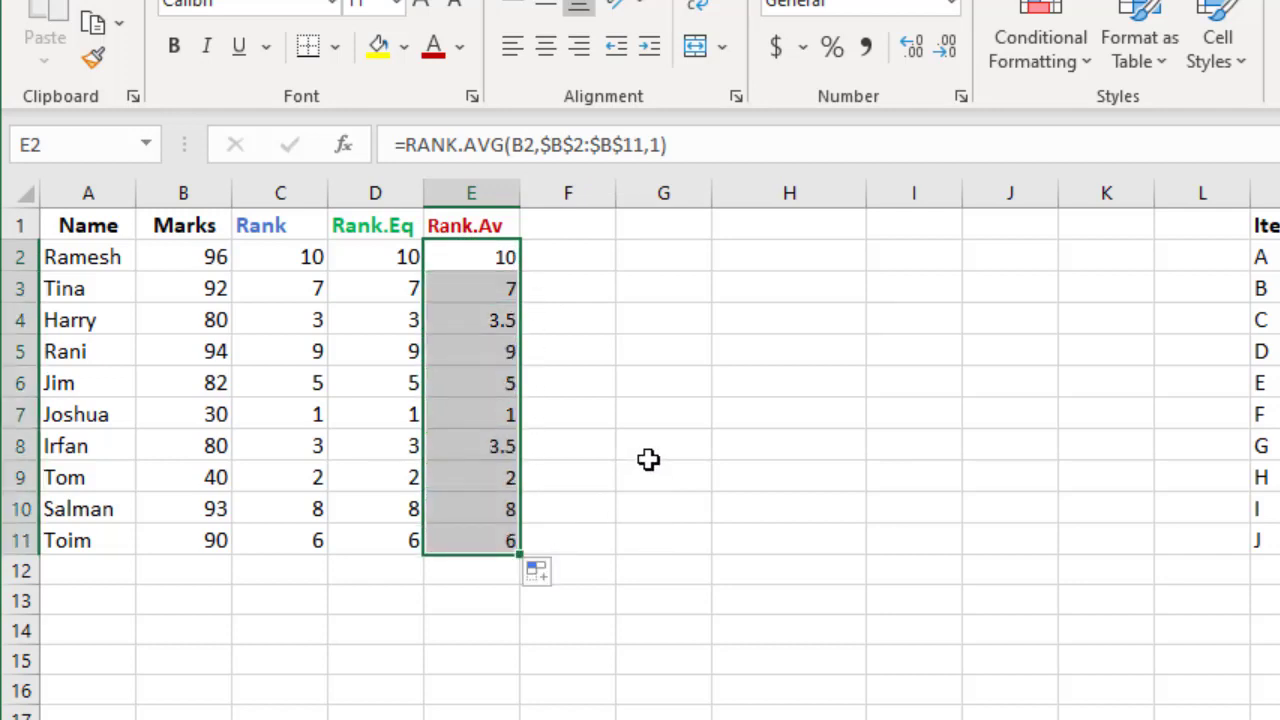
{"action": "left_click_drag", "start_coordinate": [648, 459], "coordinate": [647, 462]}
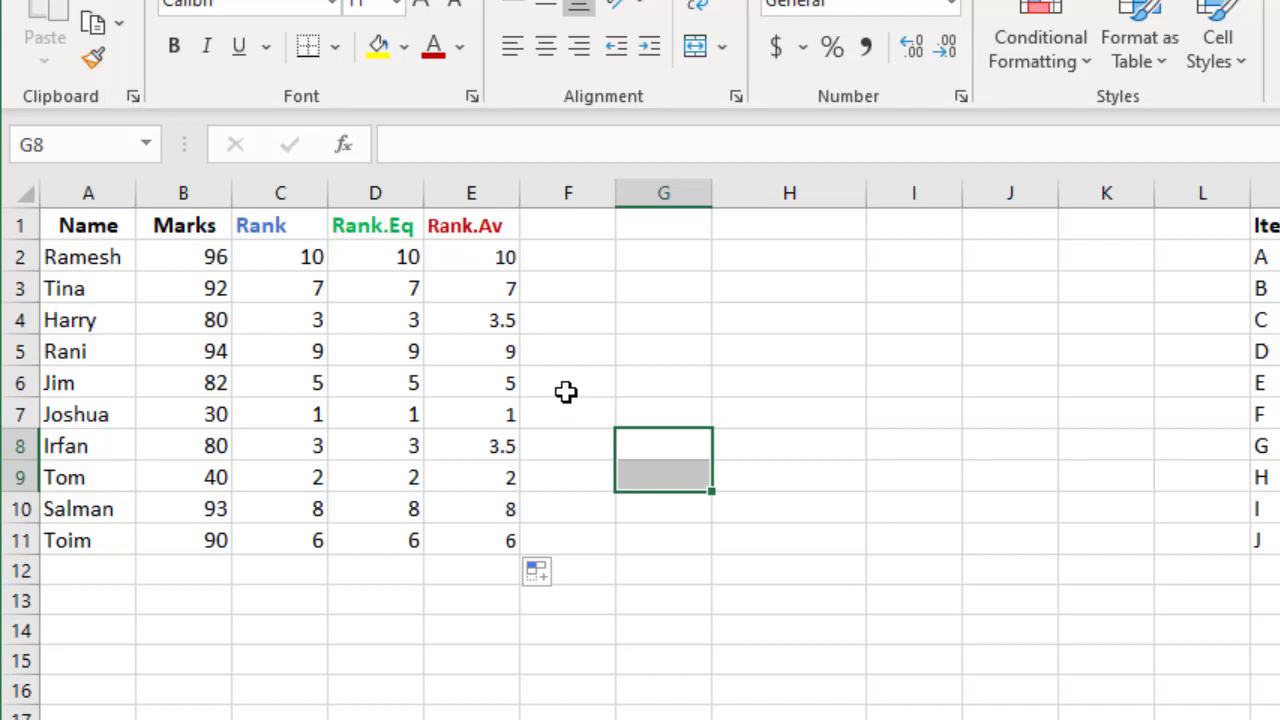
{"action": "left_click", "coordinate": [566, 390]}
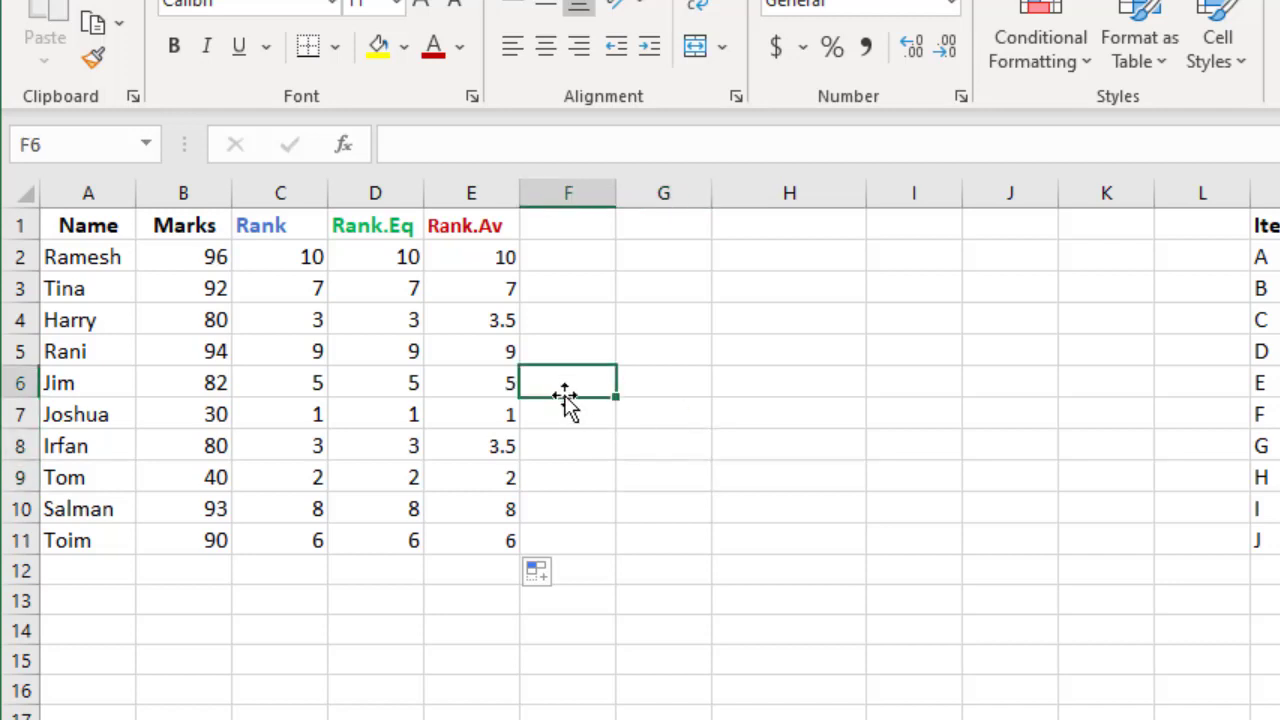
{"action": "left_click", "coordinate": [494, 318]}
{"action": "left_click", "coordinate": [500, 446]}
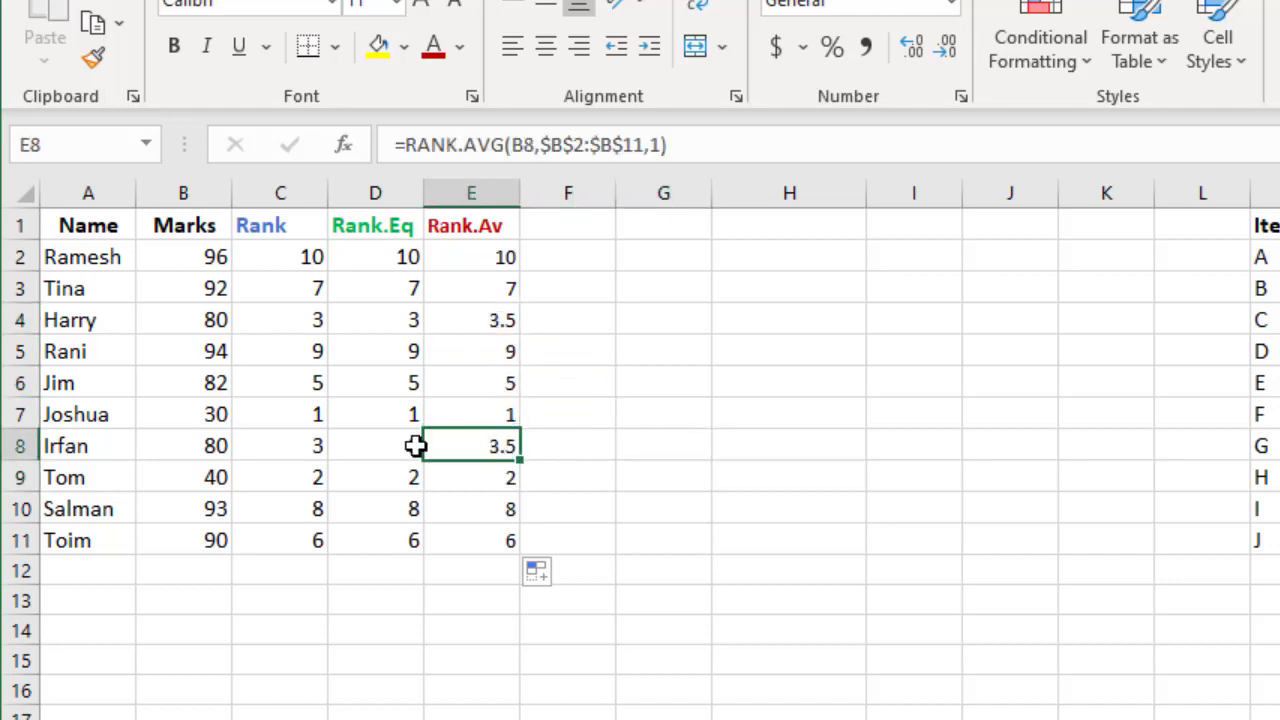
{"action": "left_click", "coordinate": [403, 446]}
{"action": "left_click", "coordinate": [401, 322]}
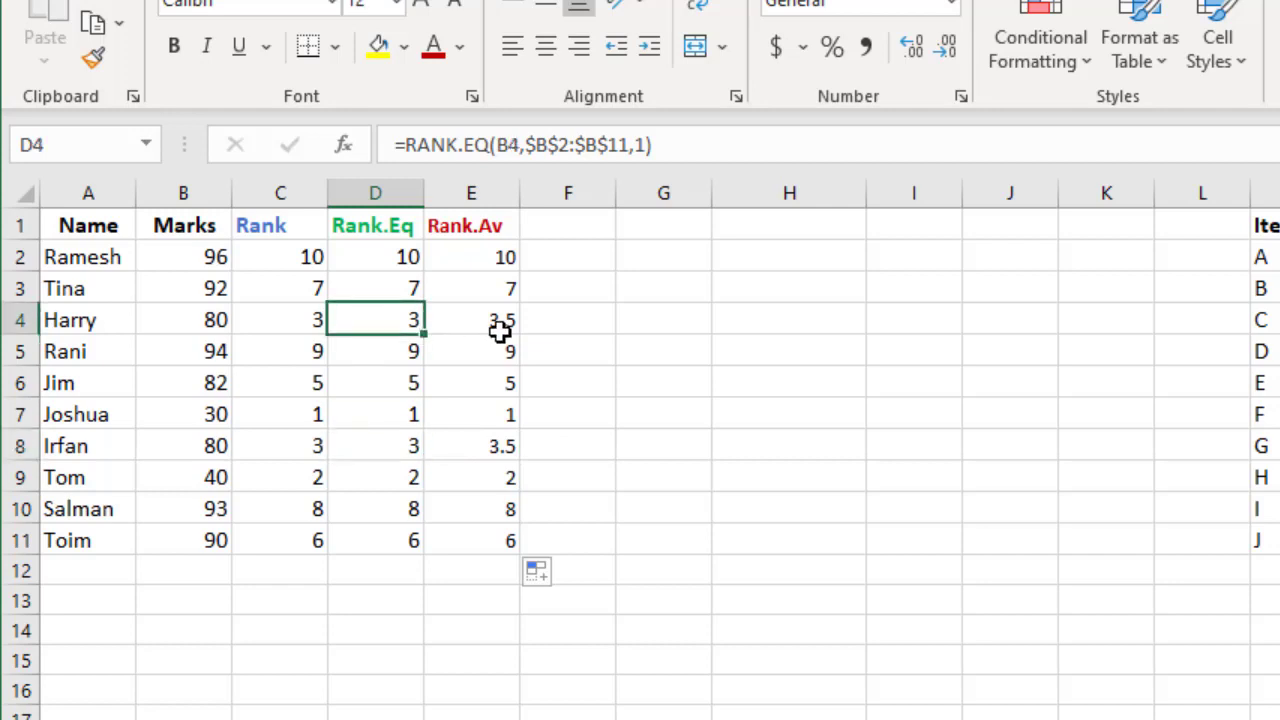
{"action": "left_click", "coordinate": [502, 320]}
{"action": "left_click", "coordinate": [494, 444]}
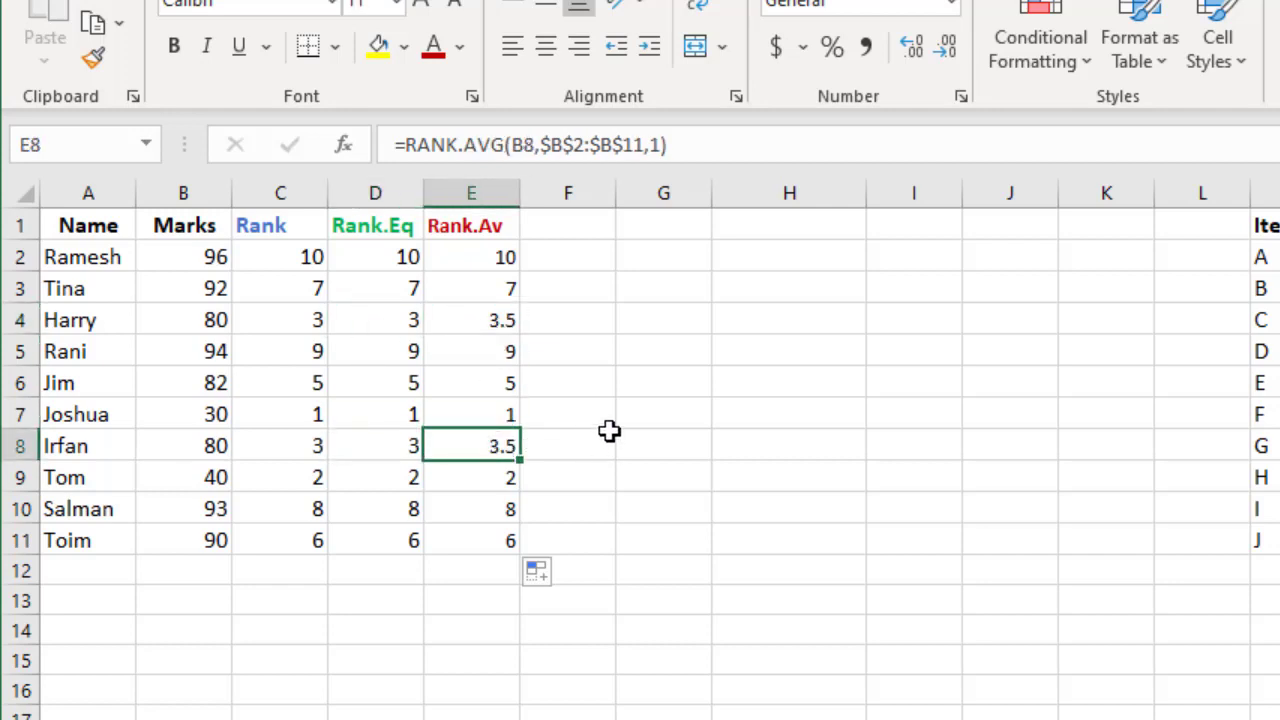
{"action": "left_click", "coordinate": [391, 446]}
{"action": "left_click", "coordinate": [370, 318]}
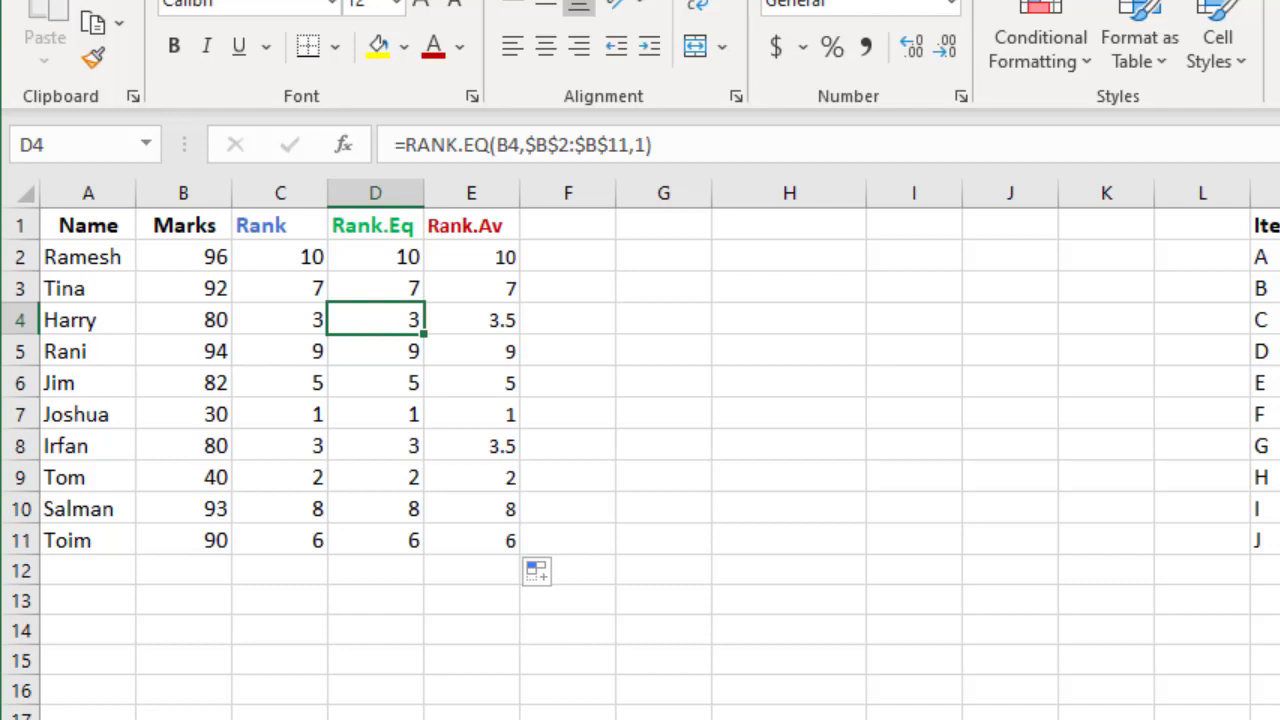
{"action": "left_click", "coordinate": [401, 449]}
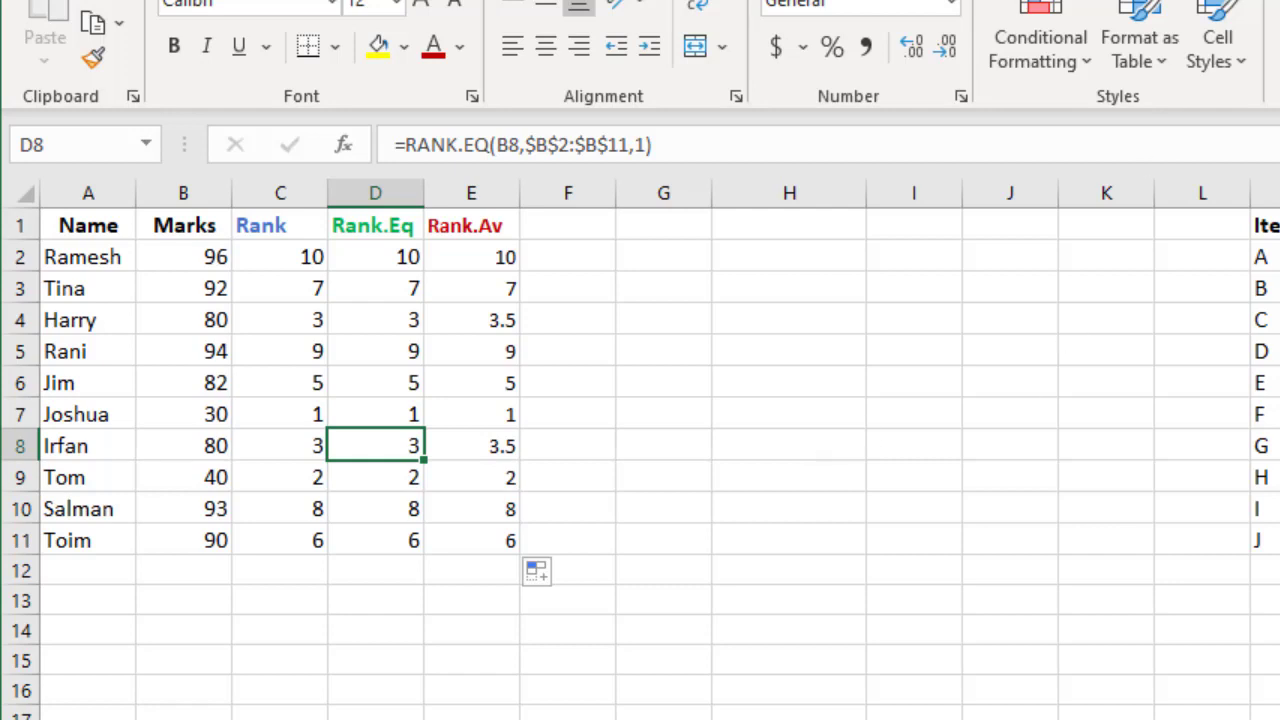
Open the VBA editor from the Developer tab, hide Properties, and insert Module1
{"action": "left_click", "coordinate": [730, 51]}
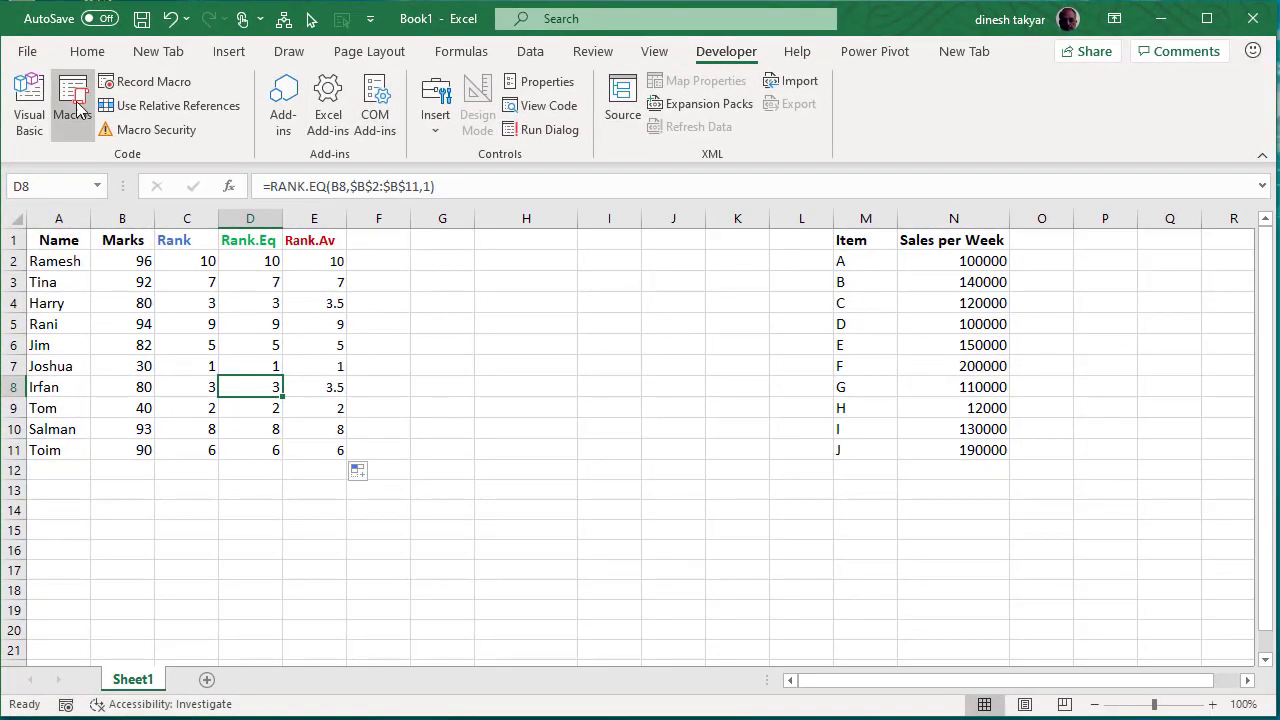
{"action": "left_click", "coordinate": [29, 112]}
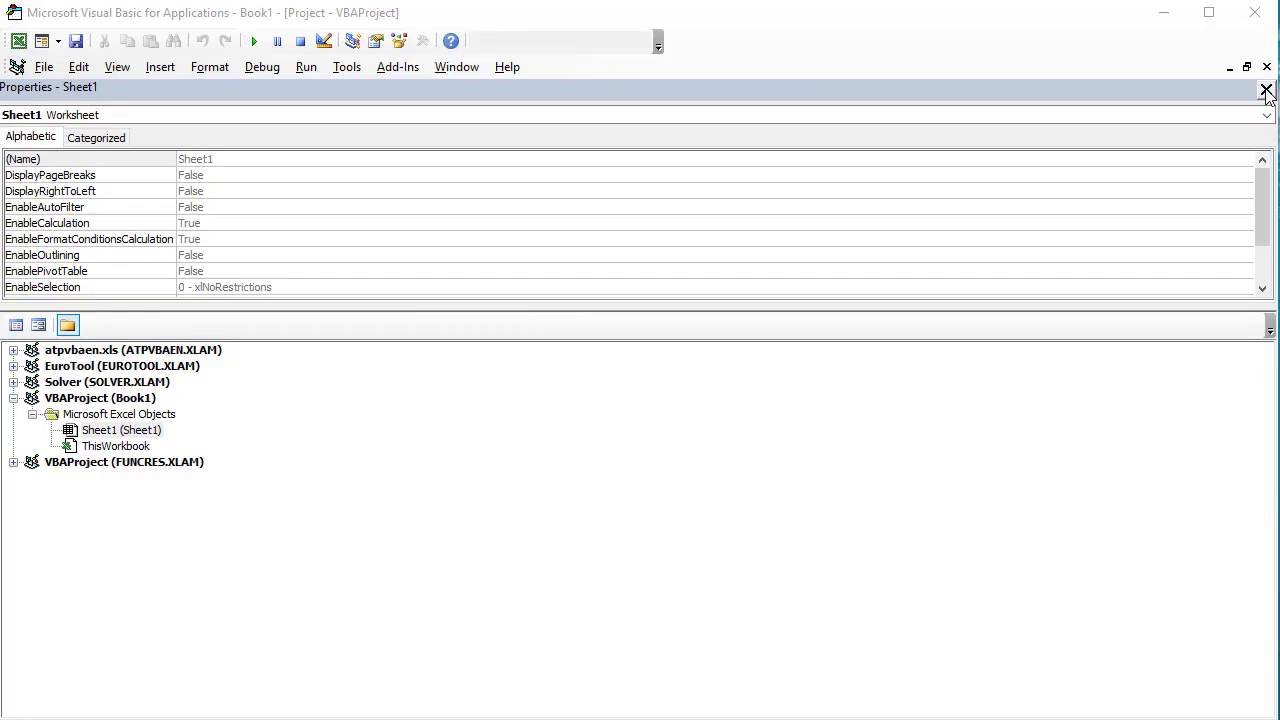
{"action": "left_click", "coordinate": [1266, 91]}
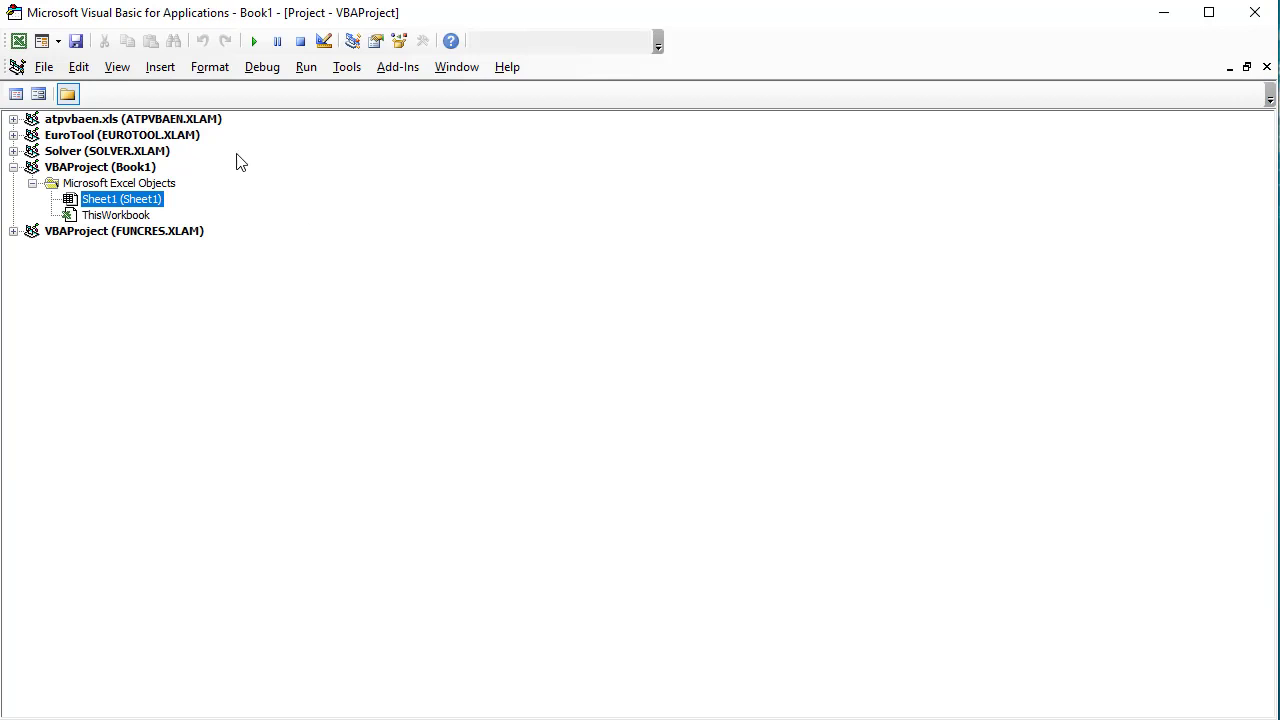
{"action": "left_click", "coordinate": [165, 68]}
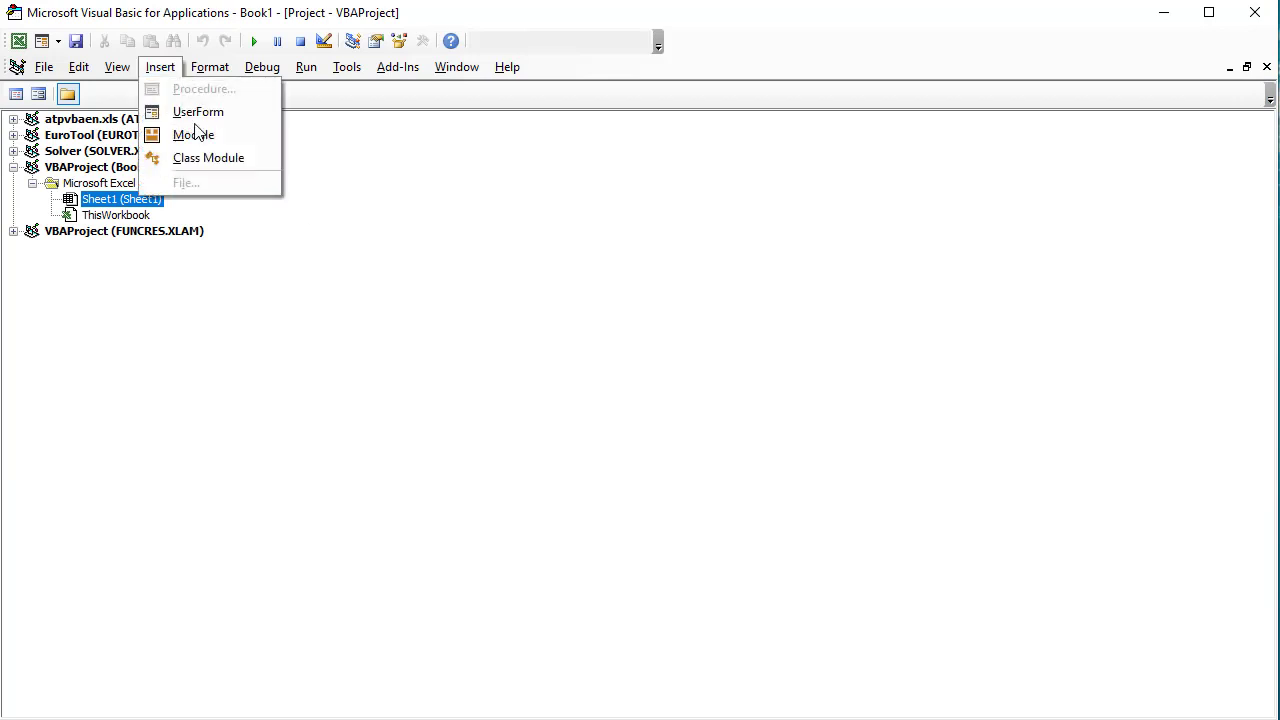
{"action": "left_click", "coordinate": [200, 142]}
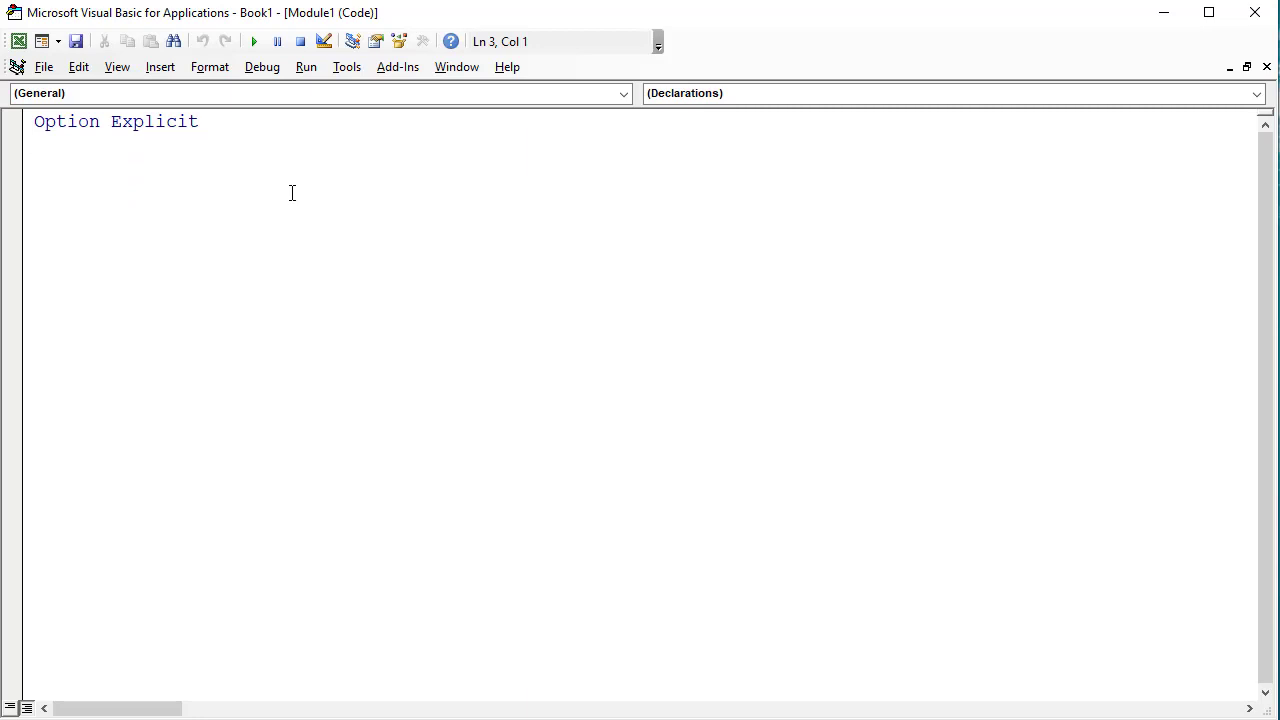
Start Sub assignRanks, declaring i and lastrow as Long
{"action": "type", "text": "sub"}
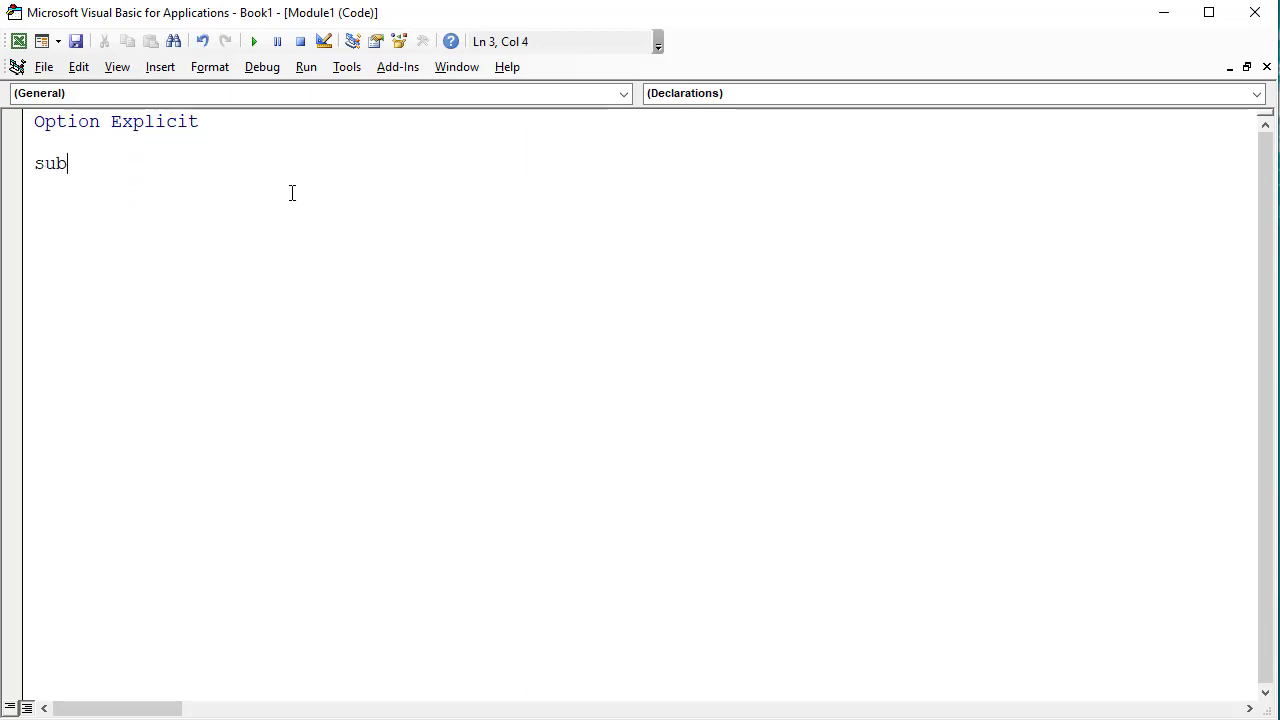
{"action": "type", "text": " as"}
{"action": "type", "text": "si"}
{"action": "type", "text": "gn"}
{"action": "type", "text": "Ran"}
{"action": "type", "text": "ks"}
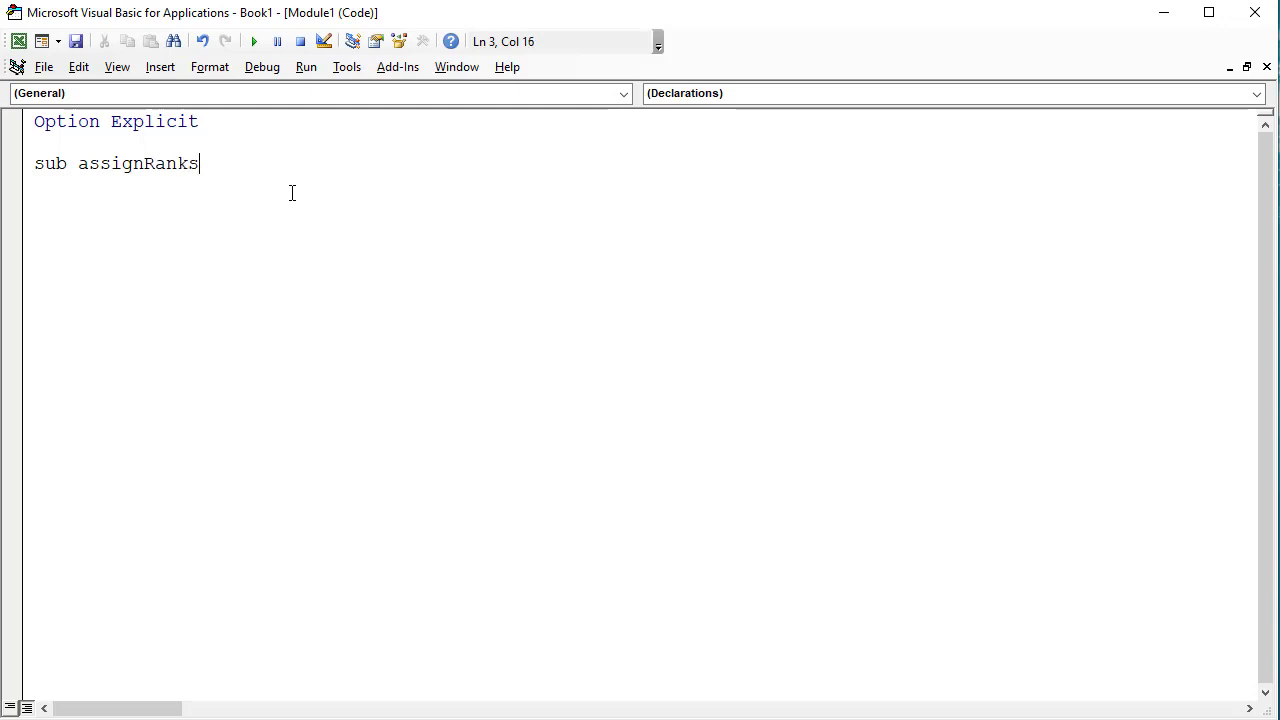
{"action": "key", "text": "Return"}
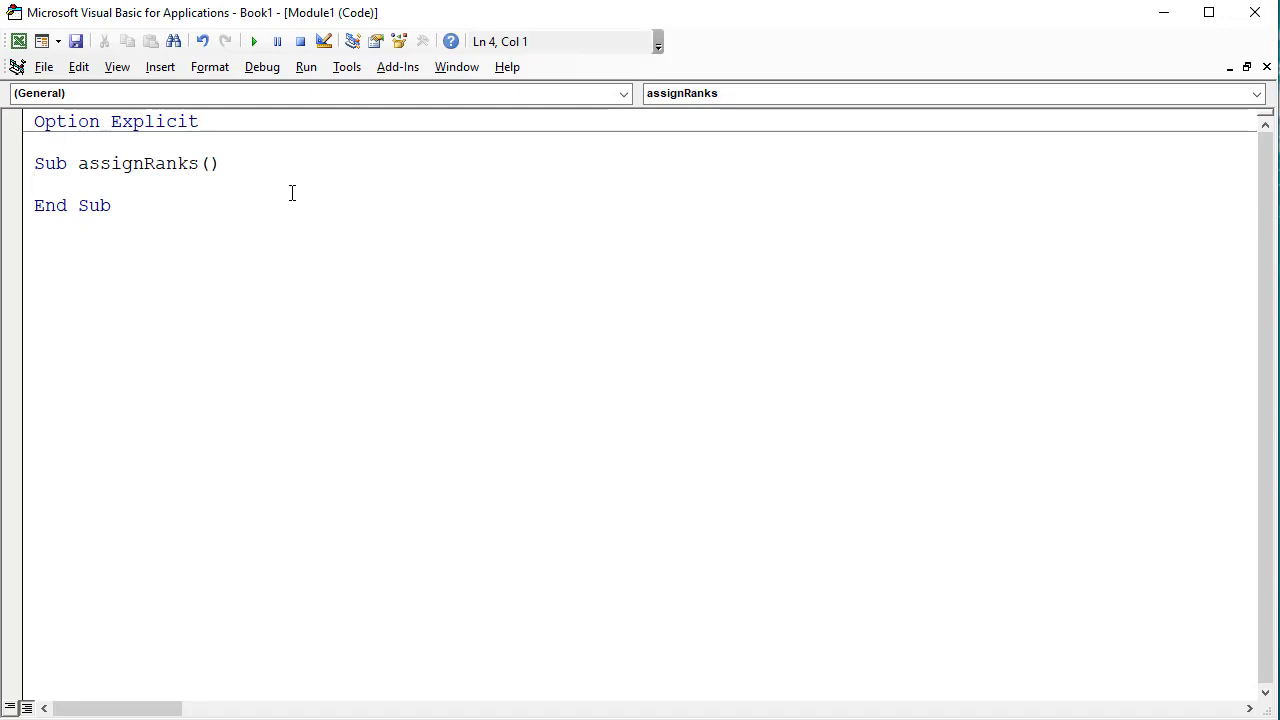
{"action": "type", "text": "dim "}
{"action": "type", "text": "i as l"}
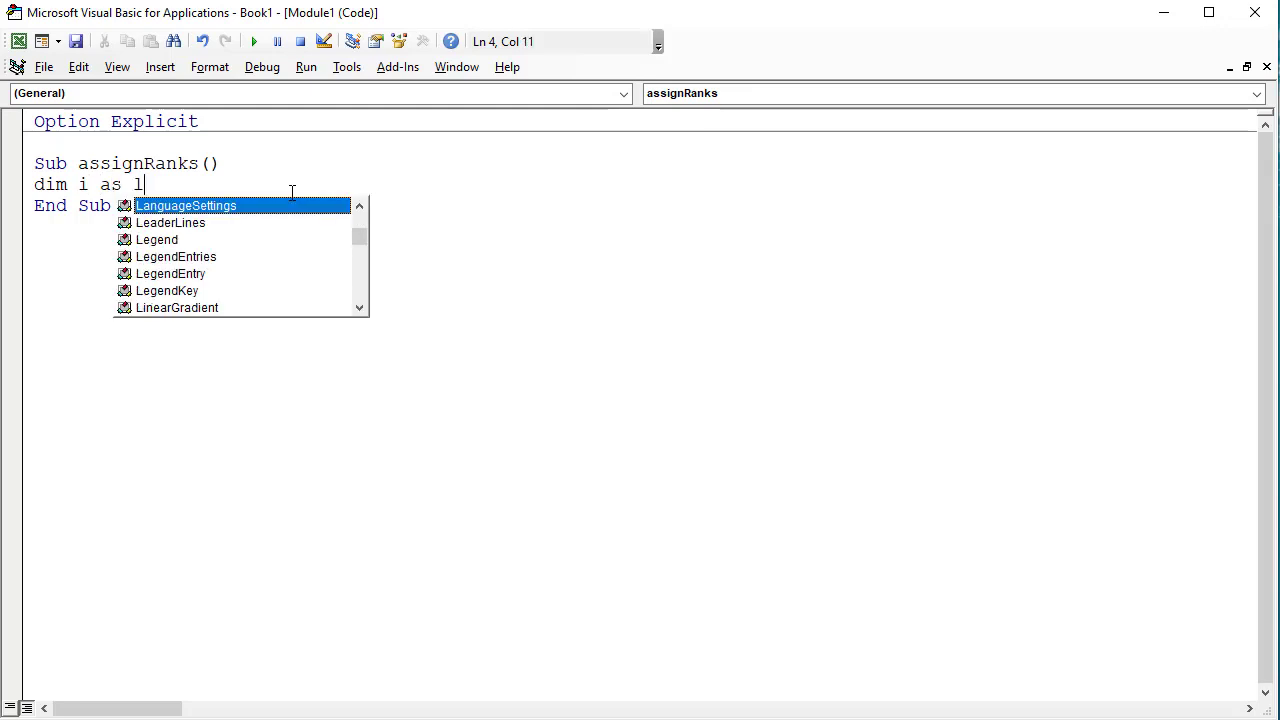
{"action": "type", "text": "ong"}
{"action": "key", "text": "Tab"}
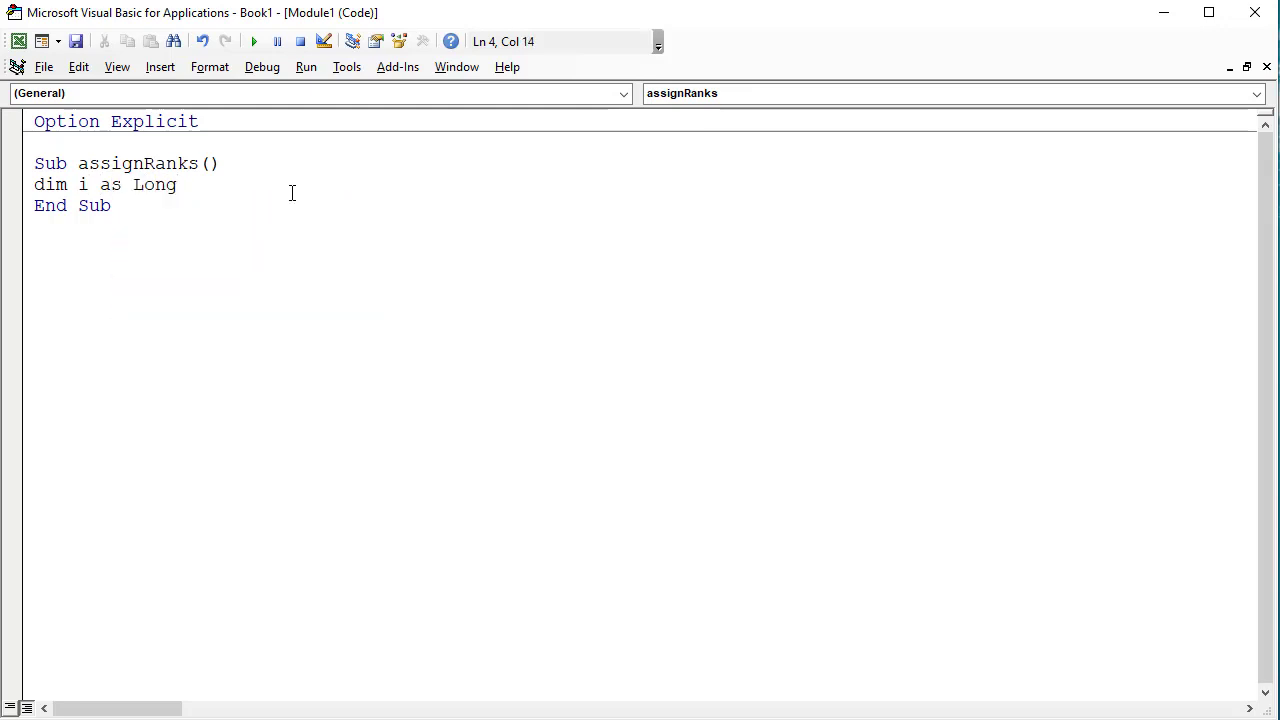
{"action": "type", "text": ", "}
{"action": "type", "text": "lastro"}
{"action": "type", "text": "w "}
{"action": "type", "text": "as "}
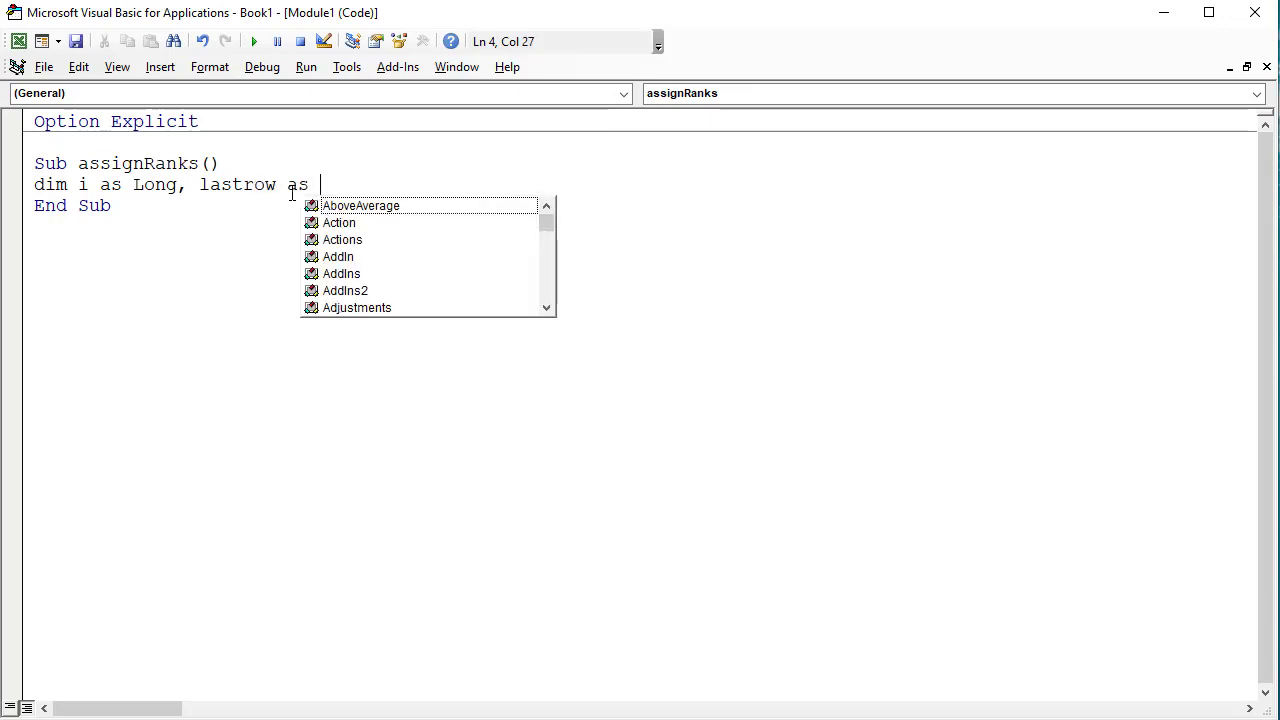
{"action": "type", "text": "lon"}
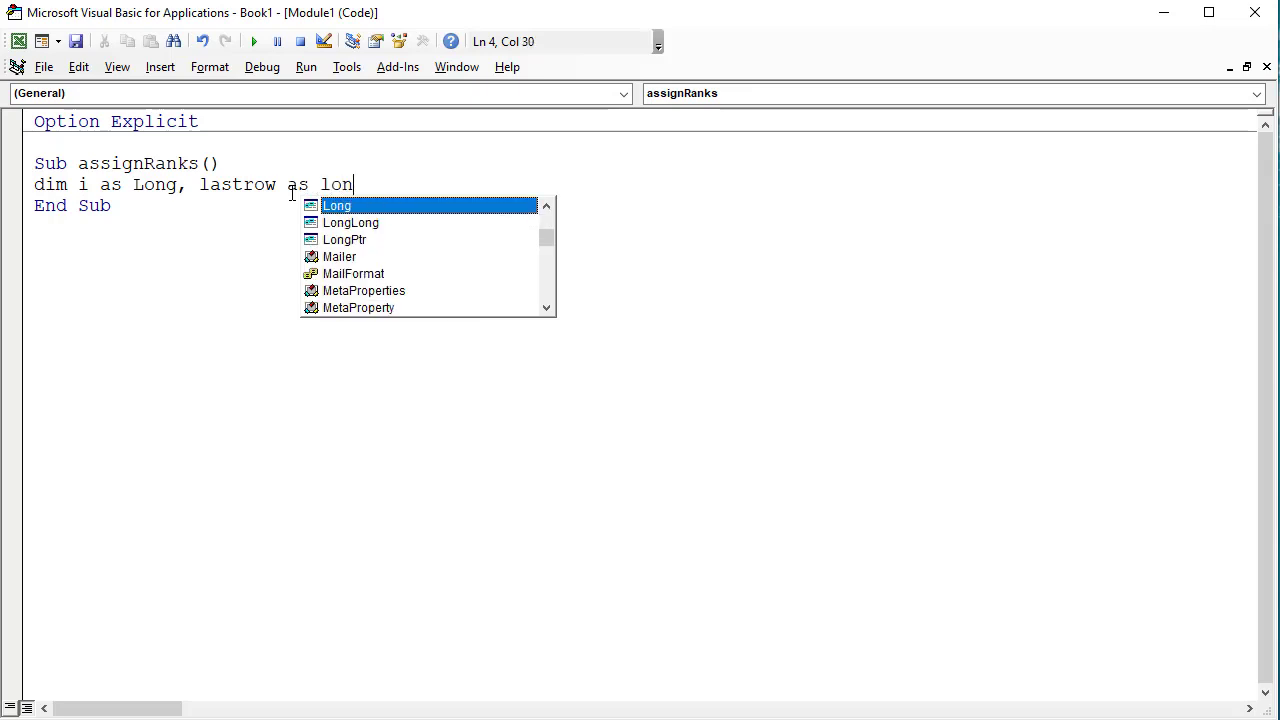
{"action": "key", "text": "Tab"}
{"action": "key", "text": "Return"}
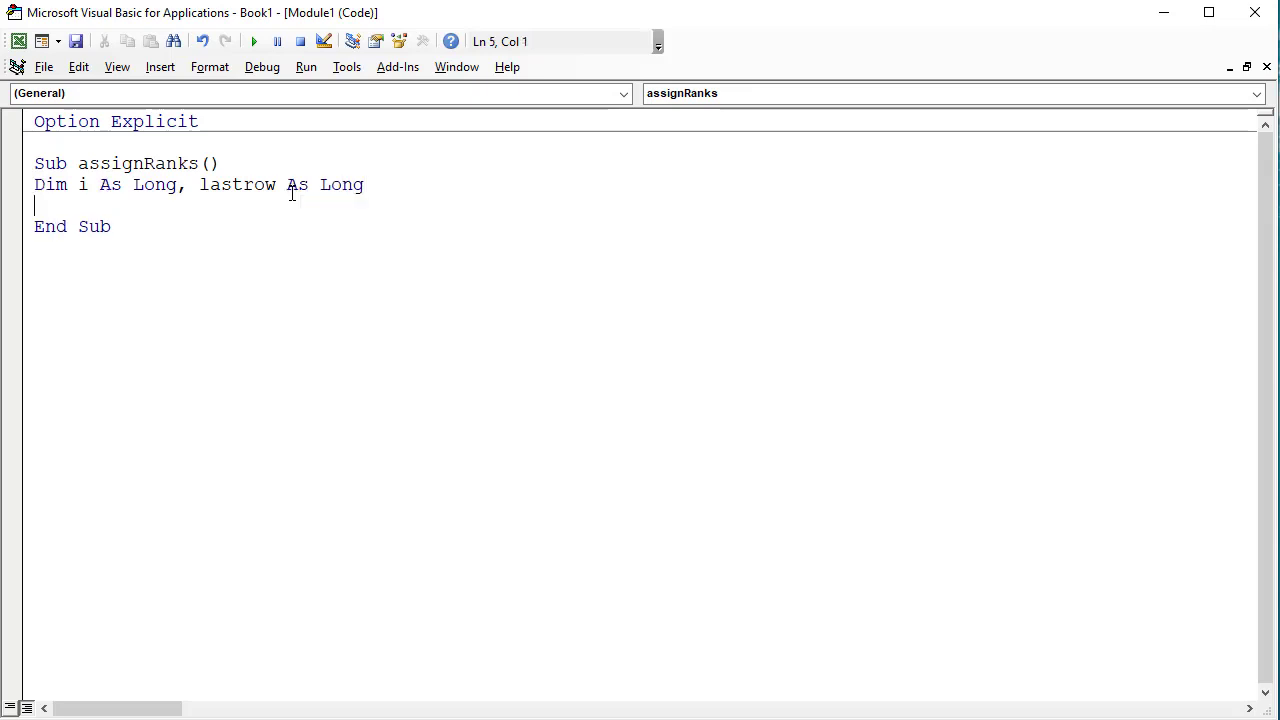
{"action": "key", "text": "Return"}
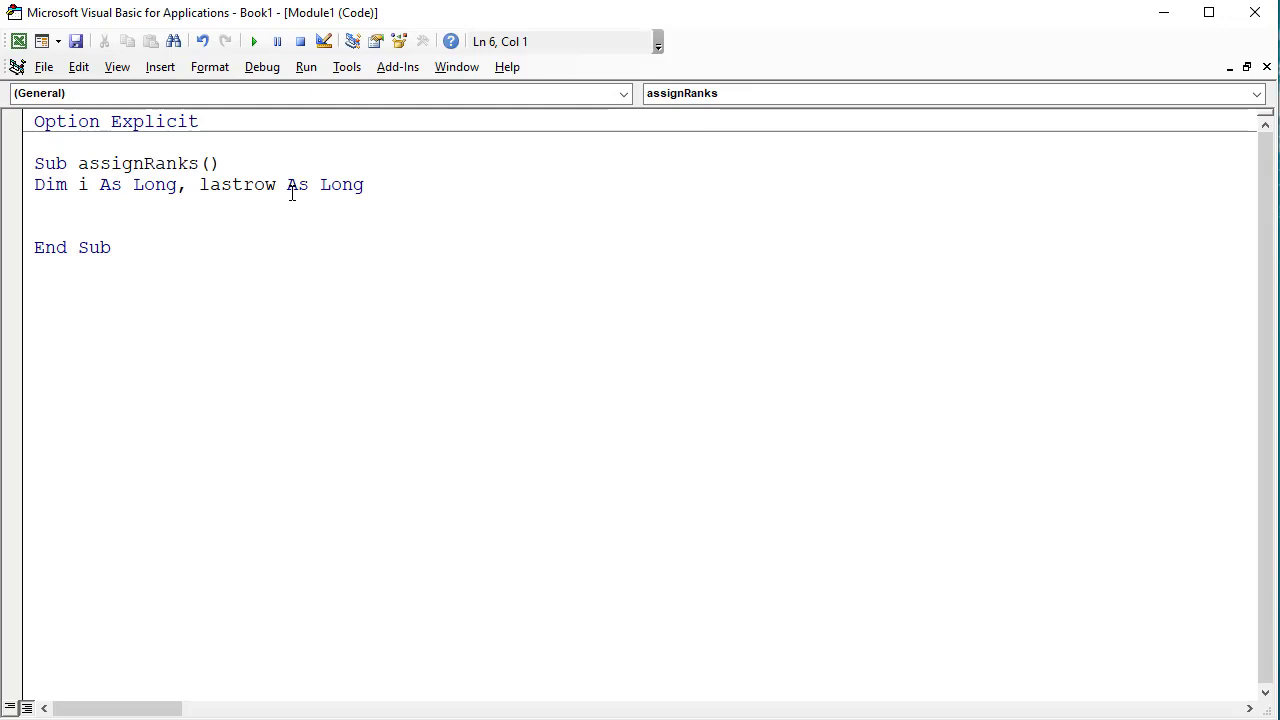
Set lastrow to WorksheetFunction.CountA(Range("A:A")) and add MsgBox lastrow to display it
{"action": "type", "text": "lastr"}
{"action": "type", "text": "ow="}
{"action": "type", "text": "app"}
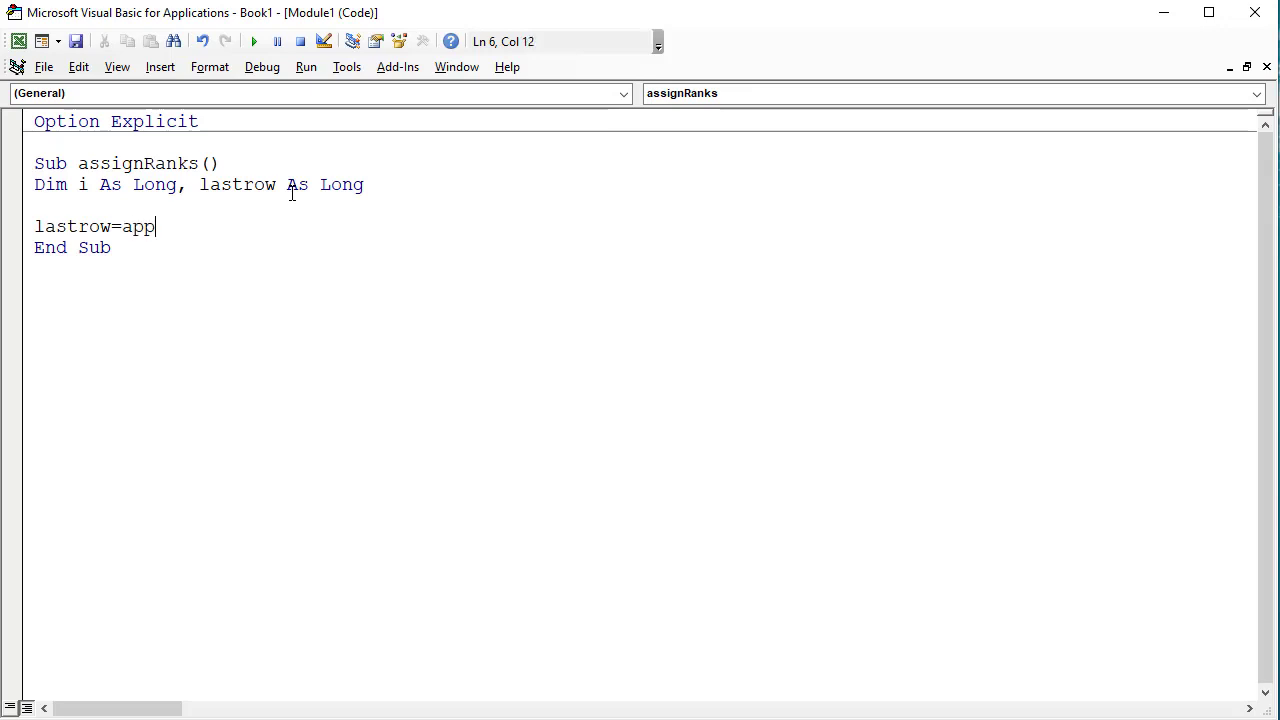
{"action": "type", "text": "licatio"}
{"action": "type", "text": "n."}
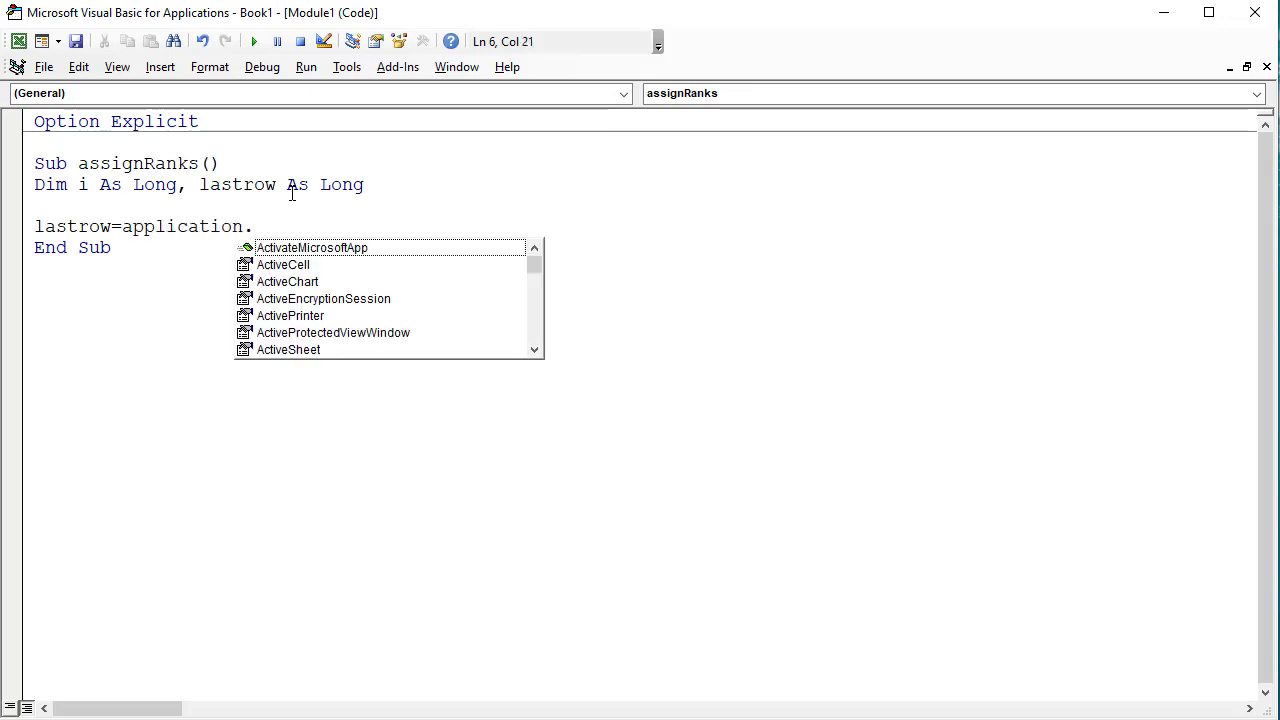
{"action": "type", "text": "wor"}
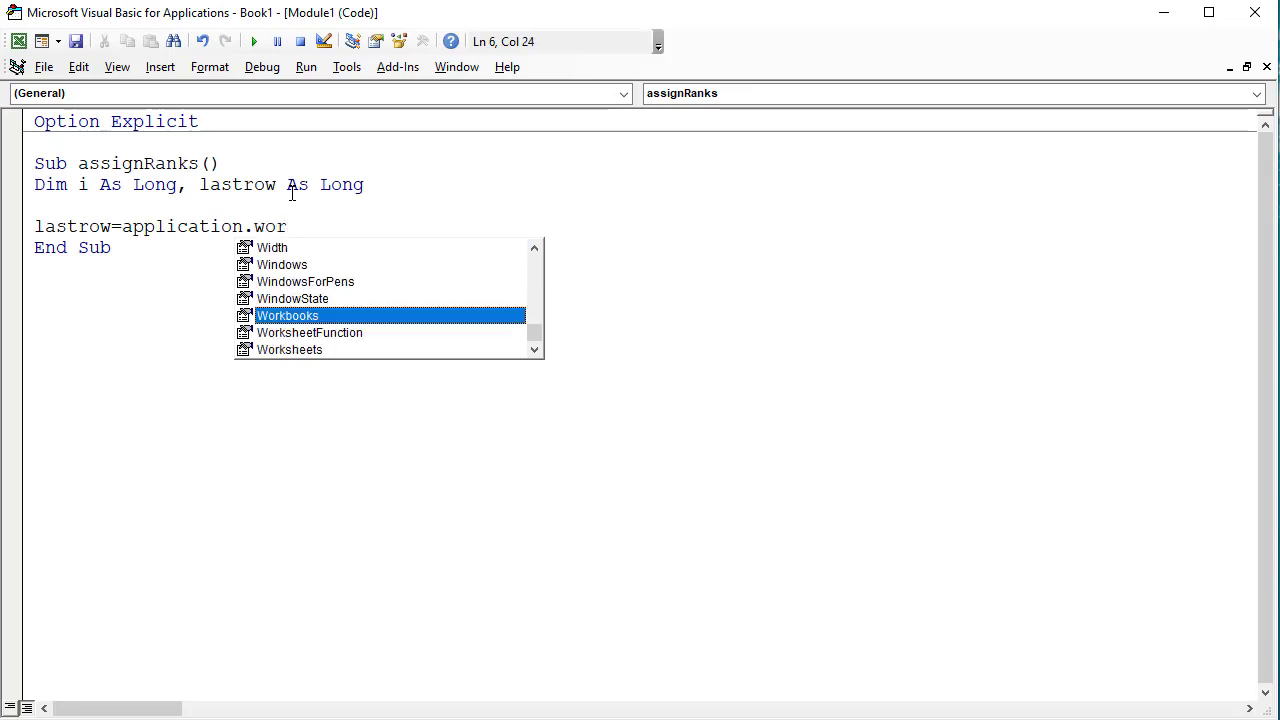
{"action": "key", "text": "Down"}
{"action": "key", "text": "Tab"}
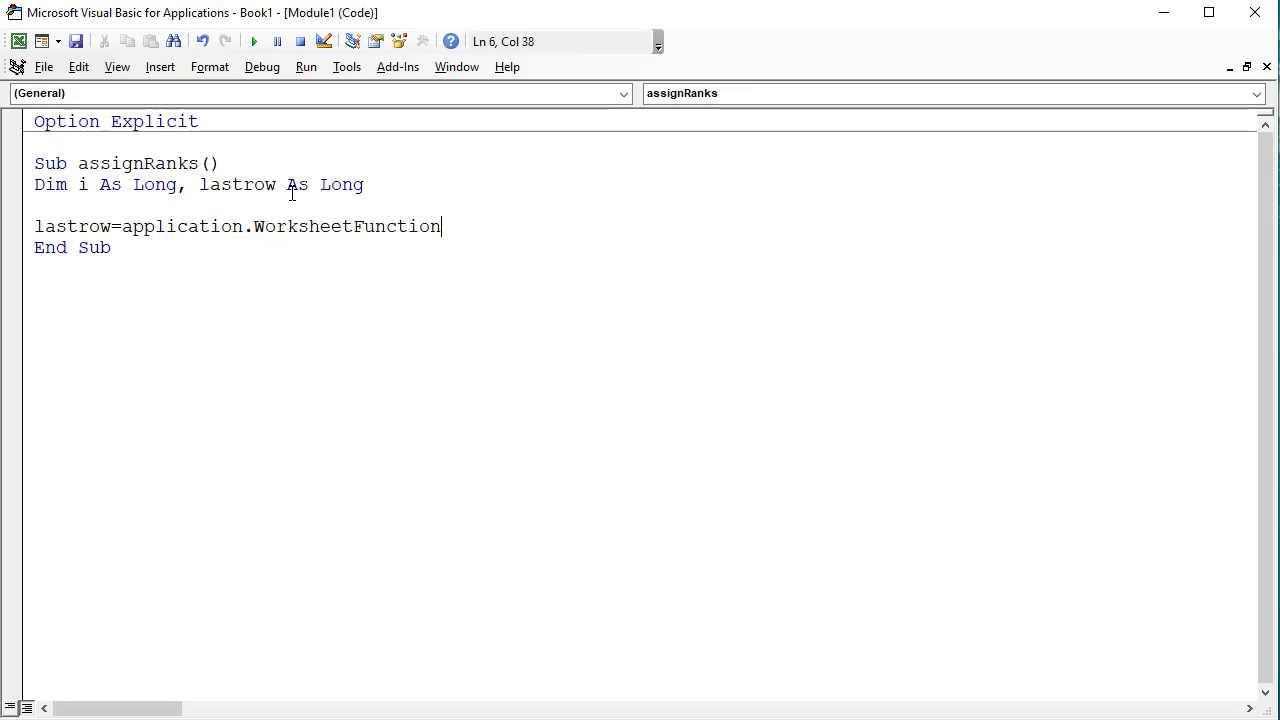
{"action": "type", "text": ".co"}
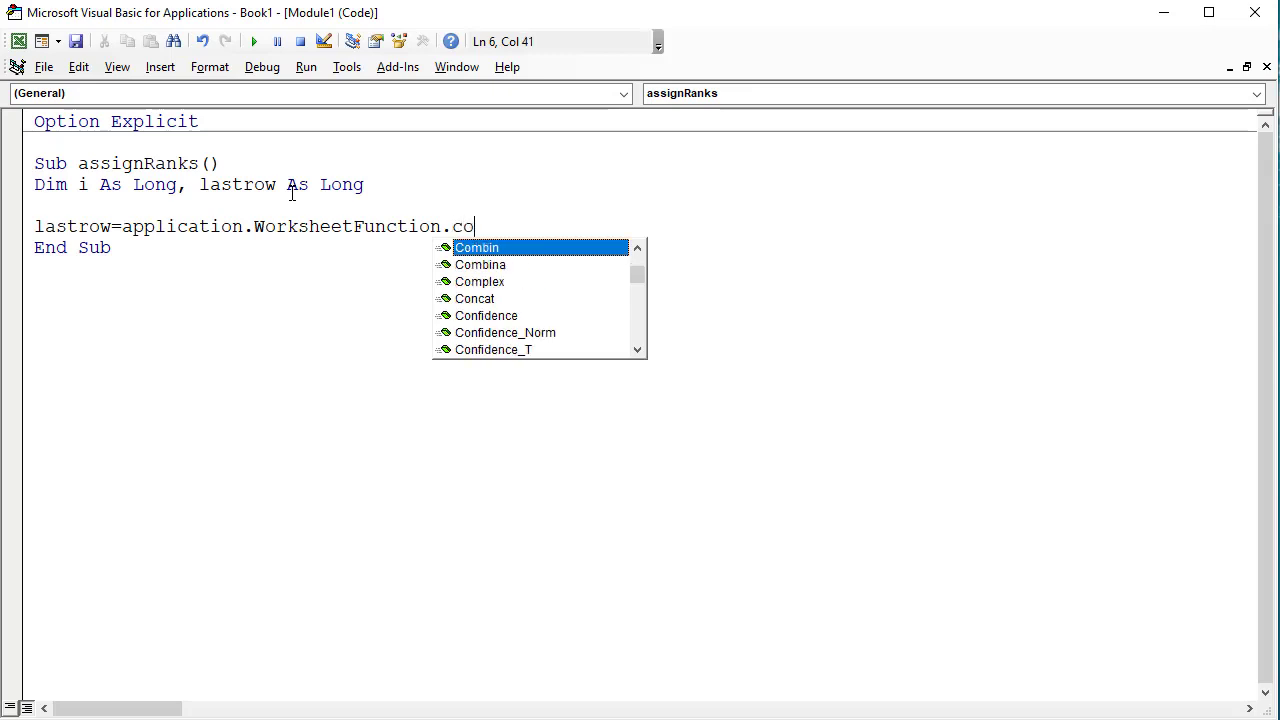
{"action": "type", "text": "u"}
{"action": "key", "text": "Down"}
{"action": "key", "text": "Tab"}
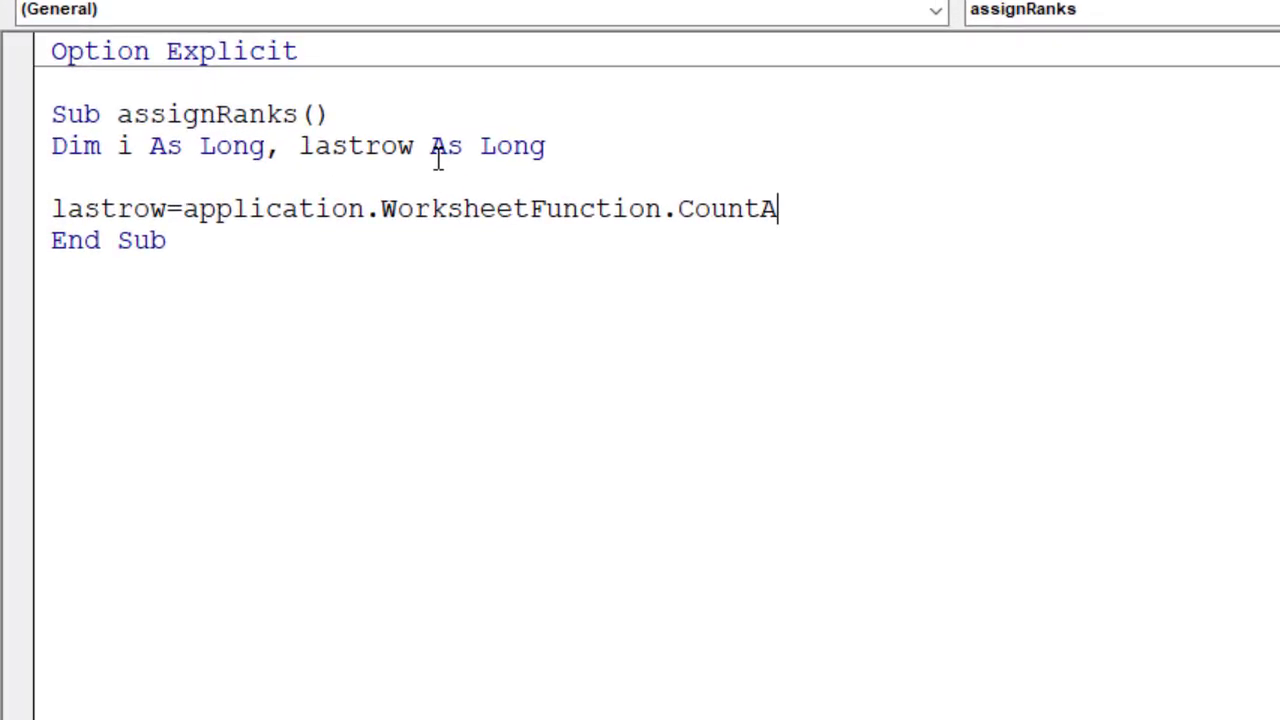
{"action": "type", "text": "(Rang"}
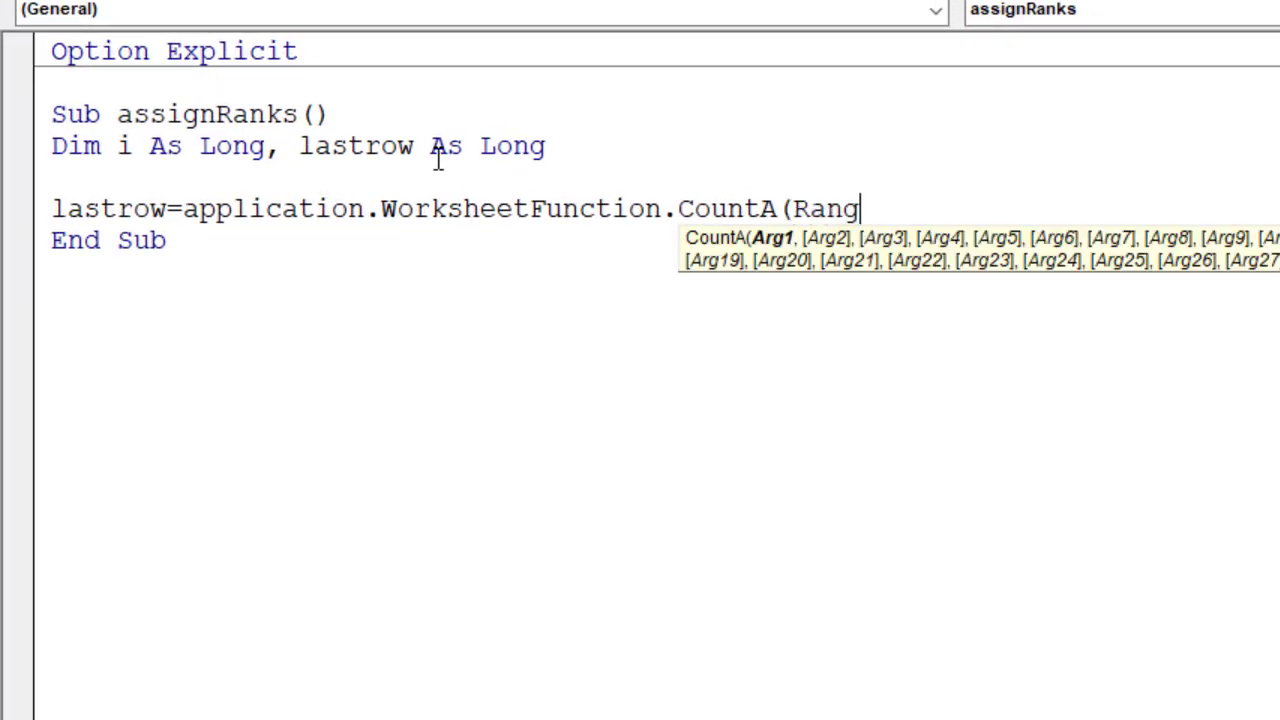
{"action": "type", "text": "e"}
{"action": "type", "text": "(\""}
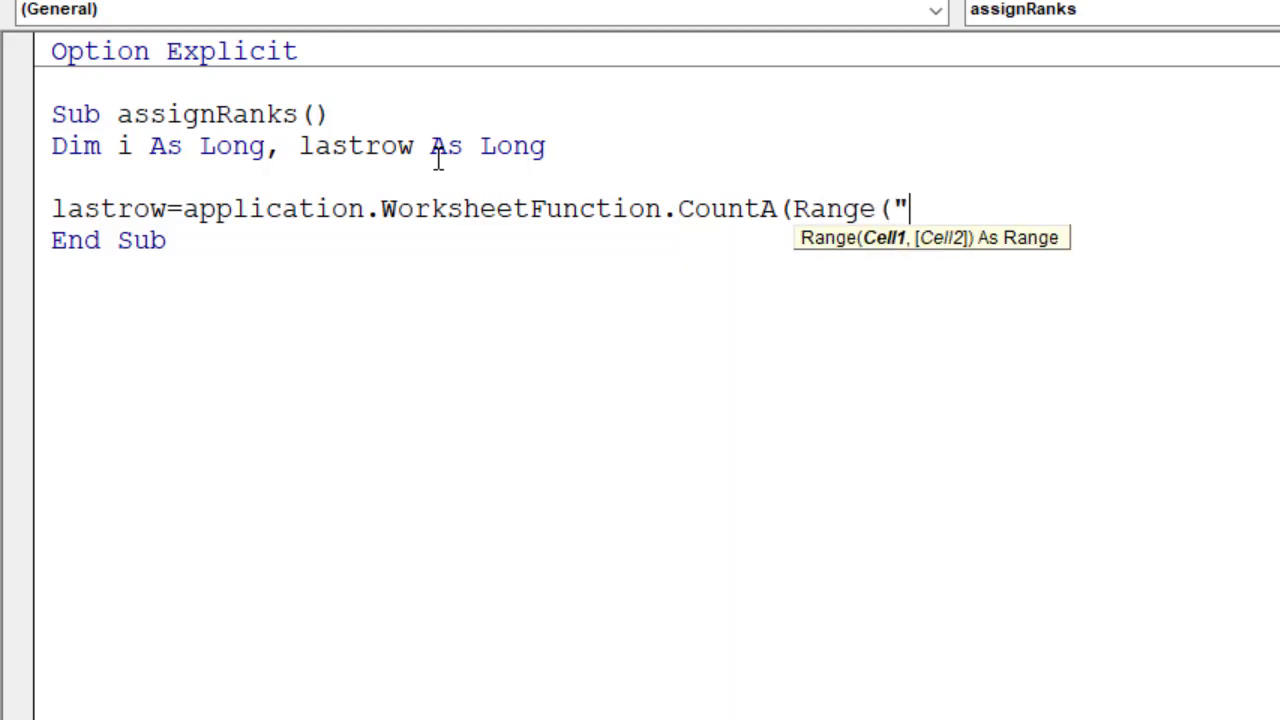
{"action": "type", "text": "A:"}
{"action": "type", "text": "A\""}
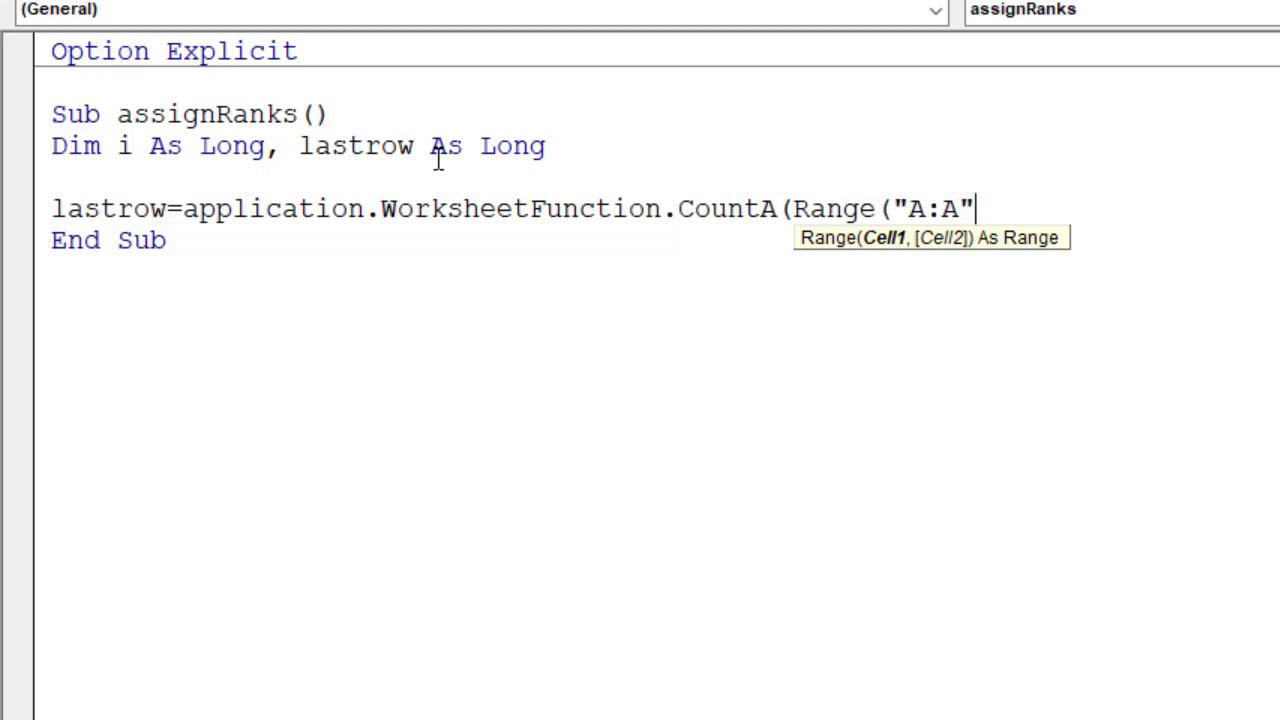
{"action": "type", "text": "))"}
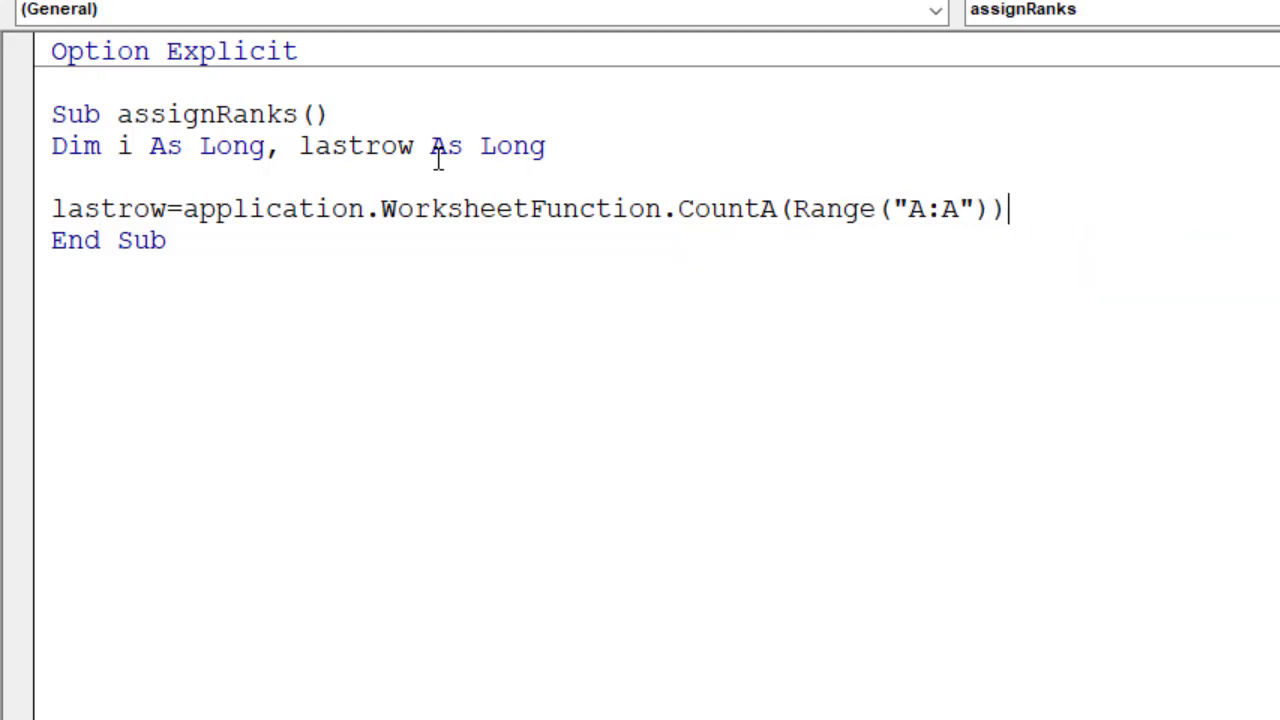
{"action": "key", "text": "Return"}
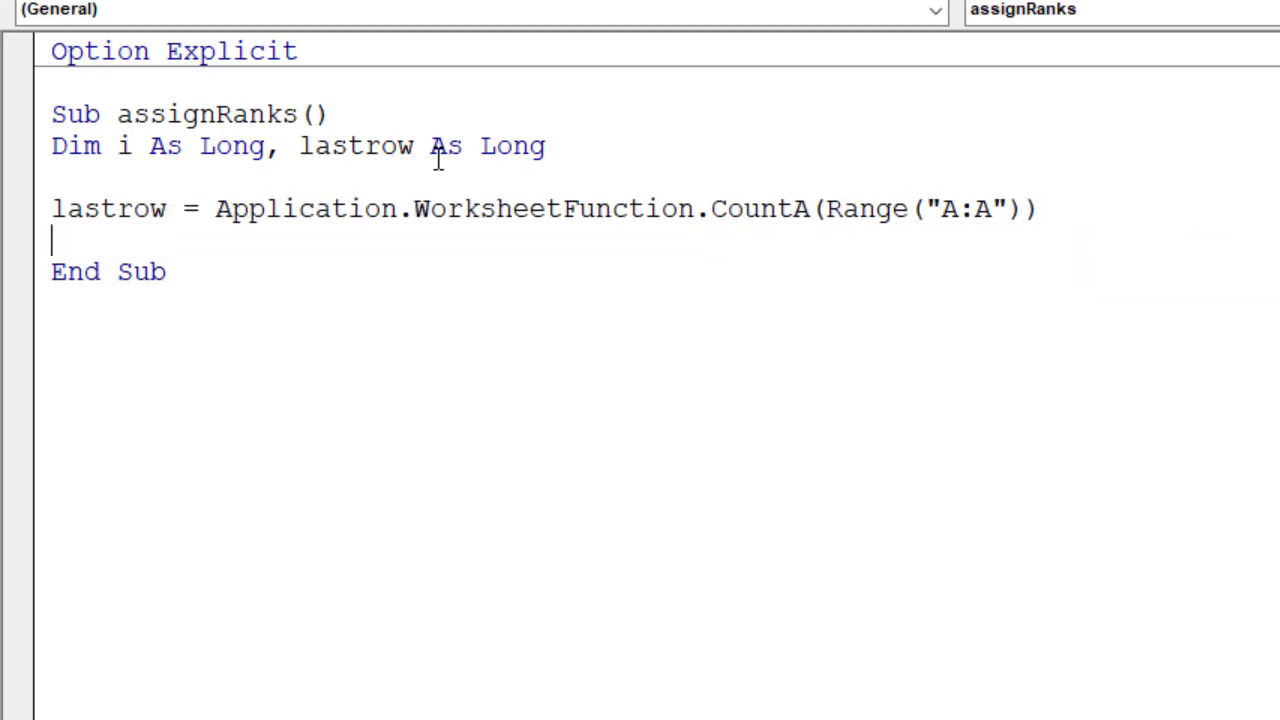
{"action": "key", "text": "Return"}
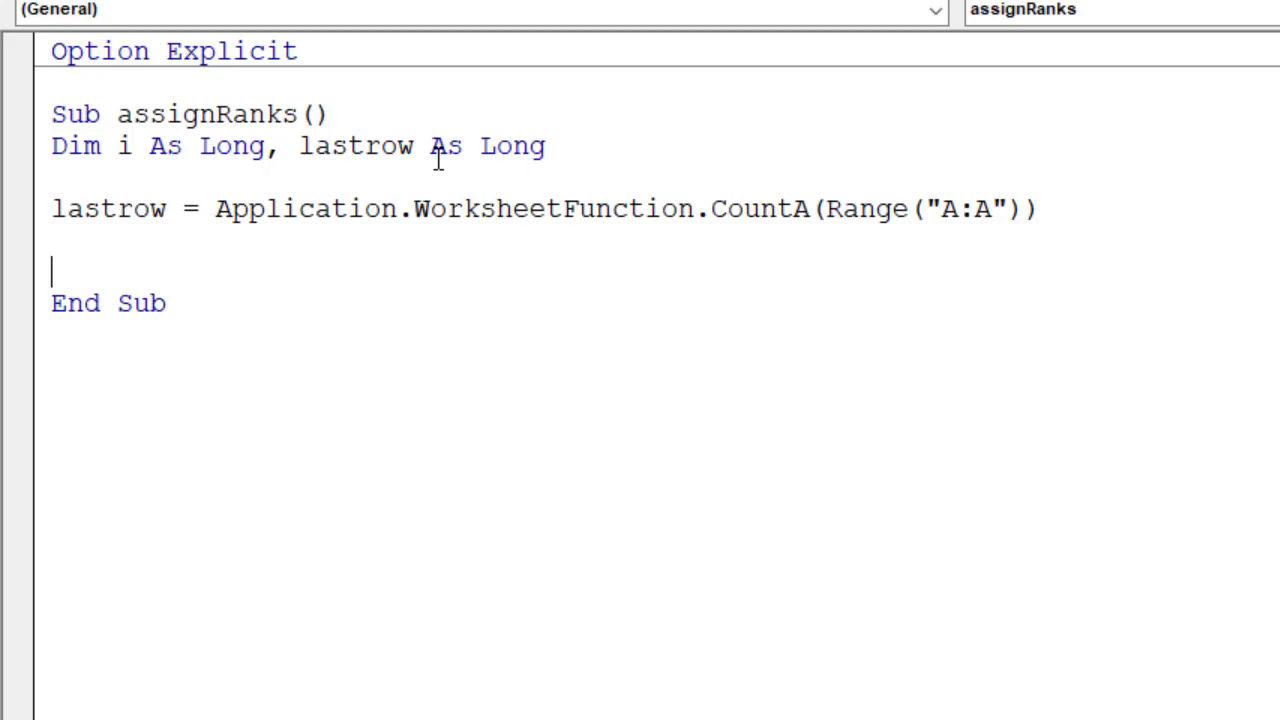
{"action": "type", "text": "Msg"}
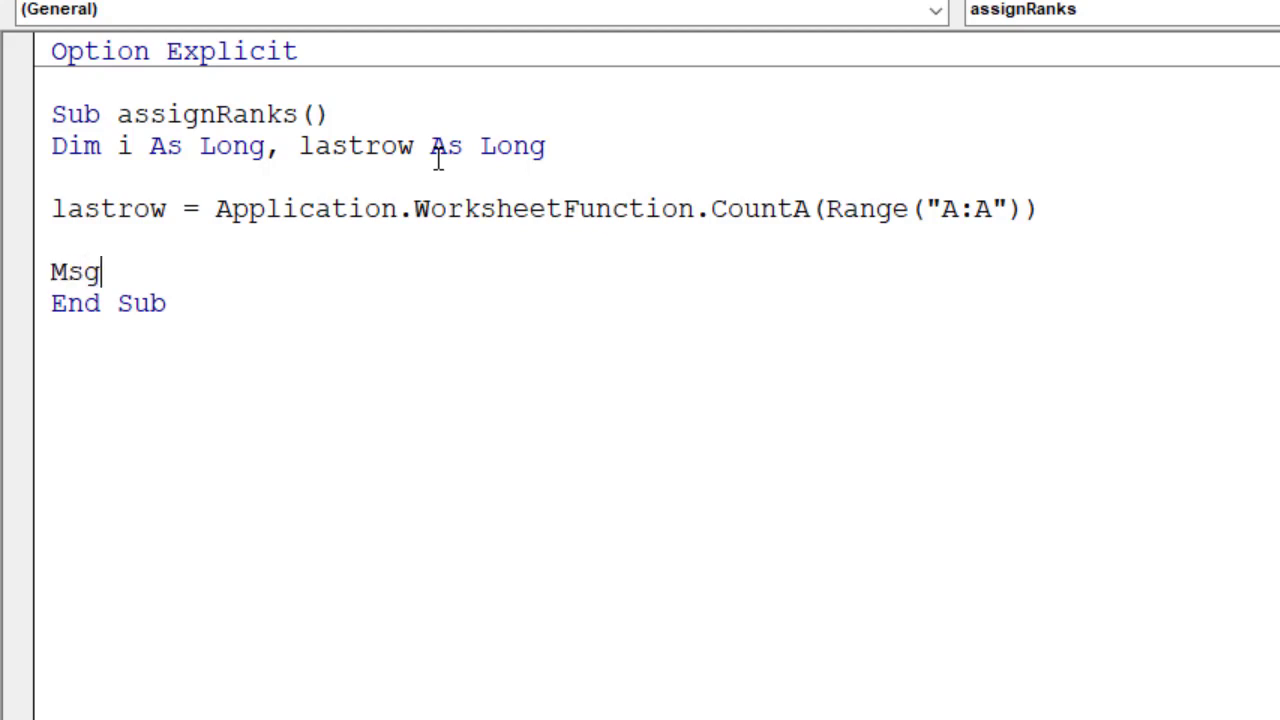
{"action": "type", "text": "Box l"}
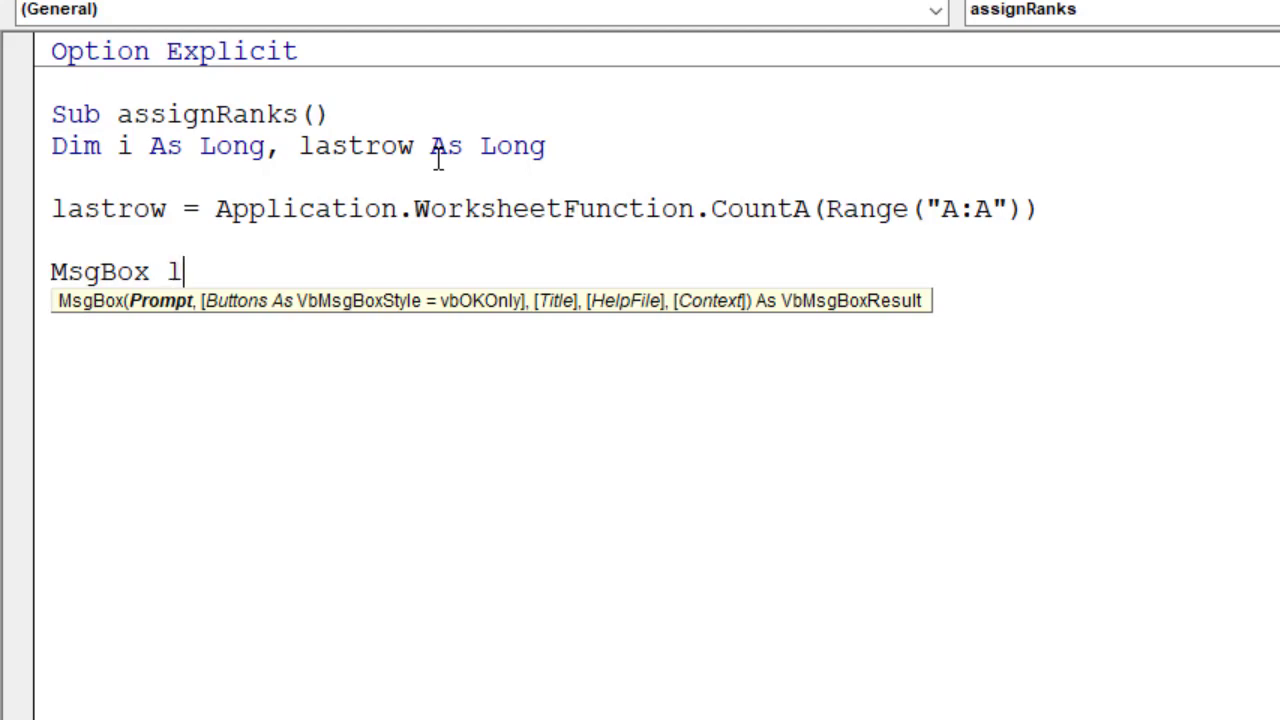
{"action": "type", "text": "astrow"}
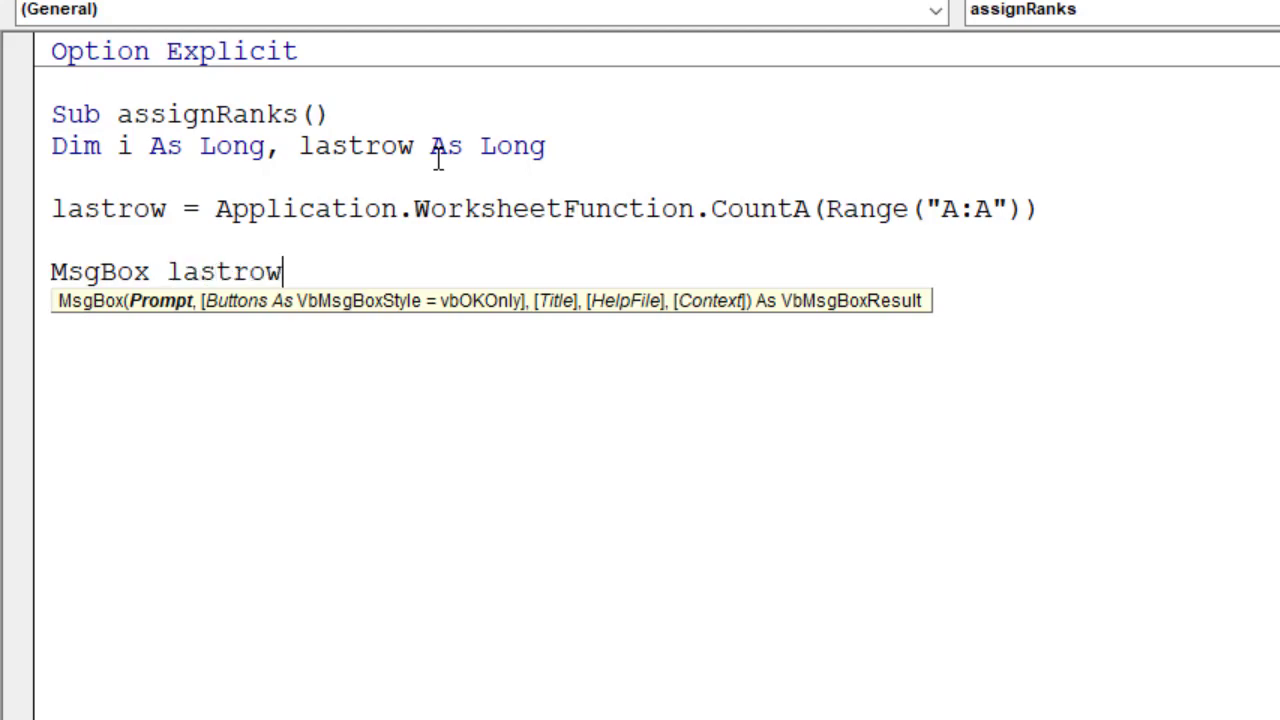
Run assignRanks and dismiss the message reporting 11 filled rows
{"action": "left_click", "coordinate": [548, 177]}
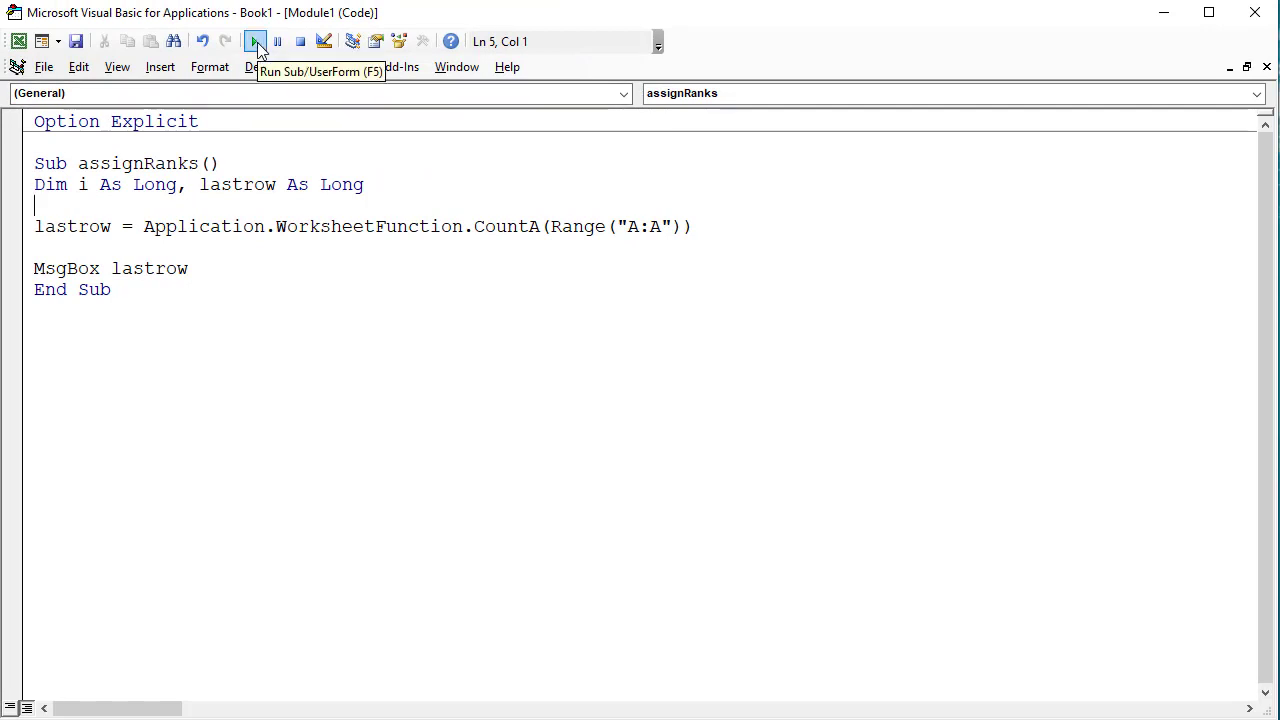
{"action": "left_click", "coordinate": [256, 45]}
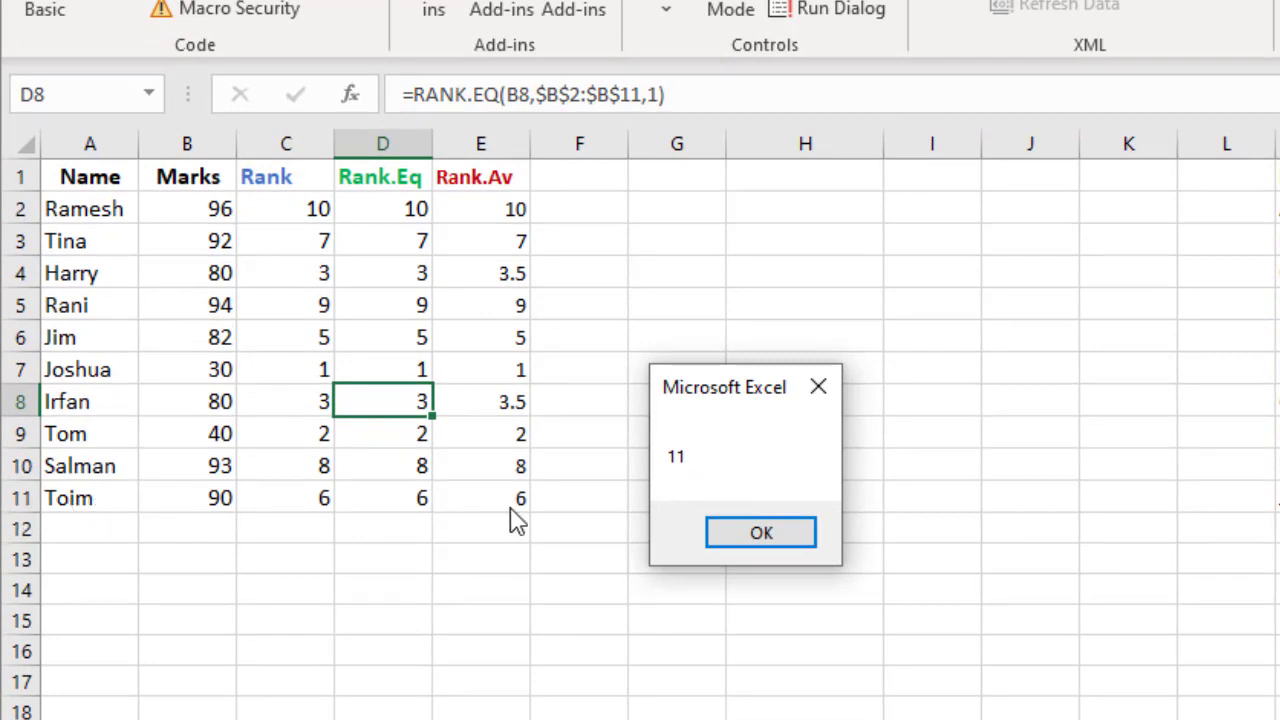
{"action": "left_click", "coordinate": [760, 535]}
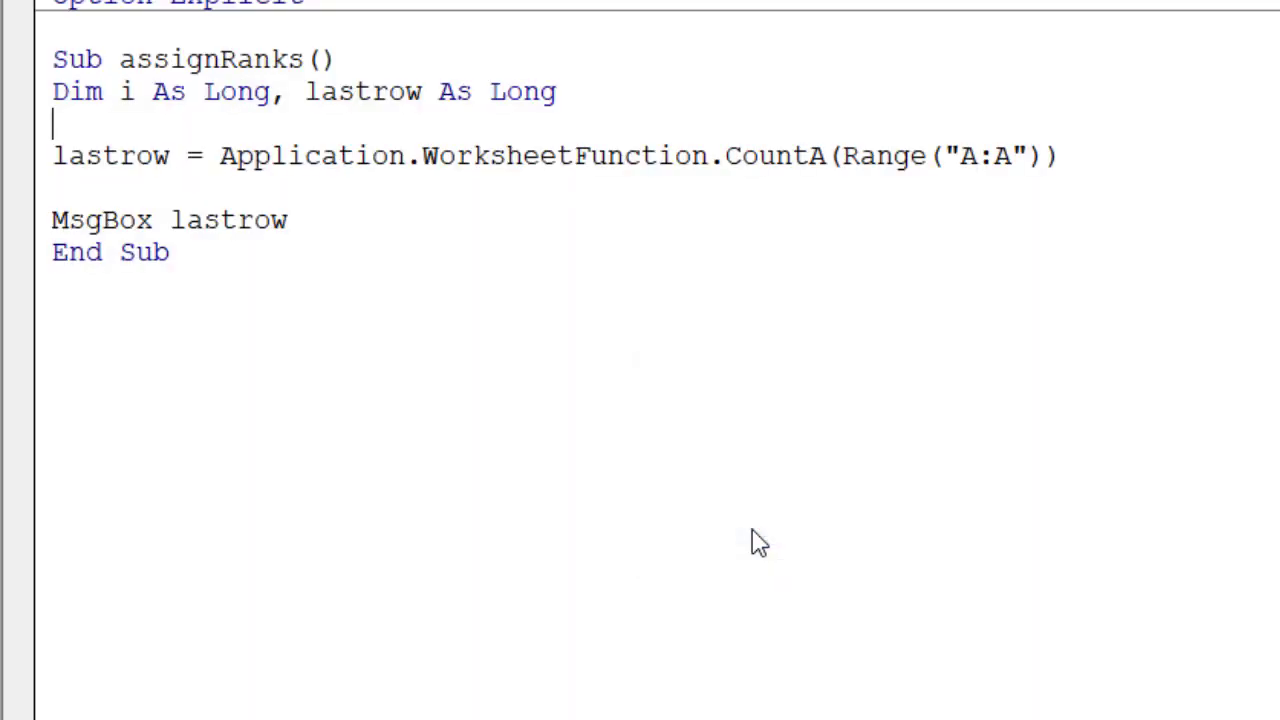
Comment out the MsgBox lastrow line with an apostrophe
{"action": "left_click", "coordinate": [55, 221]}
{"action": "type", "text": "'"}
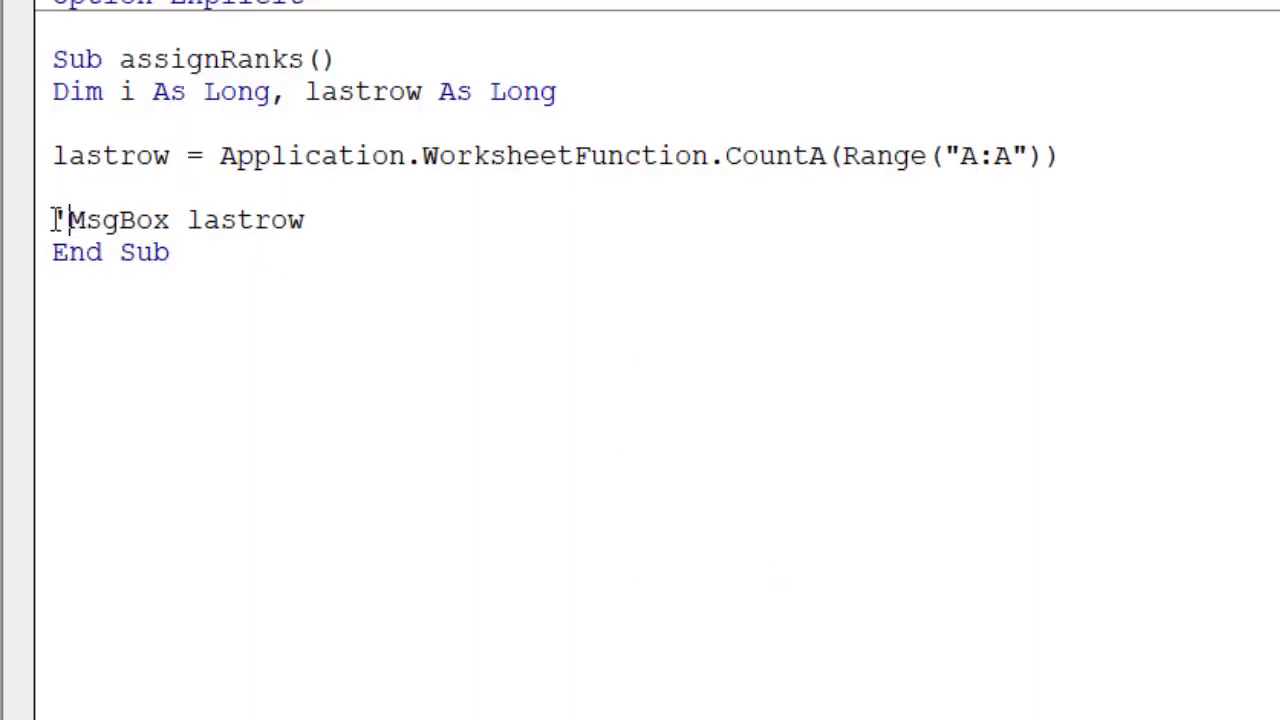
{"action": "left_click", "coordinate": [398, 214]}
Add an empty For i = 2 To lastrow … Next i loop with an indented body line
{"action": "key", "text": "Return"}
{"action": "key", "text": "Return"}
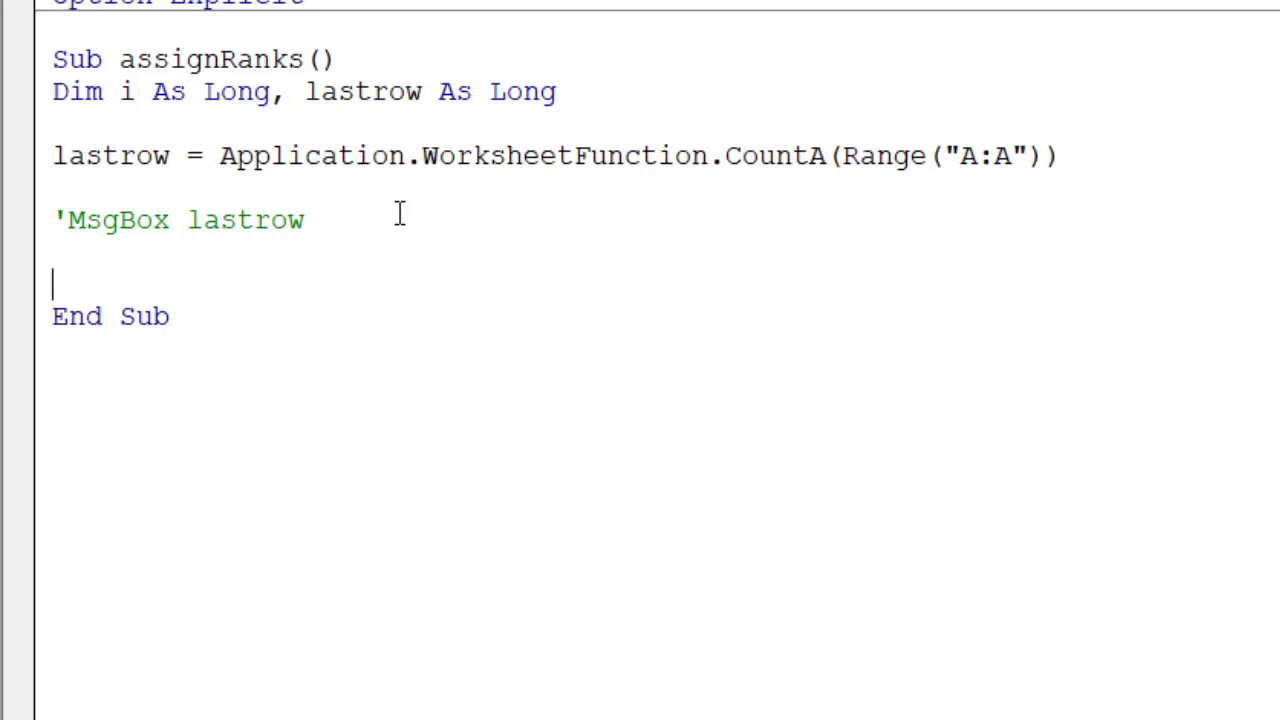
{"action": "type", "text": "for"}
{"action": "type", "text": " i "}
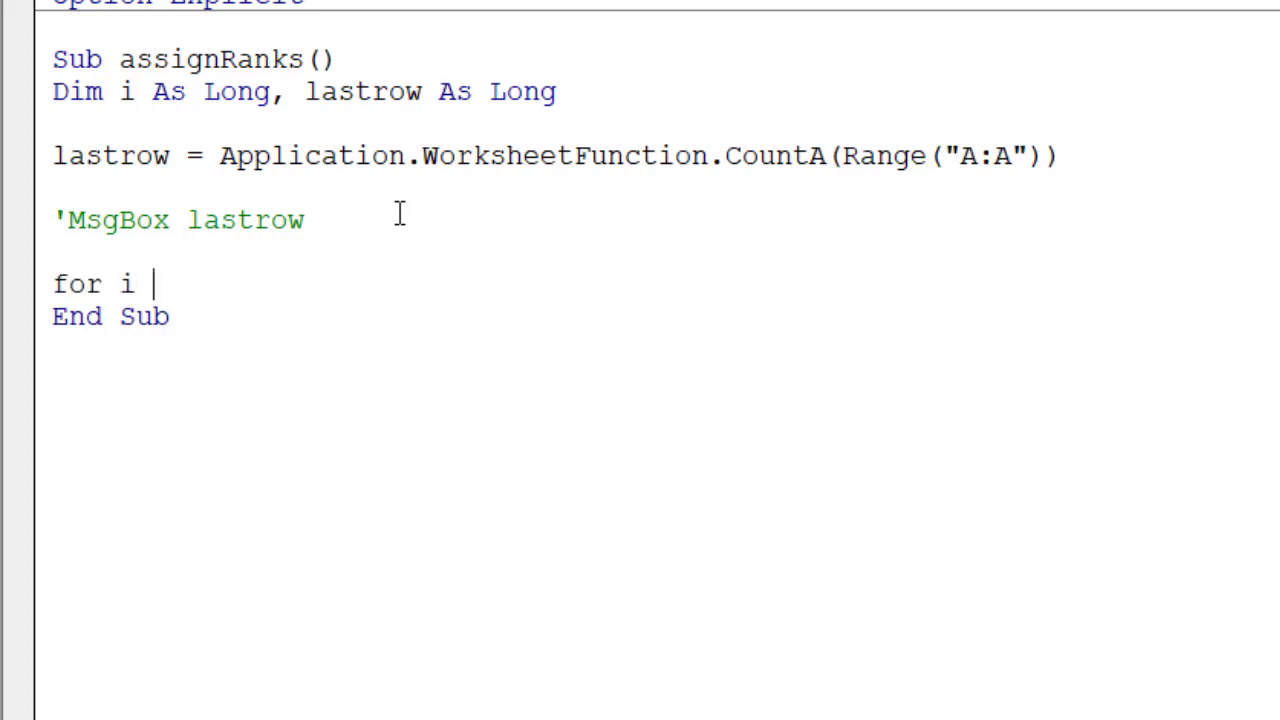
{"action": "type", "text": "= 2 "}
{"action": "type", "text": "t"}
{"action": "type", "text": "o last"}
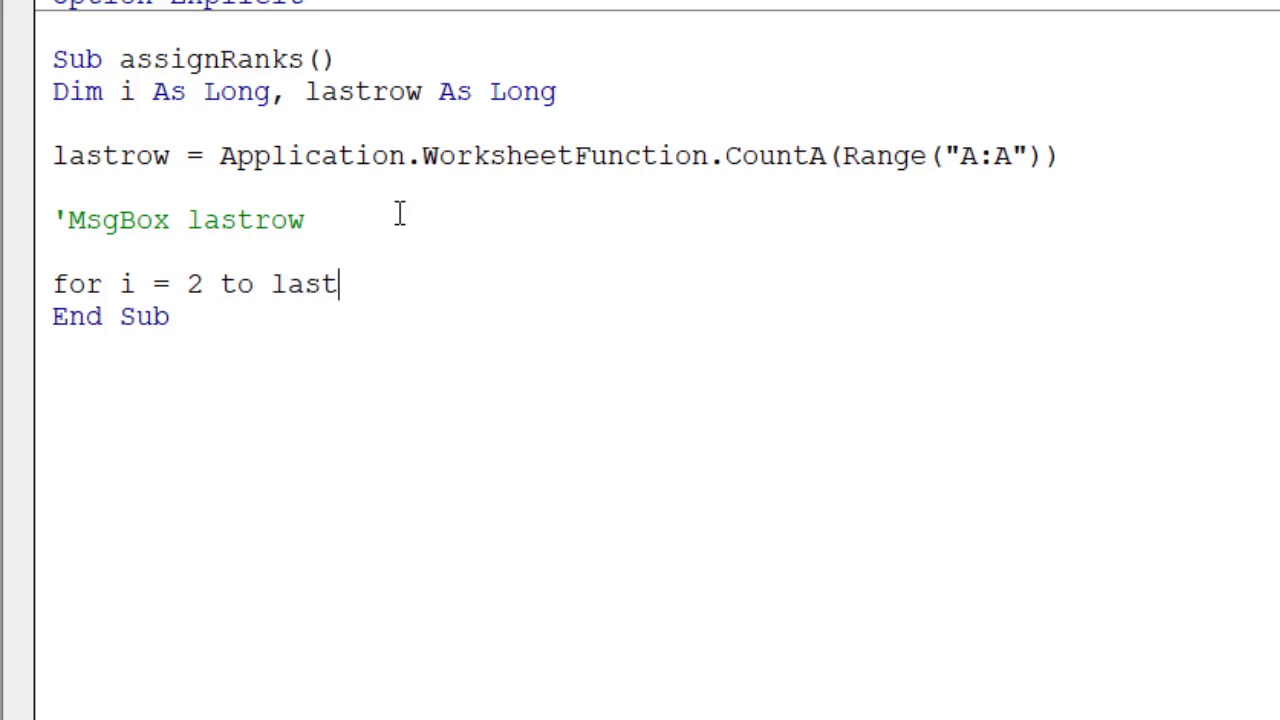
{"action": "type", "text": "row"}
{"action": "key", "text": "Return"}
{"action": "key", "text": "Return"}
{"action": "key", "text": "Return"}
{"action": "type", "text": "n"}
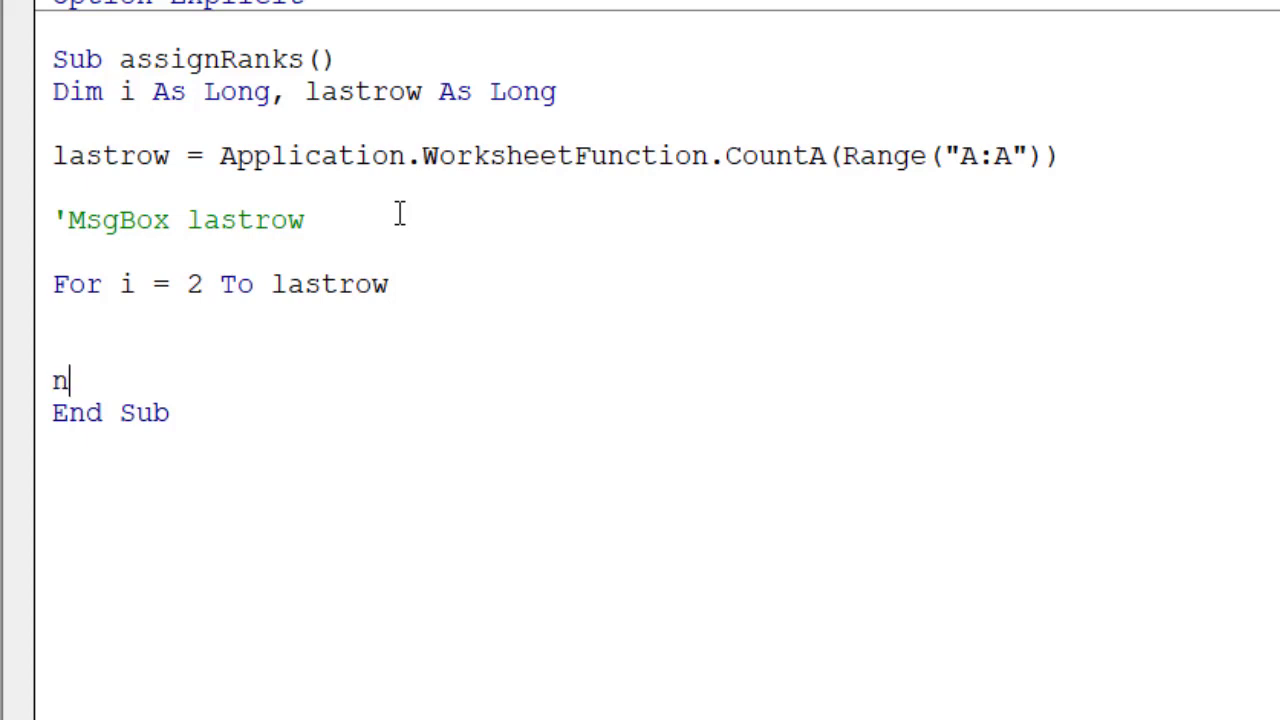
{"action": "type", "text": "ext "}
{"action": "type", "text": "i"}
{"action": "key", "text": "Up"}
{"action": "key", "text": "Up"}
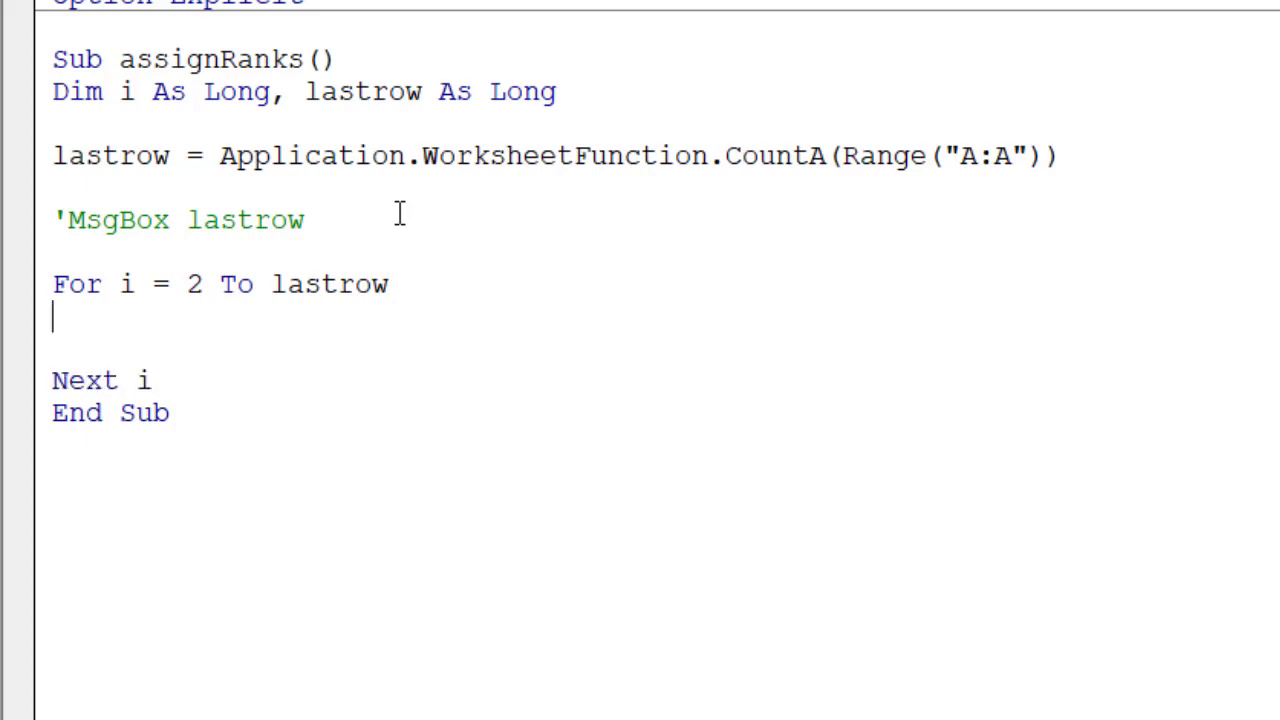
{"action": "key", "text": "Tab"}
Fill the loop with Cells(i, 3) = WorksheetFunction.Rank(Cells(i, 2), Range("B2:B" & lastrow), 1)
{"action": "type", "text": "c"}
{"action": "type", "text": "ells("}
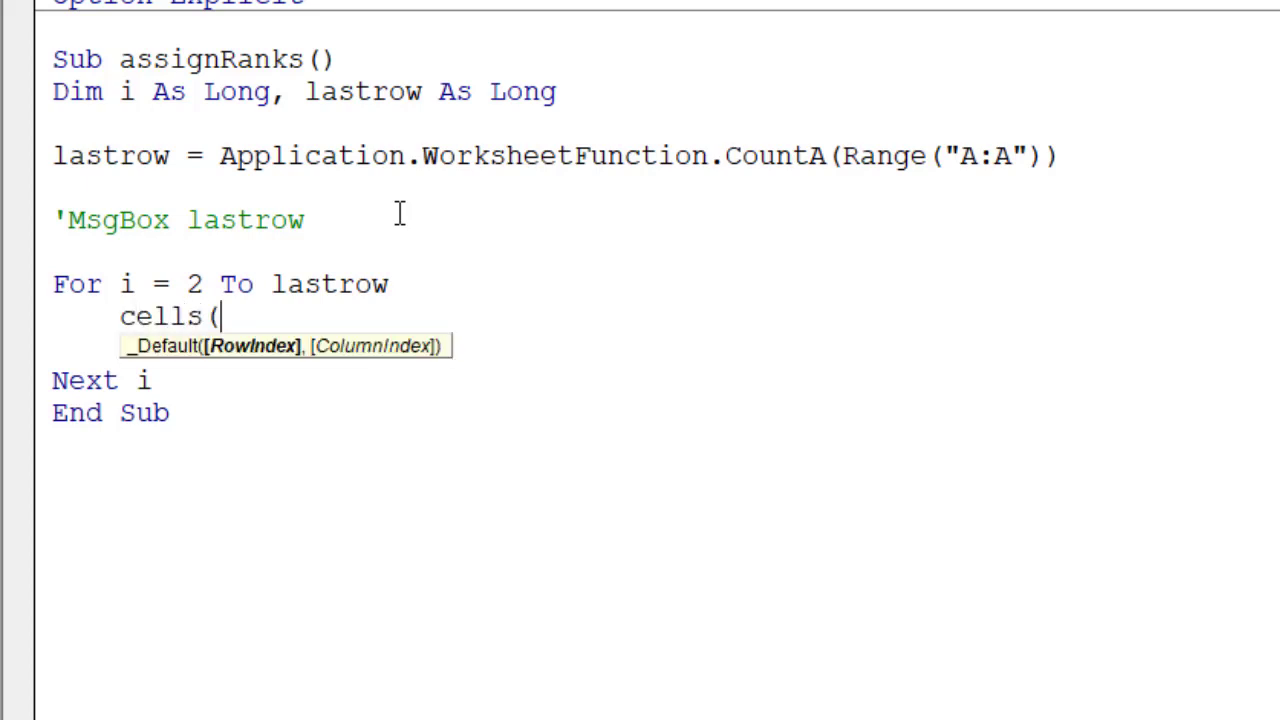
{"action": "type", "text": "i,3"}
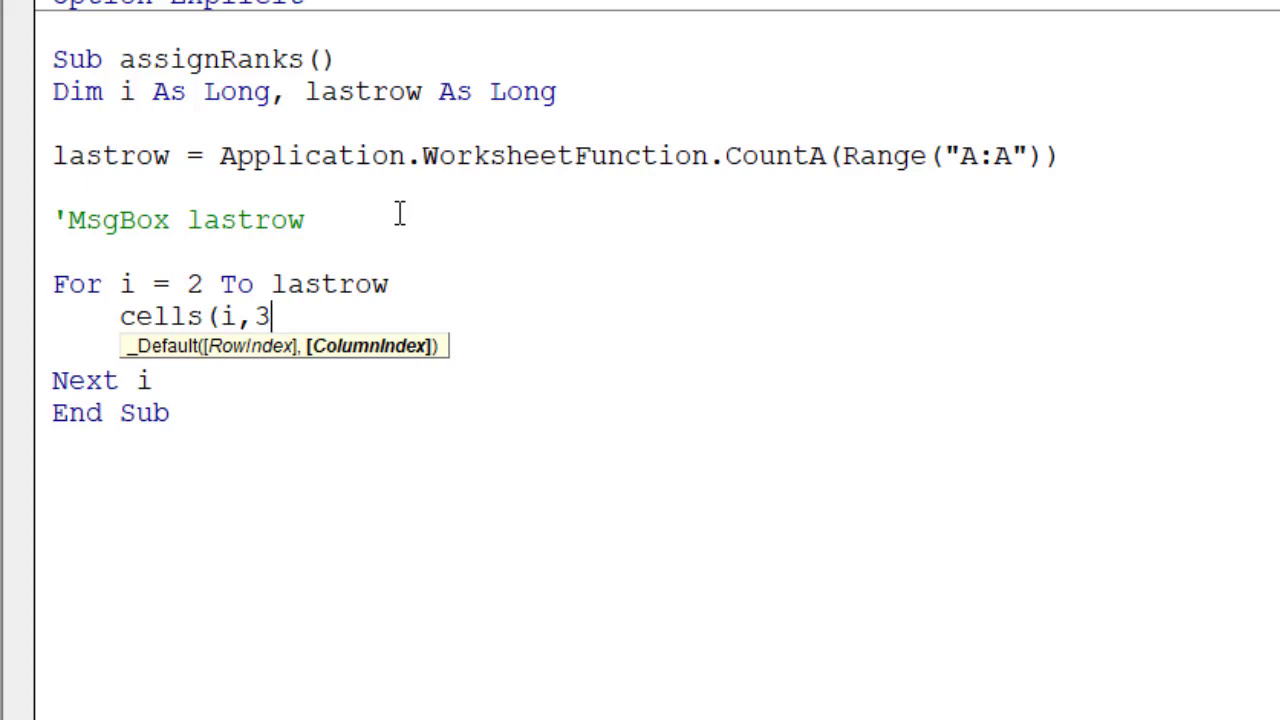
{"action": "type", "text": ")"}
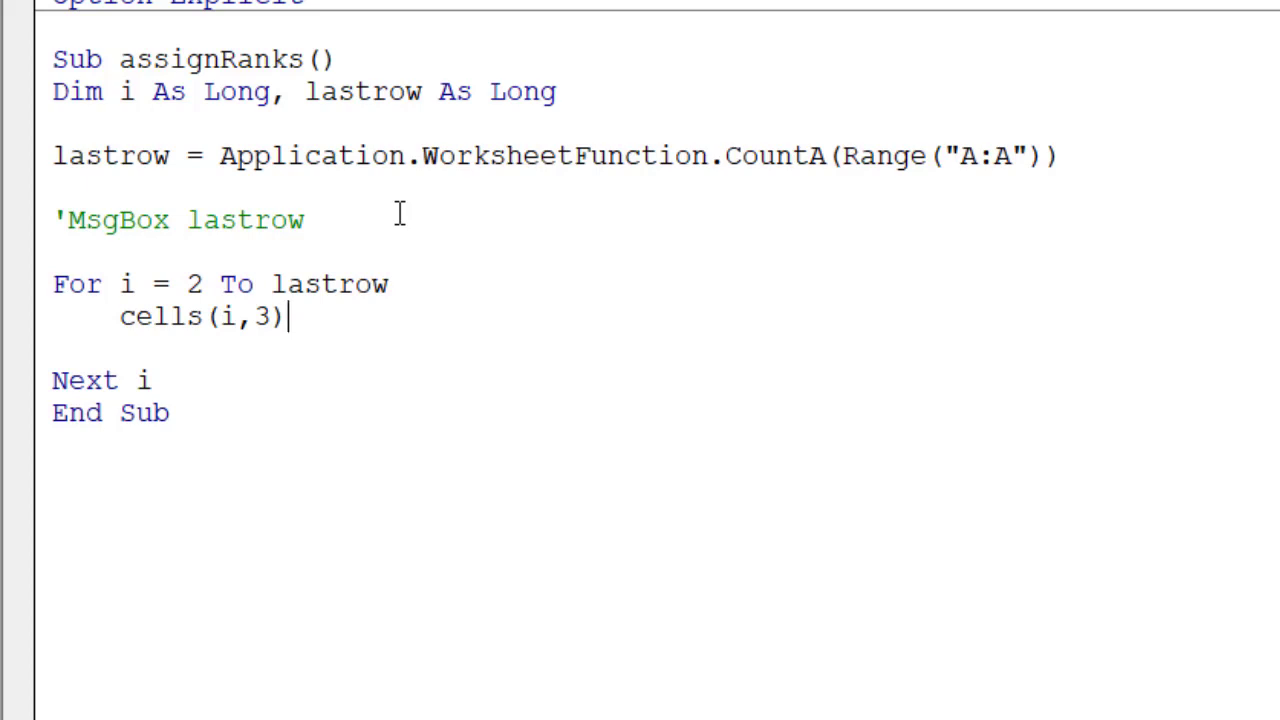
{"action": "type", "text": "="}
{"action": "type", "text": "appli"}
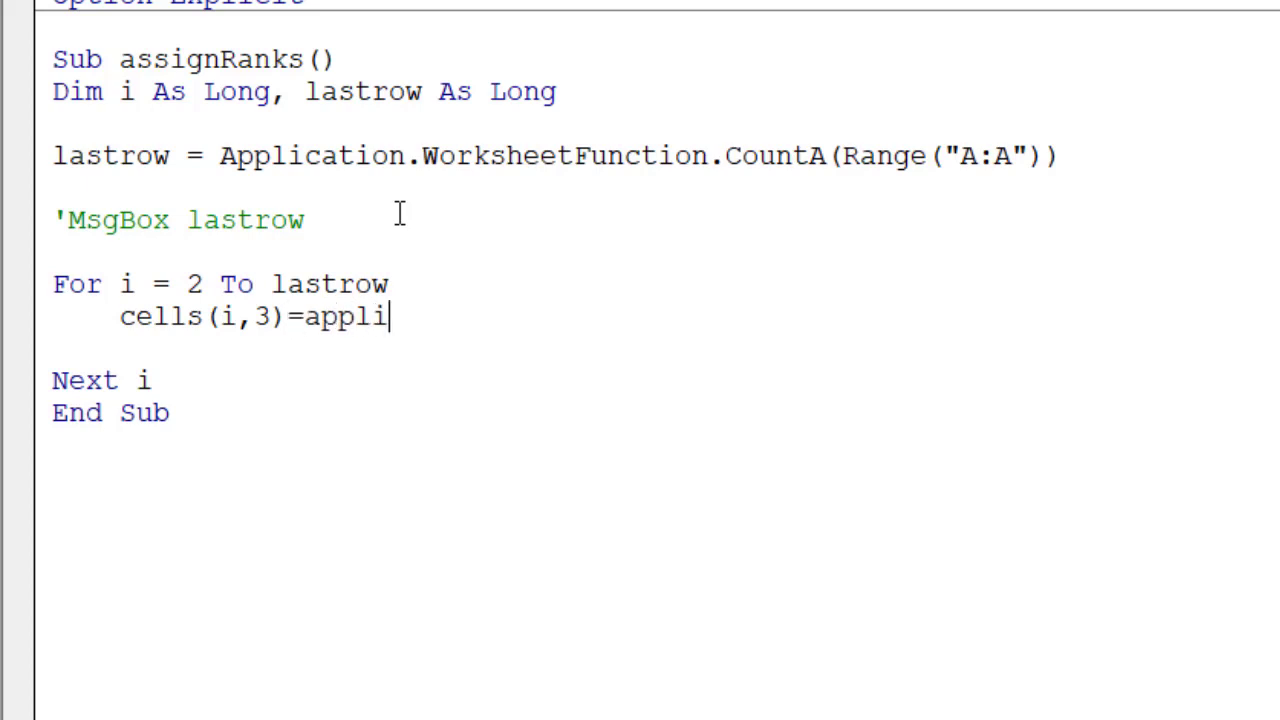
{"action": "type", "text": "cation"}
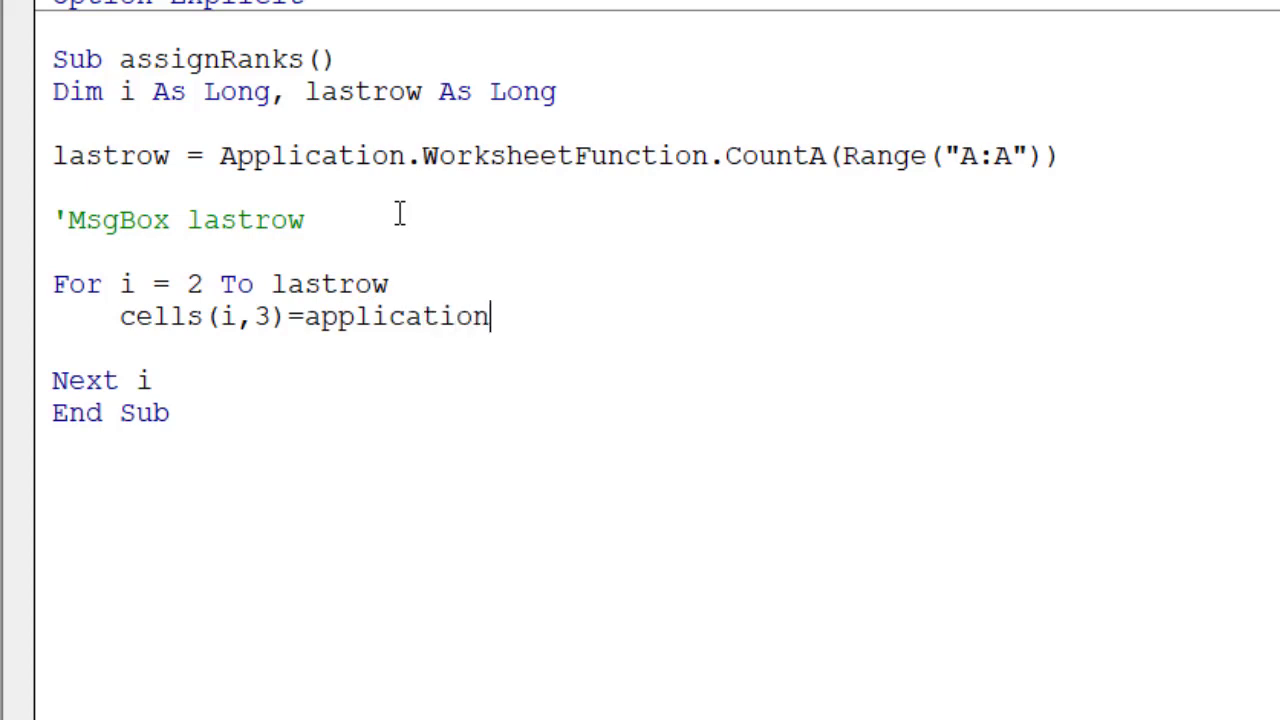
{"action": "type", "text": "."}
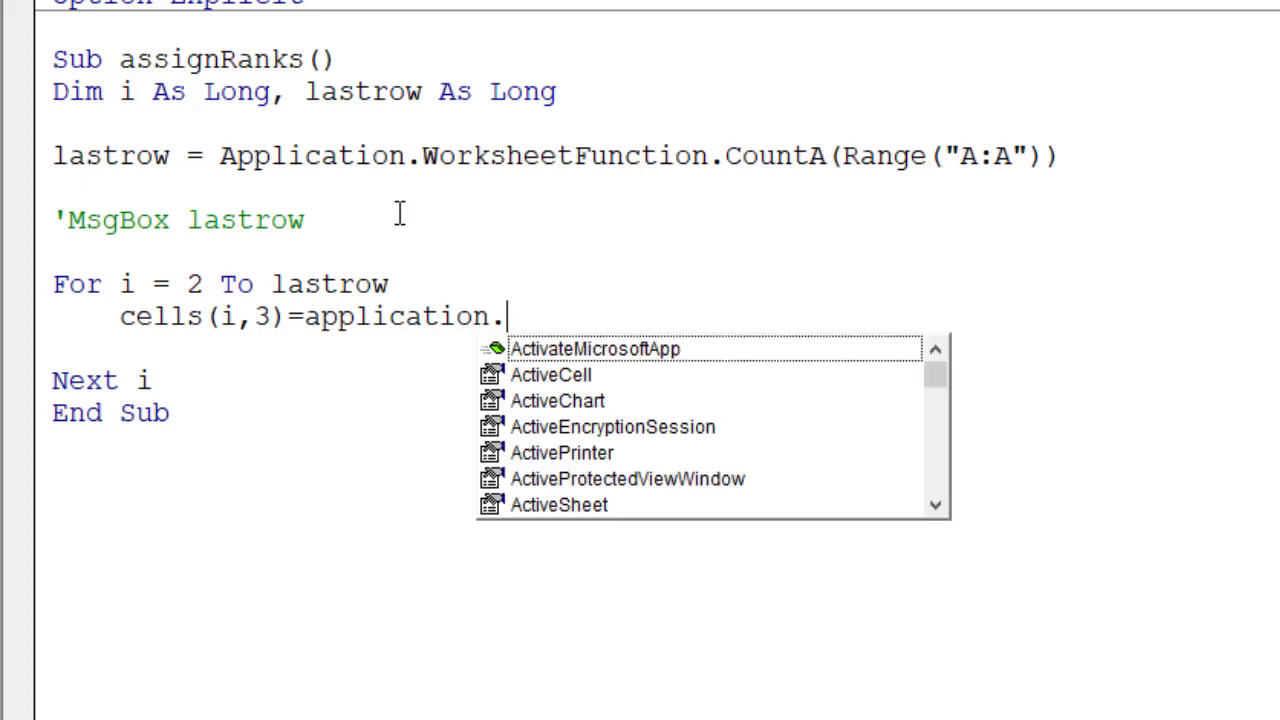
{"action": "type", "text": "work"}
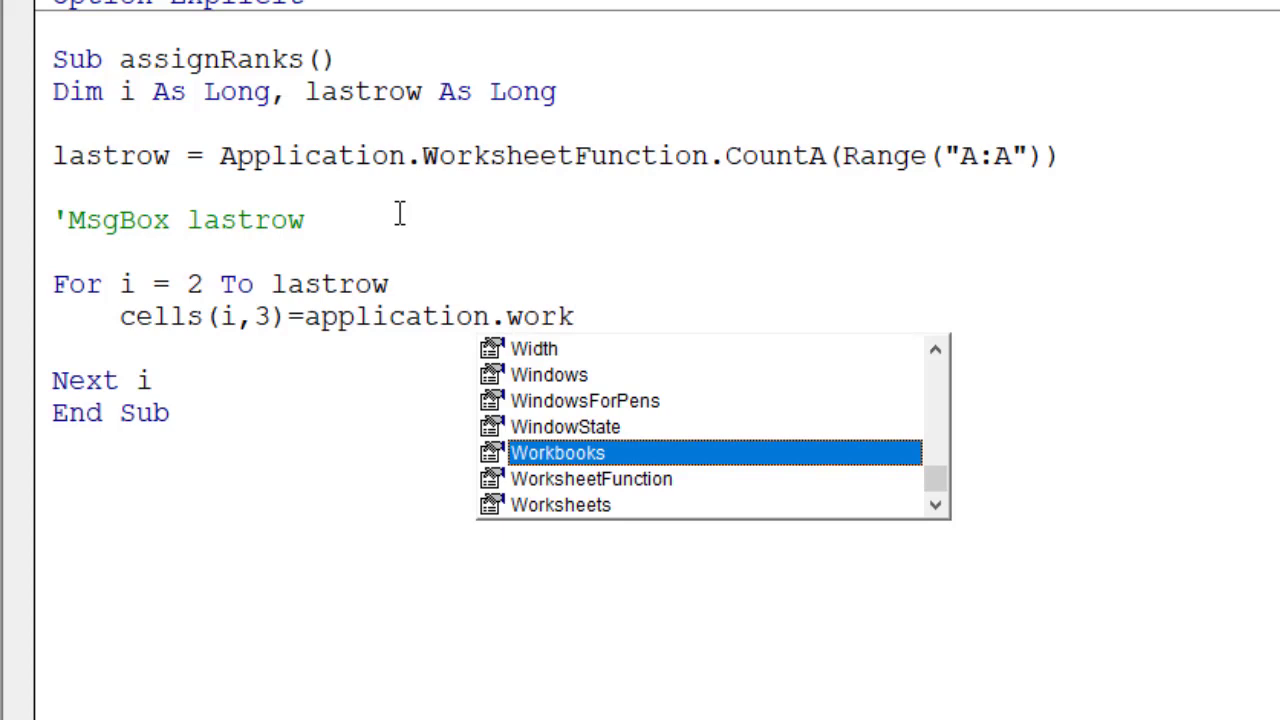
{"action": "key", "text": "Down"}
{"action": "key", "text": "Tab"}
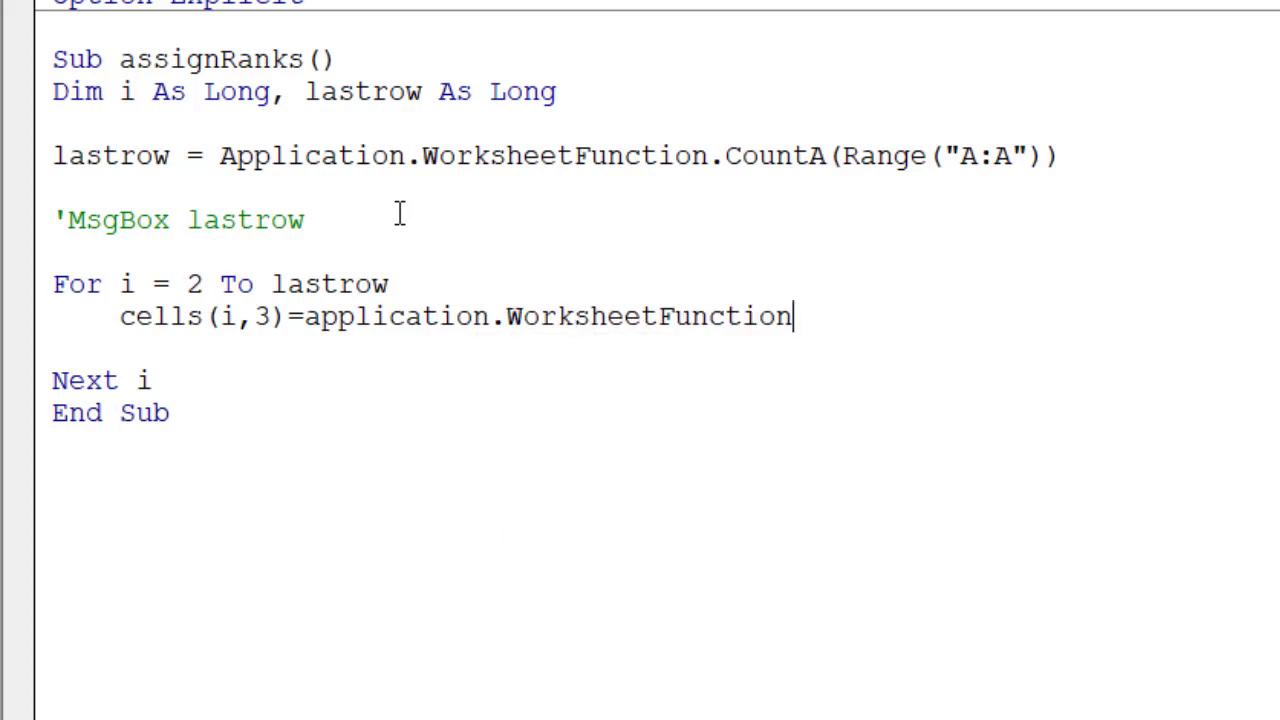
{"action": "type", "text": ".ra"}
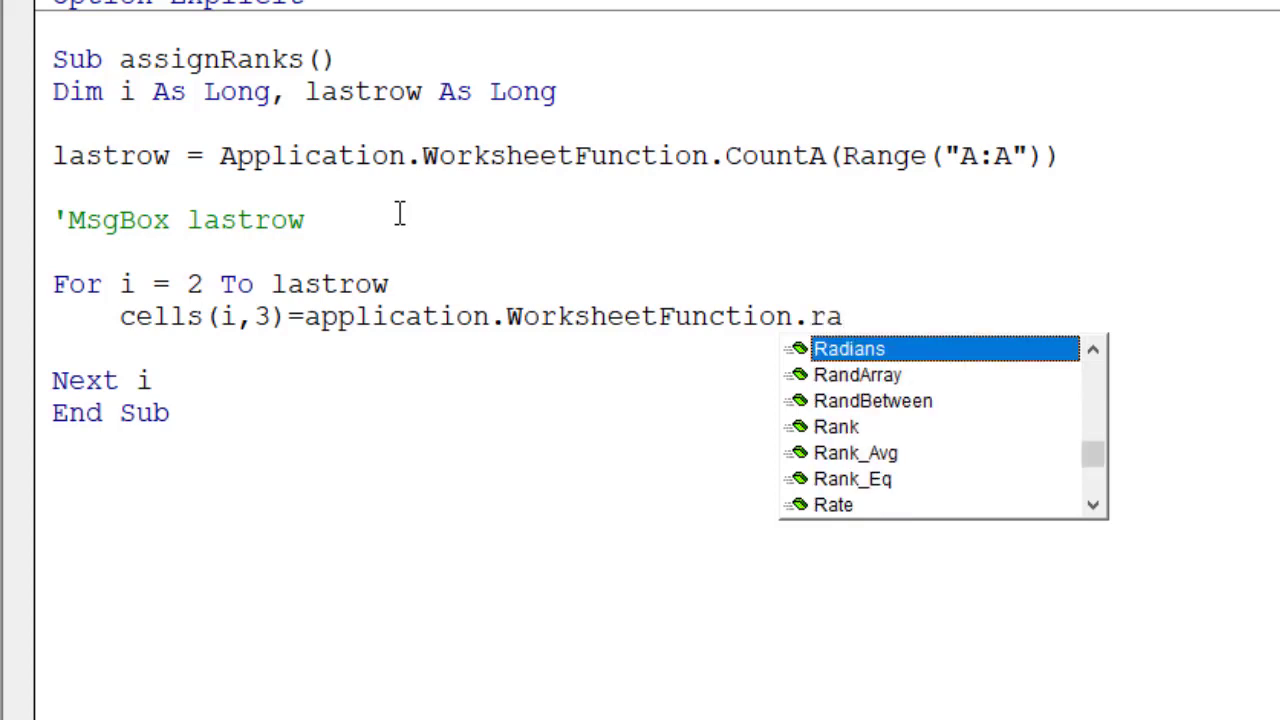
{"action": "key", "text": "Down"}
{"action": "key", "text": "Down"}
{"action": "key", "text": "Down"}
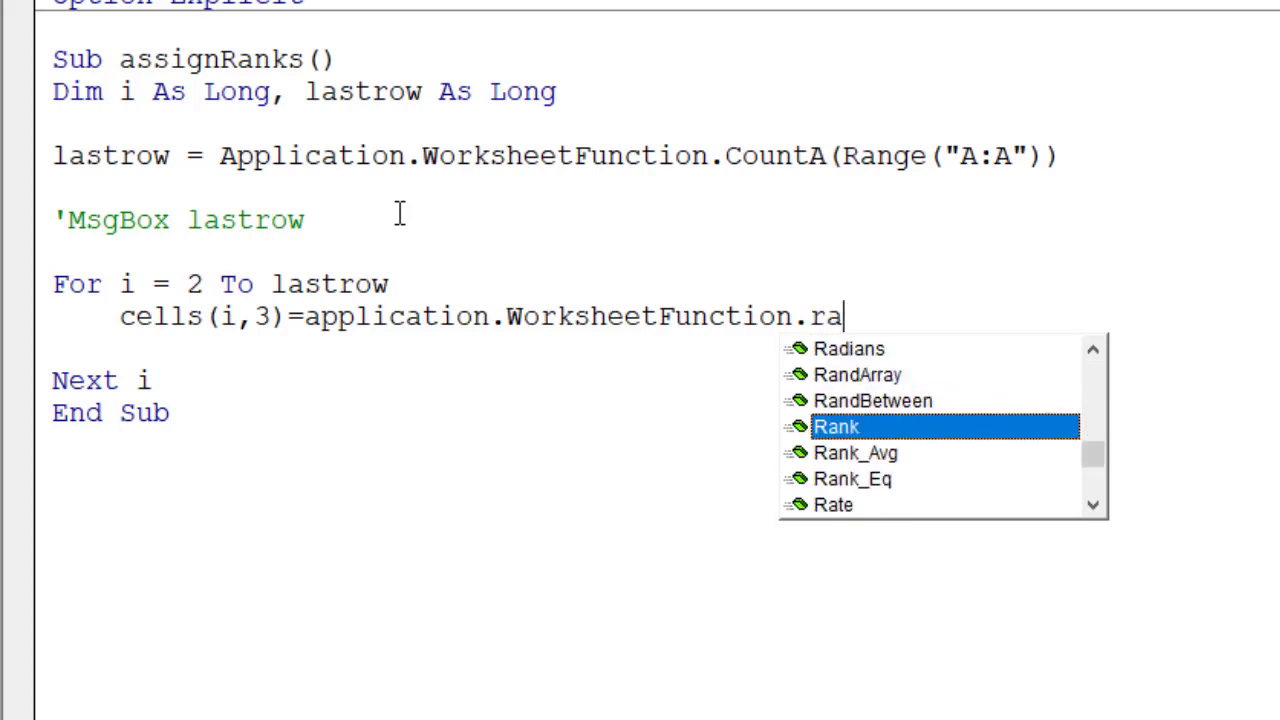
{"action": "key", "text": "Tab"}
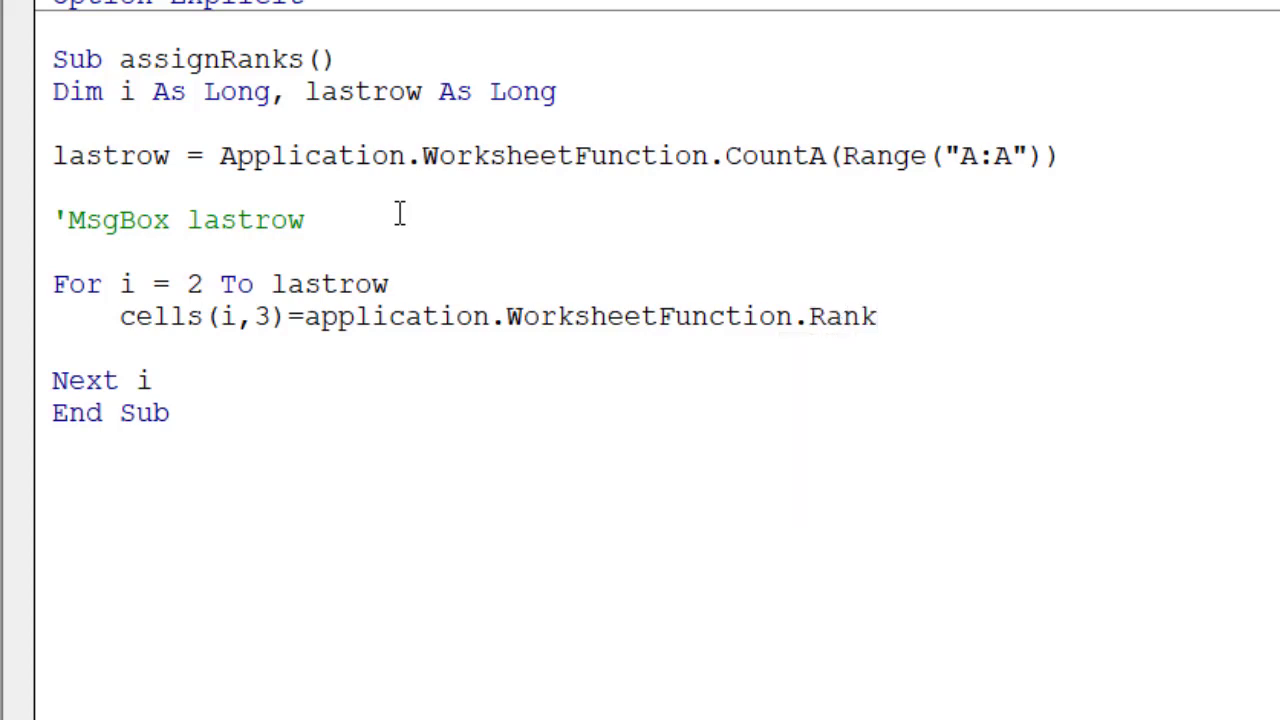
{"action": "type", "text": "(c"}
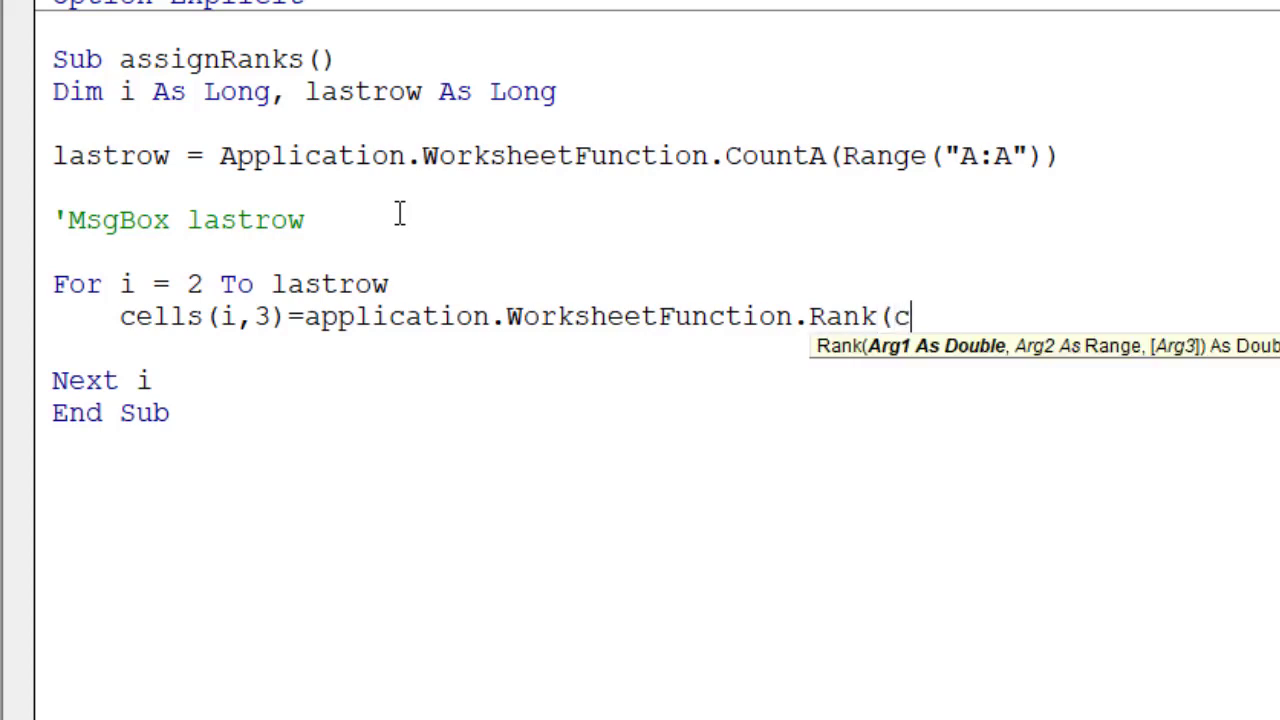
{"action": "type", "text": "ells("}
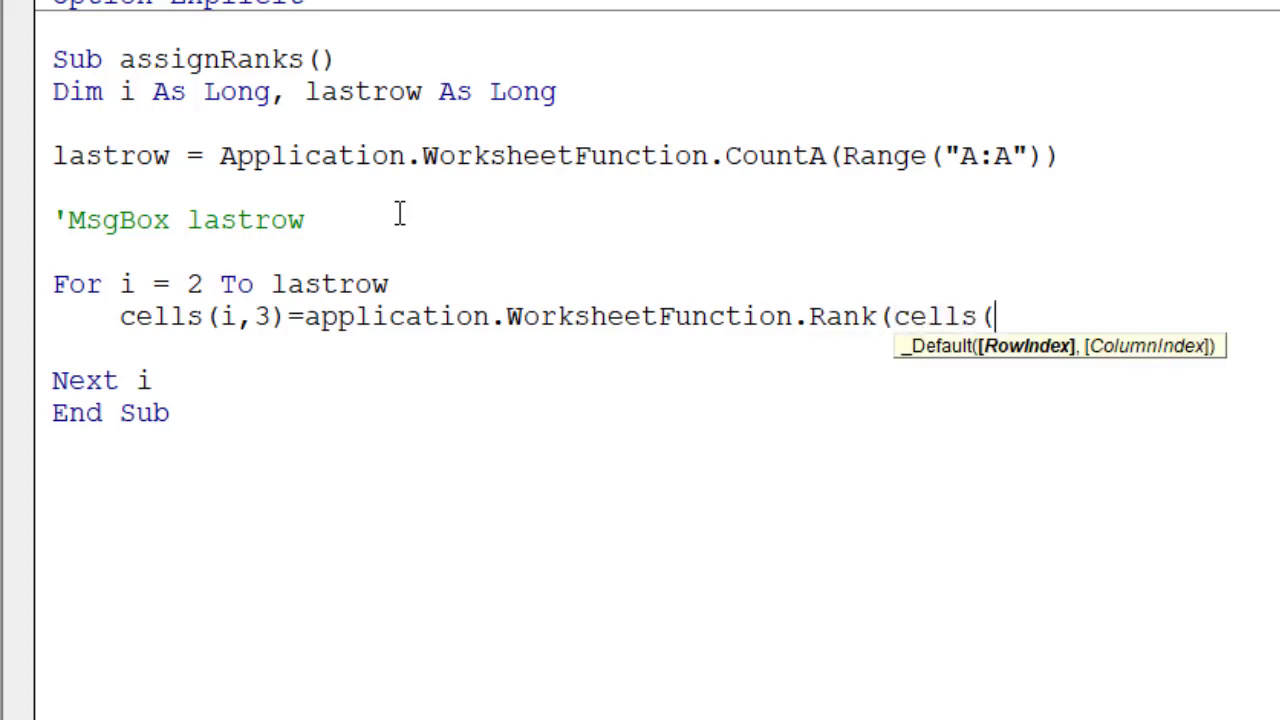
{"action": "type", "text": "i,2"}
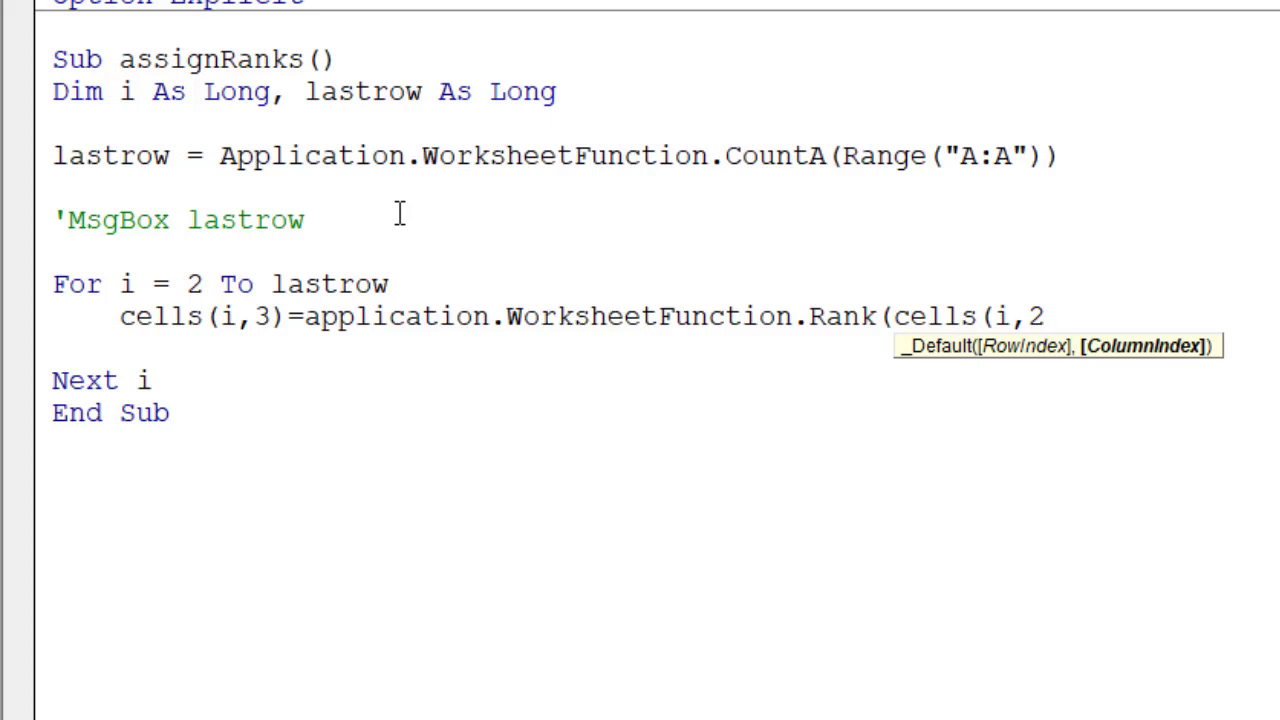
{"action": "type", "text": ")"}
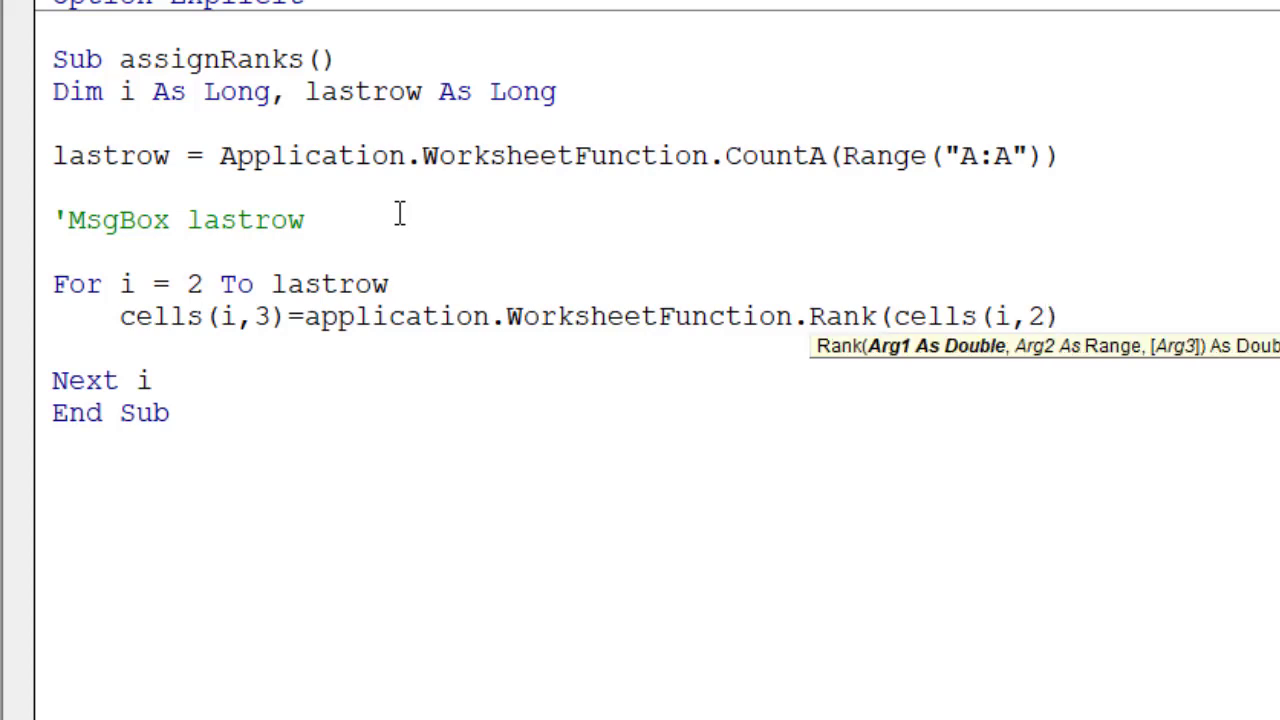
{"action": "type", "text": ","}
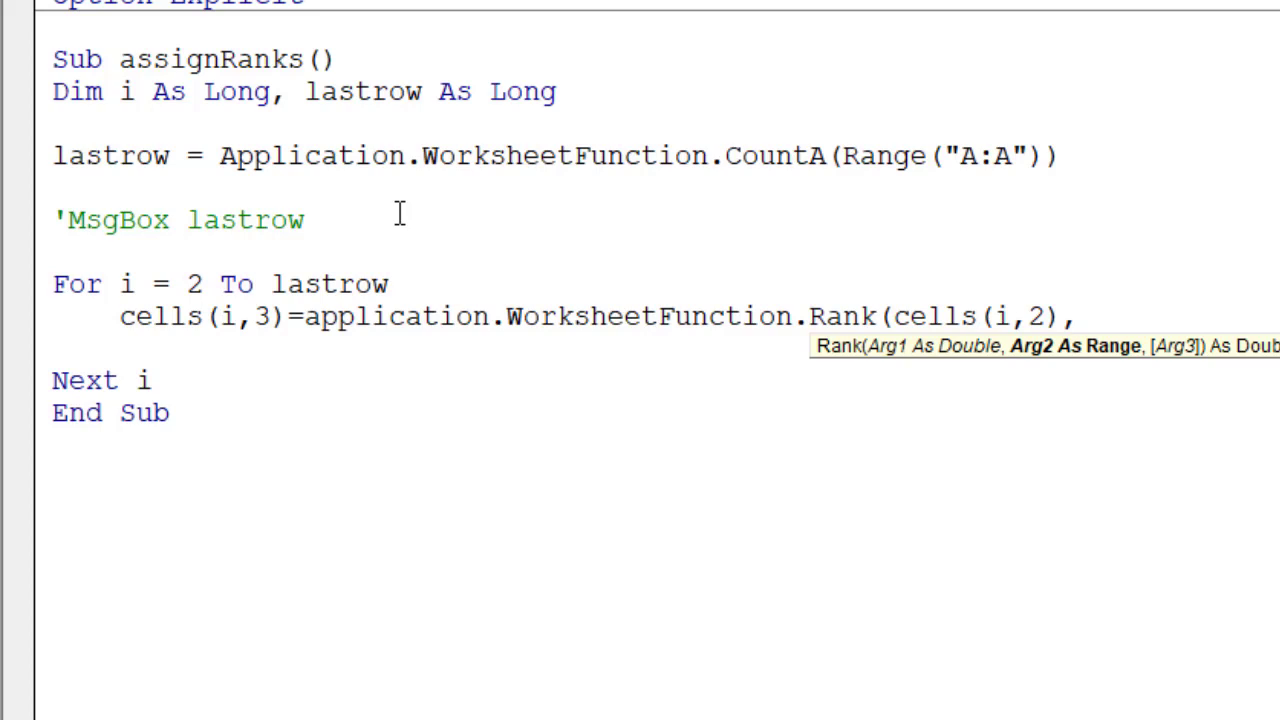
{"action": "type", "text": "ra"}
{"action": "type", "text": "nge("}
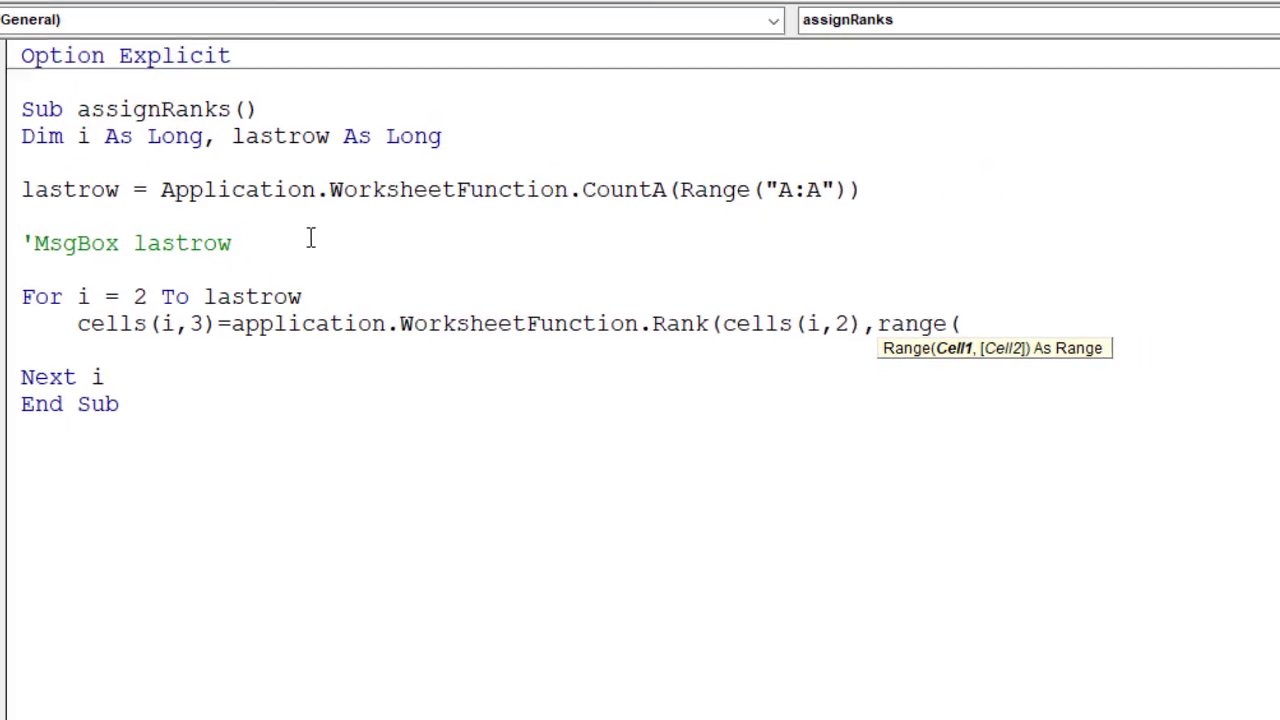
{"action": "type", "text": "\"B"}
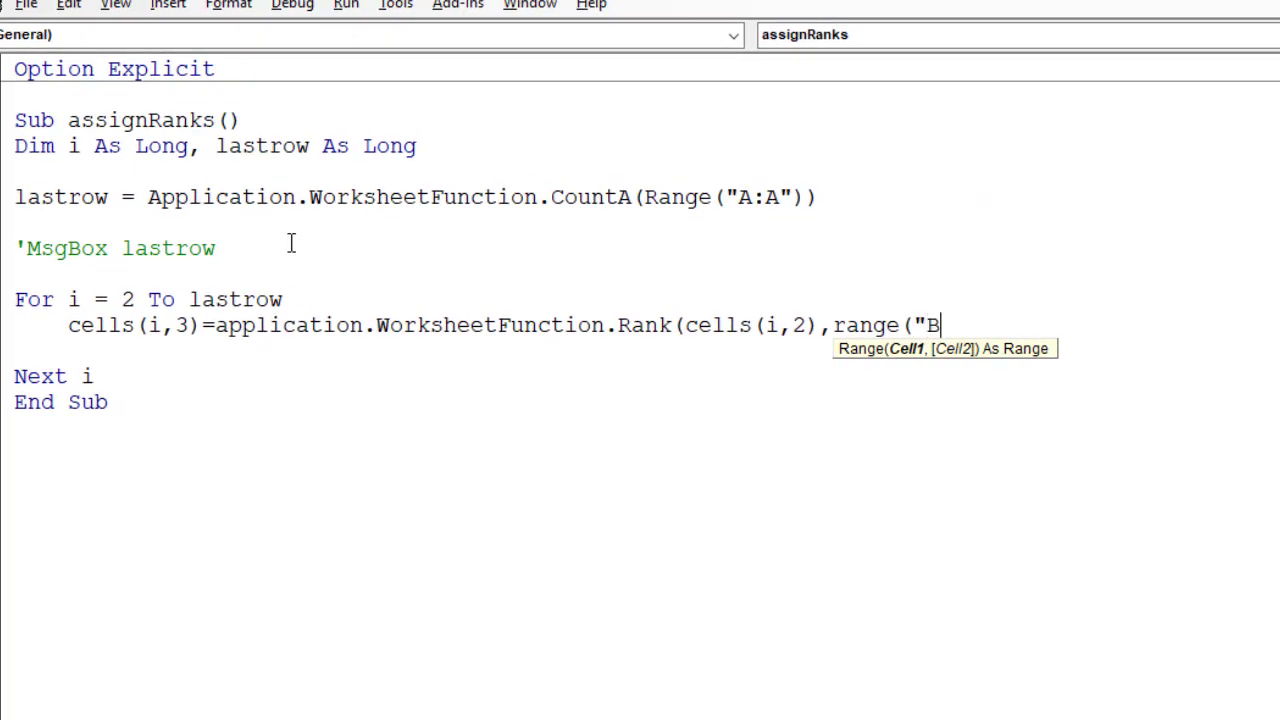
{"action": "type", "text": "2"}
{"action": "type", "text": ":B"}
{"action": "type", "text": "\""}
{"action": "type", "text": "&la"}
{"action": "type", "text": "strow"}
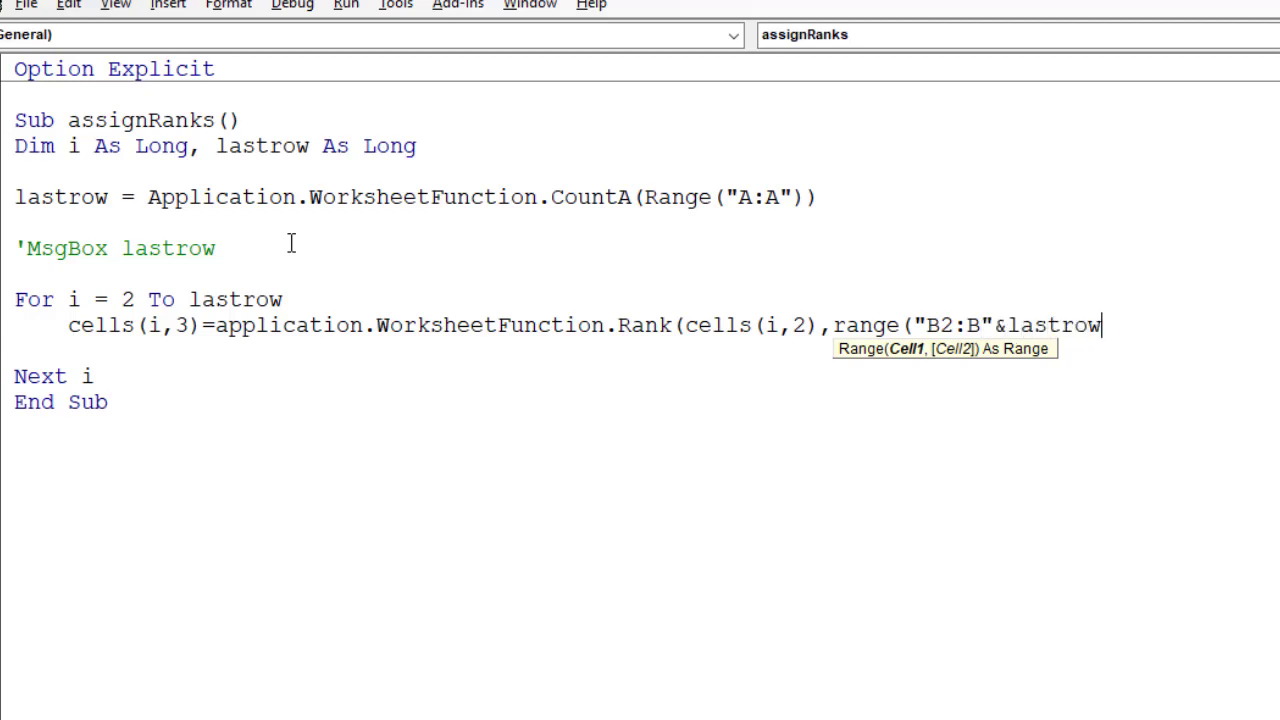
{"action": "type", "text": ")"}
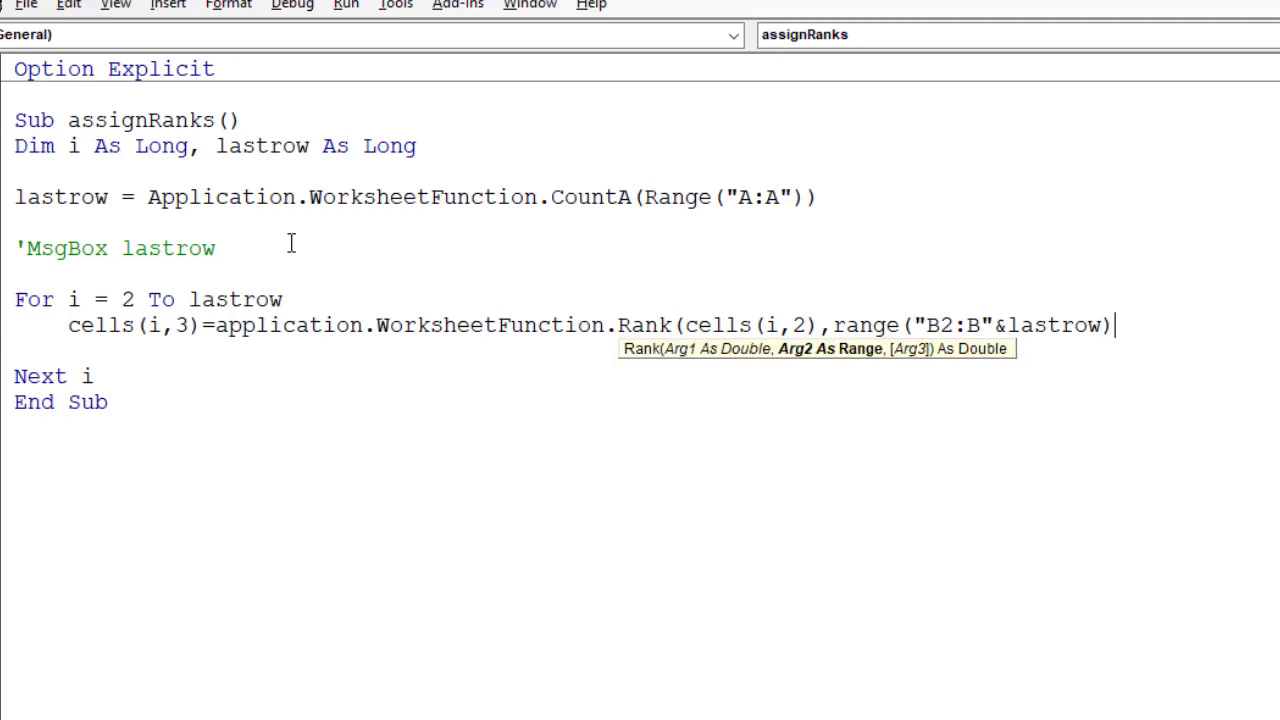
{"action": "type", "text": ","}
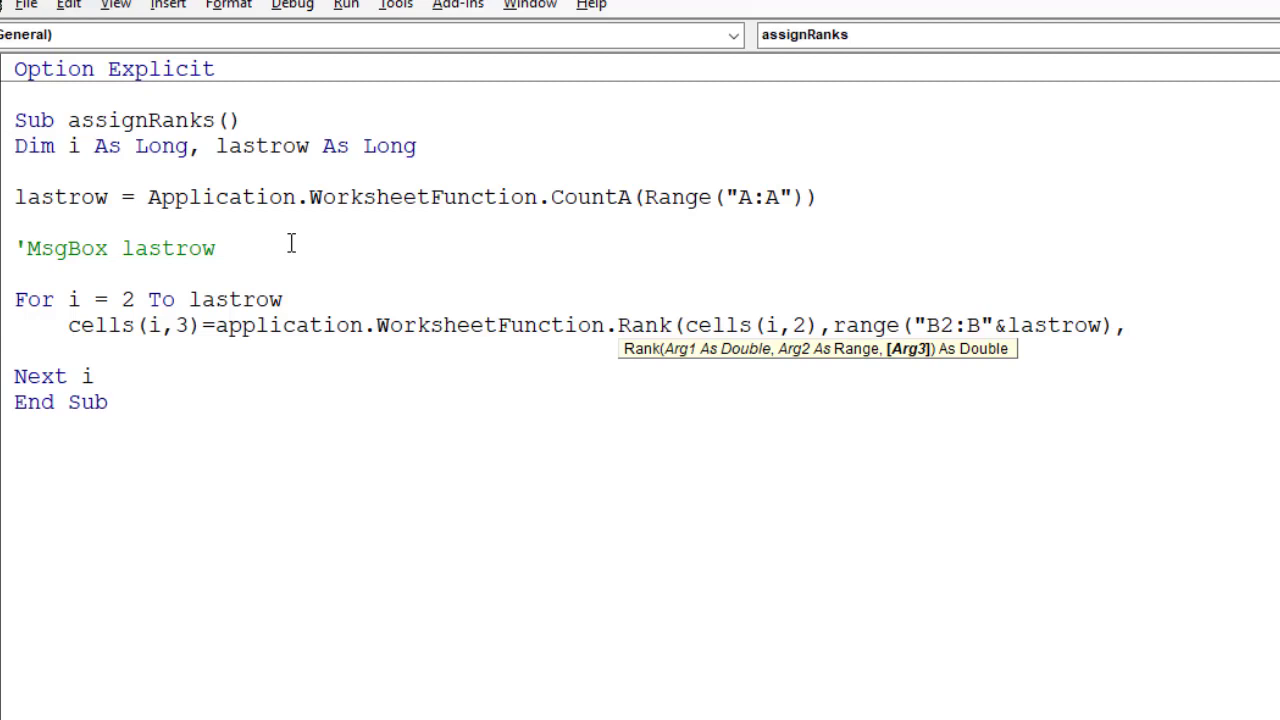
{"action": "type", "text": "1"}
{"action": "type", "text": ")"}
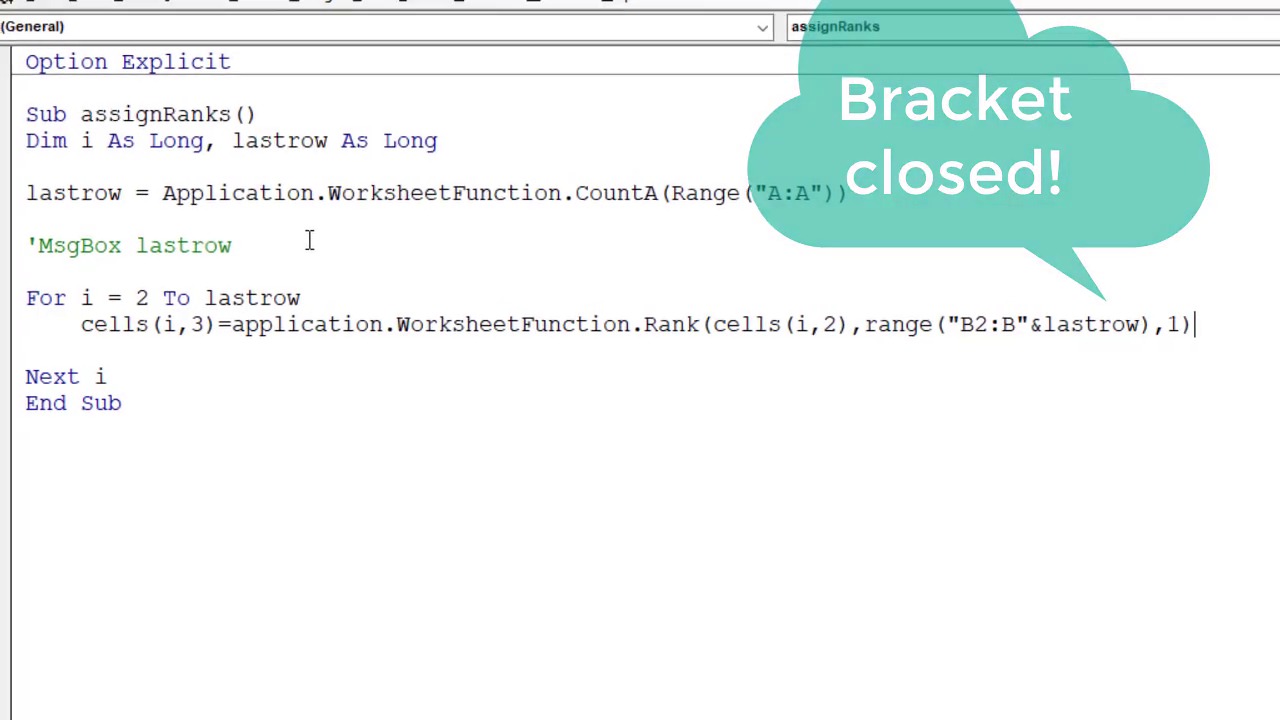
{"action": "key", "text": "Return"}
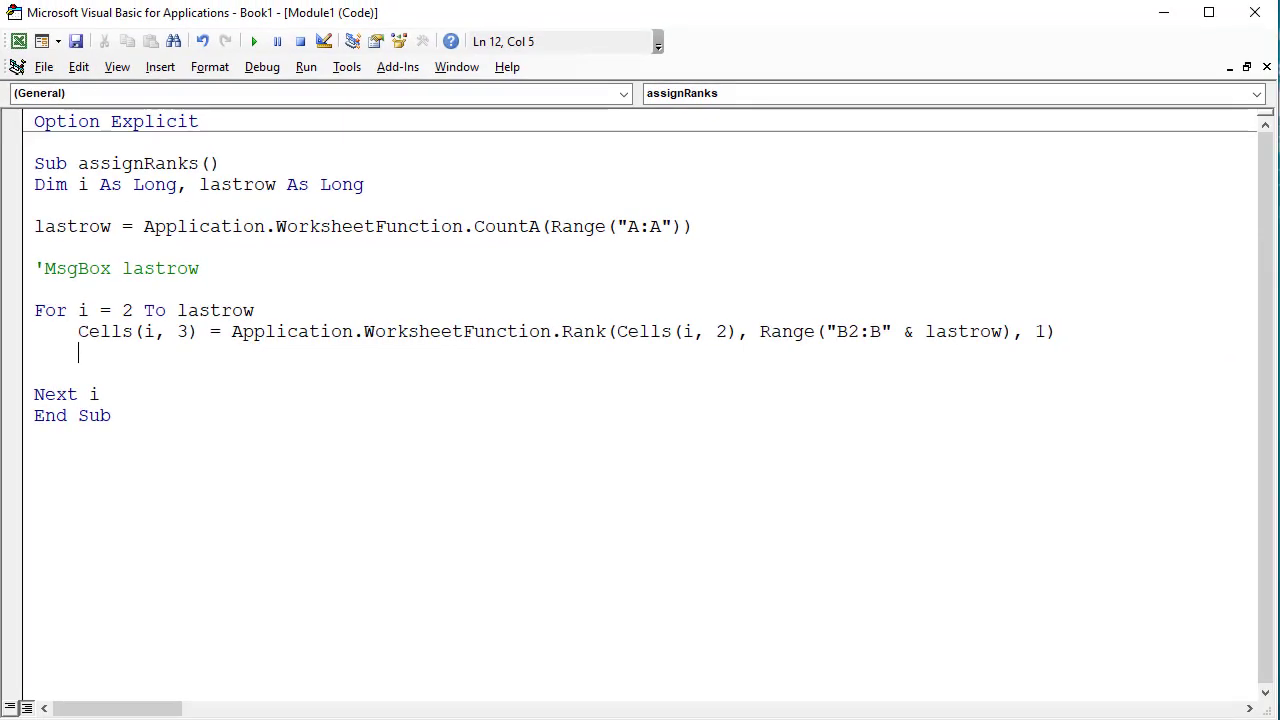
Return to the worksheet and delete the old ranks in C2:C11
{"action": "left_click", "coordinate": [18, 41]}
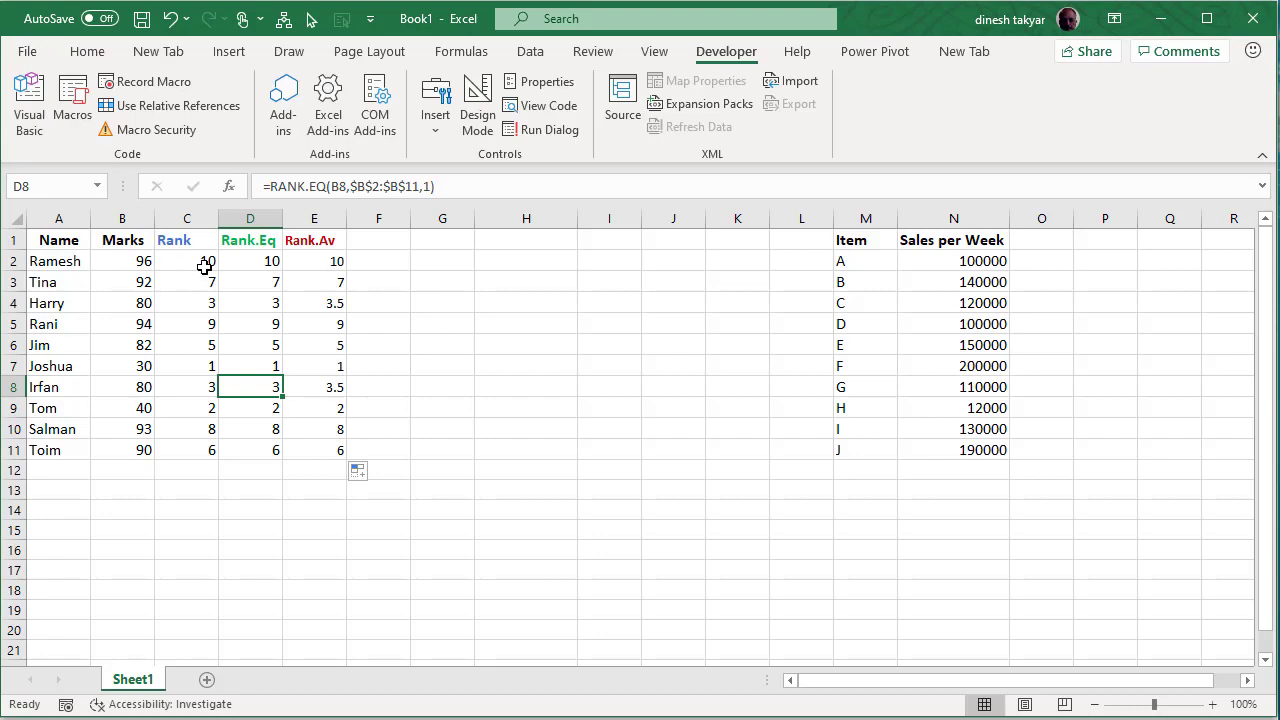
{"action": "left_click_drag", "start_coordinate": [204, 264], "coordinate": [206, 444]}
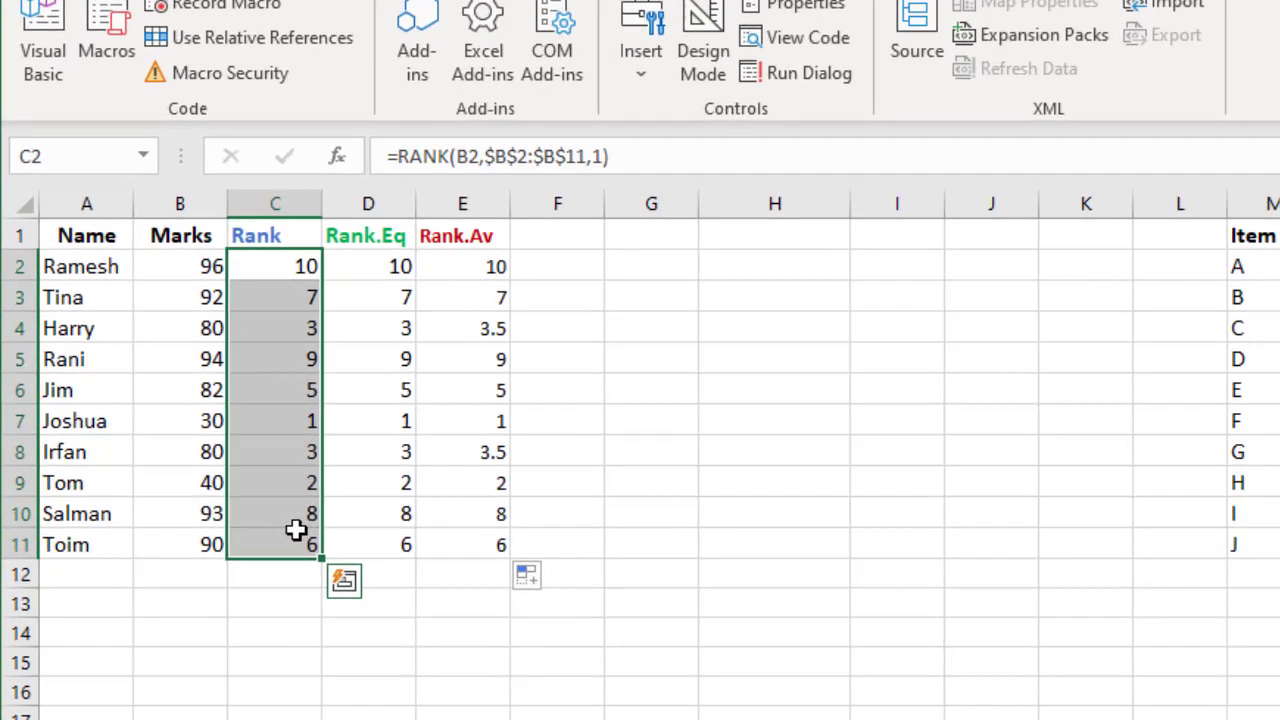
{"action": "key", "text": "Delete"}
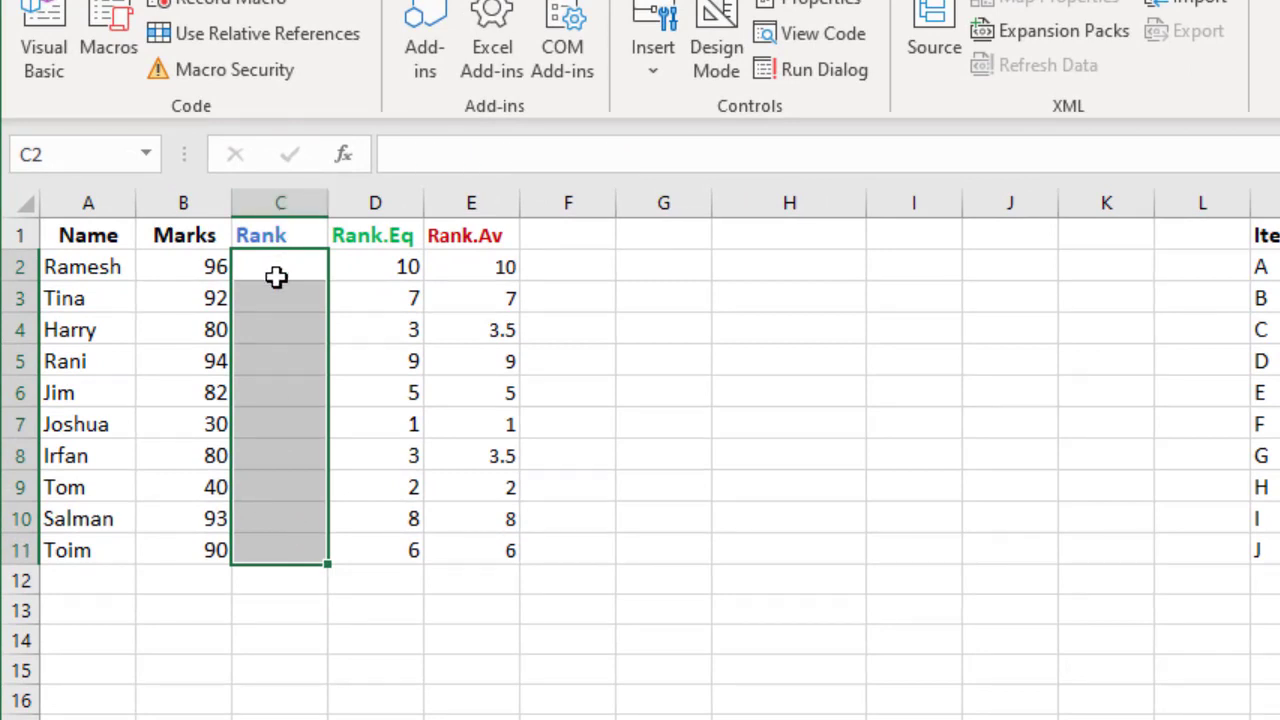
Run assignRanks from the VBA editor to refill the Rank column
{"action": "left_click", "coordinate": [284, 270]}
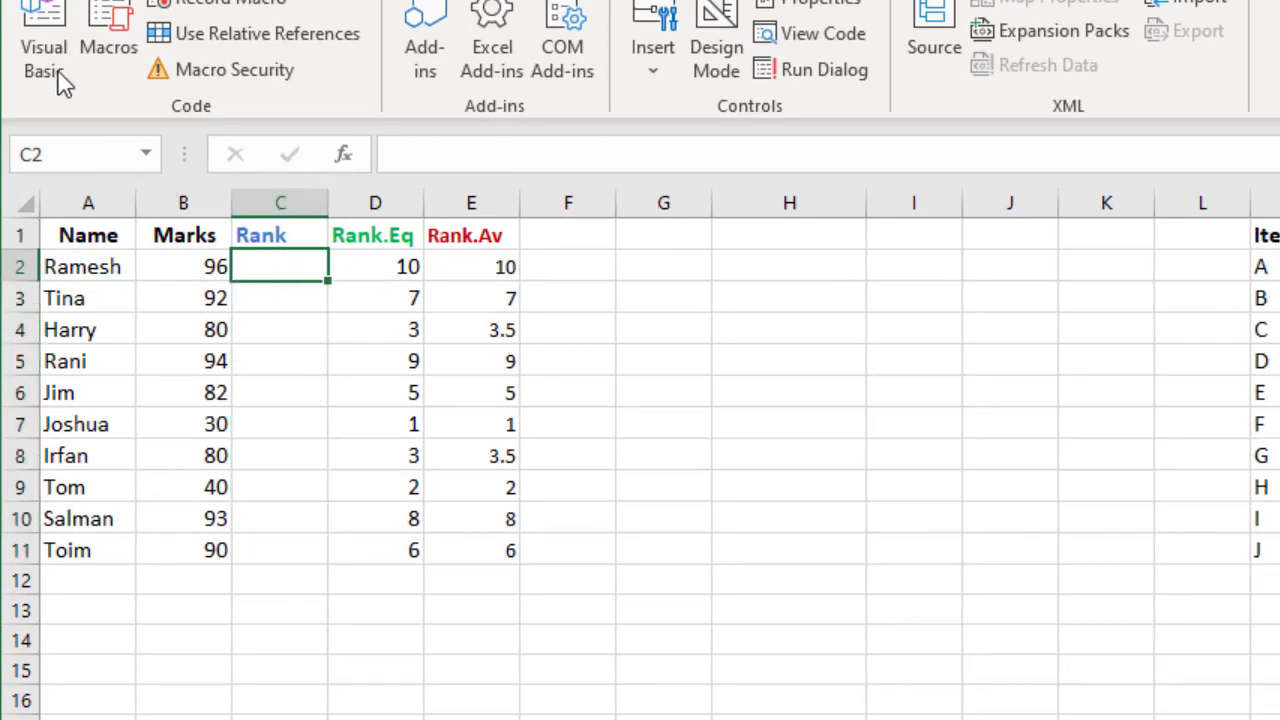
{"action": "left_click", "coordinate": [45, 45]}
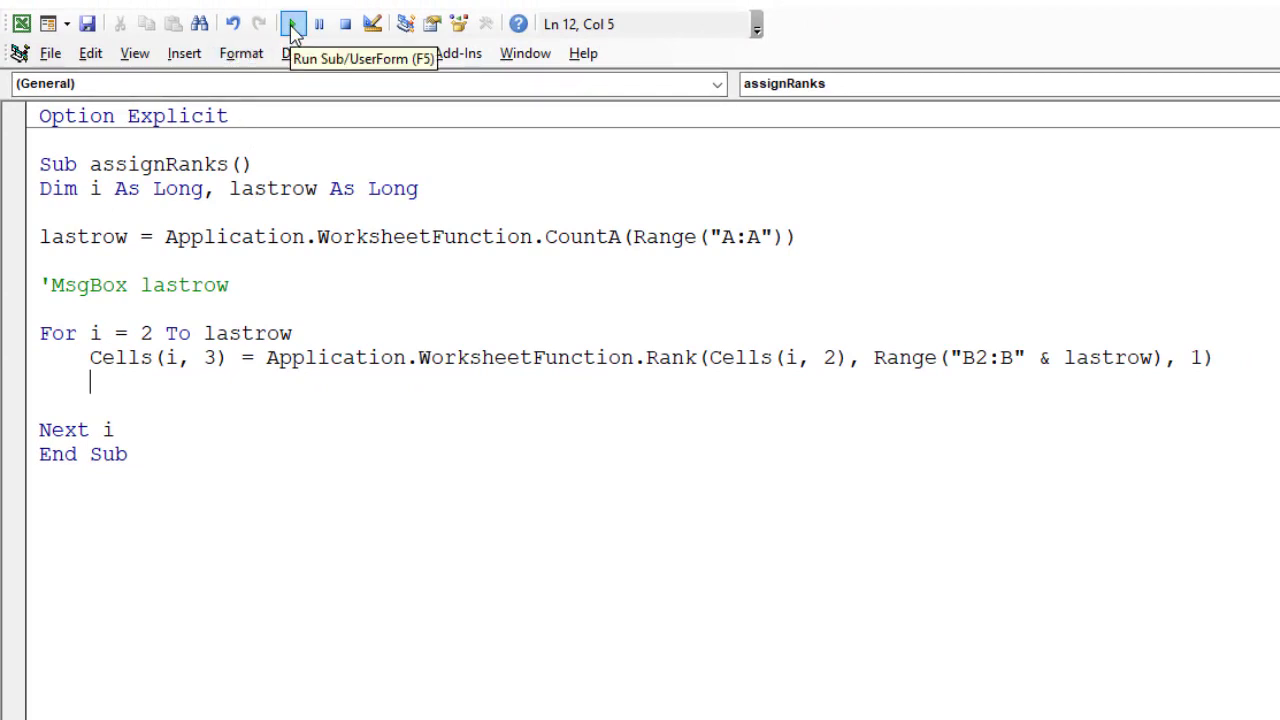
{"action": "left_click", "coordinate": [22, 24]}
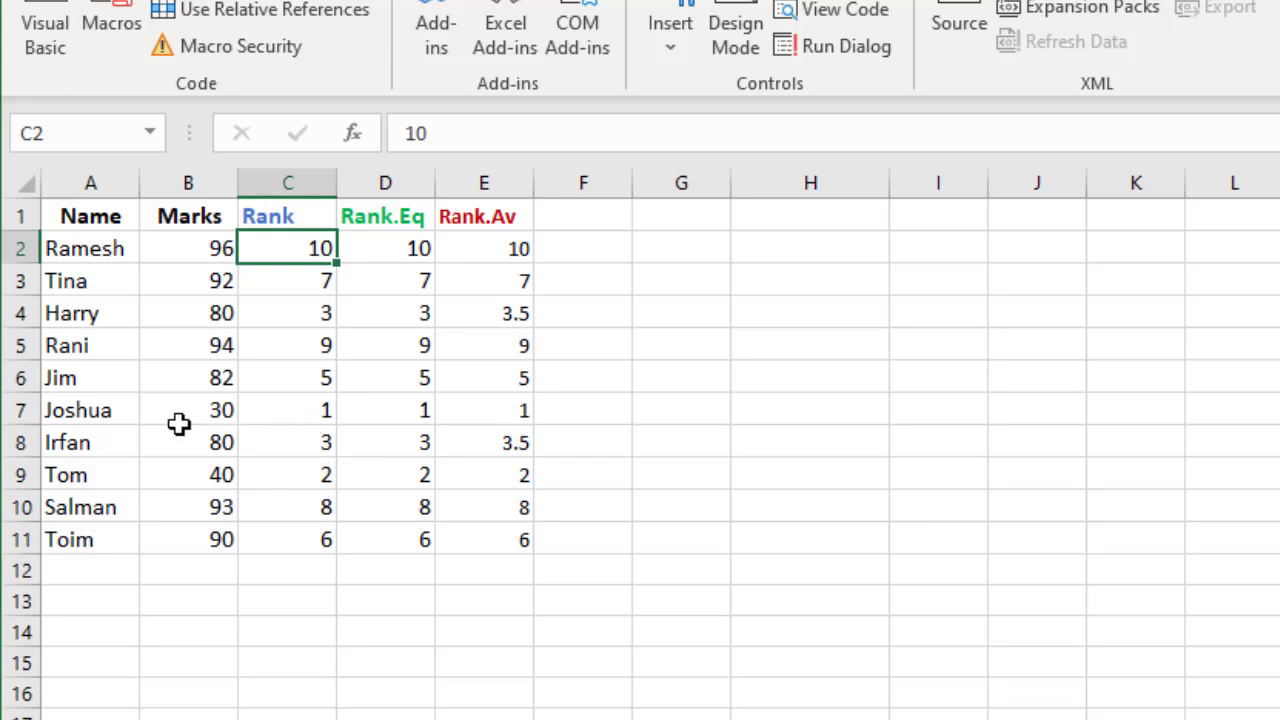
Check that Joshua's mark of 30 in B7 received rank 1 in C7
{"action": "left_click", "coordinate": [302, 410]}
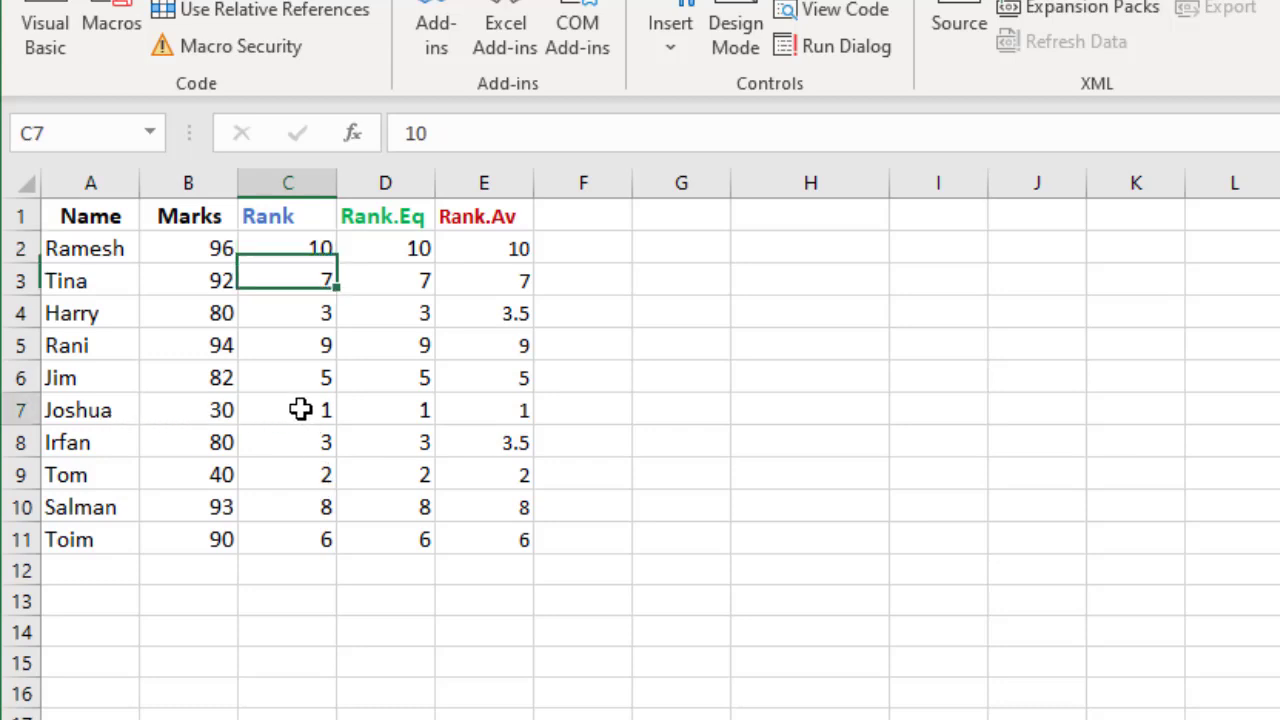
{"action": "left_click", "coordinate": [211, 410]}
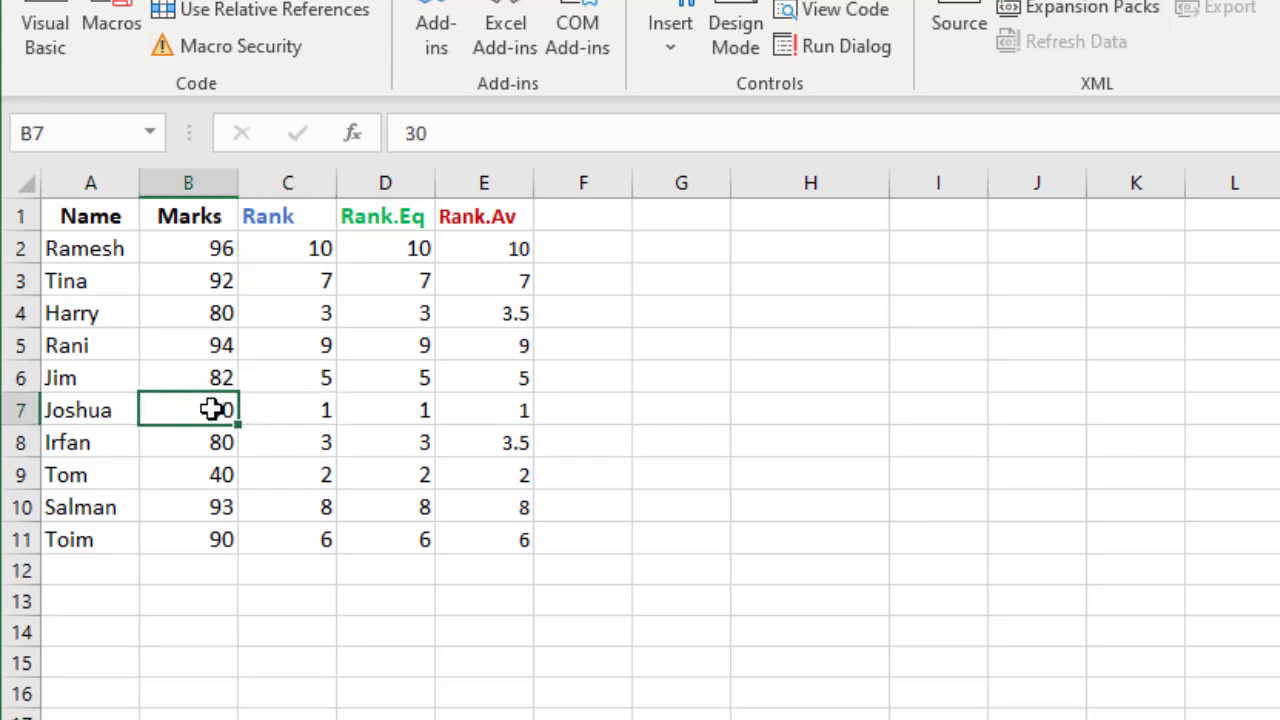
{"action": "left_click", "coordinate": [297, 404]}
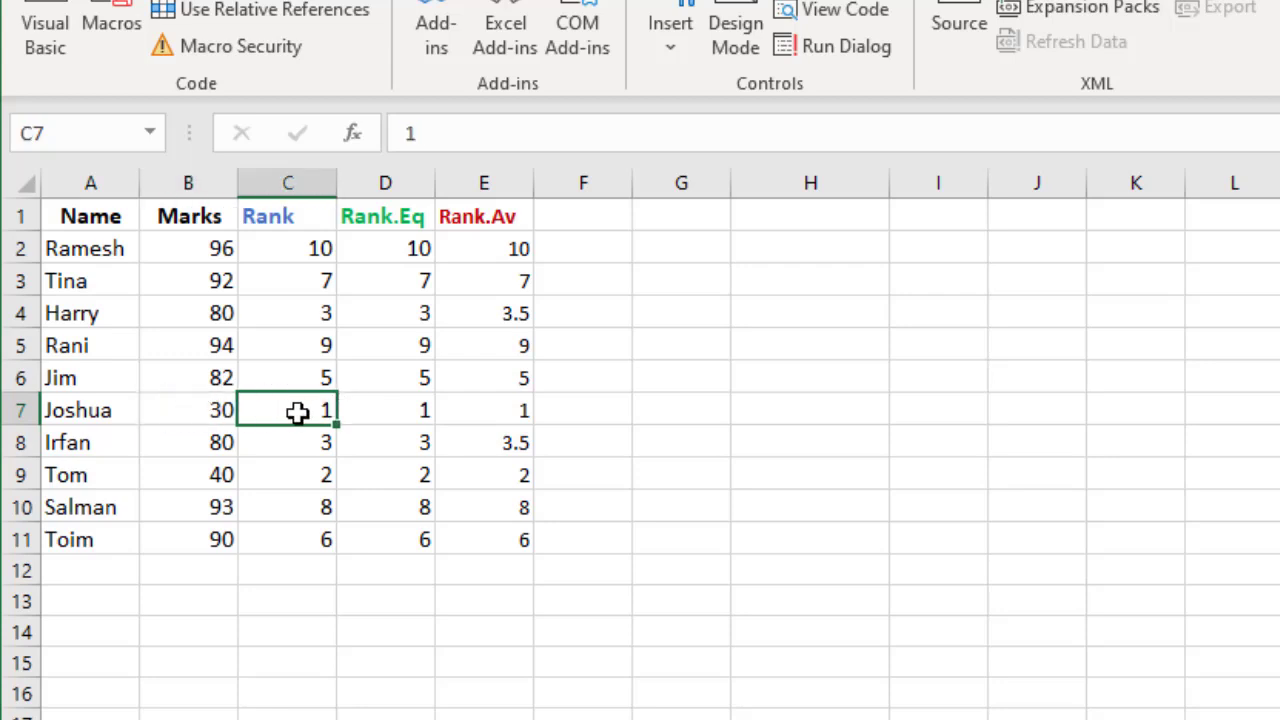
{"action": "left_click", "coordinate": [207, 409]}
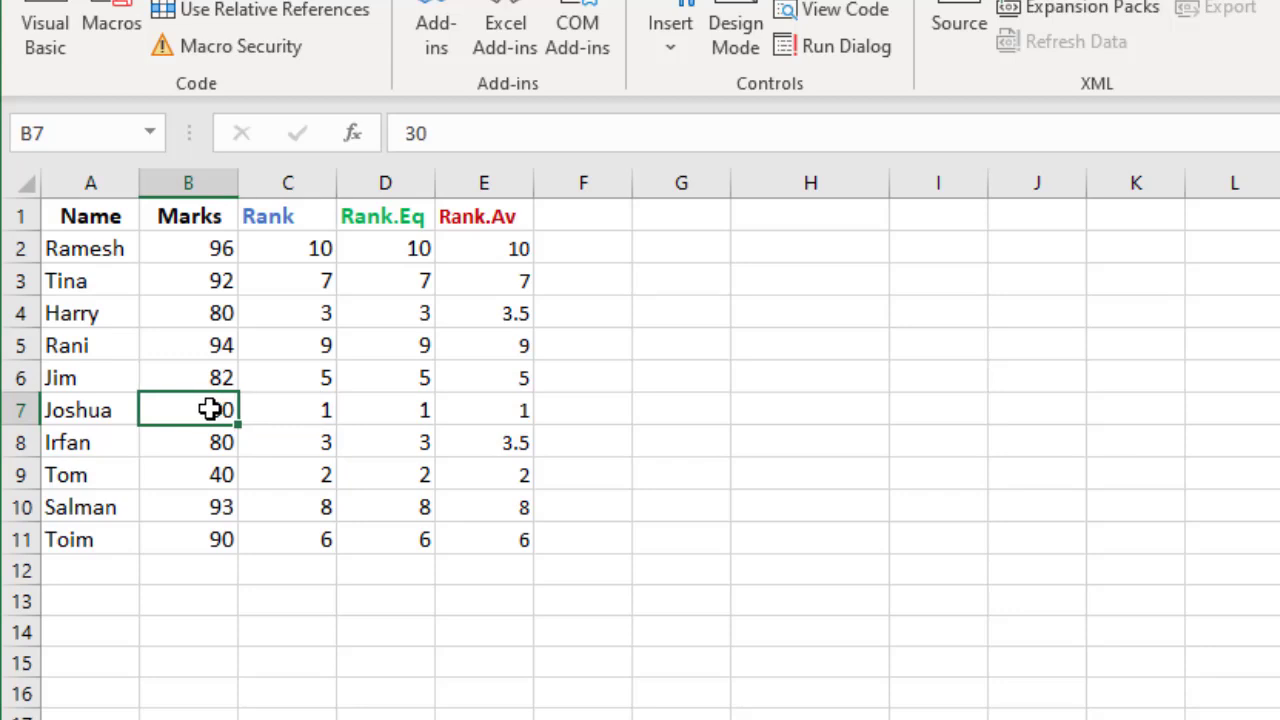
{"action": "left_click", "coordinate": [287, 419]}
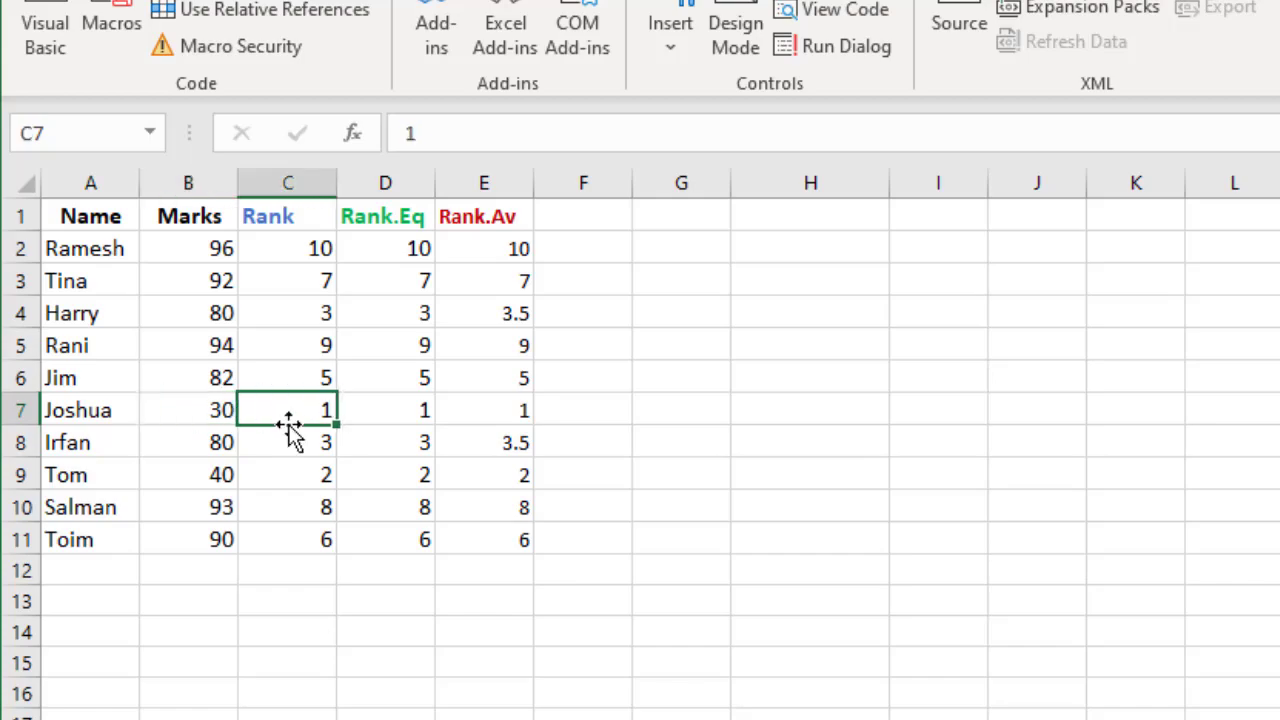
{"action": "left_click", "coordinate": [47, 16]}
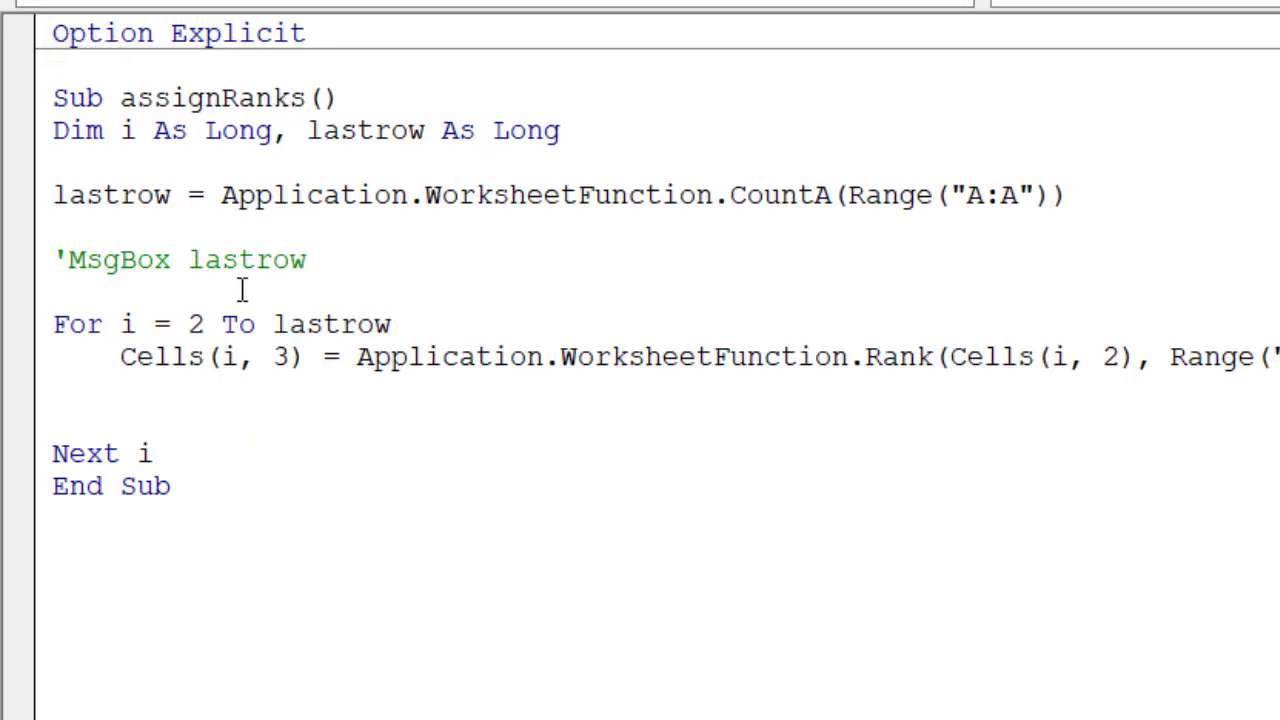
Wrap the Rank line in If Cells(i, 2) < 35 Then Cells(i, 3) = "Fail" Else … End If
{"action": "left_click", "coordinate": [420, 320]}
{"action": "key", "text": "Return"}
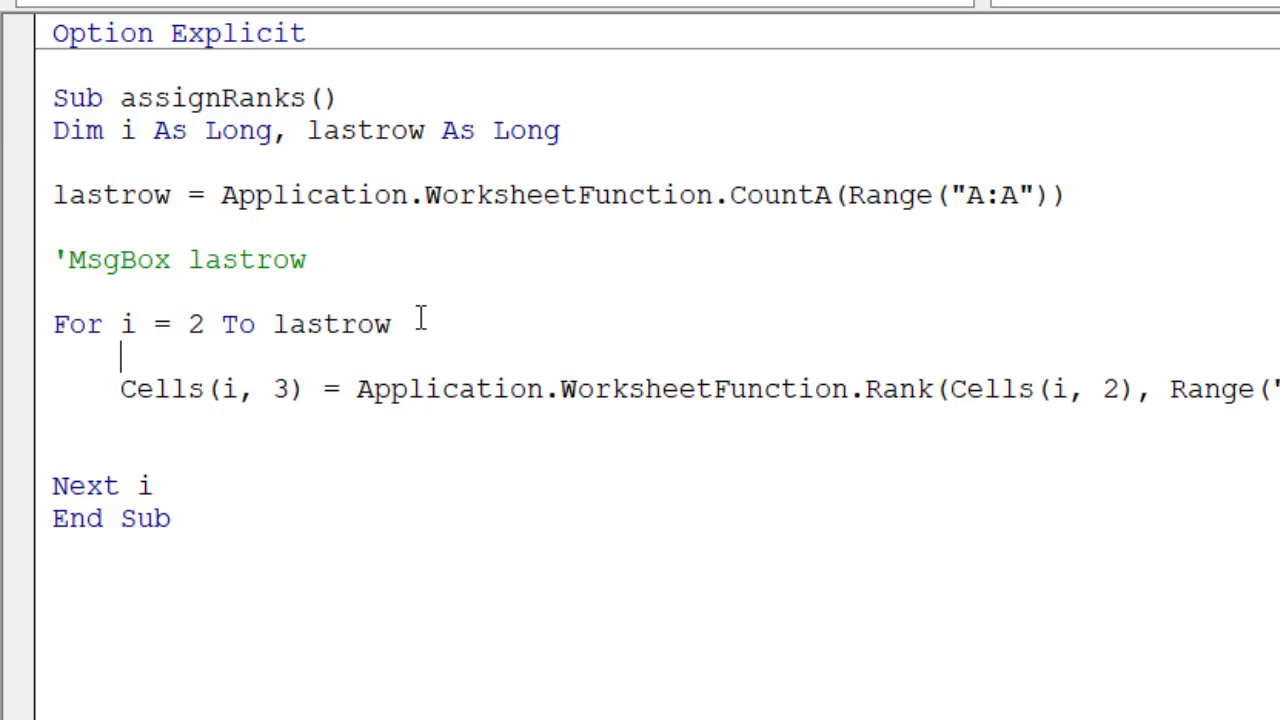
{"action": "type", "text": "if "}
{"action": "type", "text": "cells"}
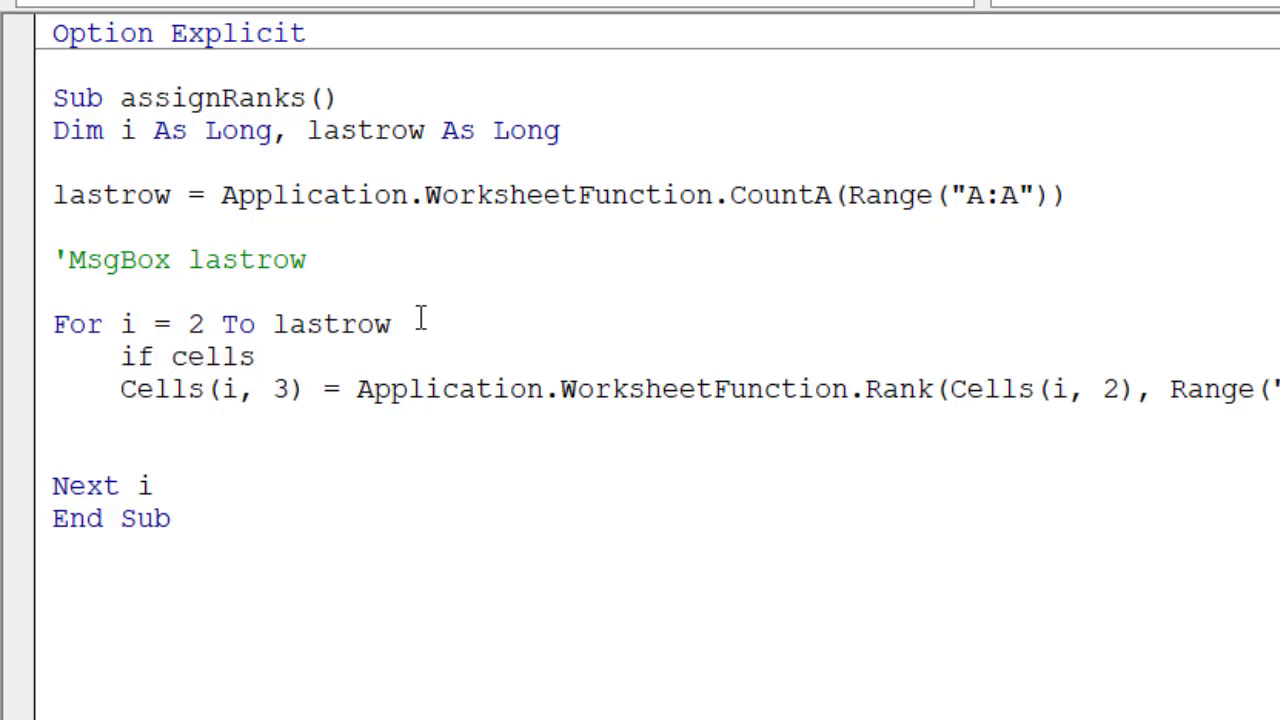
{"action": "type", "text": "(i,"}
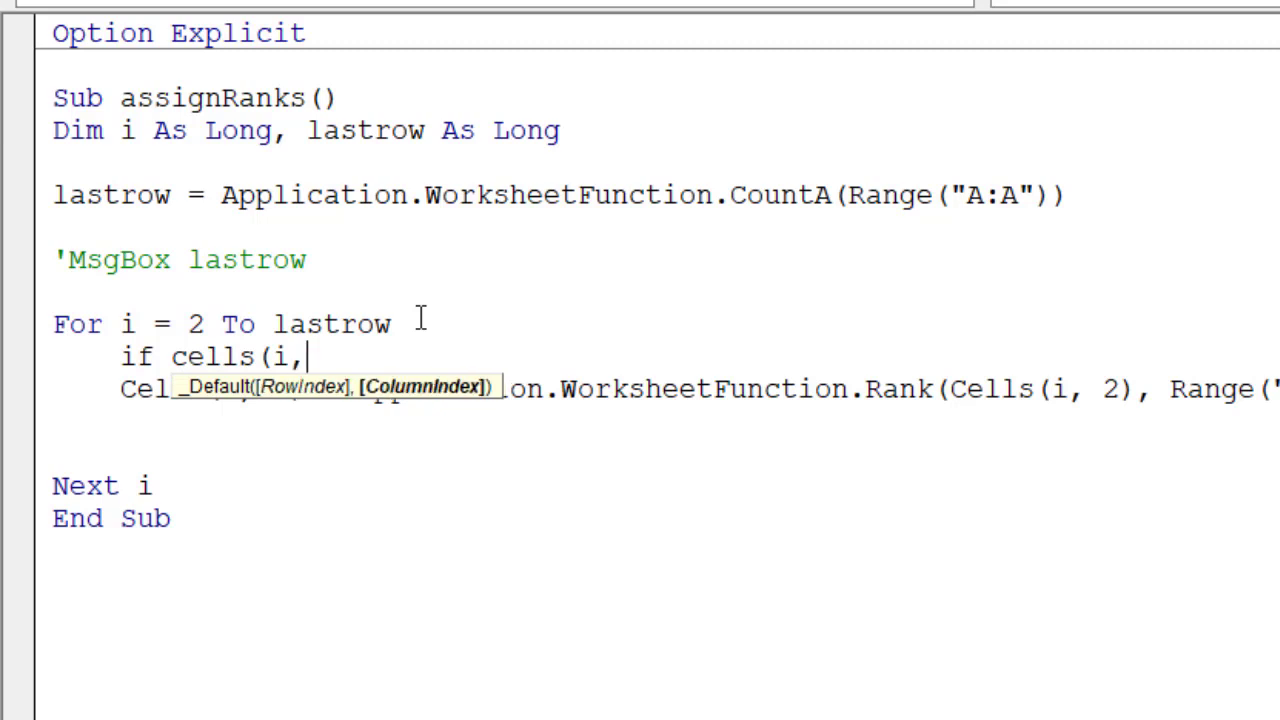
{"action": "type", "text": "2)"}
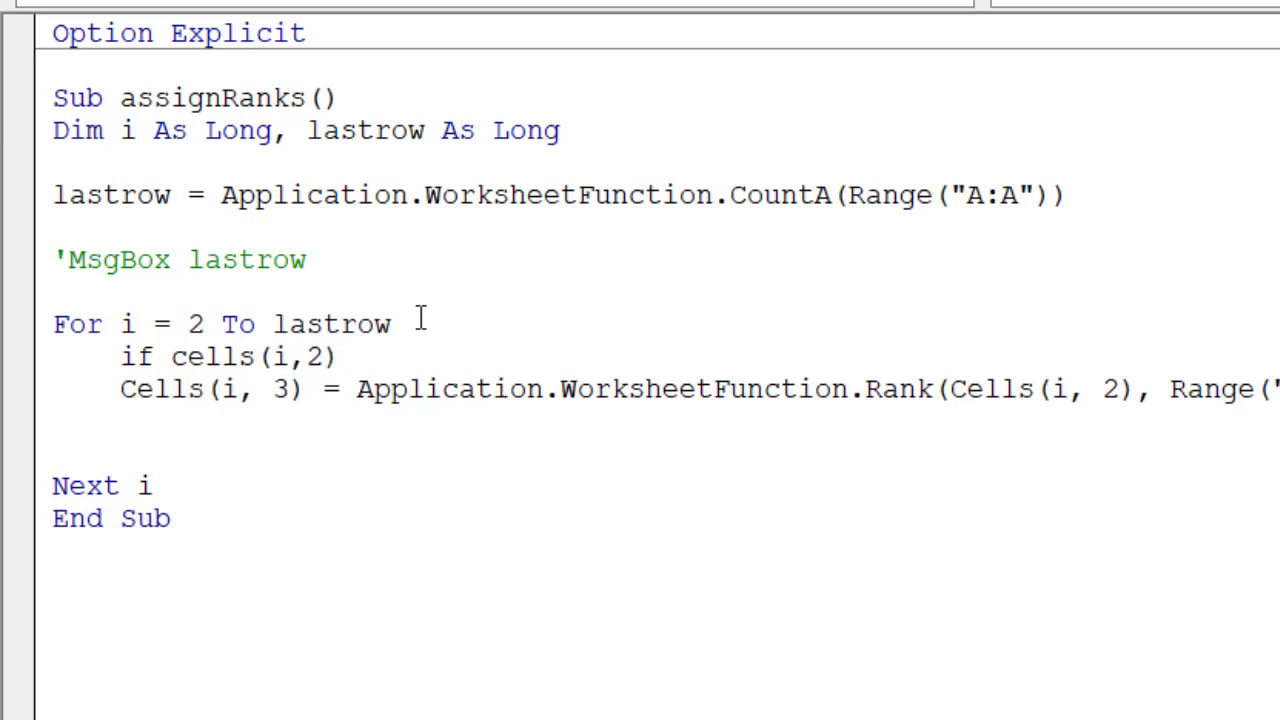
{"action": "type", "text": "<35 "}
{"action": "type", "text": "then"}
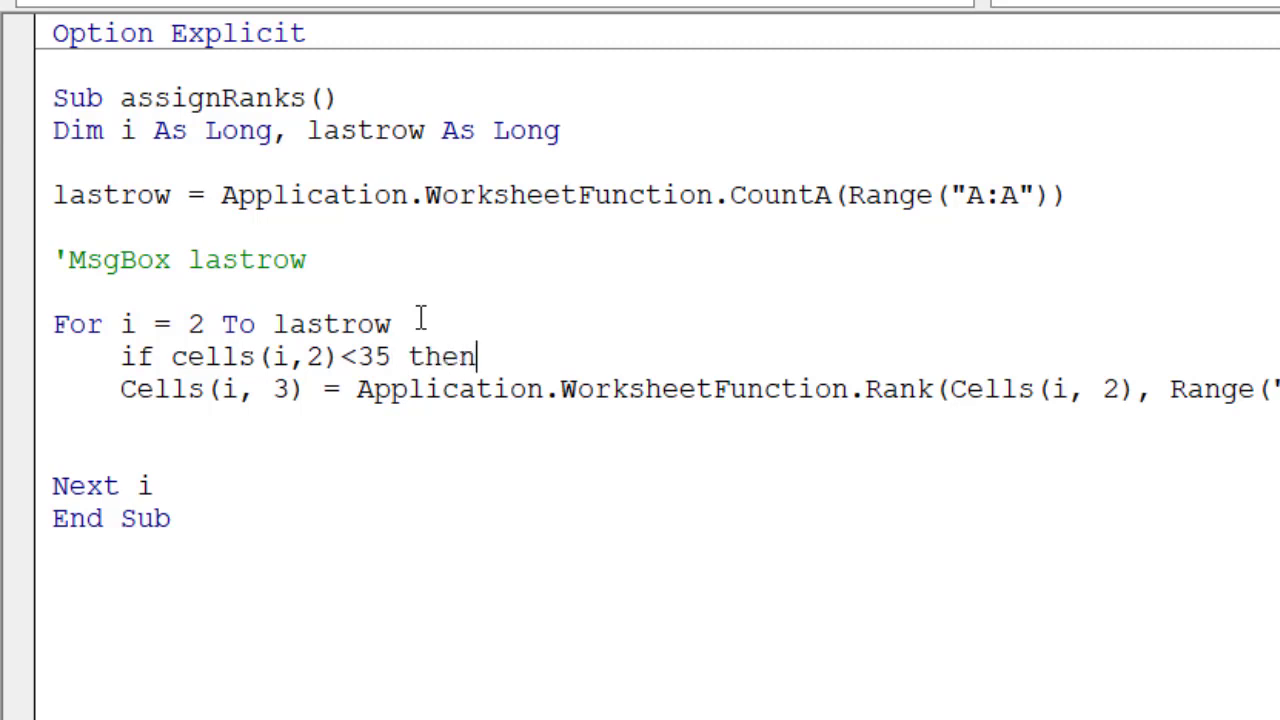
{"action": "key", "text": "Return"}
{"action": "key", "text": "Return"}
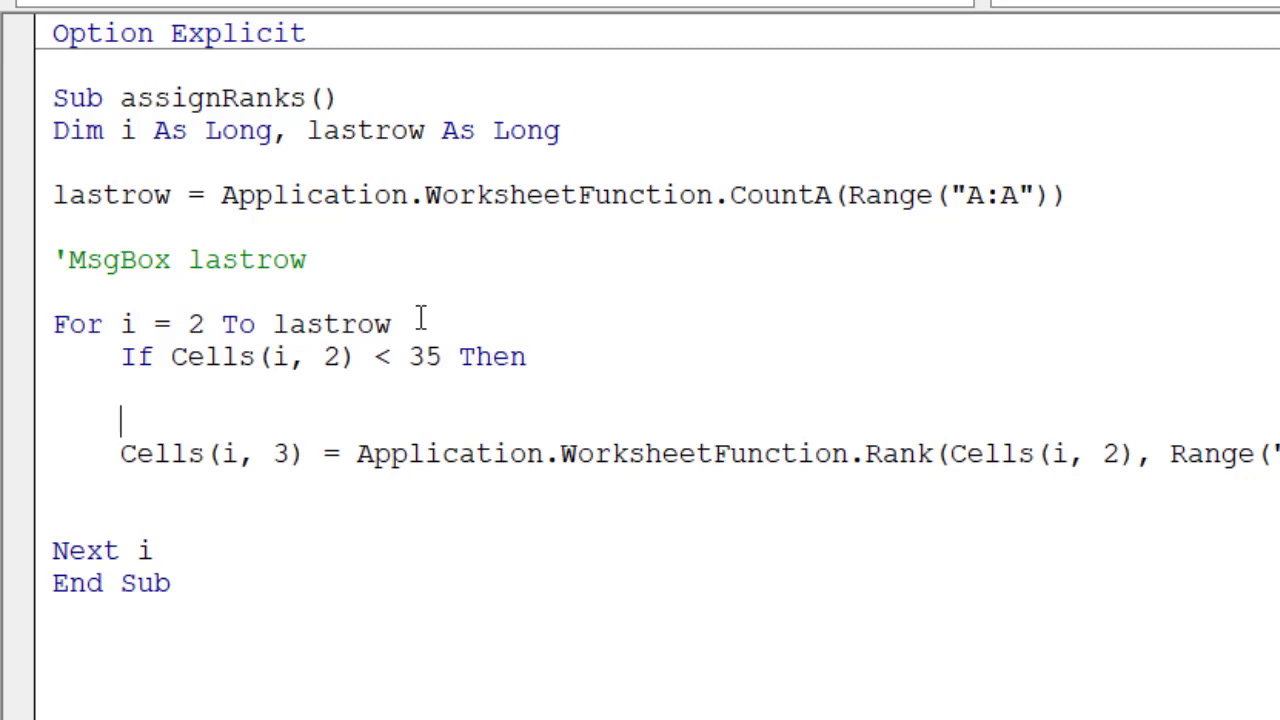
{"action": "key", "text": "Up"}
{"action": "key", "text": "BackSpace"}
{"action": "key", "text": "BackSpace"}
{"action": "key", "text": "BackSpace"}
{"action": "type", "text": "c"}
{"action": "type", "text": "ells"}
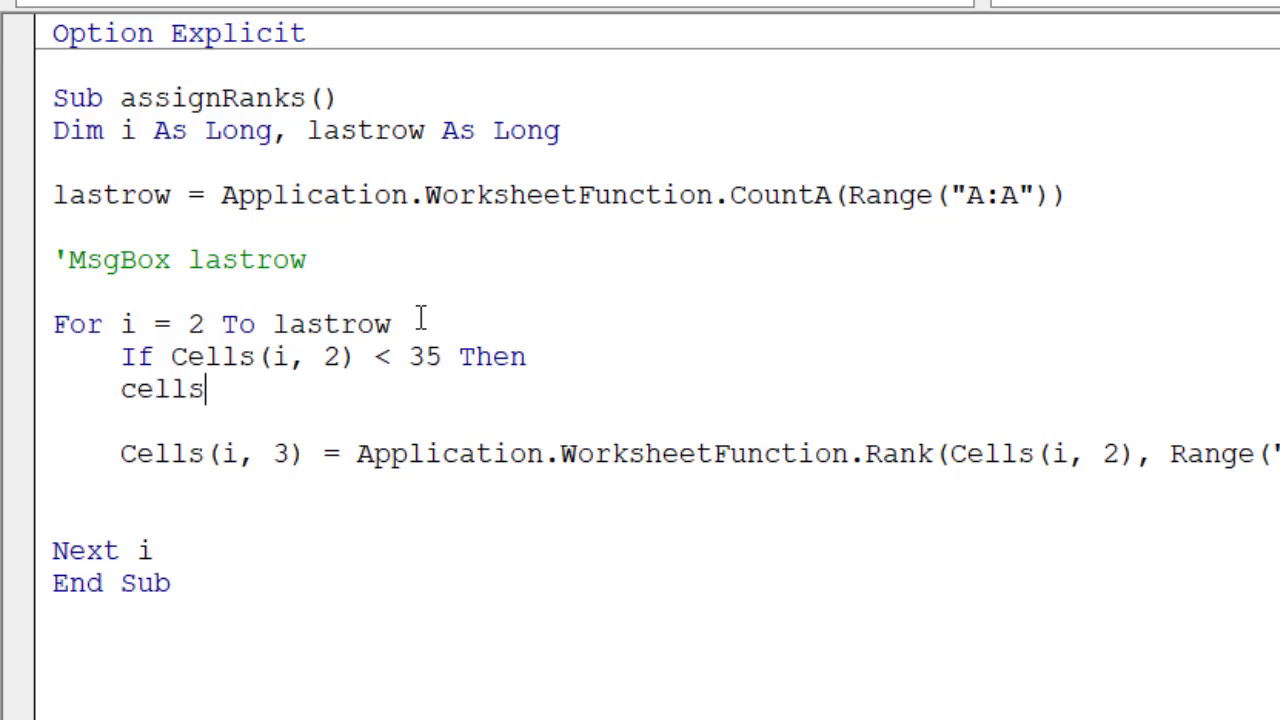
{"action": "type", "text": "("}
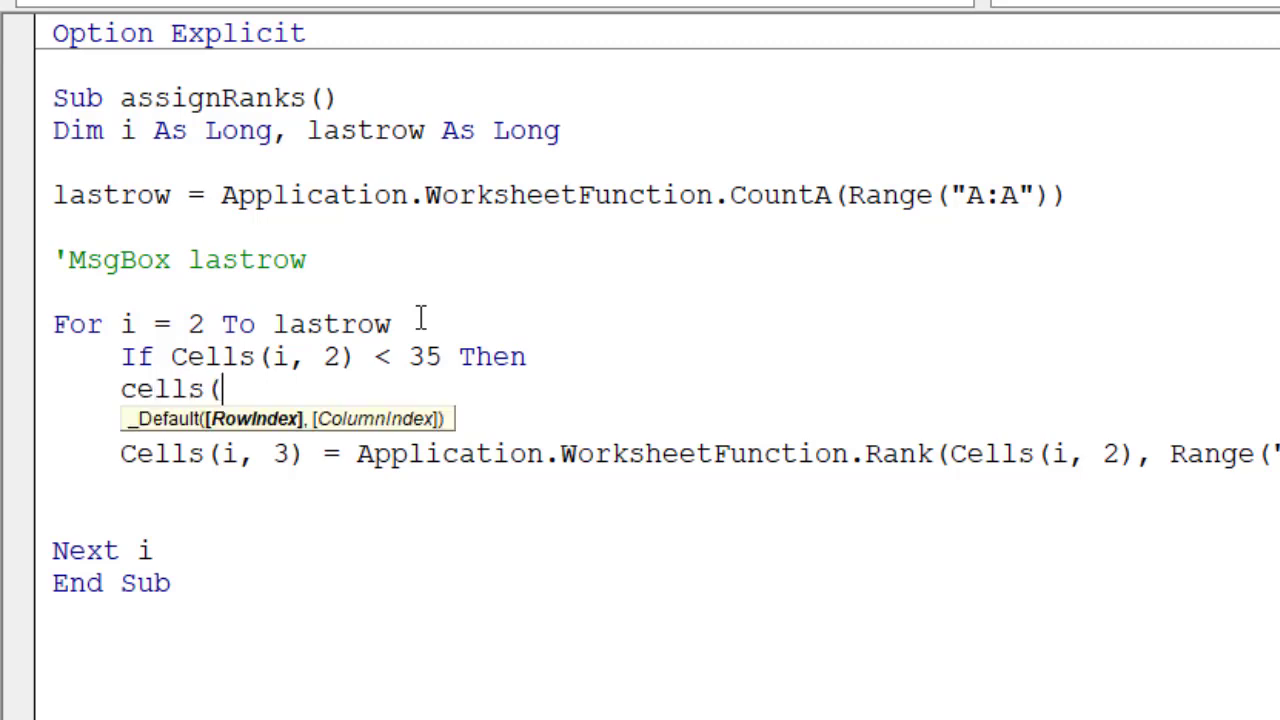
{"action": "type", "text": "i,3)"}
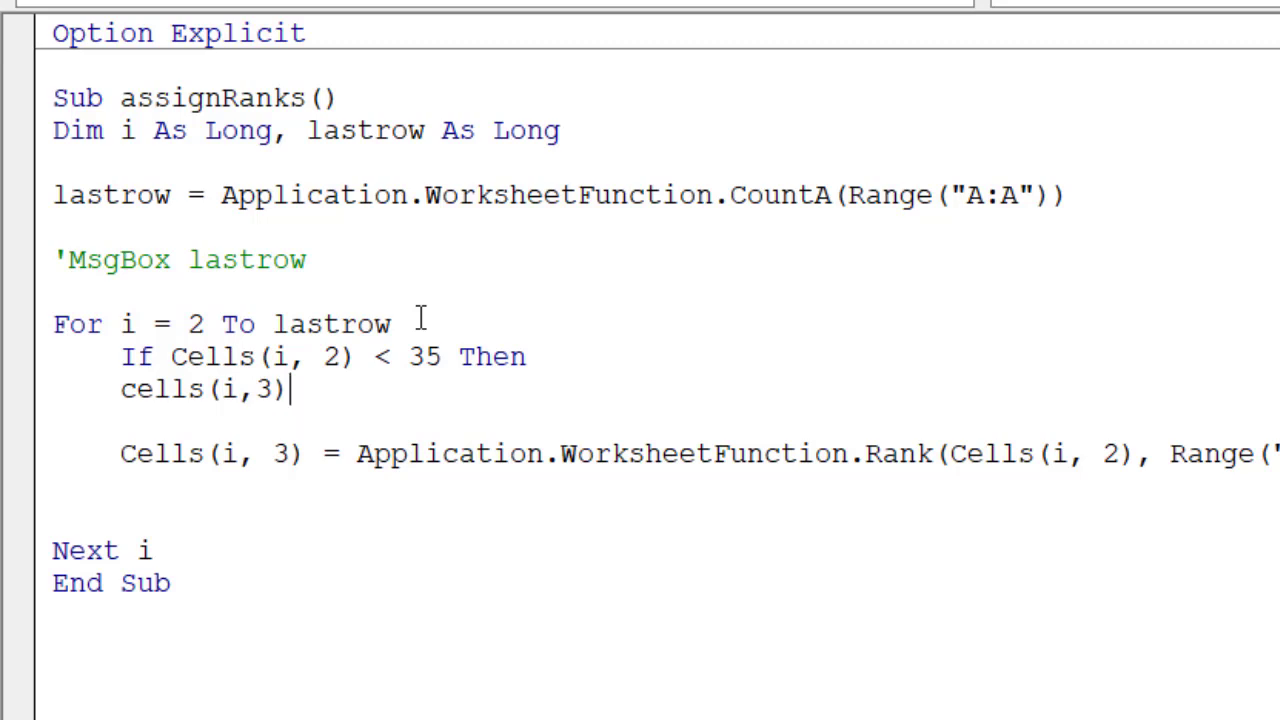
{"action": "type", "text": "="}
{"action": "type", "text": "\"Fail"}
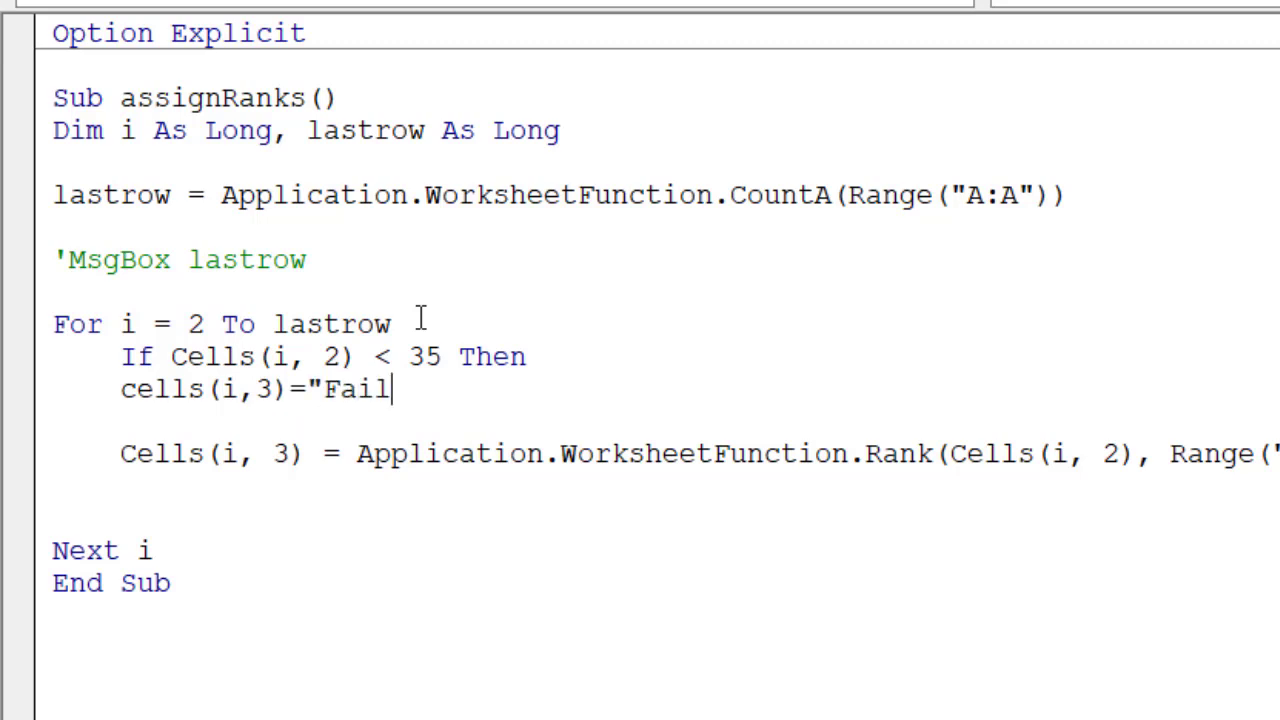
{"action": "type", "text": "\""}
{"action": "key", "text": "Return"}
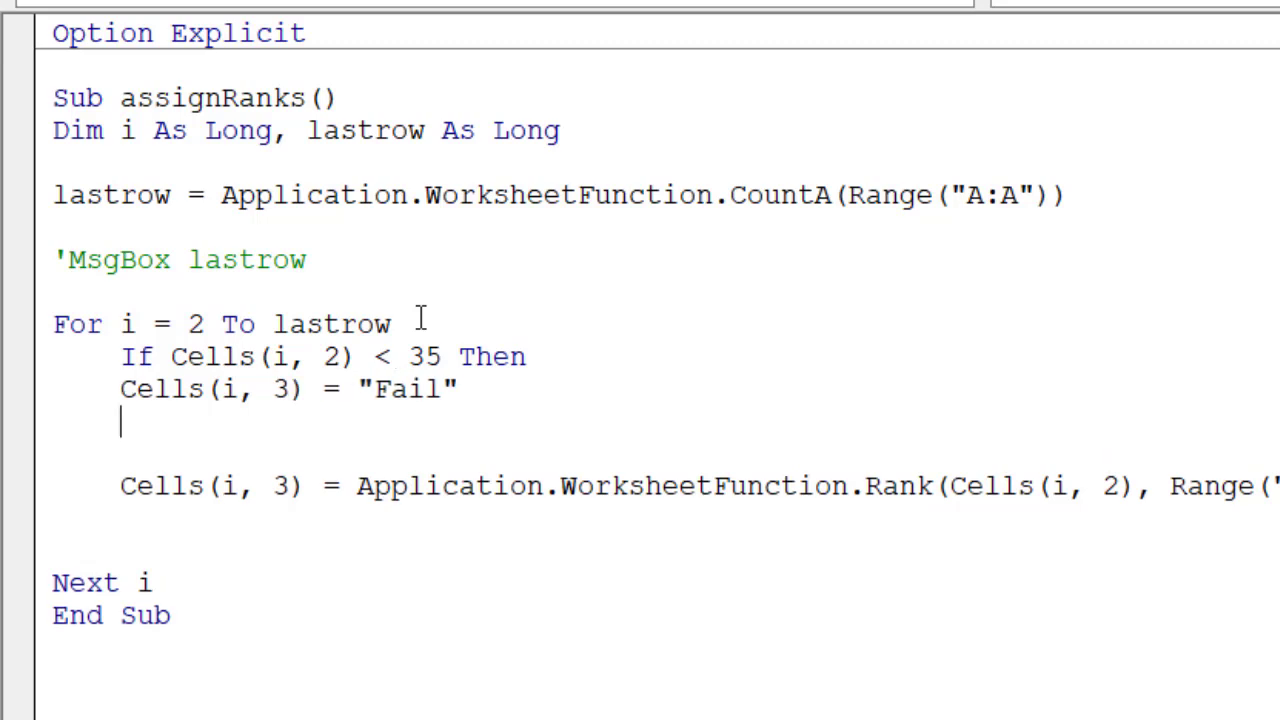
{"action": "type", "text": "e"}
{"action": "type", "text": "lse"}
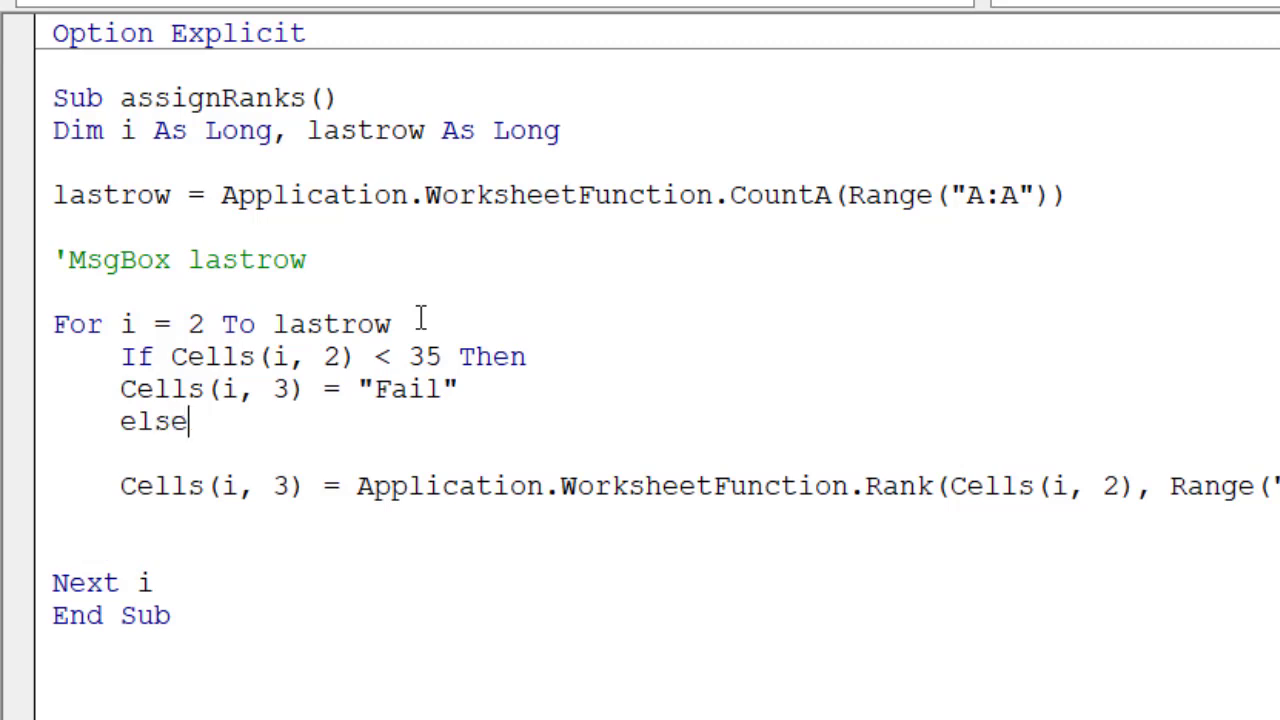
{"action": "key", "text": "Down"}
{"action": "key", "text": "Down"}
{"action": "key", "text": "Down"}
{"action": "type", "text": "end "}
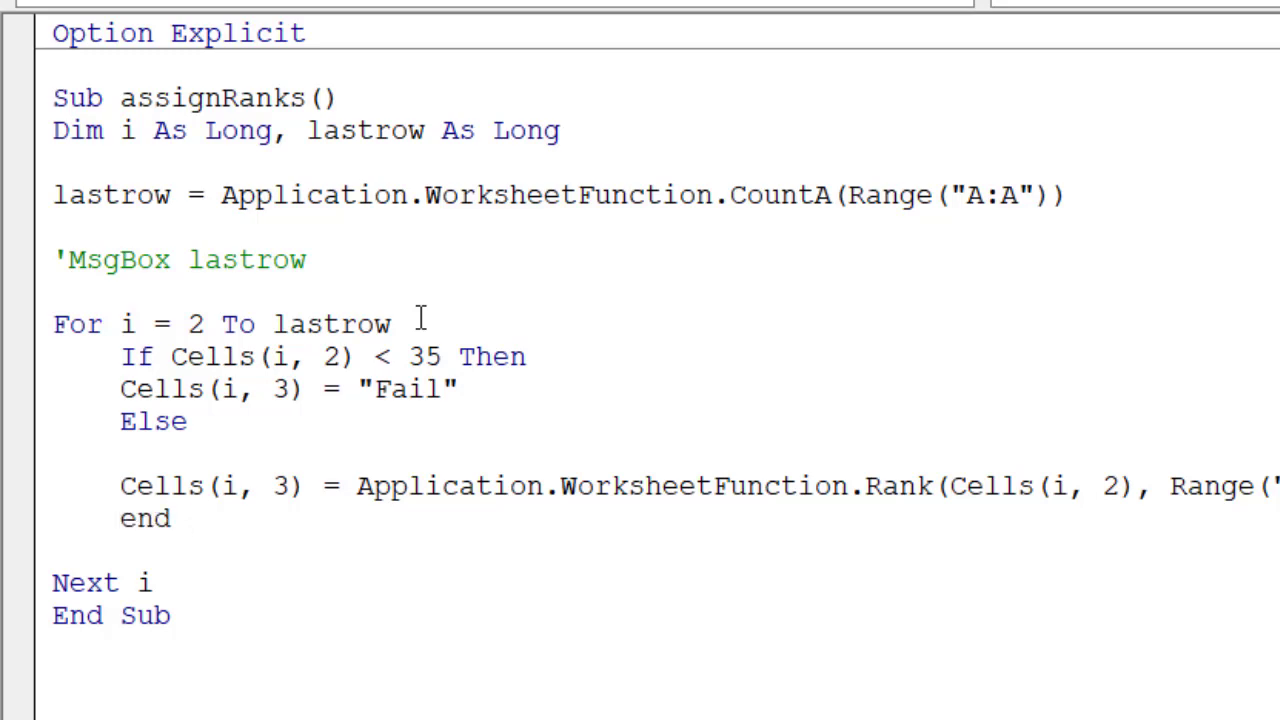
{"action": "type", "text": "if"}
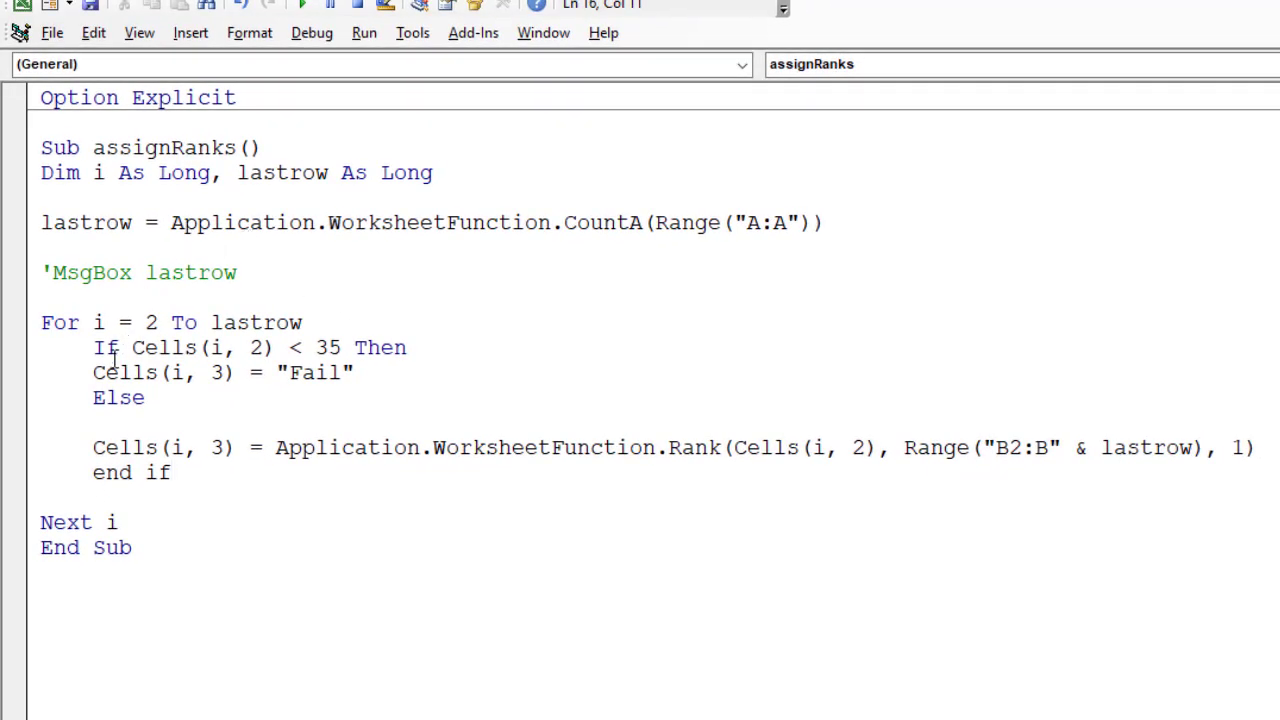
Indent the Fail and Rank lines and delete the blank line under Else
{"action": "left_click", "coordinate": [95, 372]}
{"action": "key", "text": "Tab"}
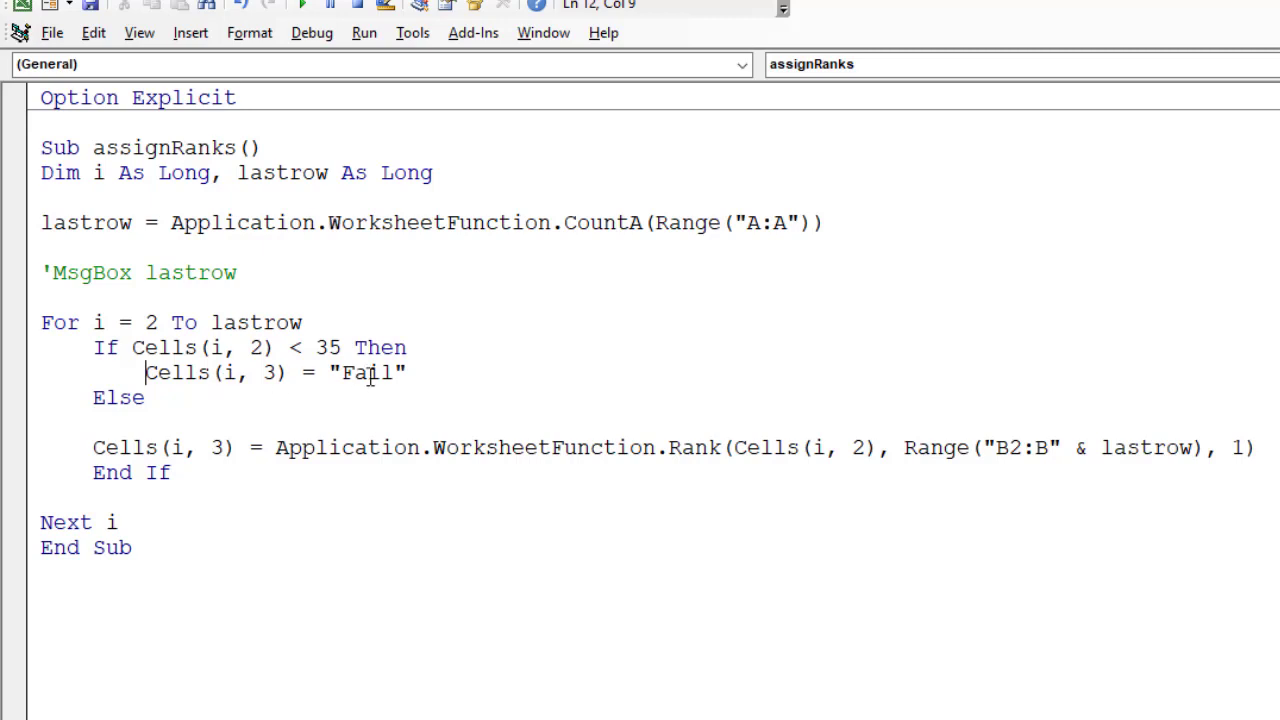
{"action": "left_click", "coordinate": [128, 423]}
{"action": "key", "text": "Delete"}
{"action": "left_click", "coordinate": [93, 422]}
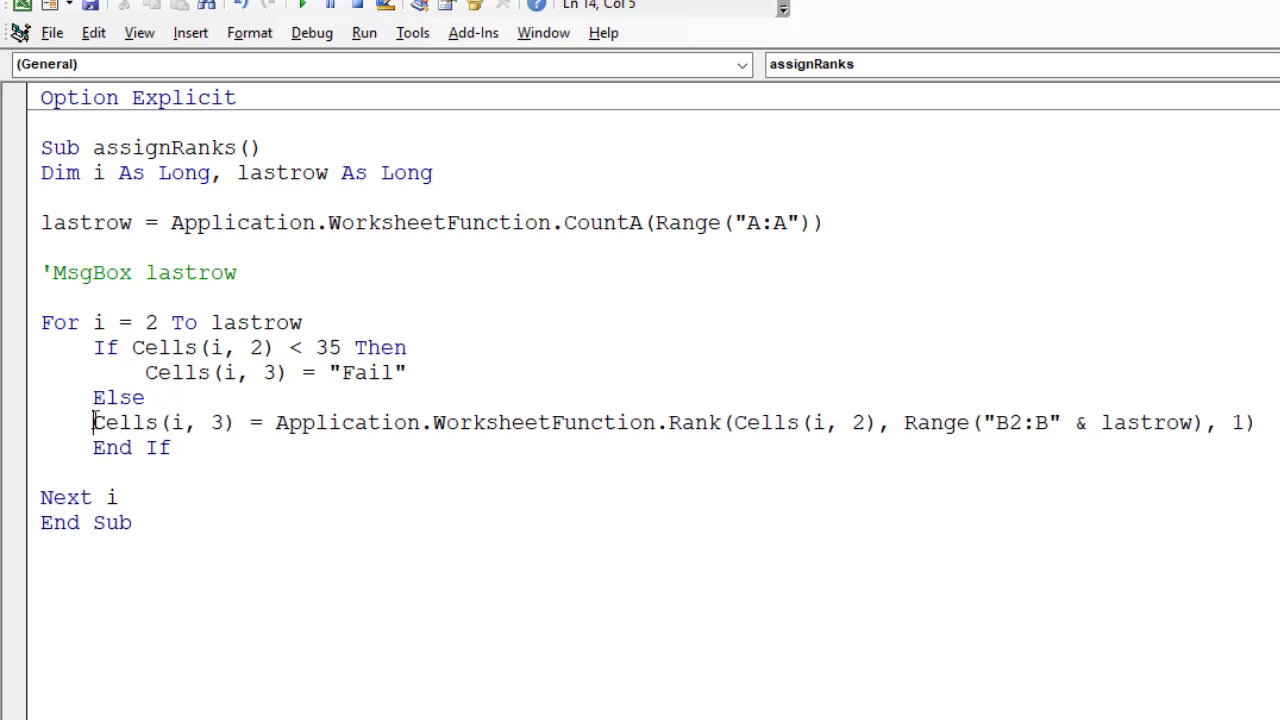
{"action": "key", "text": "Tab"}
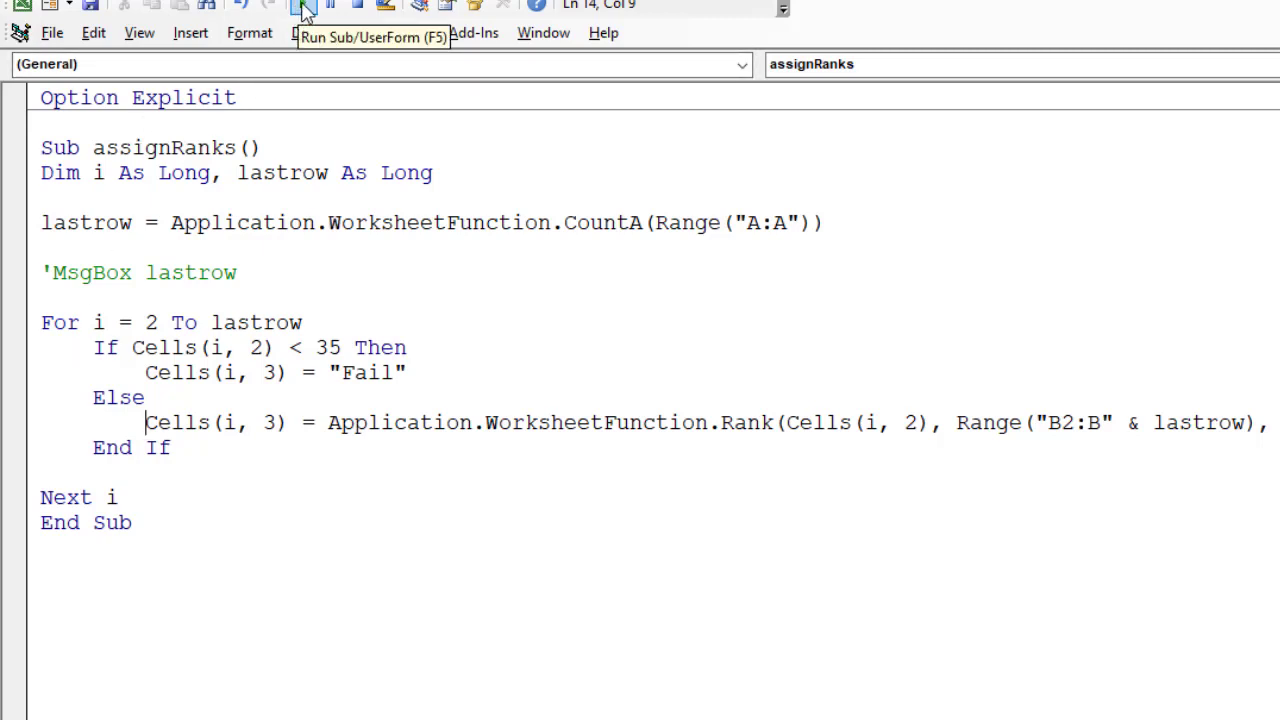
{"action": "left_click", "coordinate": [20, 8]}
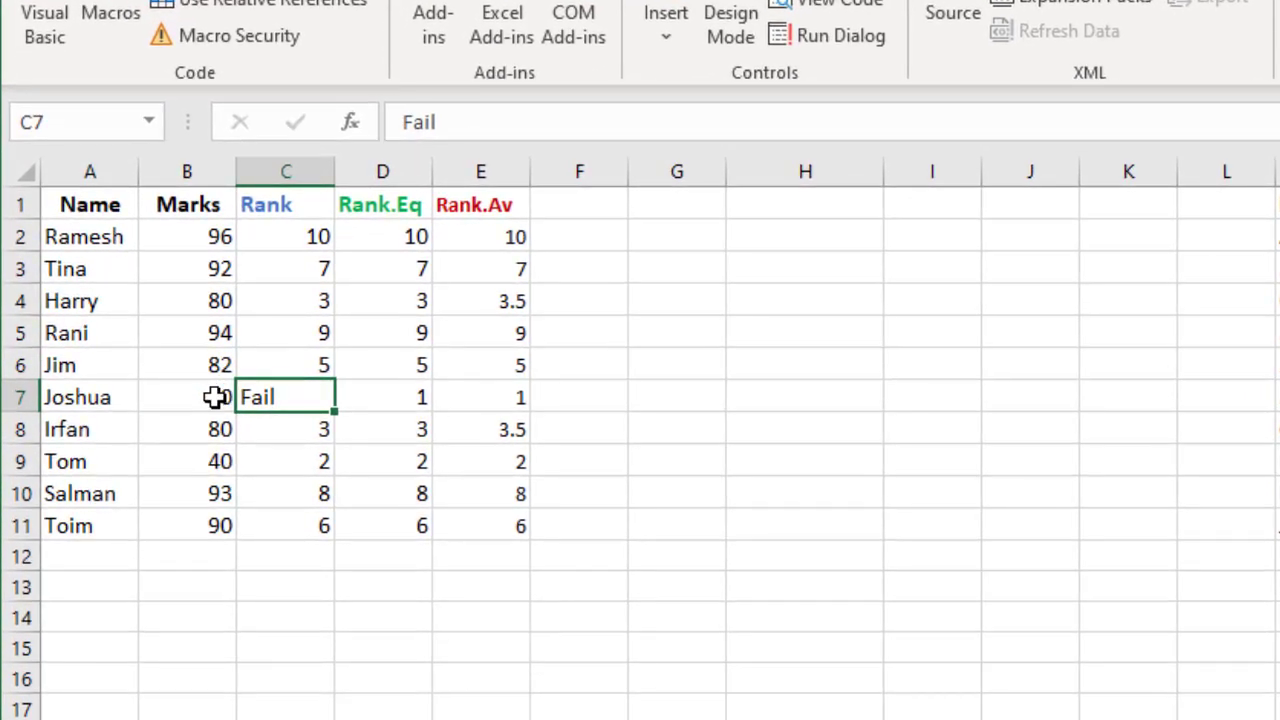
{"action": "left_click", "coordinate": [163, 388]}
{"action": "left_click", "coordinate": [294, 397]}
{"action": "left_click", "coordinate": [212, 432]}
{"action": "left_click", "coordinate": [216, 299]}
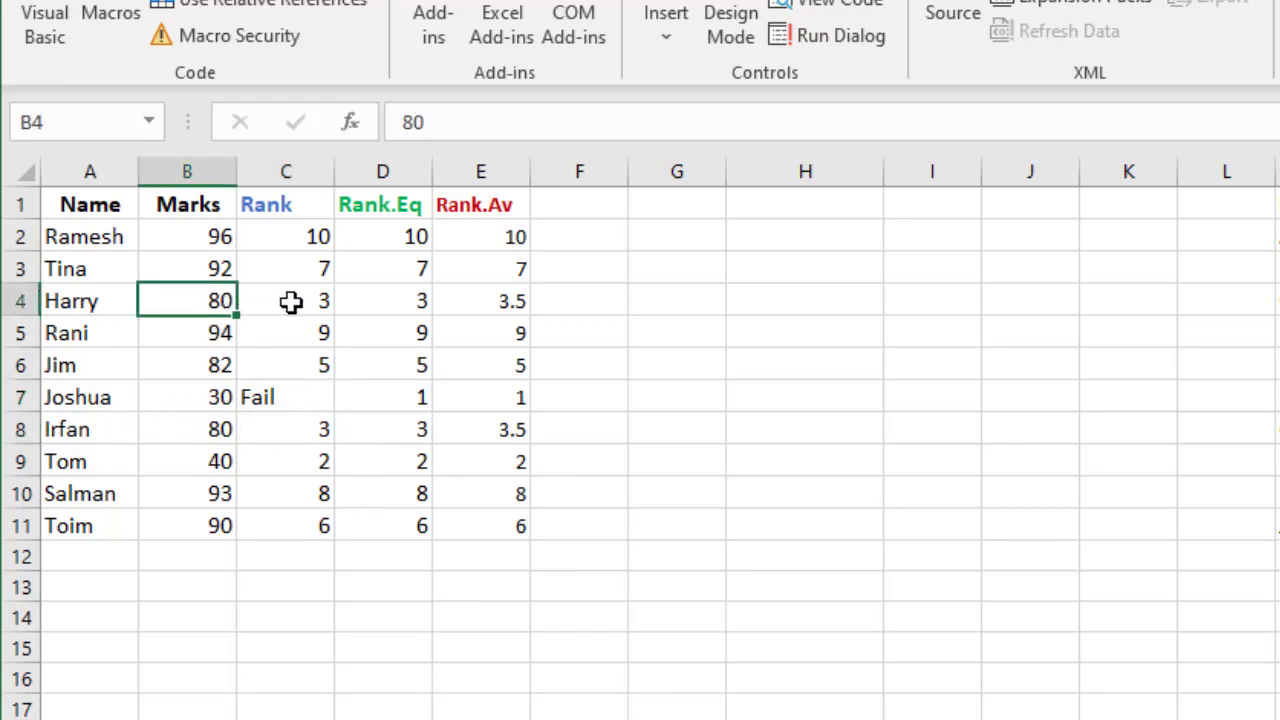
{"action": "left_click", "coordinate": [214, 430]}
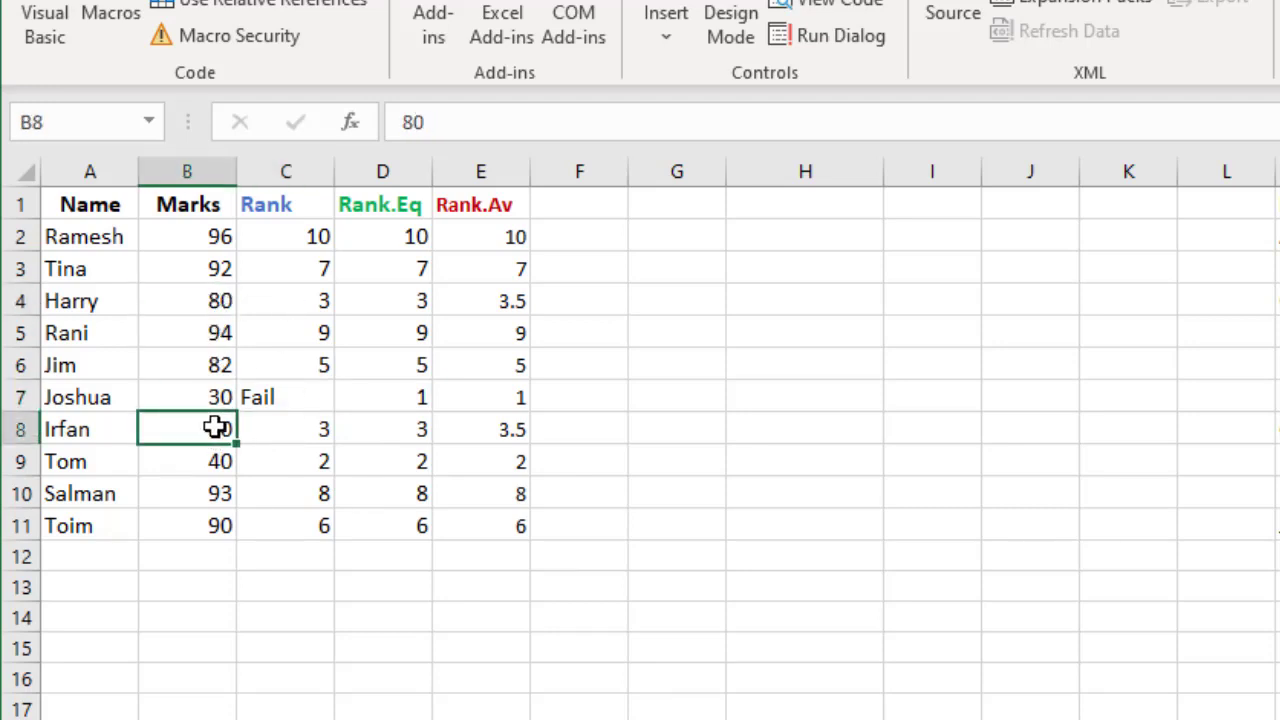
{"action": "left_click", "coordinate": [315, 428]}
{"action": "left_click", "coordinate": [320, 306]}
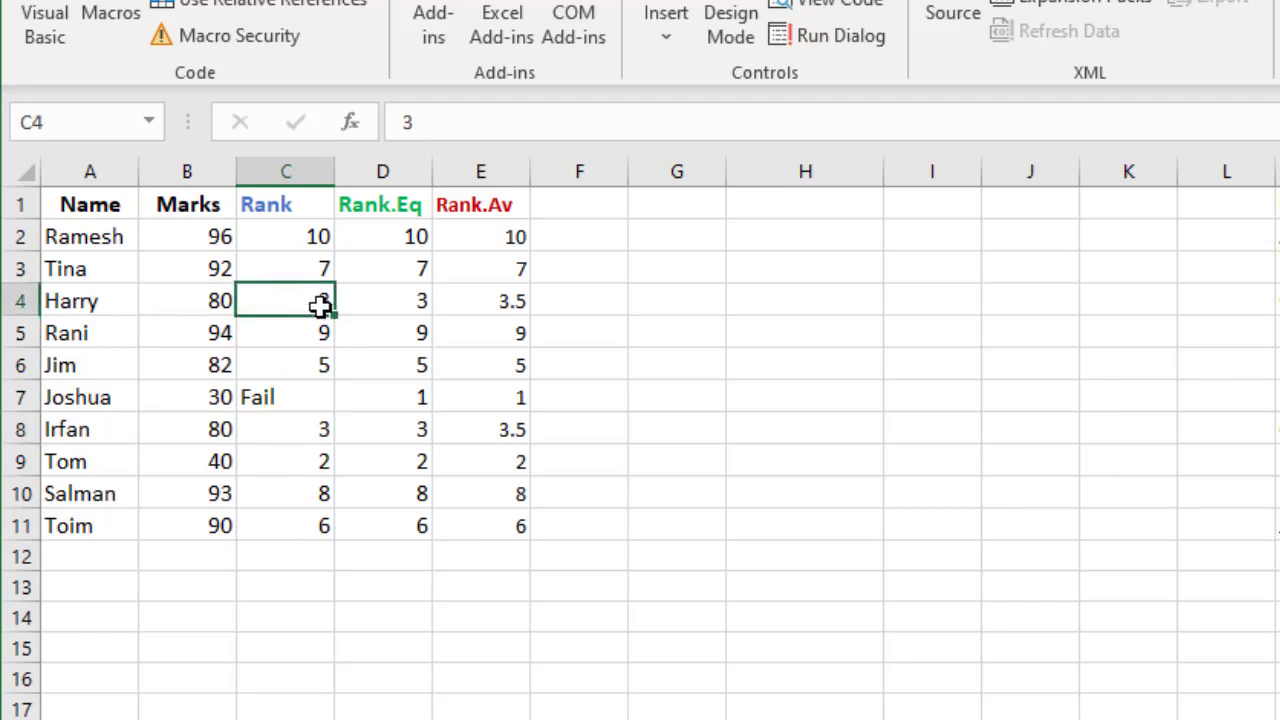
{"action": "left_click", "coordinate": [325, 430]}
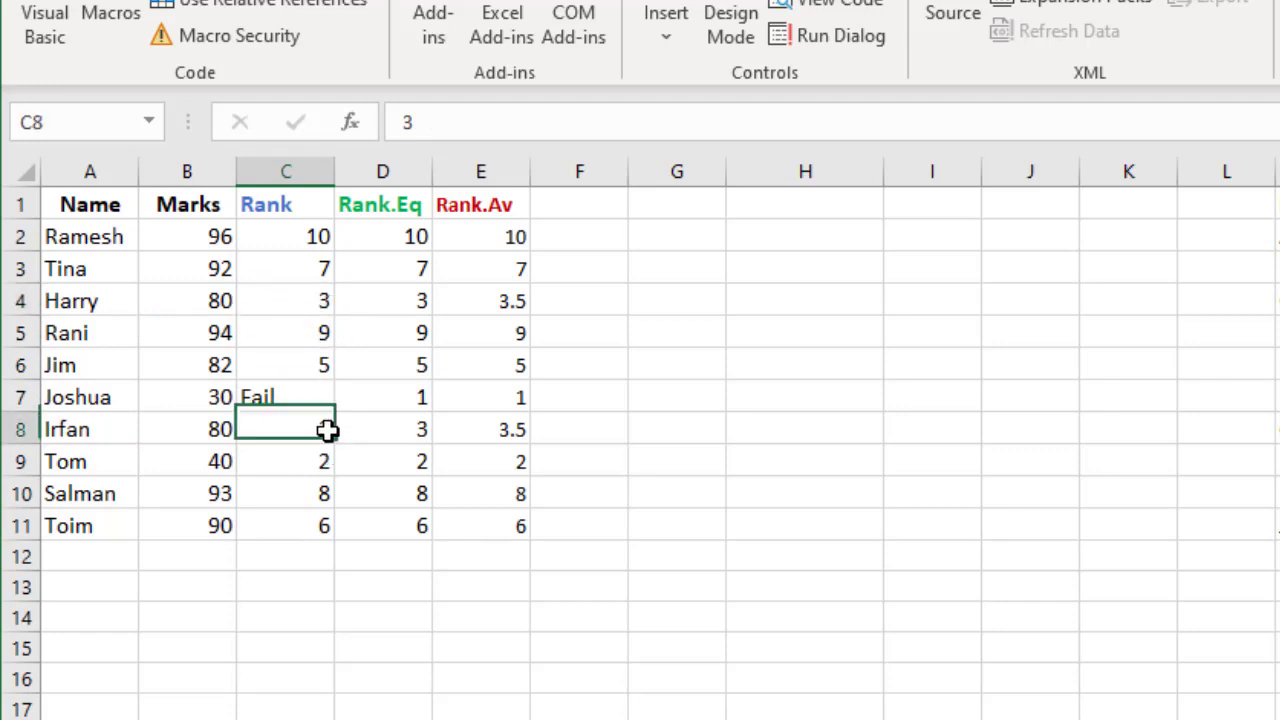
{"action": "left_click", "coordinate": [315, 306]}
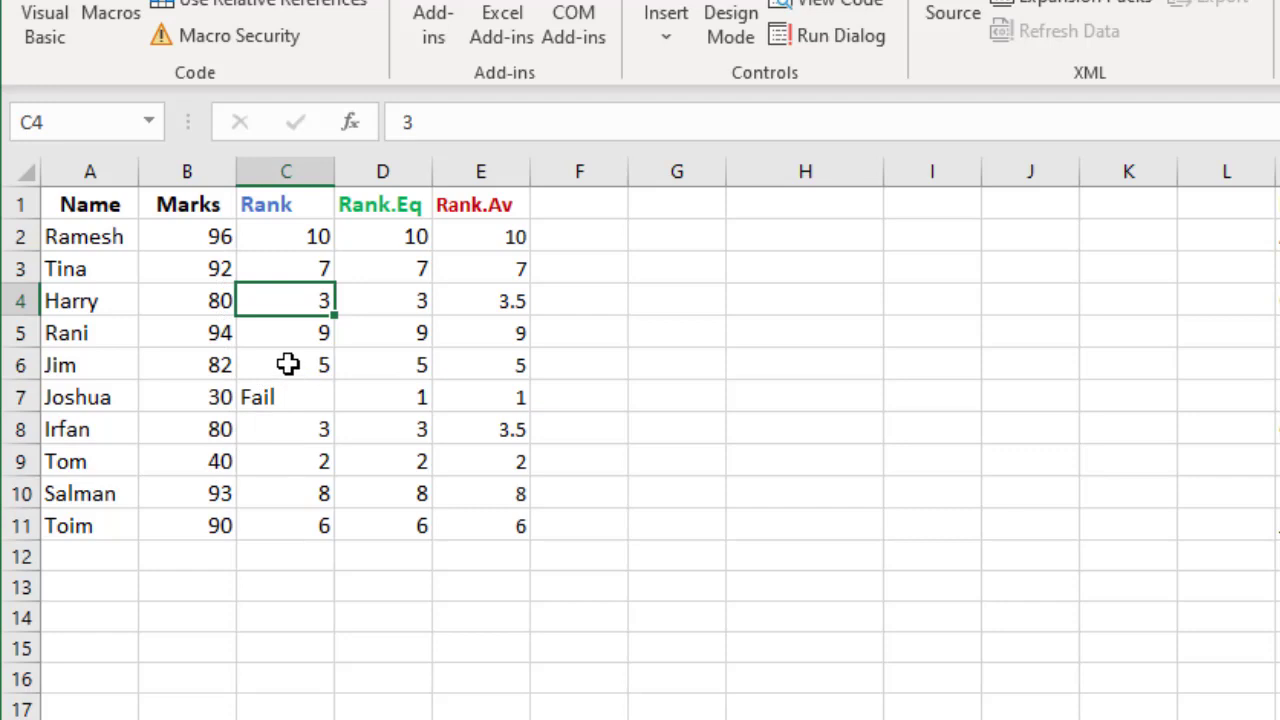
{"action": "left_click", "coordinate": [288, 364]}
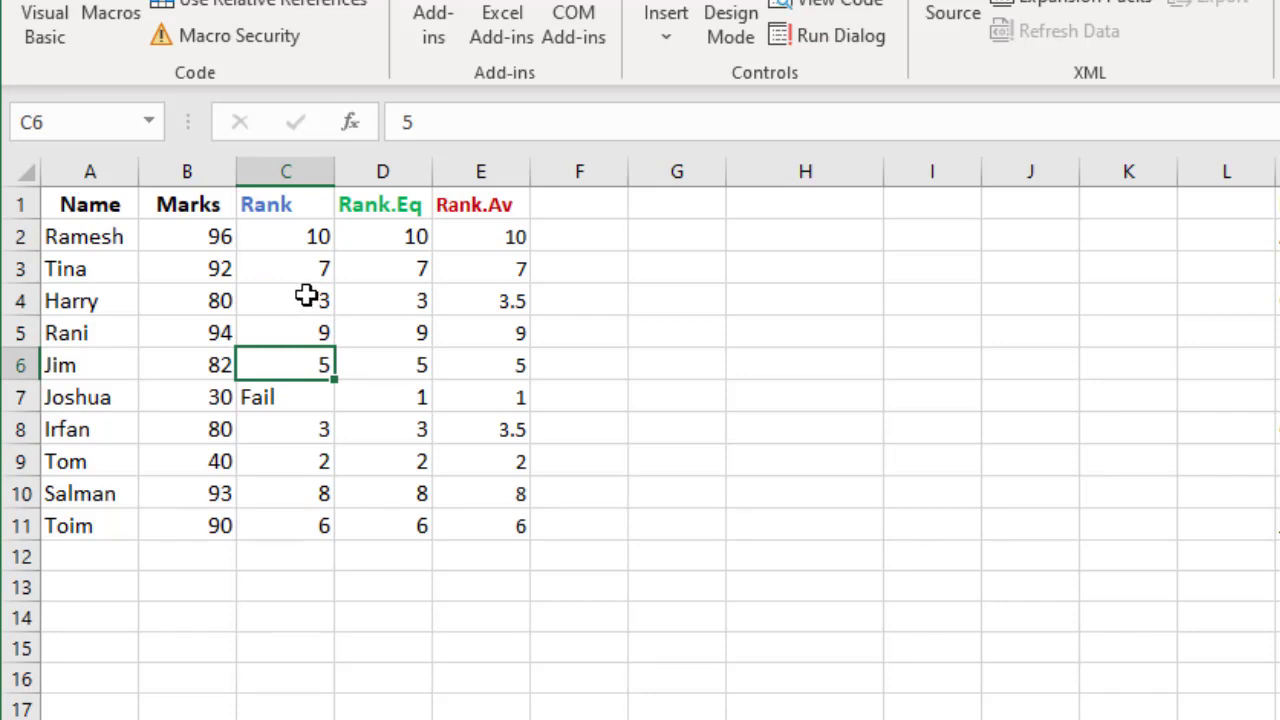
{"action": "left_click", "coordinate": [306, 295]}
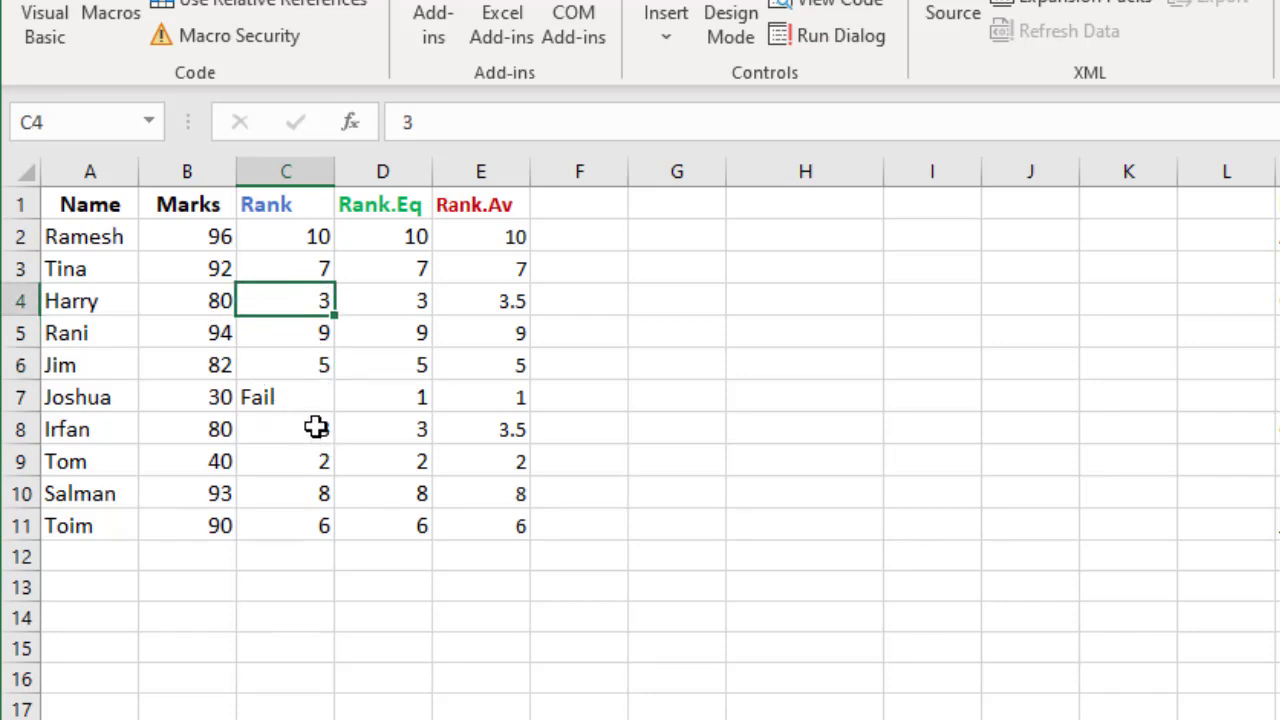
{"action": "left_click", "coordinate": [316, 427]}
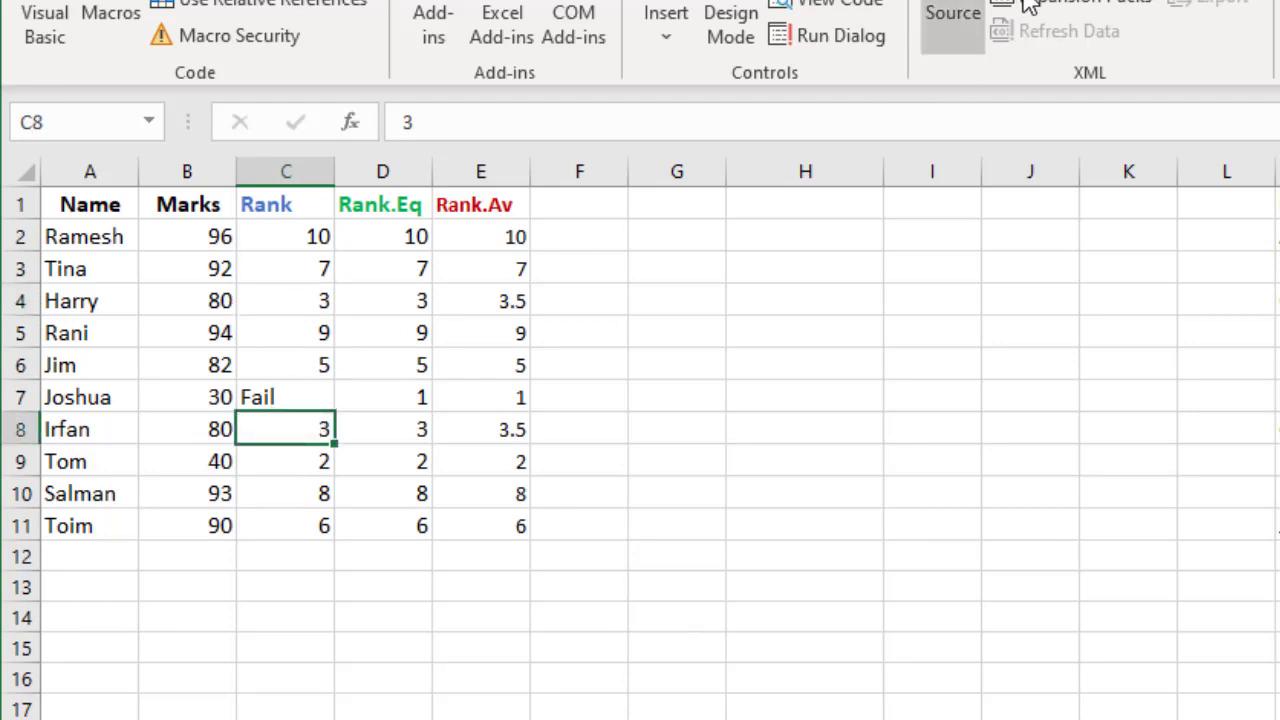
{"action": "left_click", "coordinate": [50, 20]}
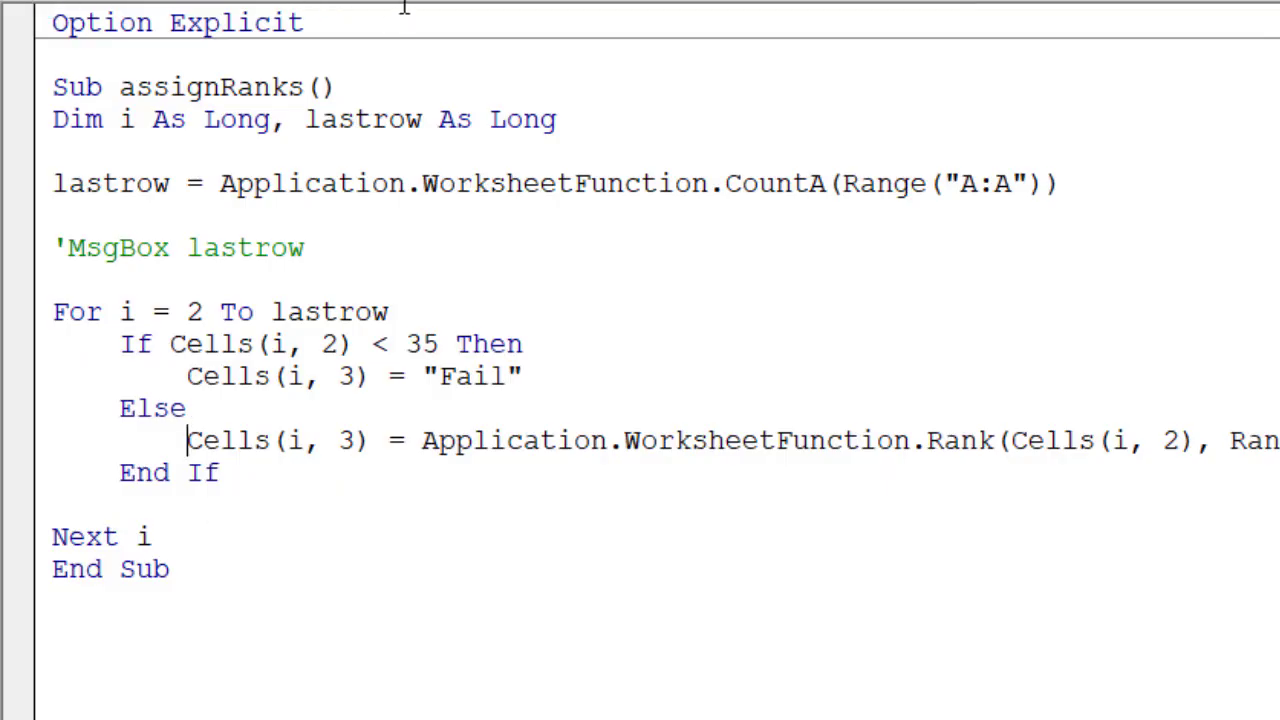
Create Module2 through Insert > Module in the VBA editor
{"action": "left_click", "coordinate": [192, 80]}
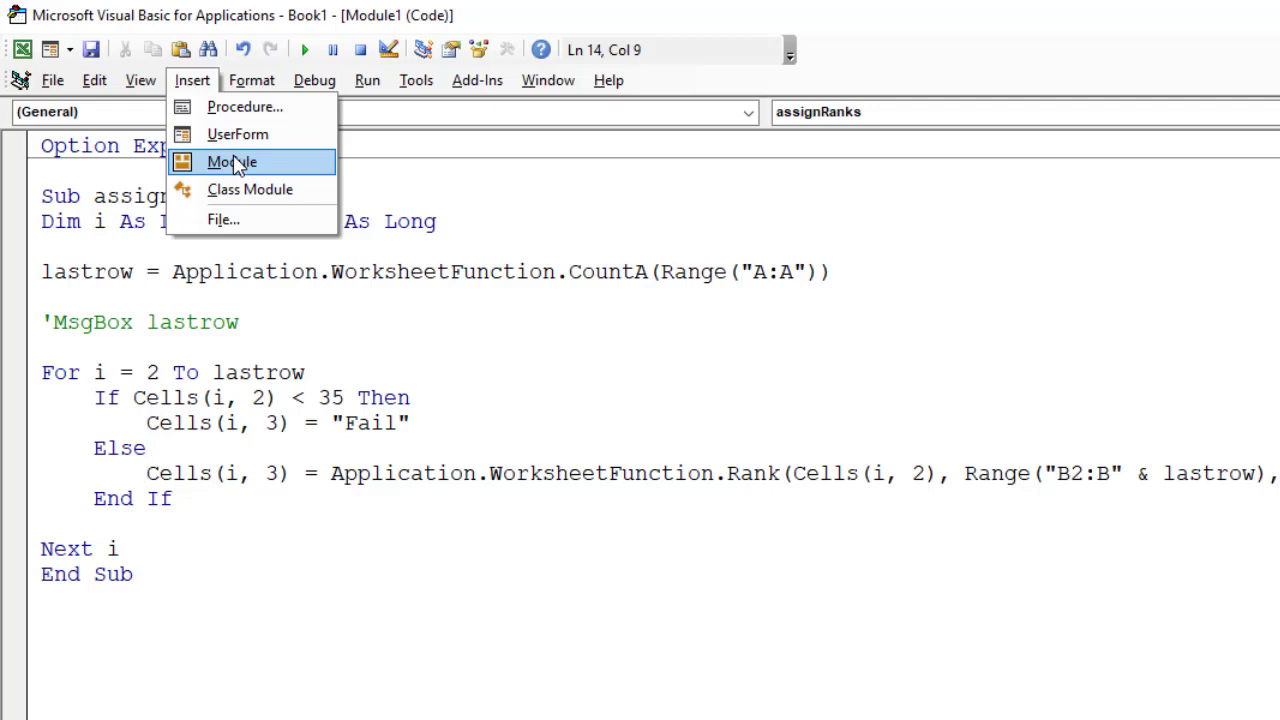
{"action": "left_click", "coordinate": [236, 162]}
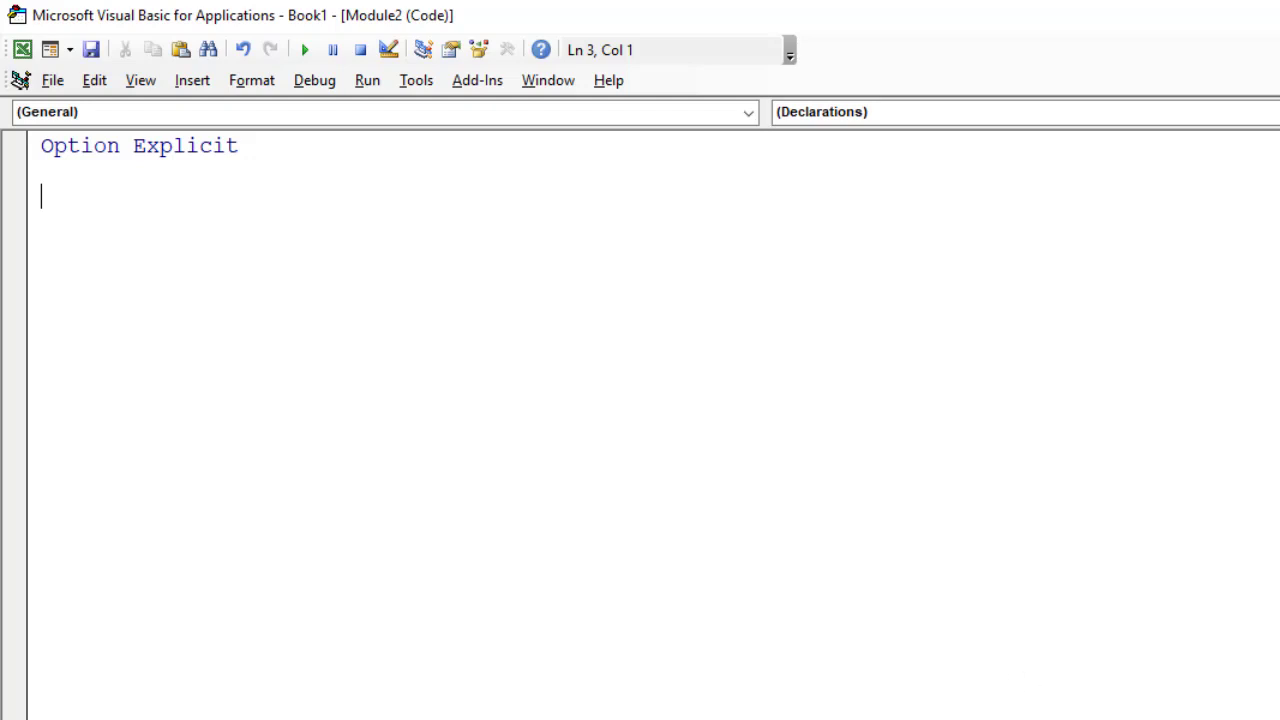
Paste assigningRankToSameRanks into Module2 and review its declarations, lastrow line and tie check
{"action": "key", "text": "ctrl+v"}
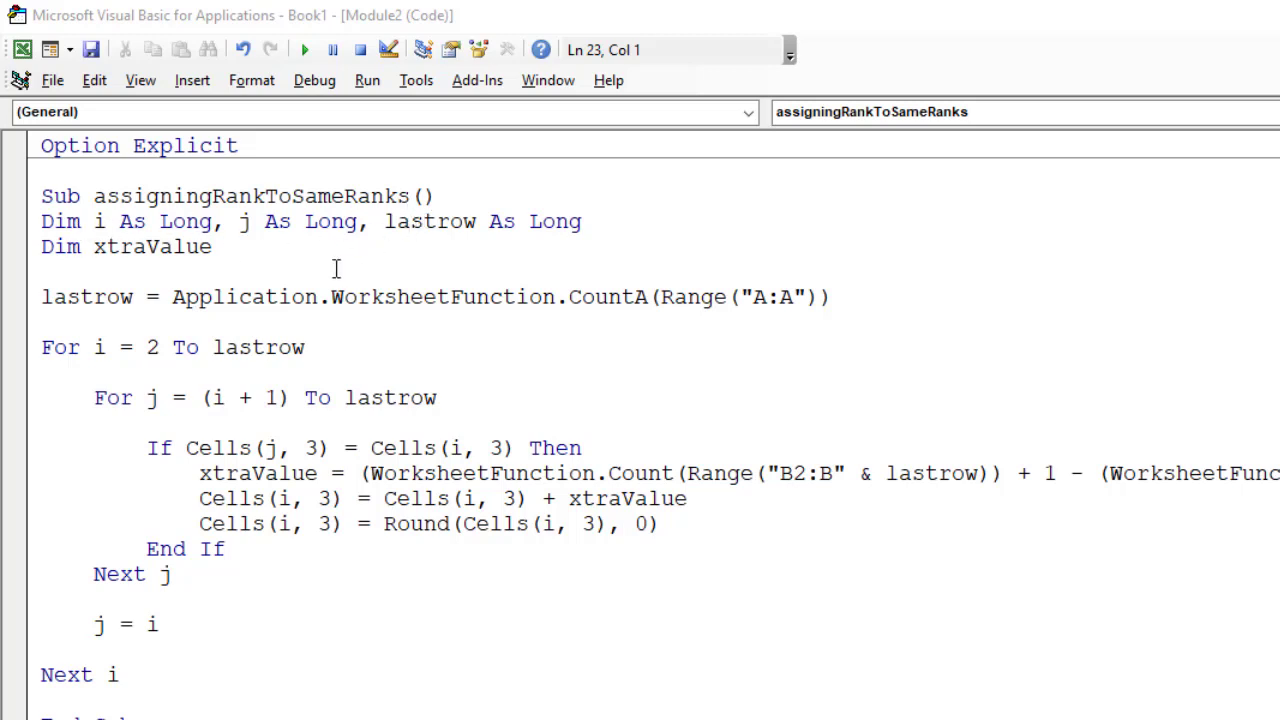
{"action": "left_click", "coordinate": [229, 249]}
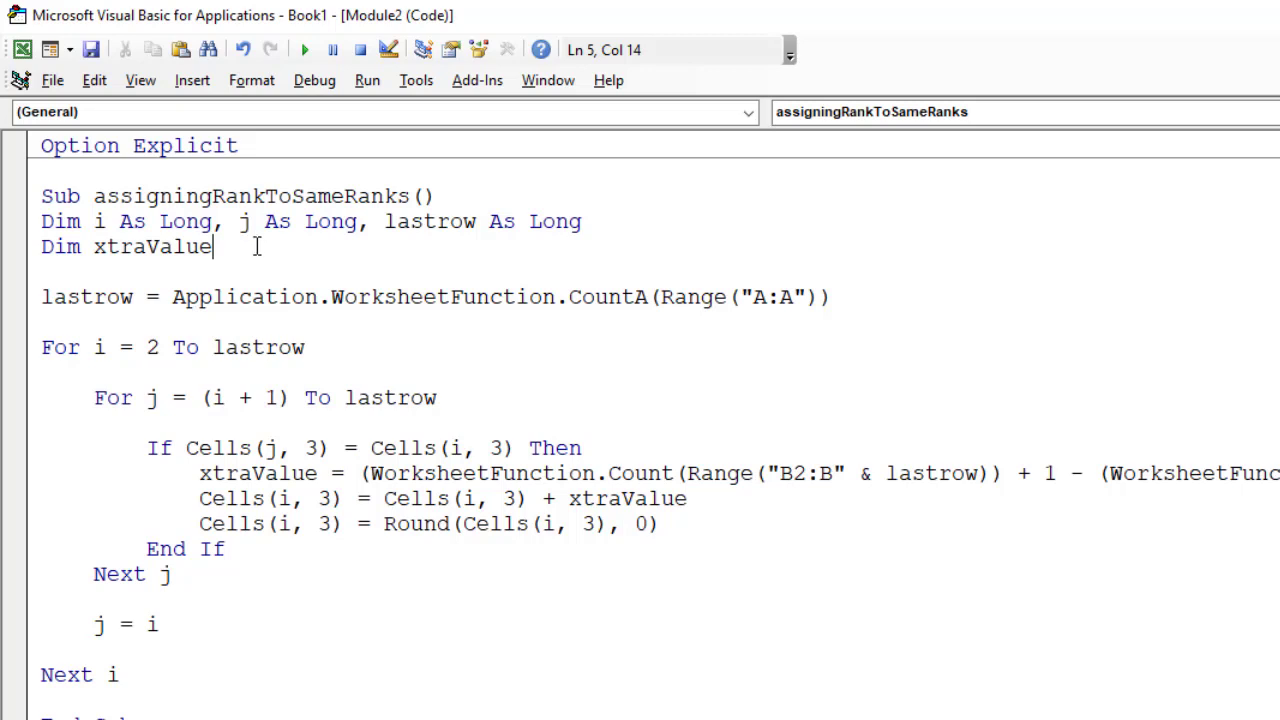
{"action": "left_click", "coordinate": [348, 297]}
{"action": "left_click", "coordinate": [270, 422]}
{"action": "left_click", "coordinate": [411, 447]}
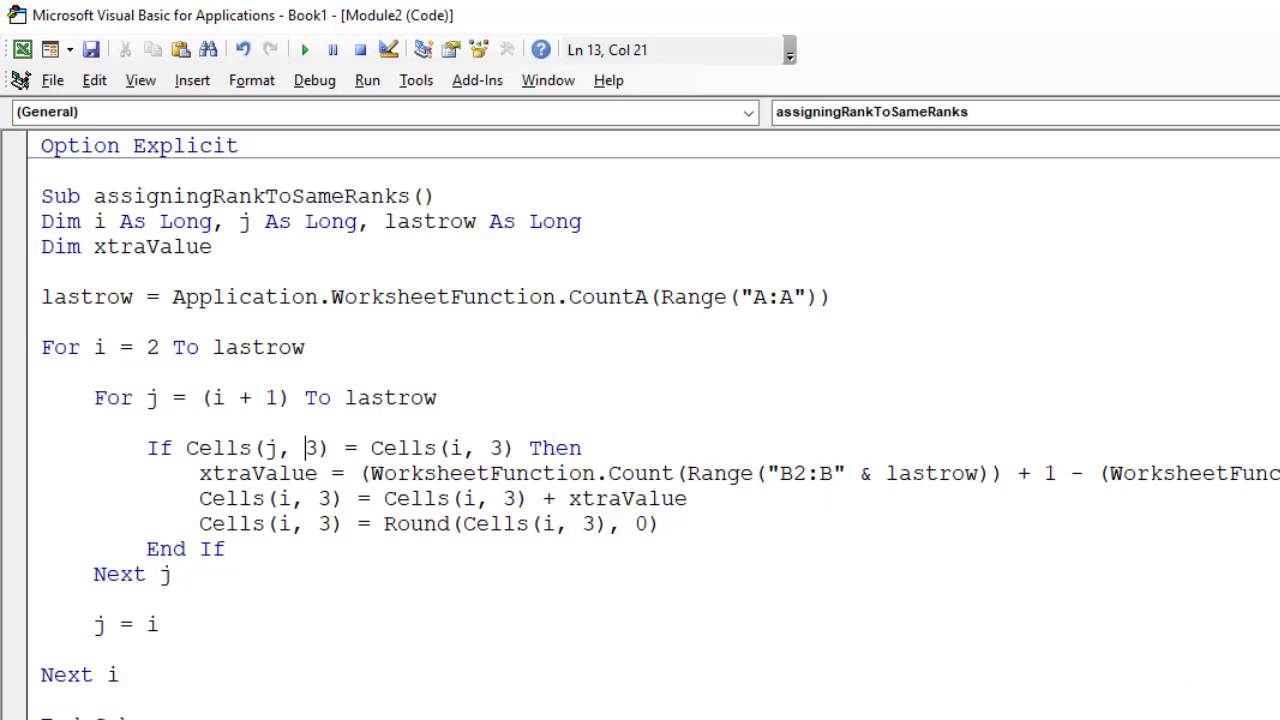
{"action": "scroll", "coordinate": [640, 420], "scroll_direction": "right", "scroll_amount": 5}
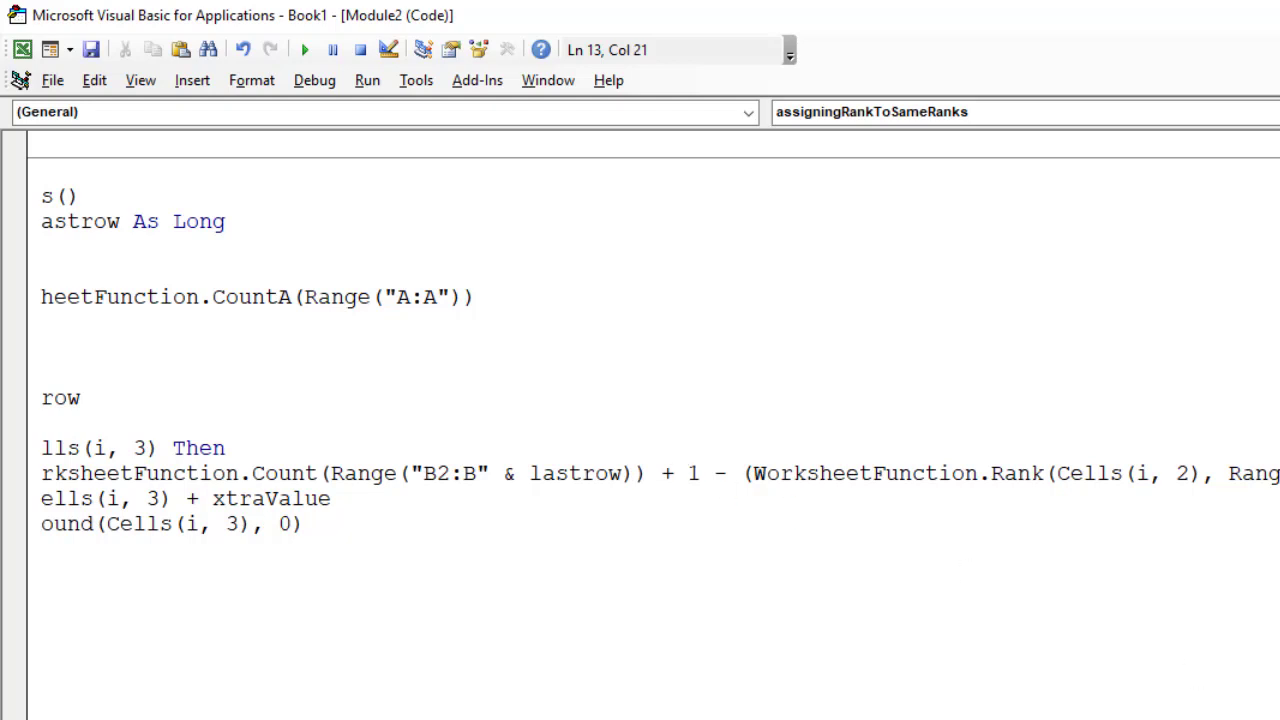
{"action": "scroll", "coordinate": [640, 420], "scroll_direction": "right", "scroll_amount": 5}
{"action": "scroll", "coordinate": [640, 473], "scroll_direction": "right", "scroll_amount": 5}
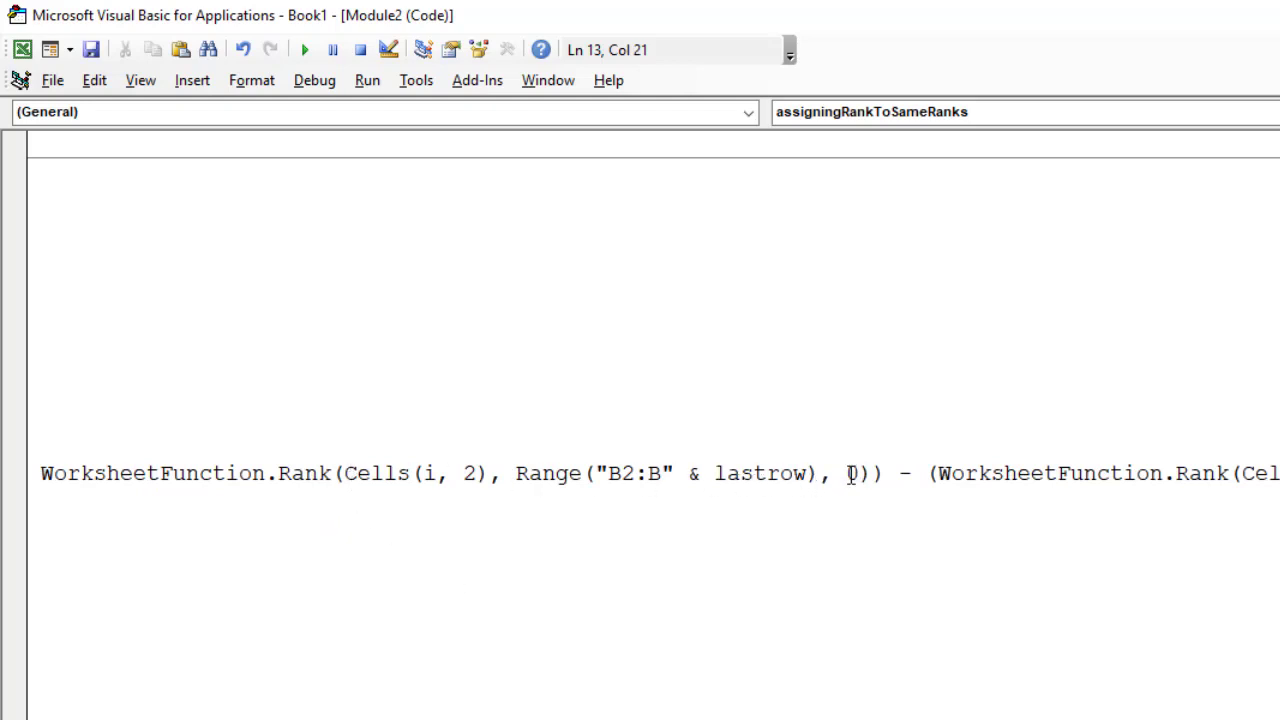
{"action": "left_click", "coordinate": [851, 474]}
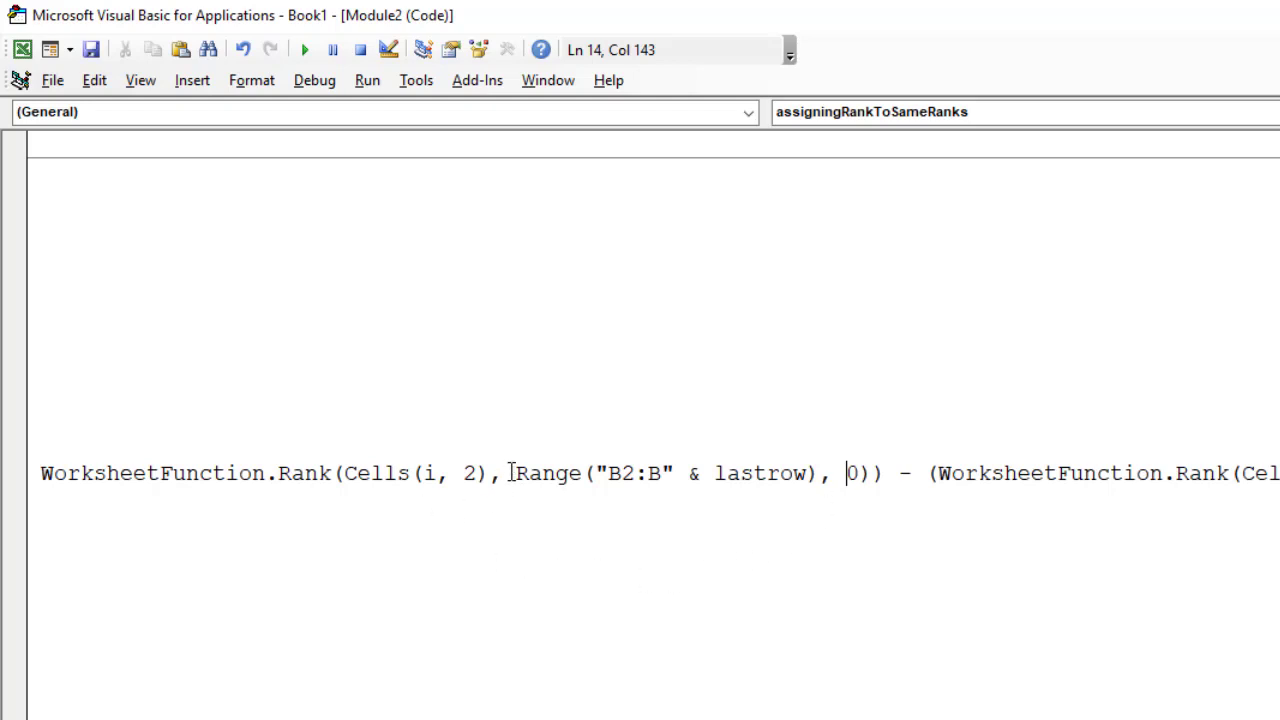
Review the marks range in the rank formula and the macro's rank update line
{"action": "left_click_drag", "start_coordinate": [519, 472], "coordinate": [820, 470]}
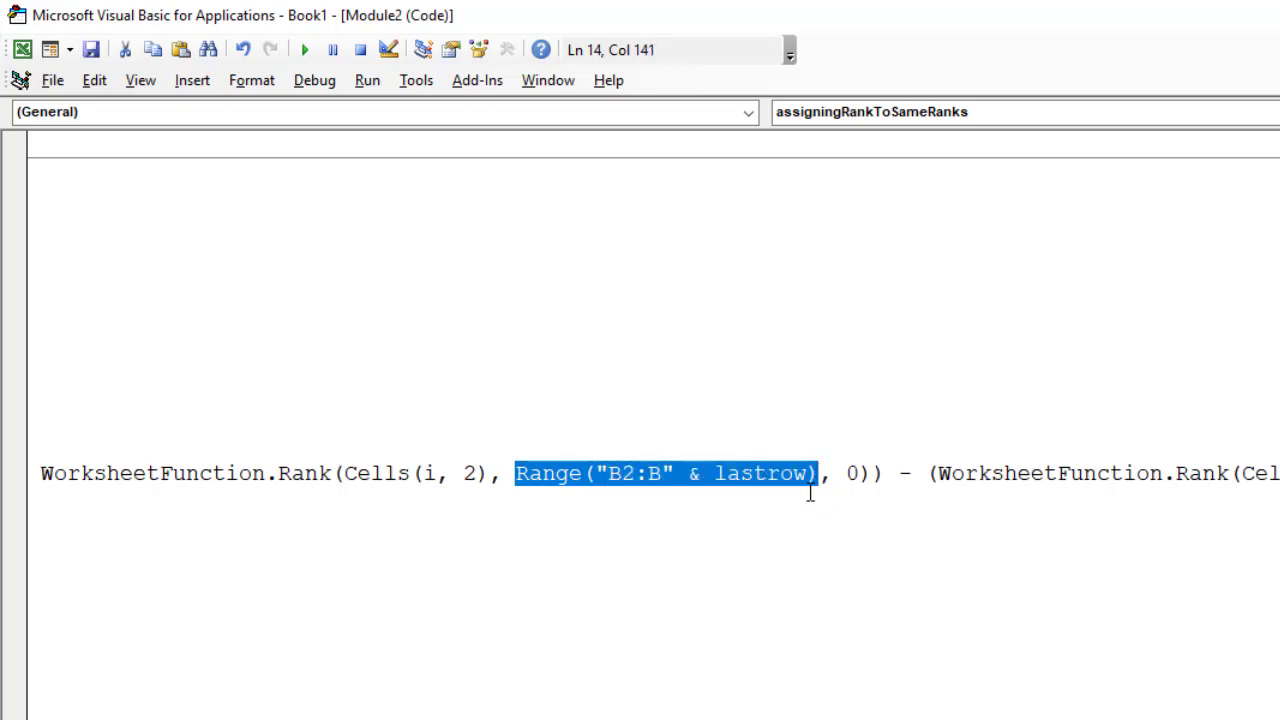
{"action": "left_click", "coordinate": [806, 502]}
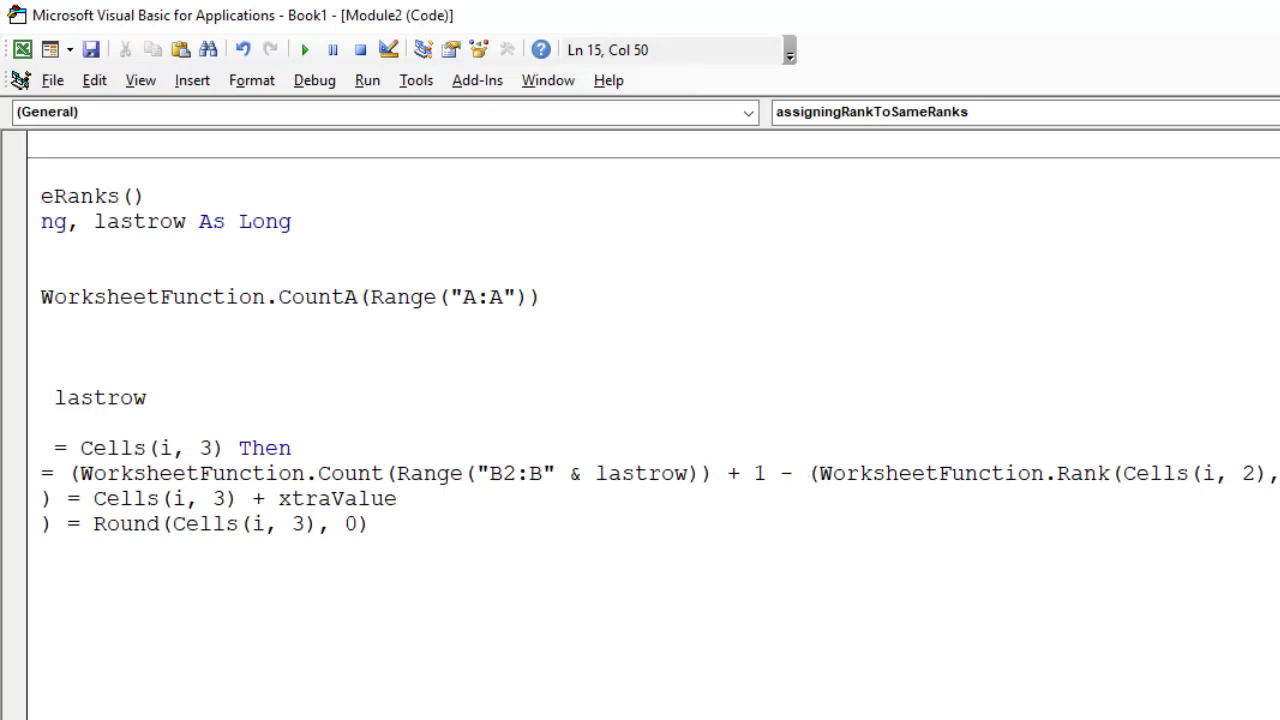
{"action": "scroll", "coordinate": [640, 420], "scroll_direction": "right", "scroll_amount": 5}
{"action": "scroll", "coordinate": [640, 420], "scroll_direction": "right", "scroll_amount": 6}
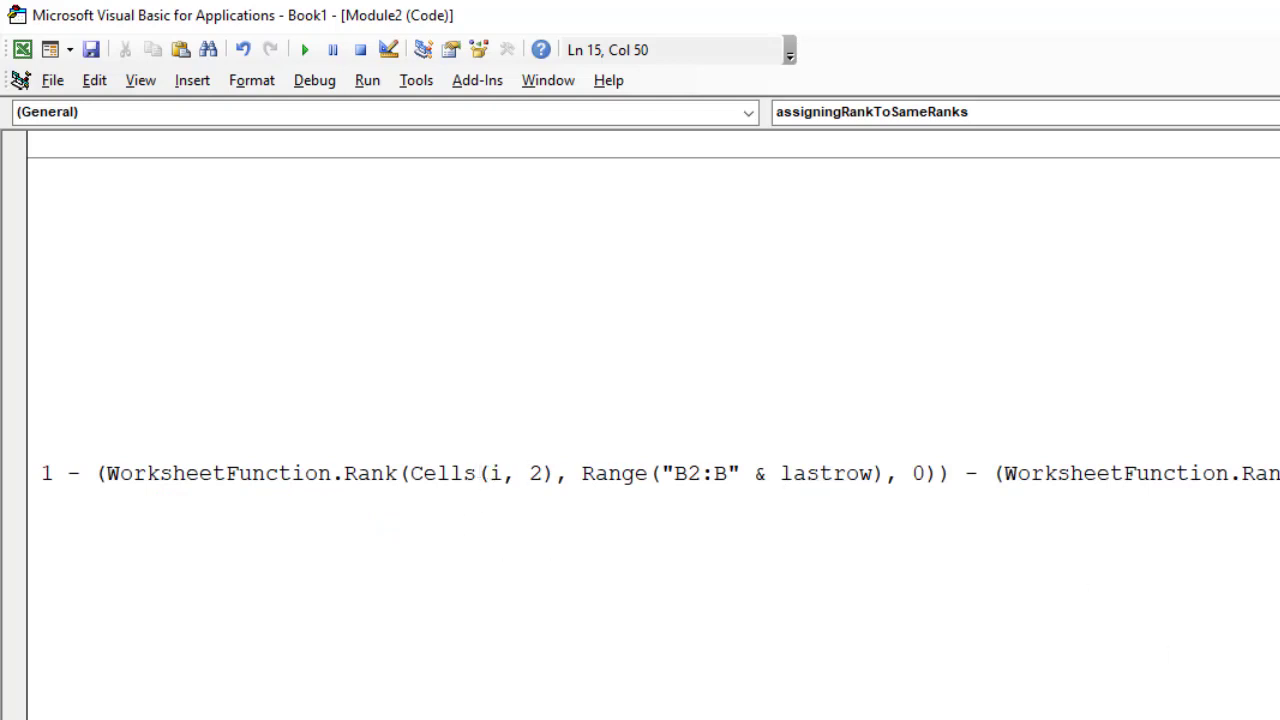
{"action": "scroll", "coordinate": [640, 420], "scroll_direction": "right", "scroll_amount": 6}
{"action": "scroll", "coordinate": [640, 420], "scroll_direction": "right", "scroll_amount": 6}
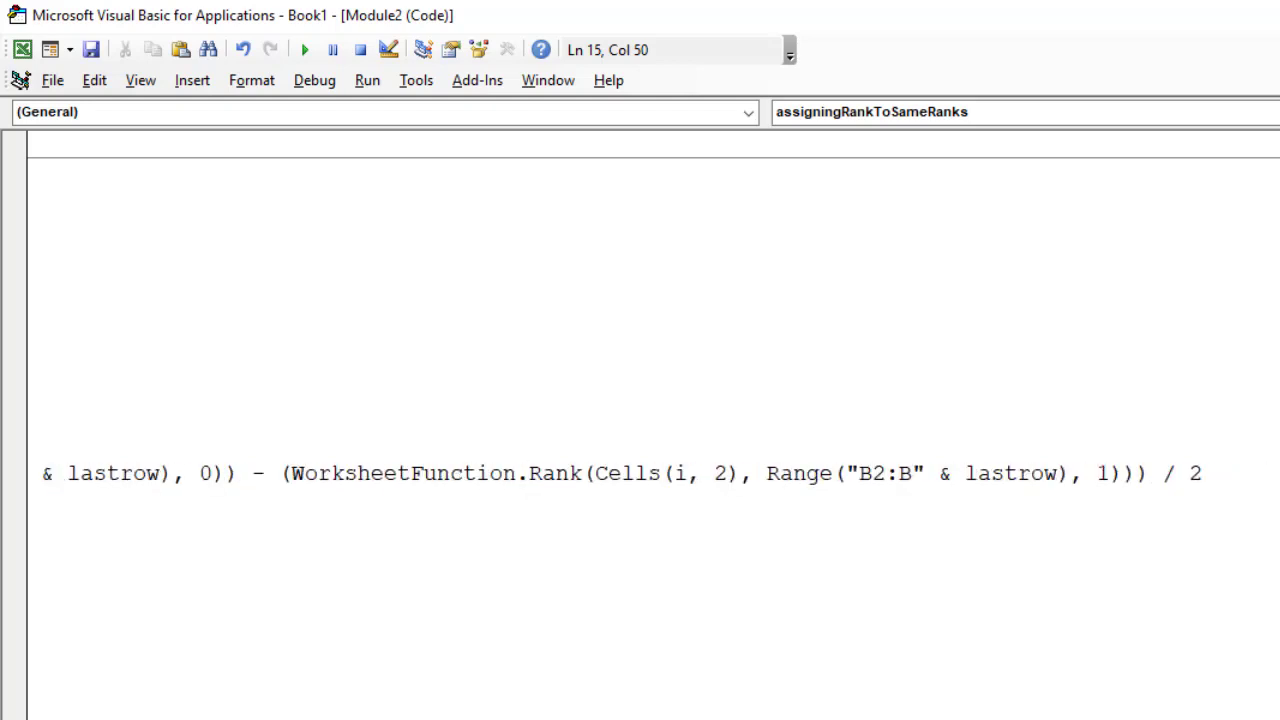
{"action": "left_click", "coordinate": [1097, 473]}
{"action": "scroll", "coordinate": [640, 410], "scroll_direction": "left", "scroll_amount": 5}
{"action": "scroll", "coordinate": [640, 410], "scroll_direction": "left", "scroll_amount": 5}
{"action": "scroll", "coordinate": [640, 410], "scroll_direction": "left", "scroll_amount": 3}
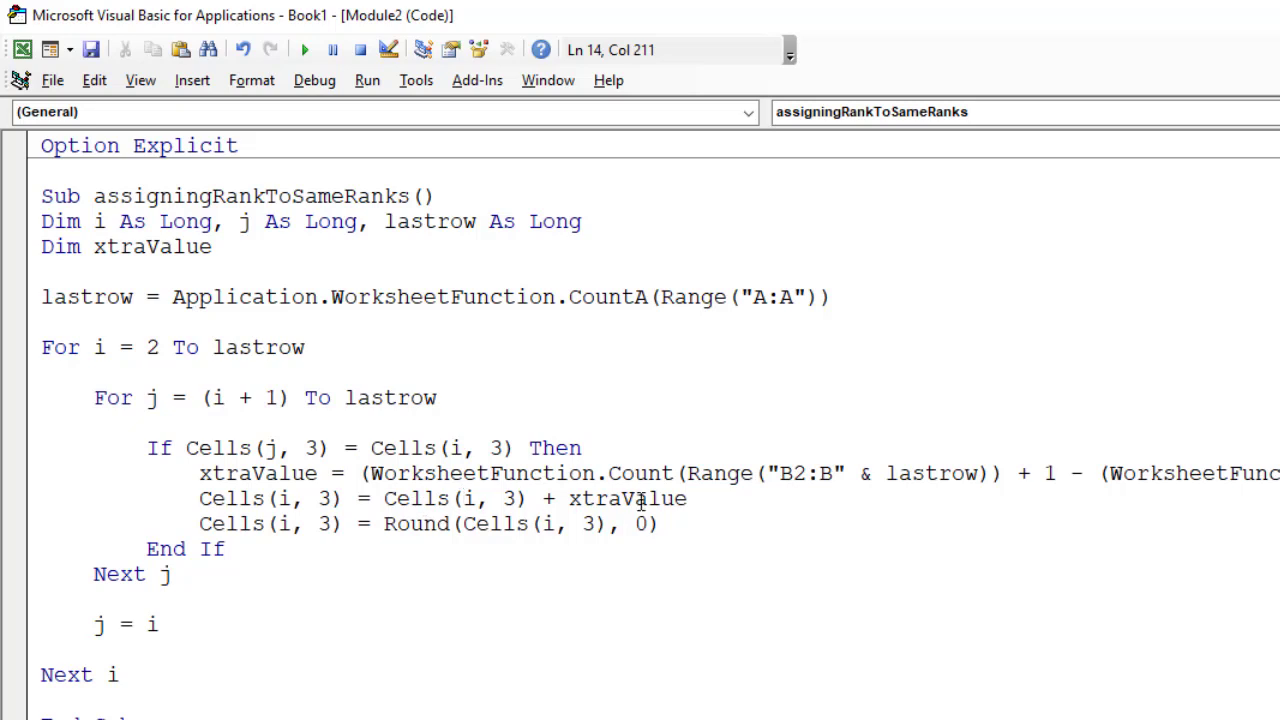
{"action": "left_click", "coordinate": [452, 498]}
Check the tied rank values in cells C4 and C8 in the workbook
{"action": "left_click", "coordinate": [22, 50]}
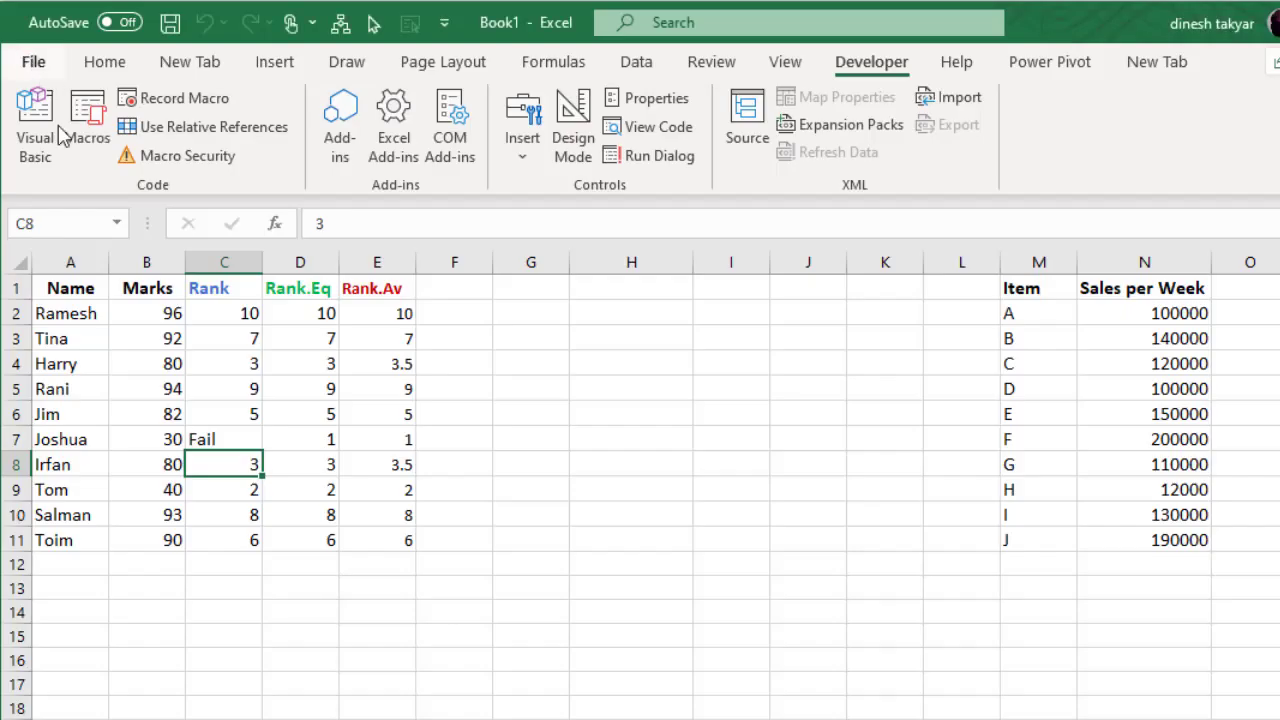
{"action": "left_click", "coordinate": [222, 362]}
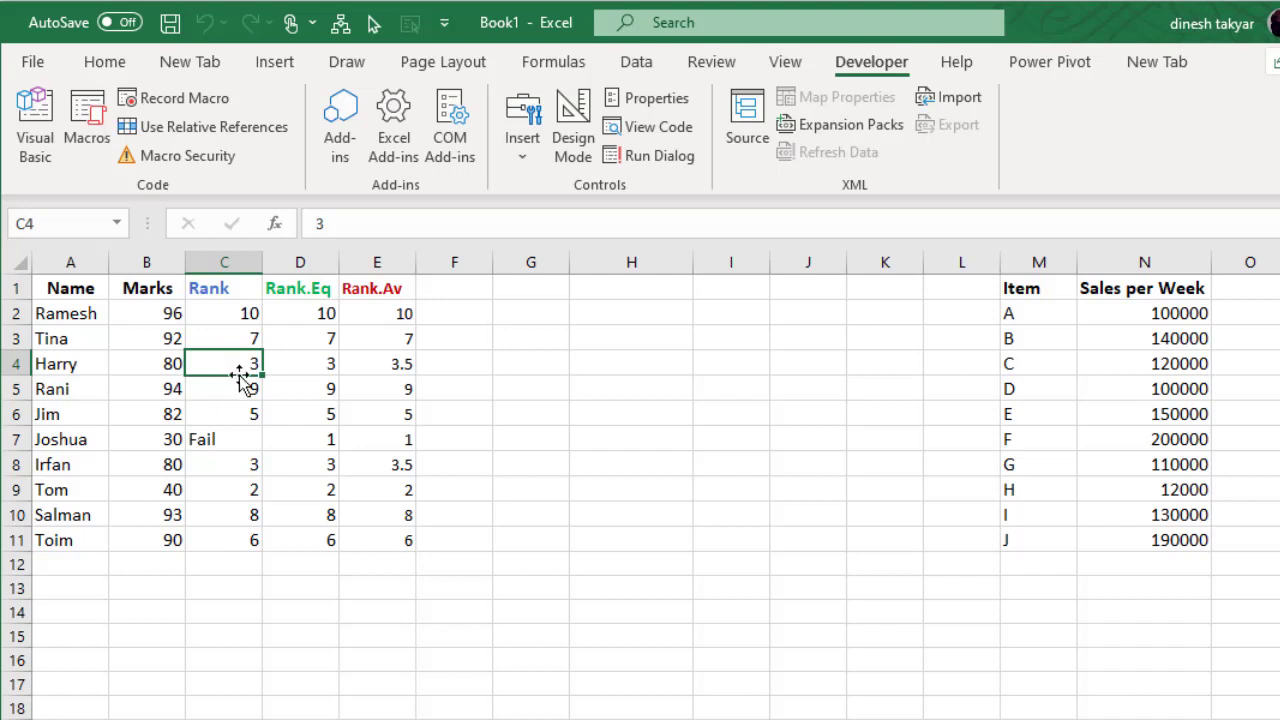
{"action": "left_click", "coordinate": [236, 464]}
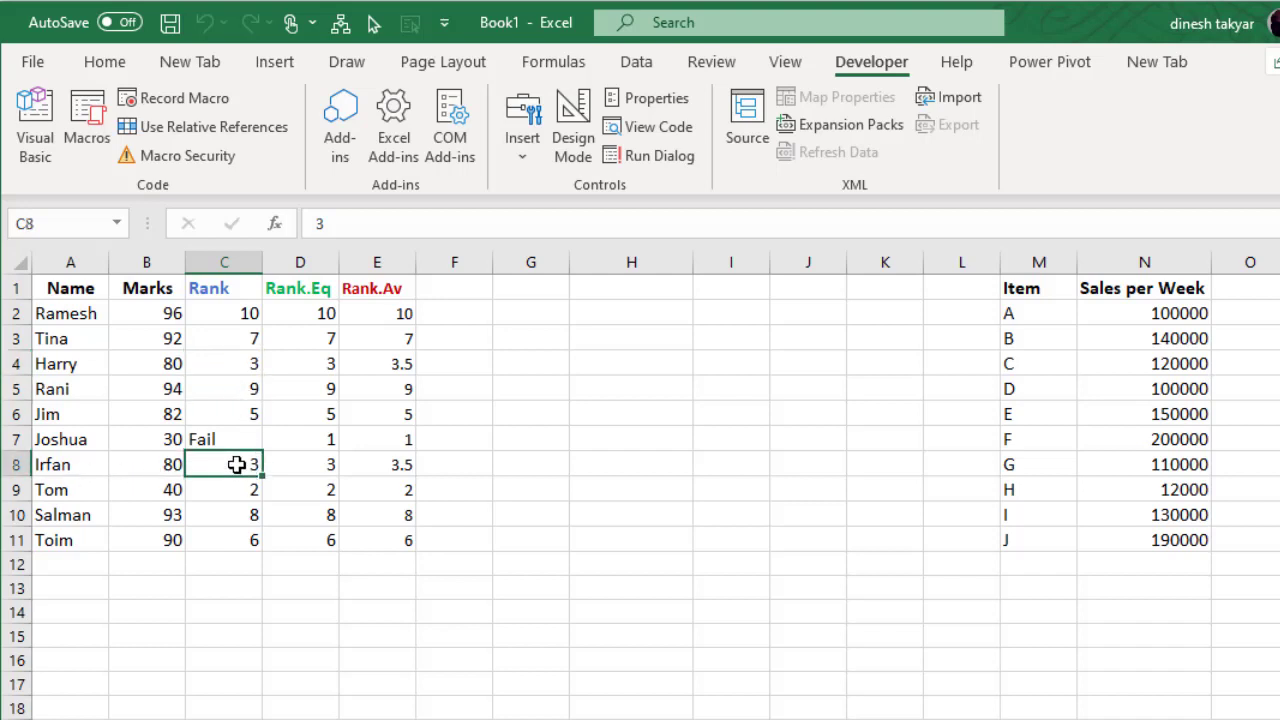
{"action": "left_click", "coordinate": [30, 150]}
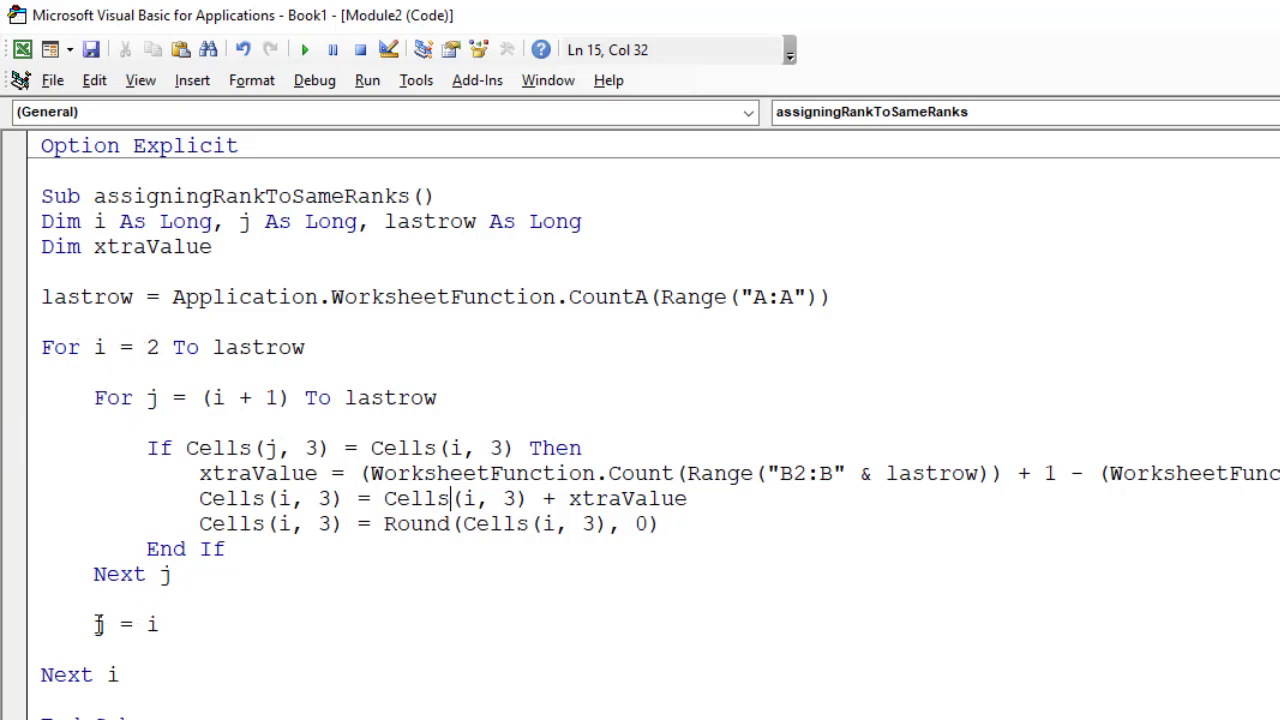
Run the ranking macro from its inner loop so C4 becomes rank 4
{"action": "left_click_drag", "start_coordinate": [99, 624], "coordinate": [186, 617]}
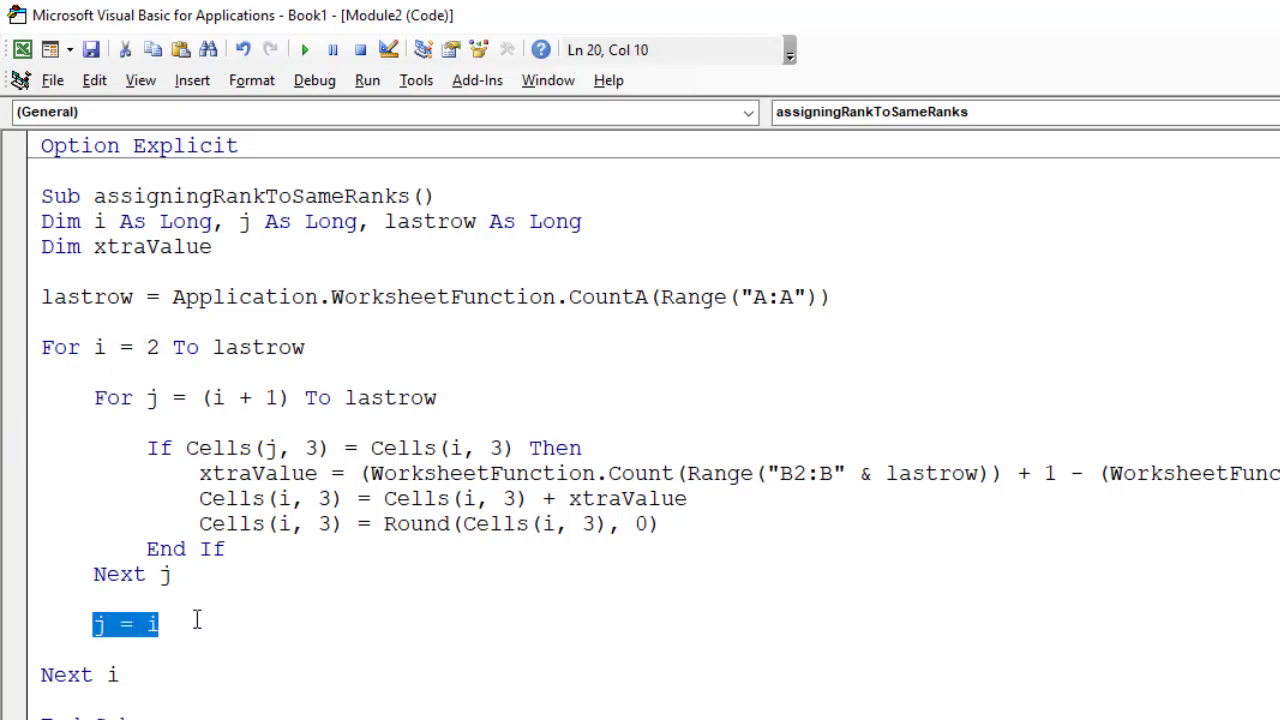
{"action": "left_click", "coordinate": [197, 620]}
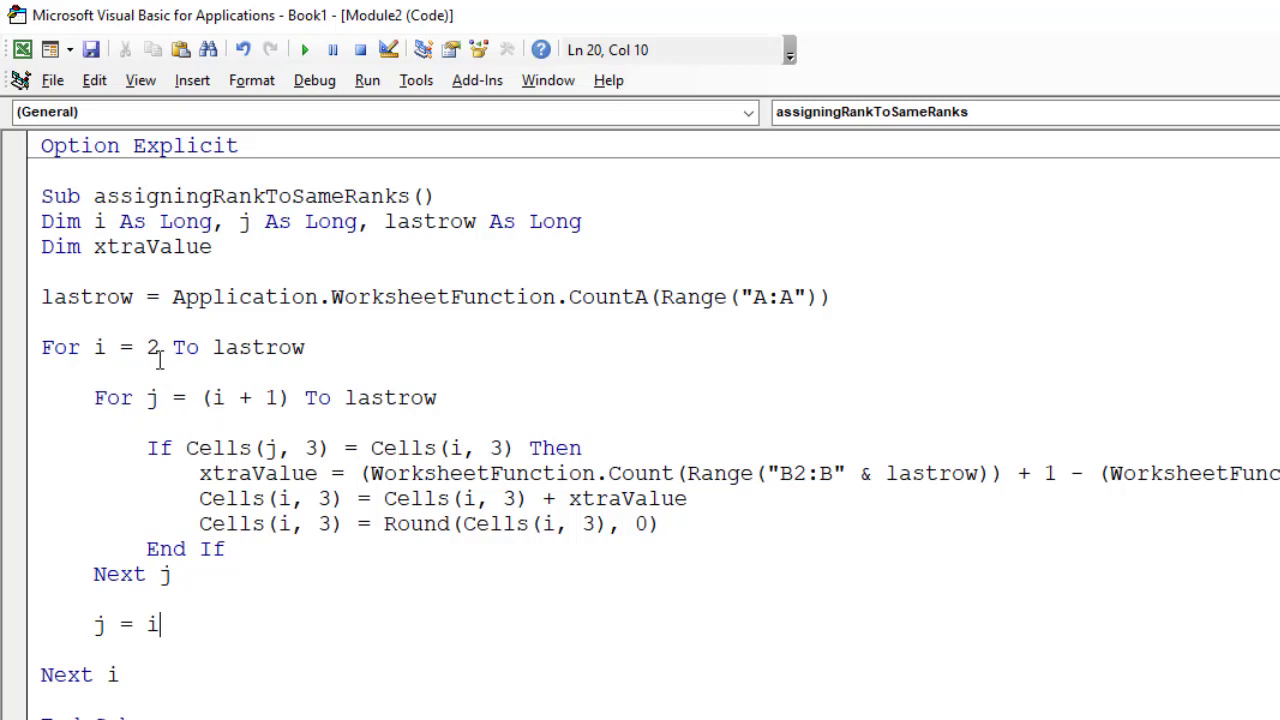
{"action": "left_click", "coordinate": [245, 412]}
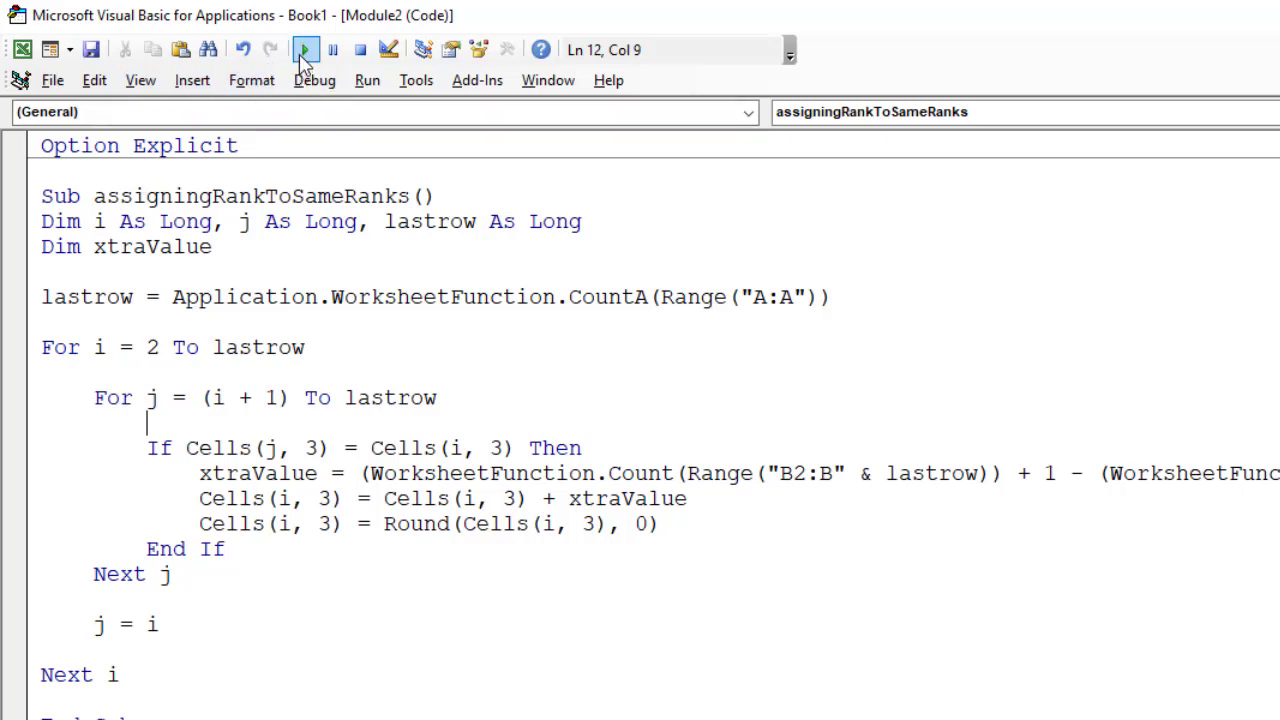
{"action": "left_click", "coordinate": [305, 50]}
{"action": "left_click", "coordinate": [23, 50]}
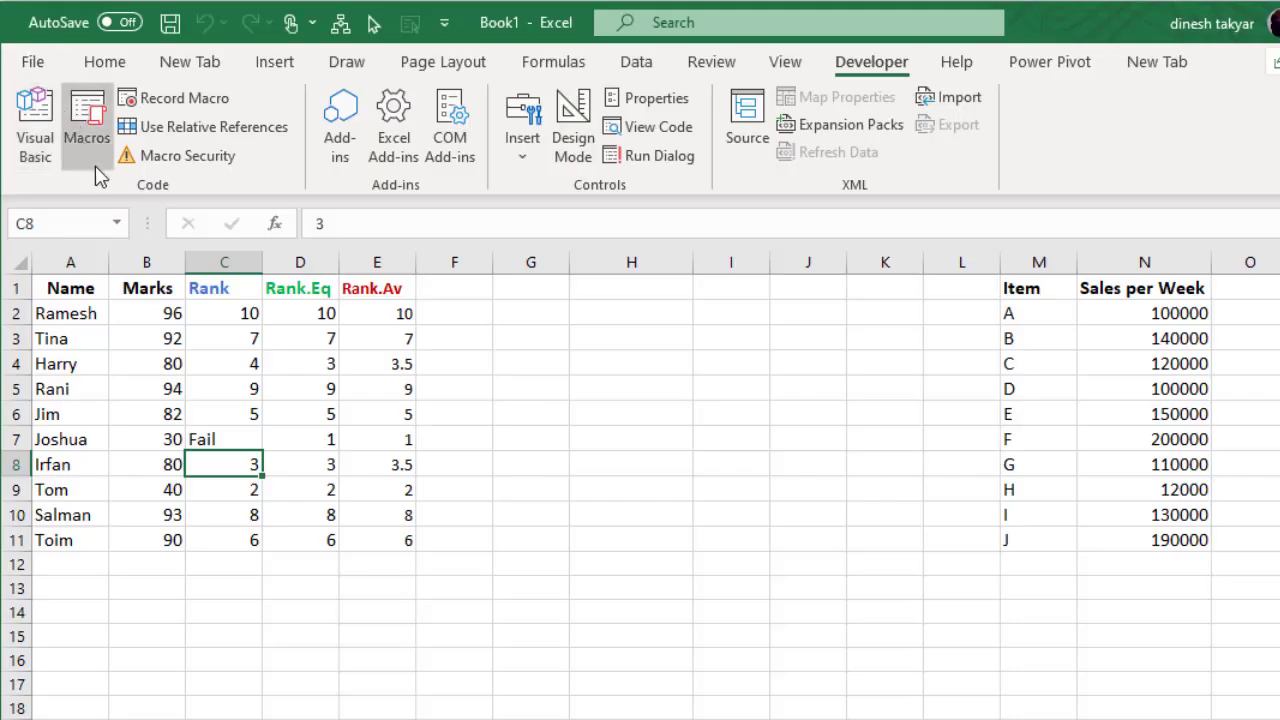
Make the new rank 4 in cell C4 red and bold
{"action": "left_click", "coordinate": [237, 364]}
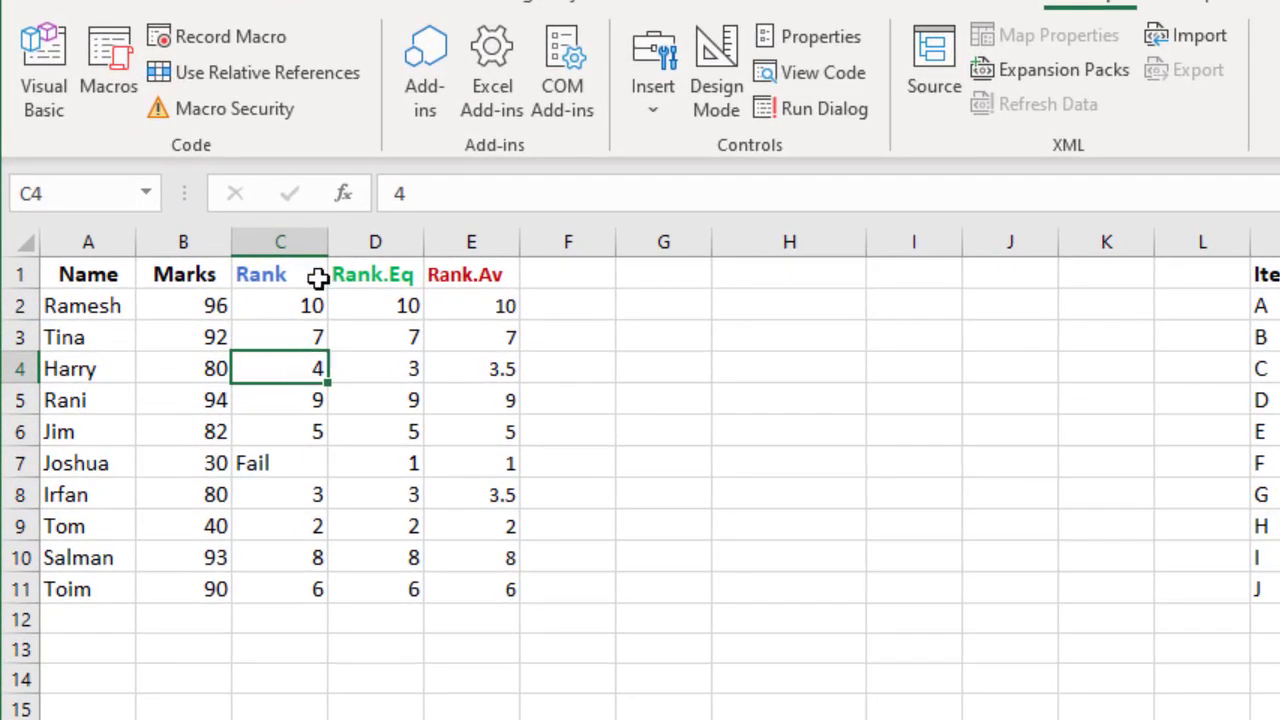
{"action": "left_click", "coordinate": [157, 8]}
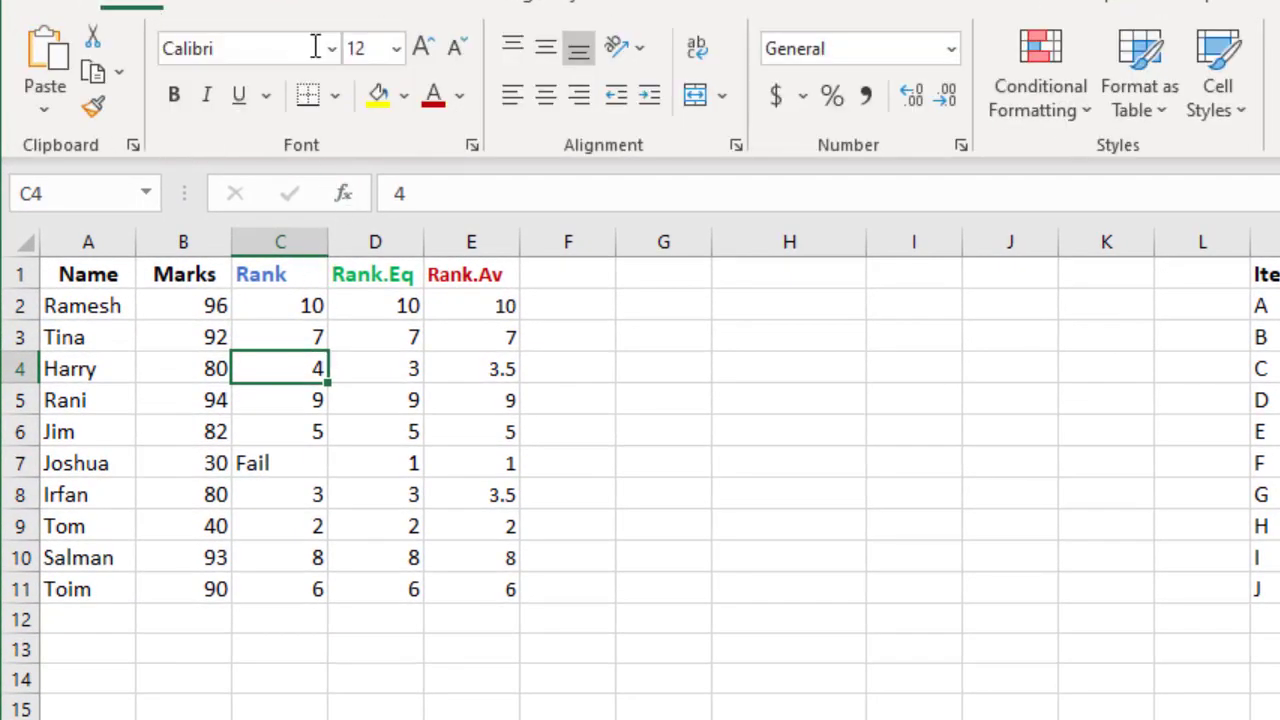
{"action": "left_click", "coordinate": [435, 100]}
{"action": "left_click", "coordinate": [173, 94]}
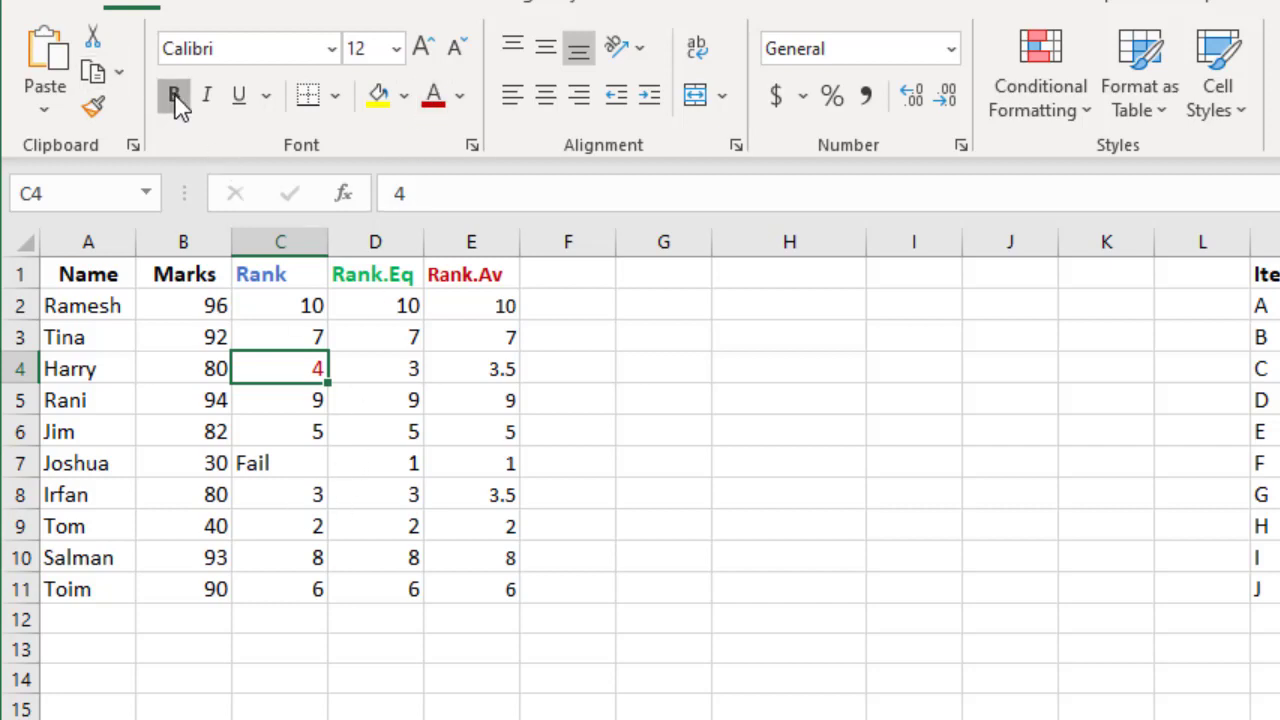
Make the rank 3 in cell C8 green and bold, then recheck C8 and C4
{"action": "left_click", "coordinate": [300, 500]}
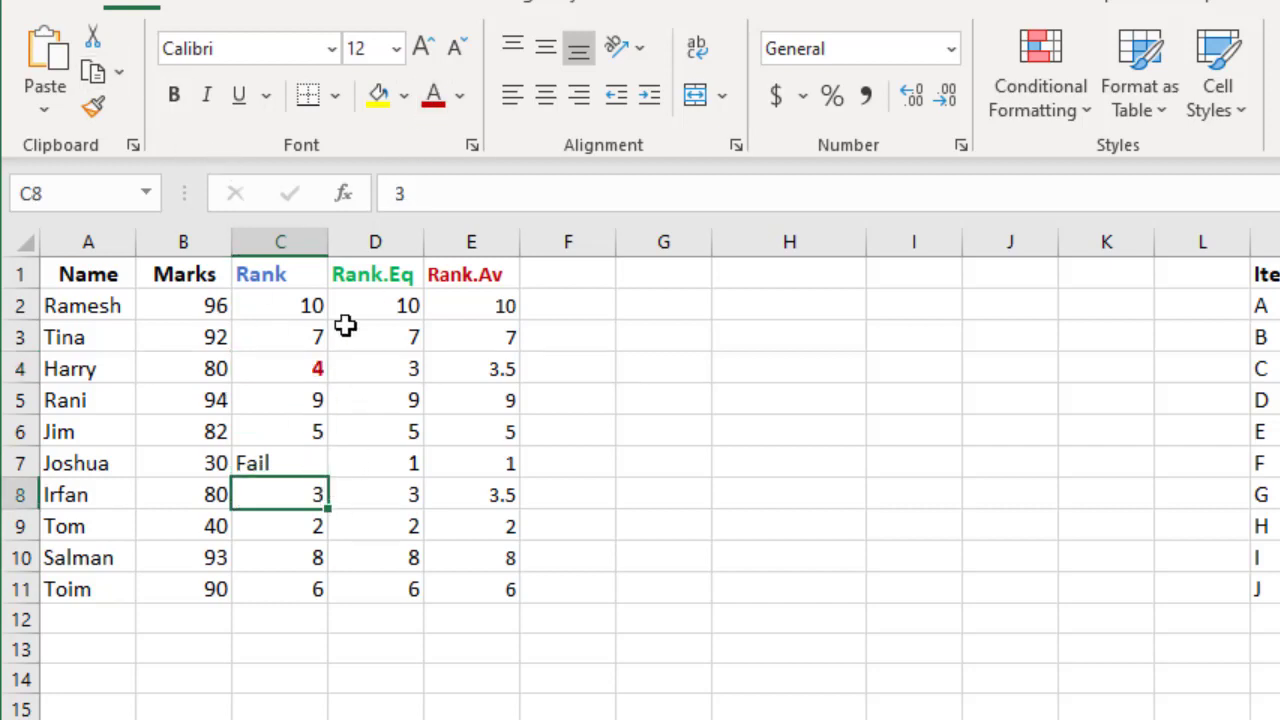
{"action": "left_click", "coordinate": [459, 96]}
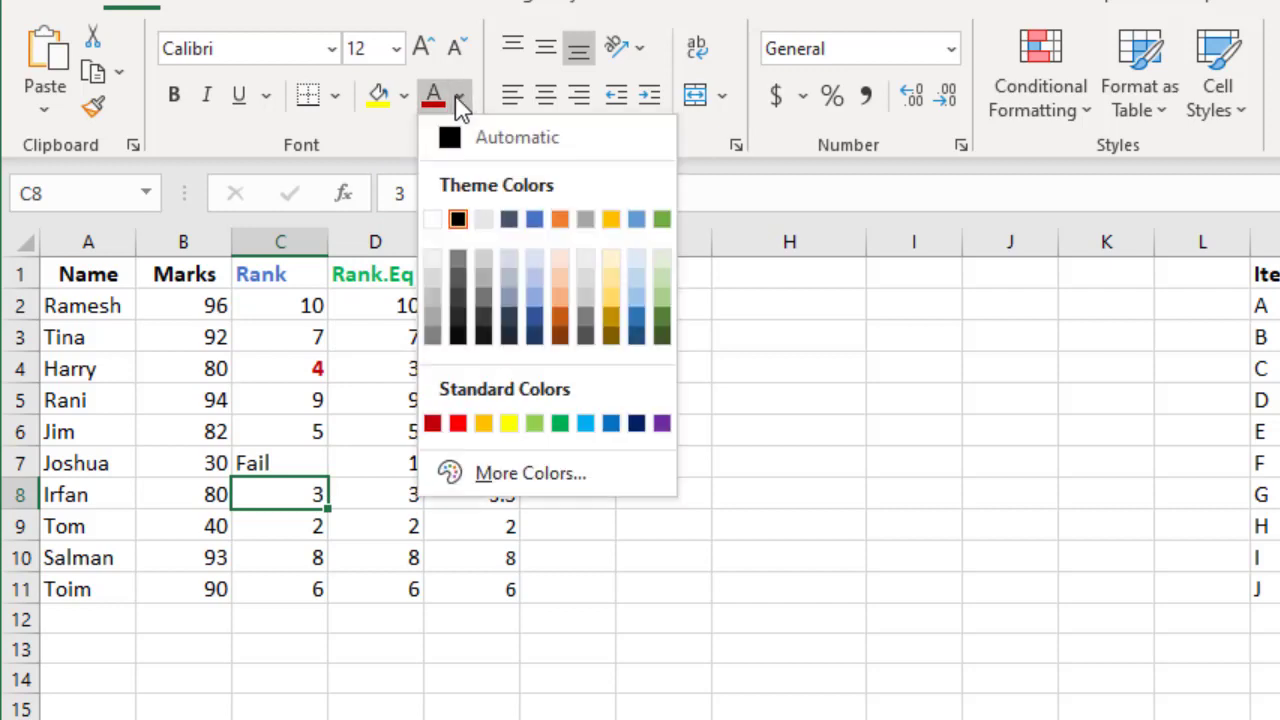
{"action": "left_click", "coordinate": [560, 426]}
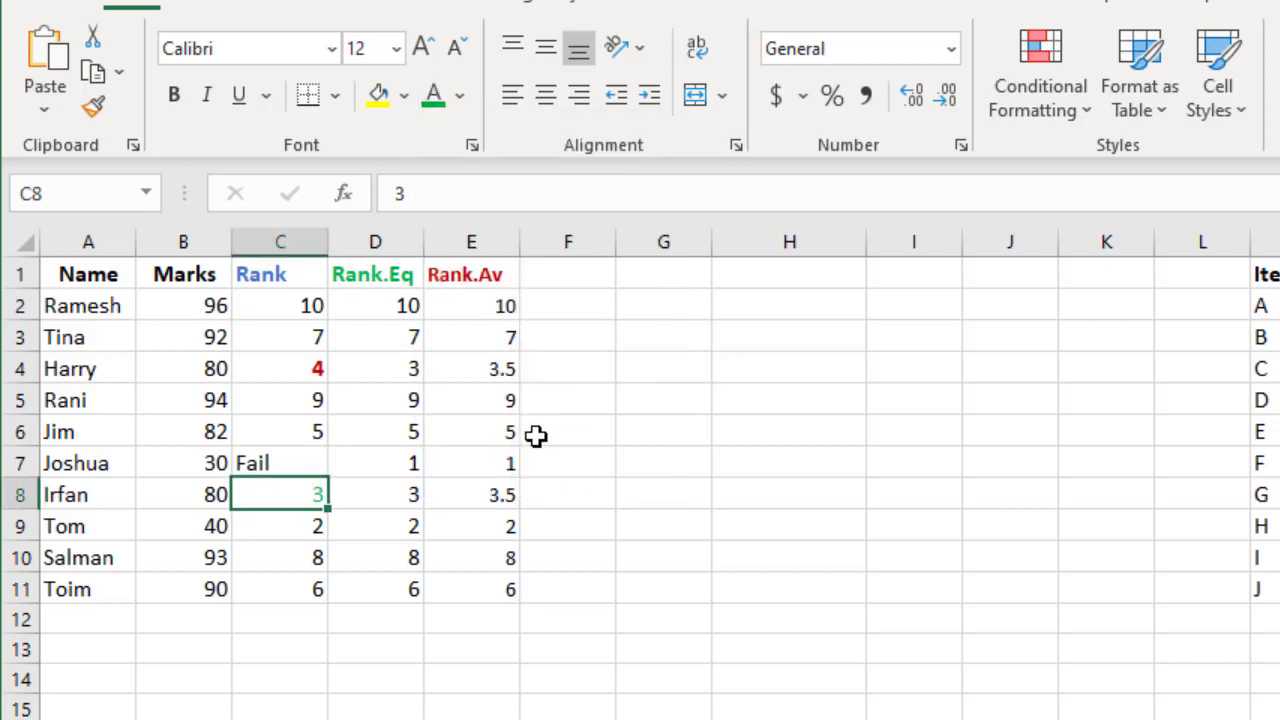
{"action": "left_click", "coordinate": [173, 95]}
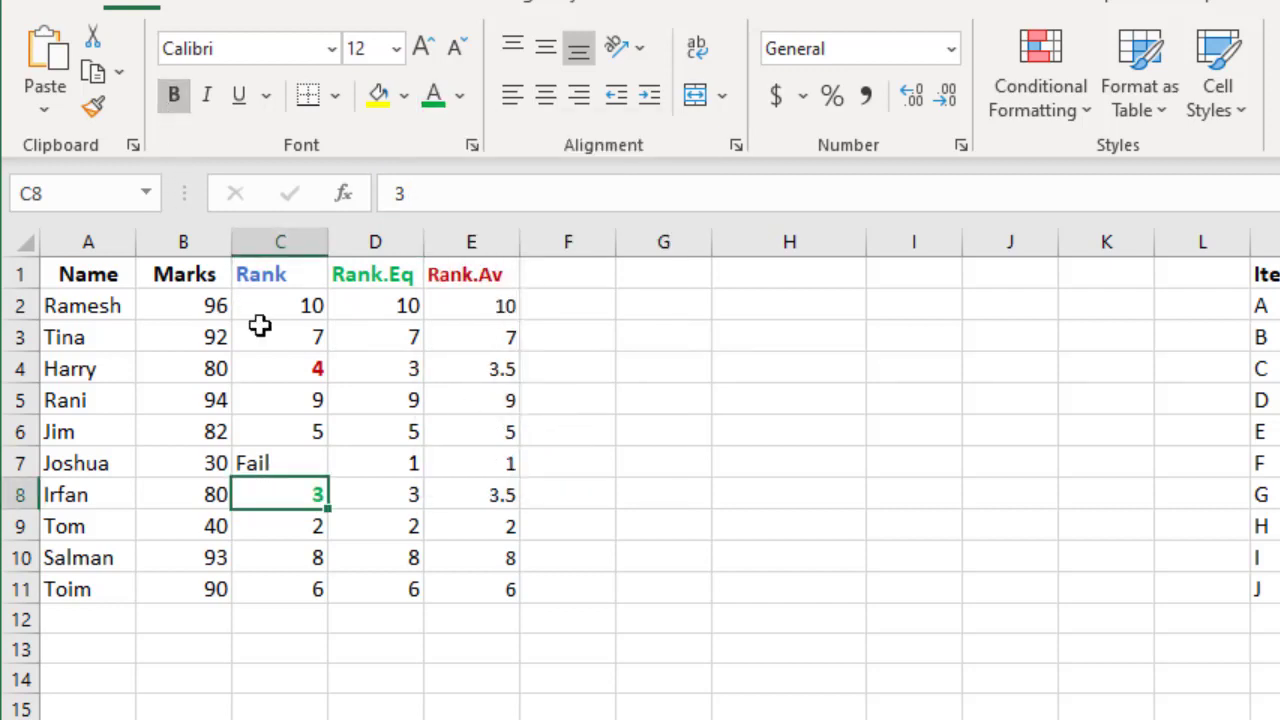
{"action": "left_click", "coordinate": [590, 498]}
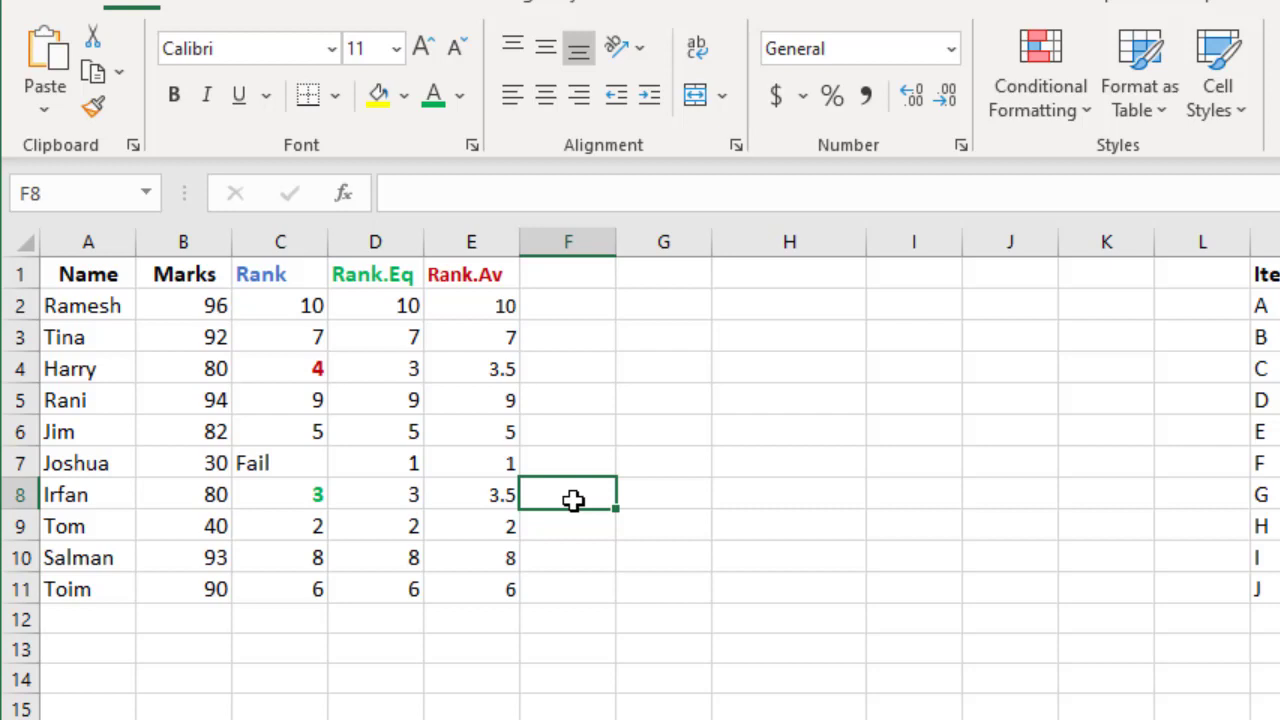
{"action": "left_click", "coordinate": [308, 494]}
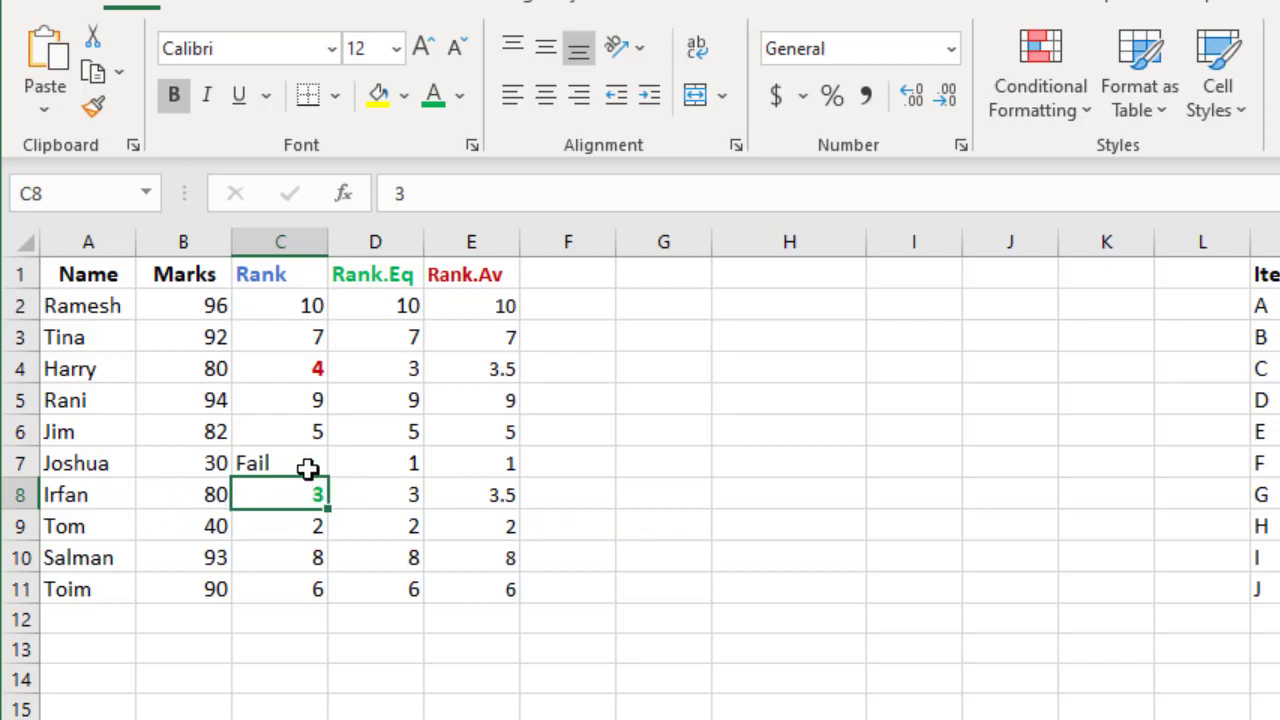
{"action": "left_click", "coordinate": [281, 371]}
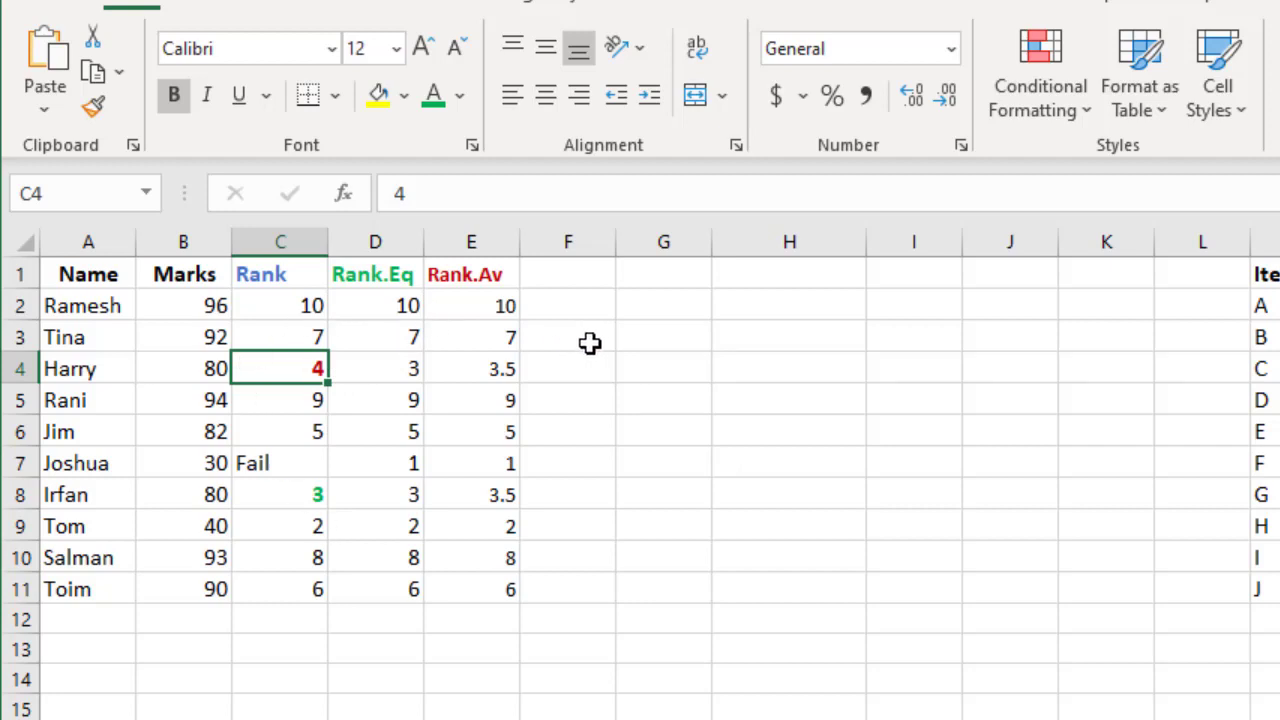
Enter a bold 'Grades' header in cell F1 and show the Developer tab
{"action": "left_click", "coordinate": [571, 277]}
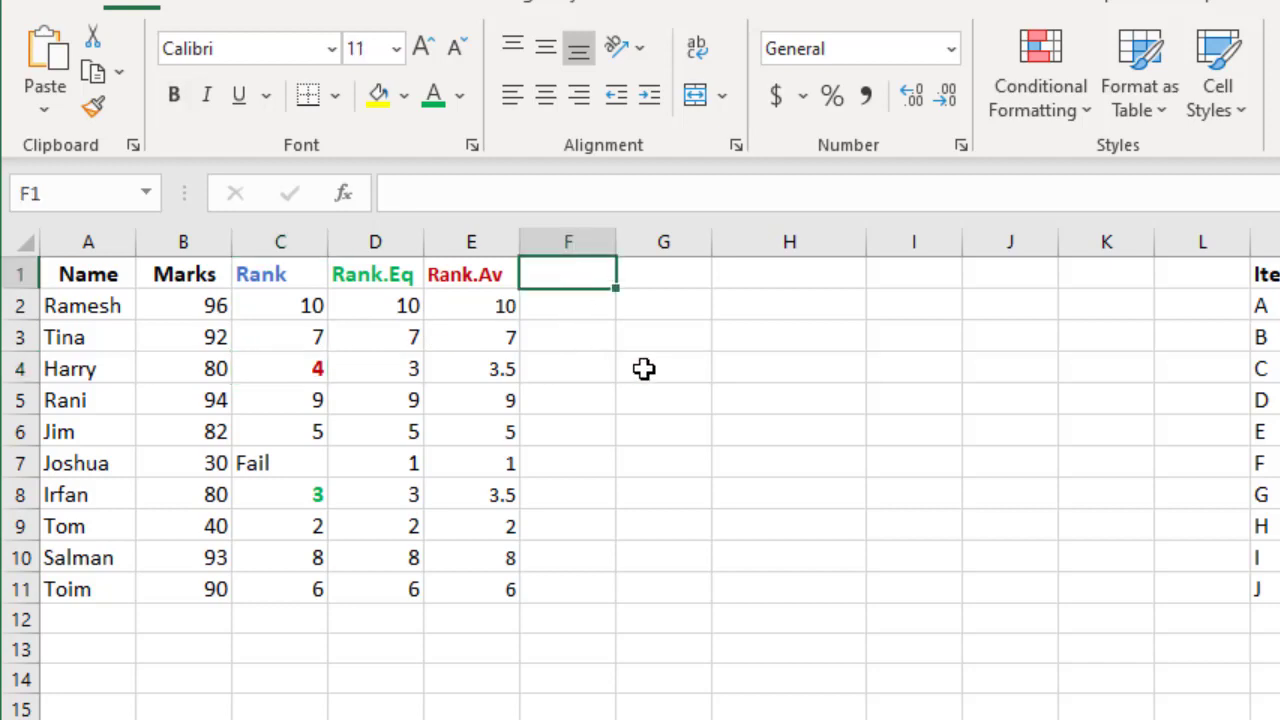
{"action": "type", "text": "Grades"}
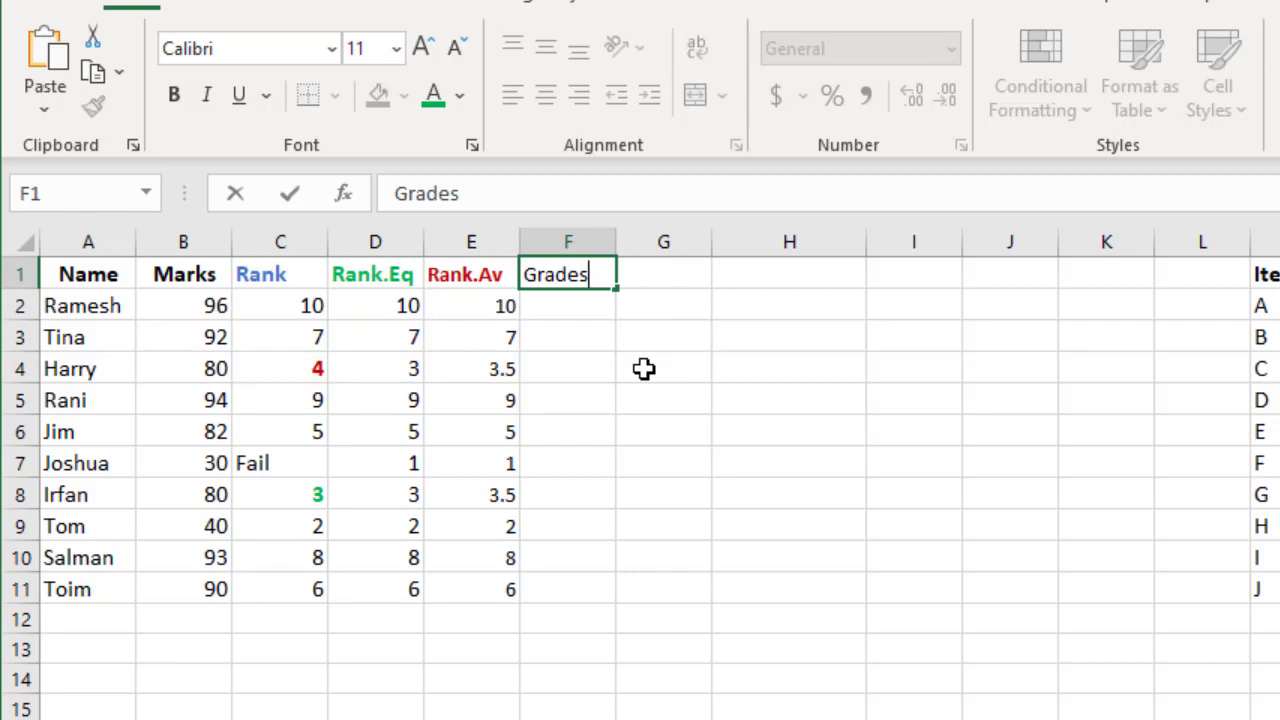
{"action": "key", "text": "Return"}
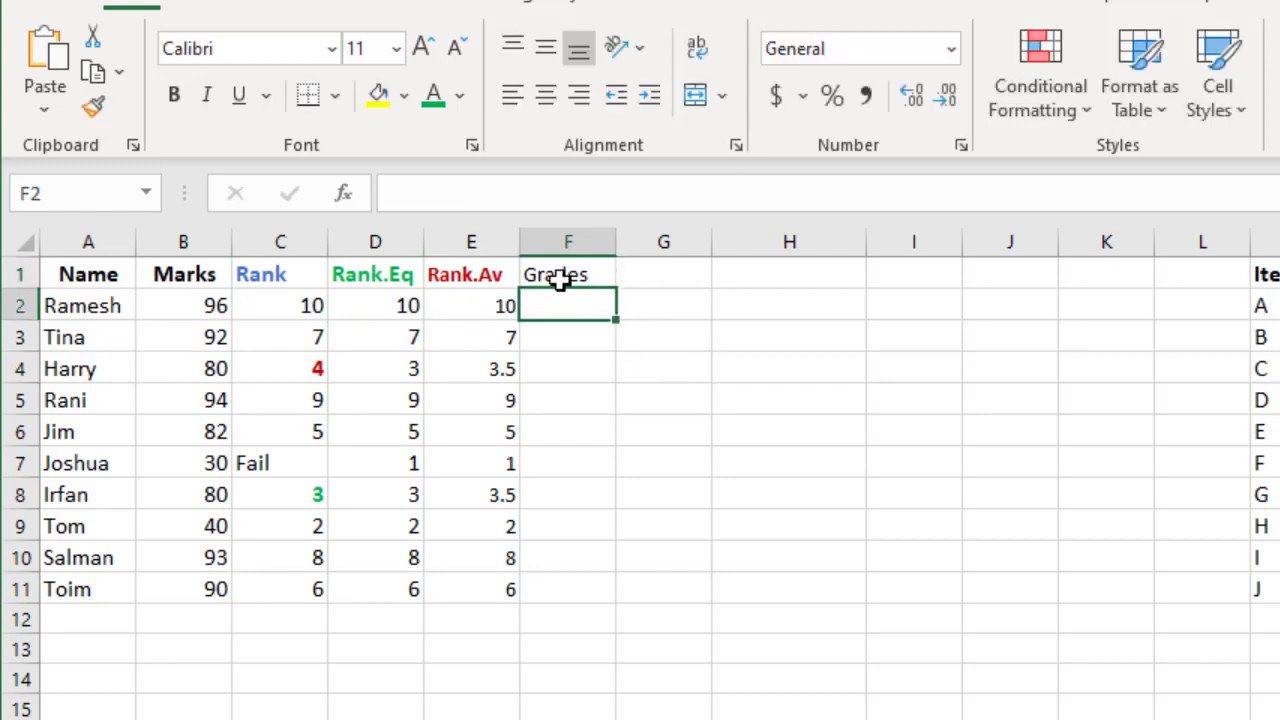
{"action": "left_click", "coordinate": [561, 282]}
{"action": "left_click", "coordinate": [175, 104]}
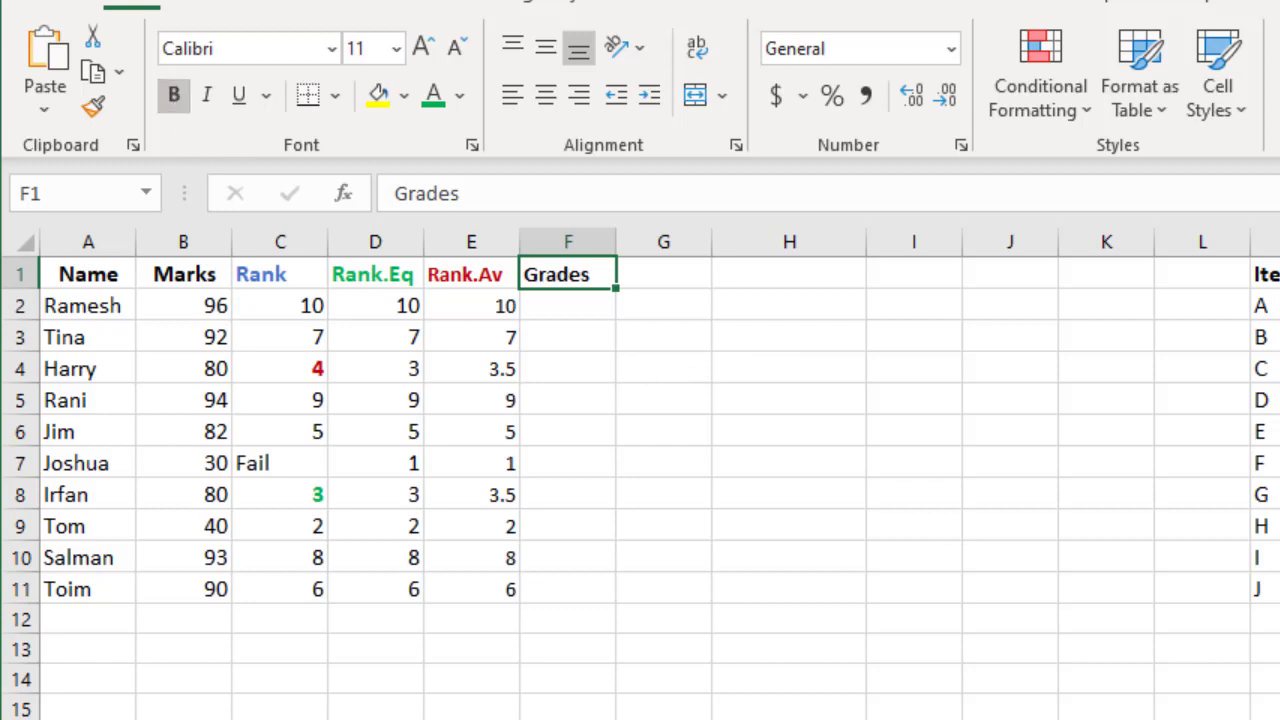
{"action": "left_click", "coordinate": [1094, 8]}
{"action": "left_click", "coordinate": [670, 2]}
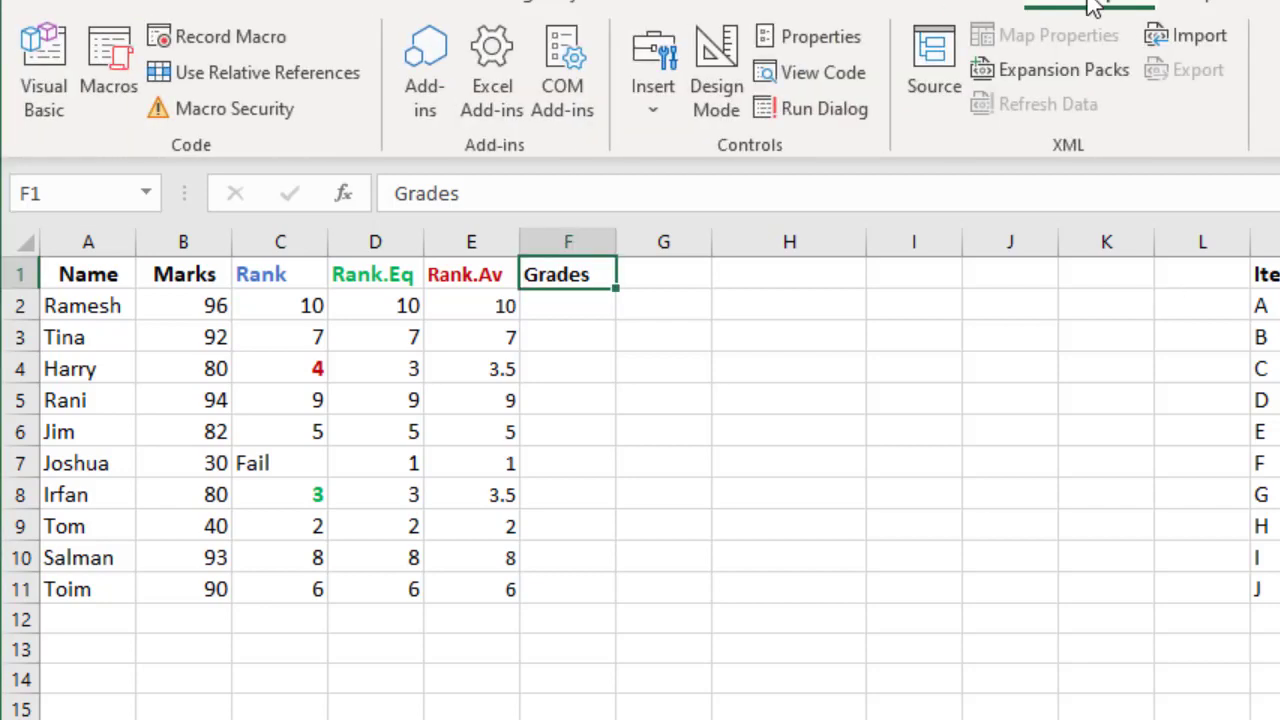
Insert a new module in the VBA editor and paste the AssignGrades macro
{"action": "left_click", "coordinate": [51, 47]}
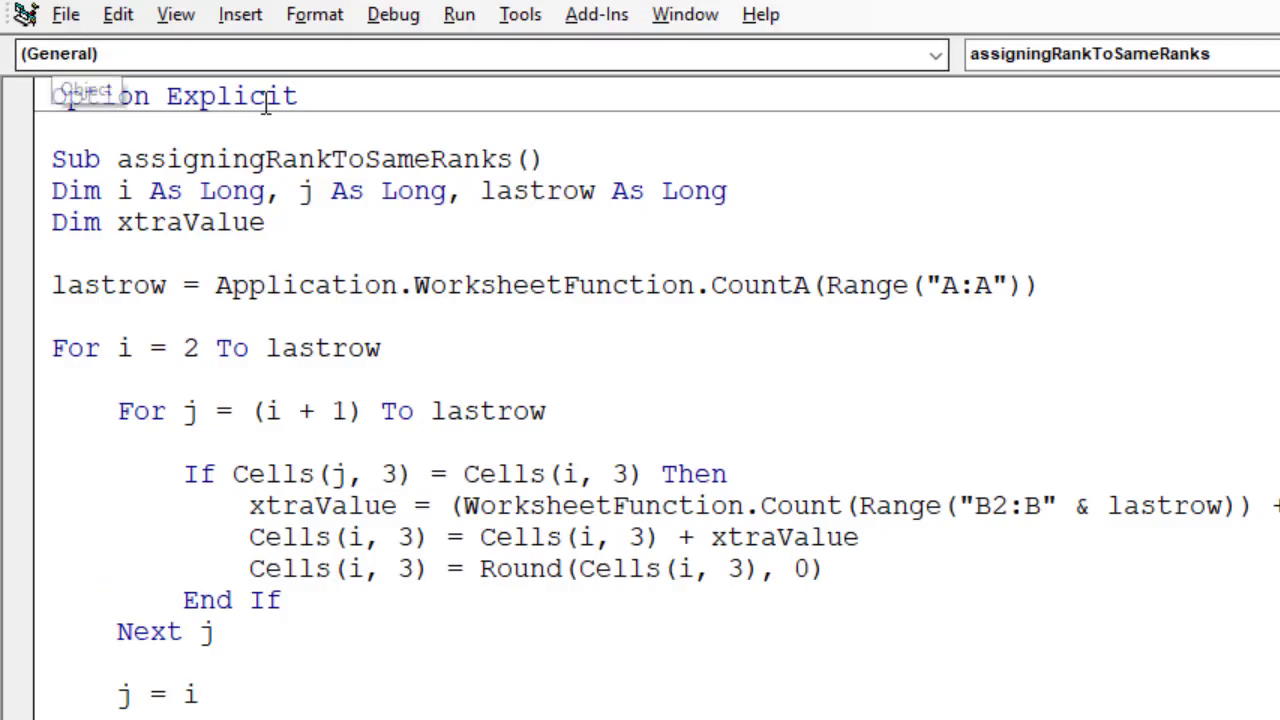
{"action": "left_click", "coordinate": [229, 16]}
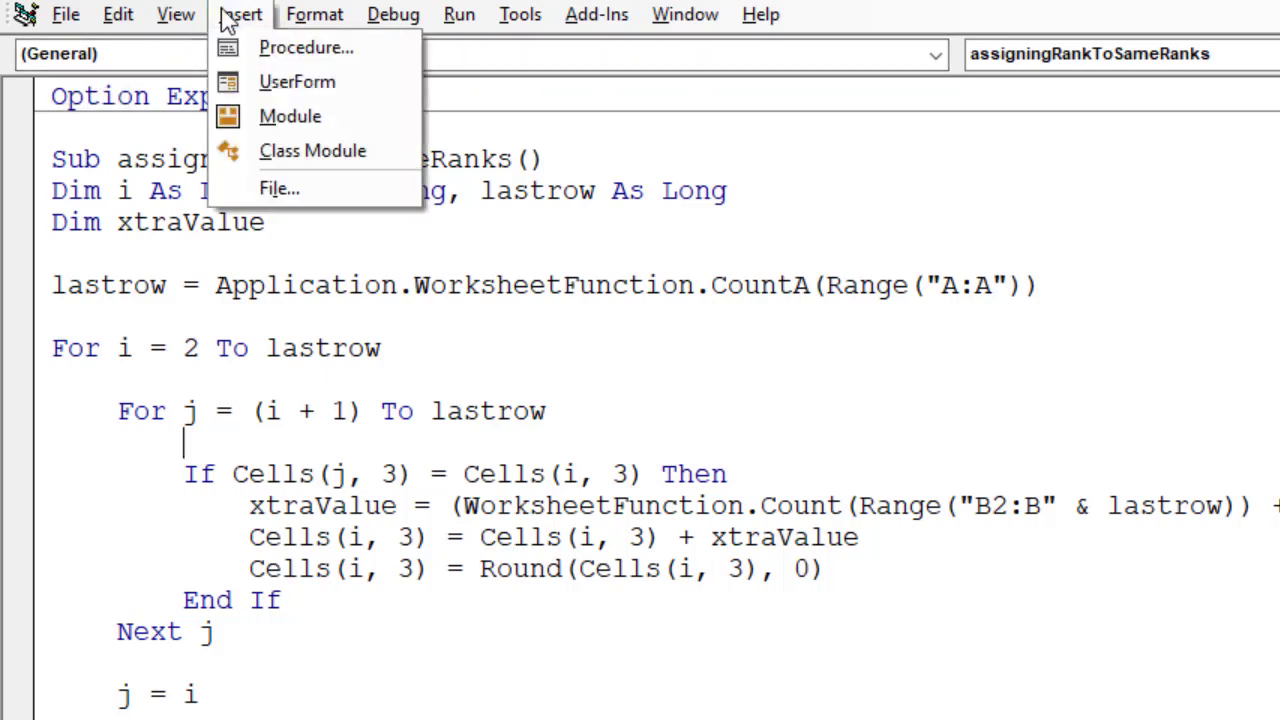
{"action": "left_click", "coordinate": [282, 117]}
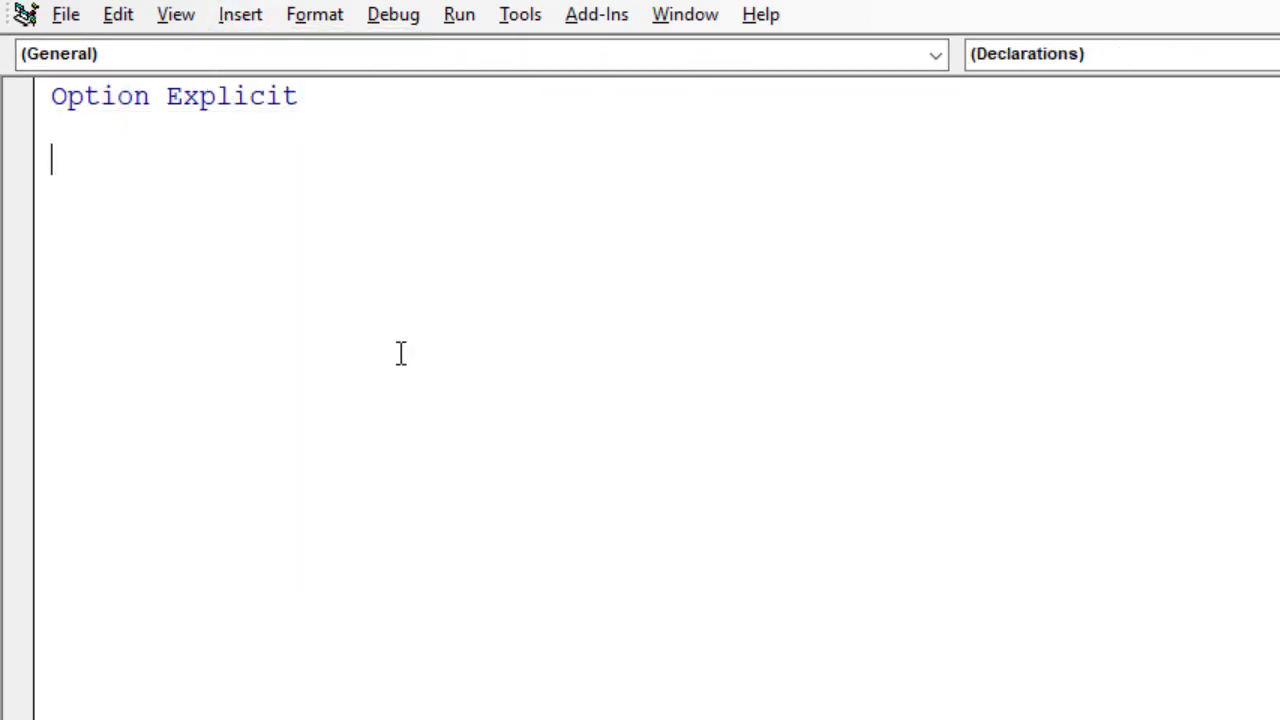
{"action": "key", "text": "ctrl+v"}
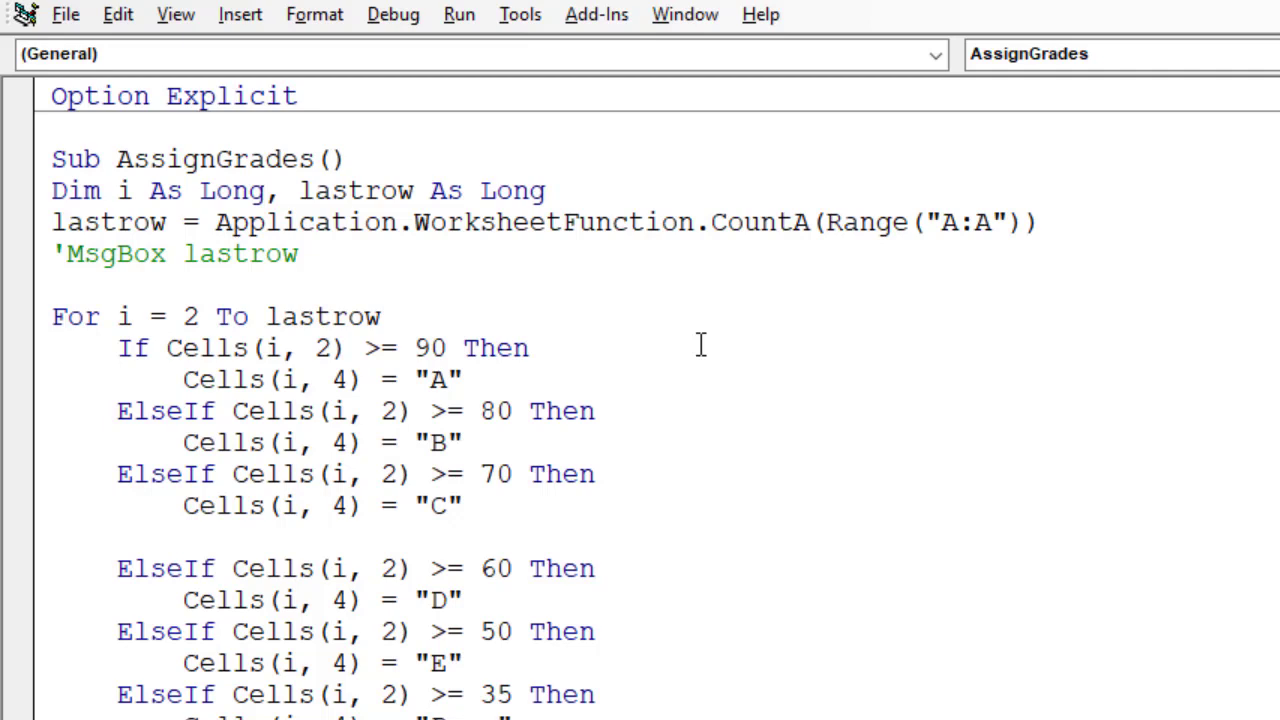
Review the Dim, lastrow, For i loop and grade A lines of AssignGrades
{"action": "left_click", "coordinate": [734, 321]}
{"action": "left_click", "coordinate": [31, 199]}
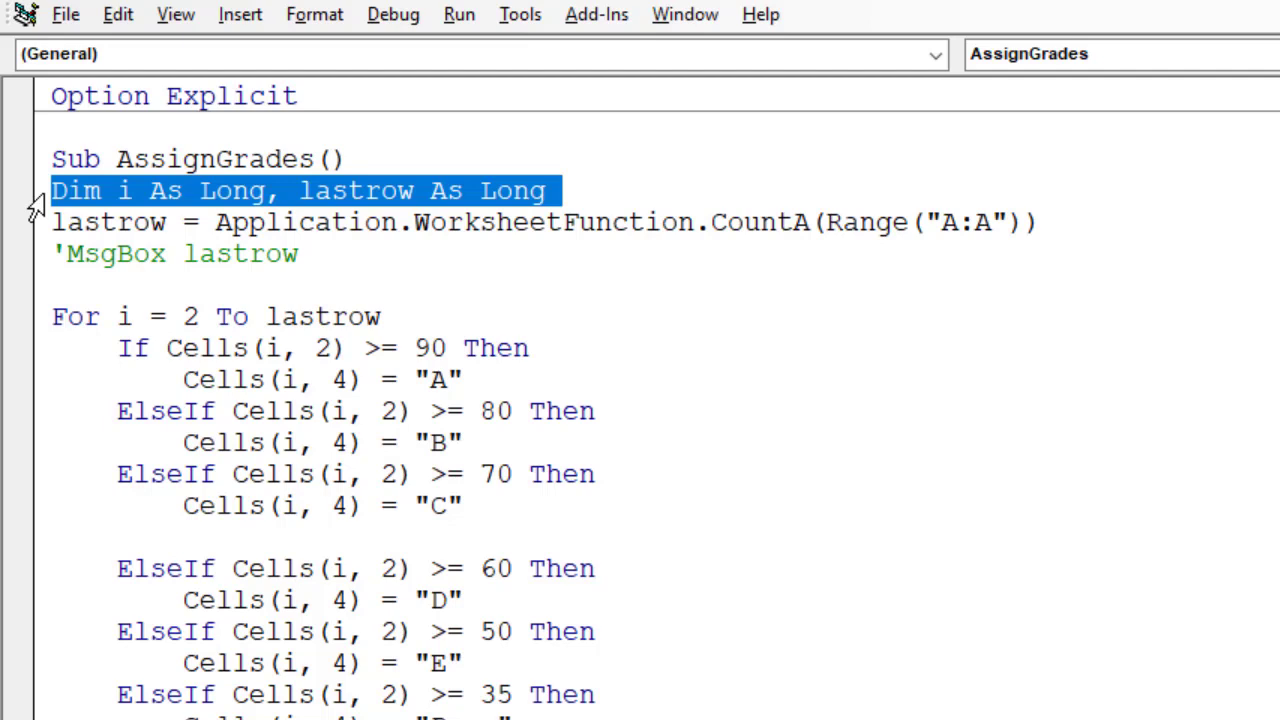
{"action": "left_click", "coordinate": [644, 274]}
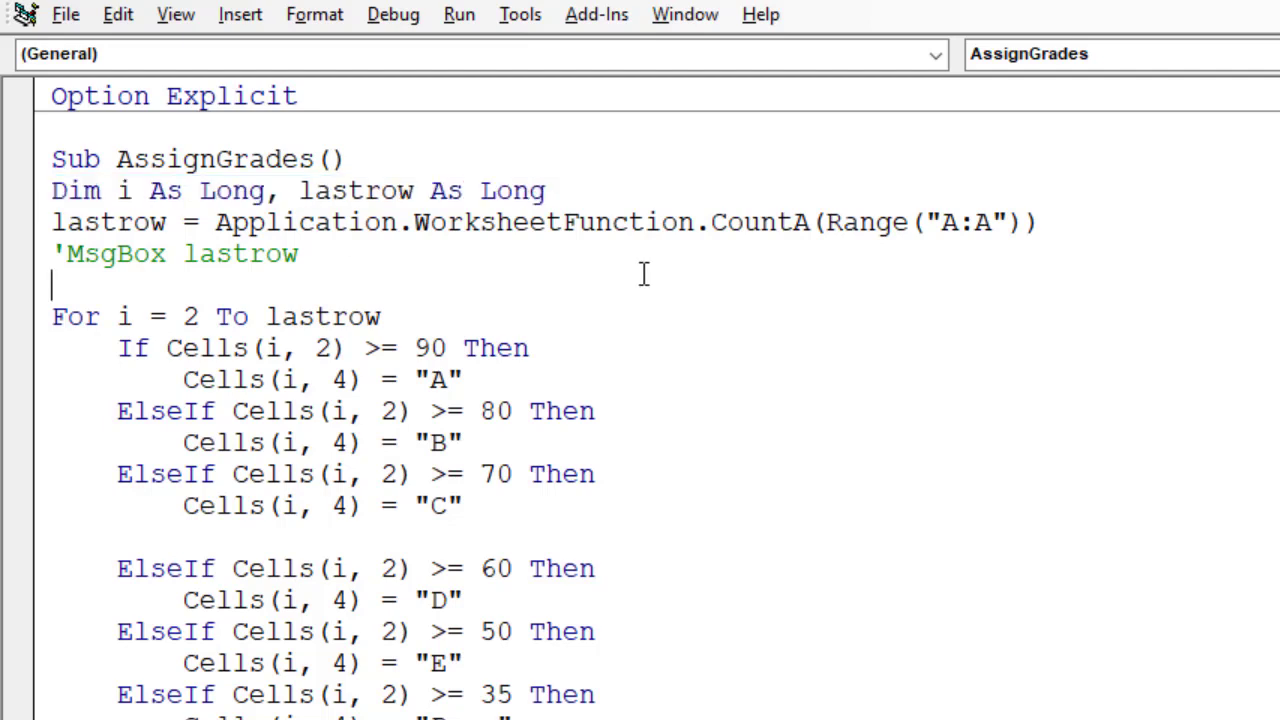
{"action": "left_click", "coordinate": [22, 230]}
{"action": "left_click", "coordinate": [862, 316]}
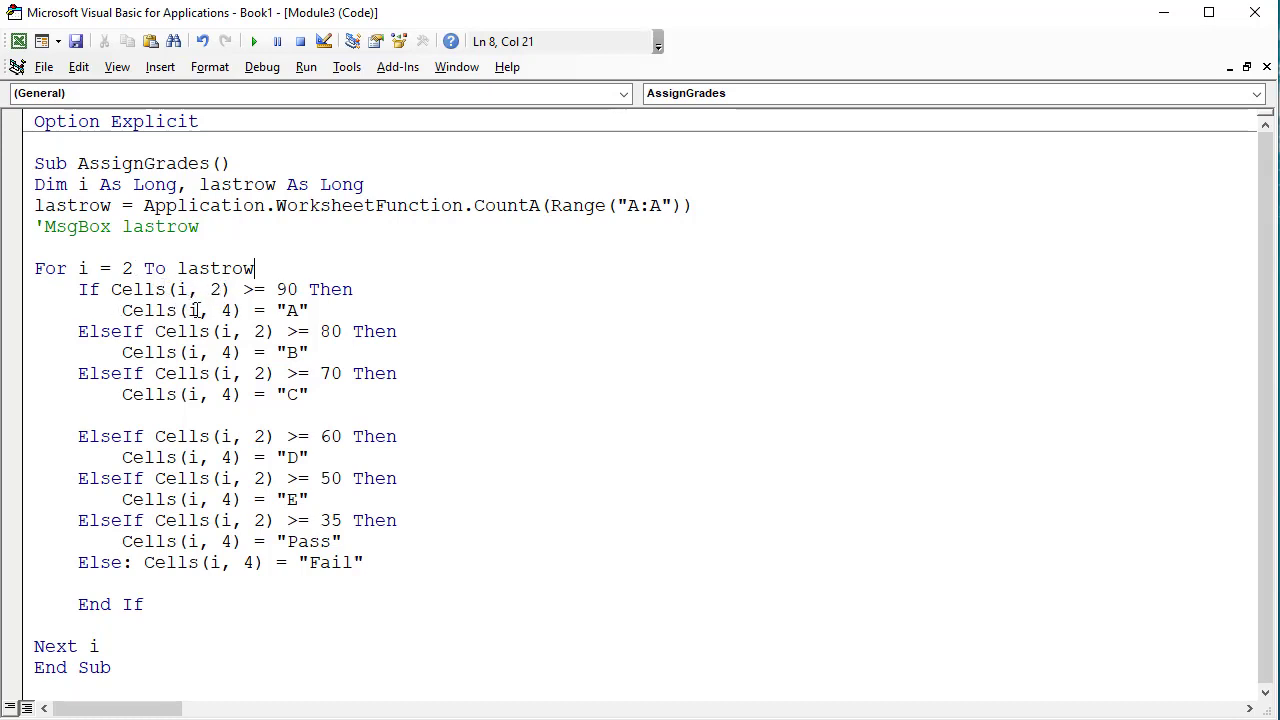
{"action": "left_click", "coordinate": [313, 315]}
{"action": "left_click", "coordinate": [20, 42]}
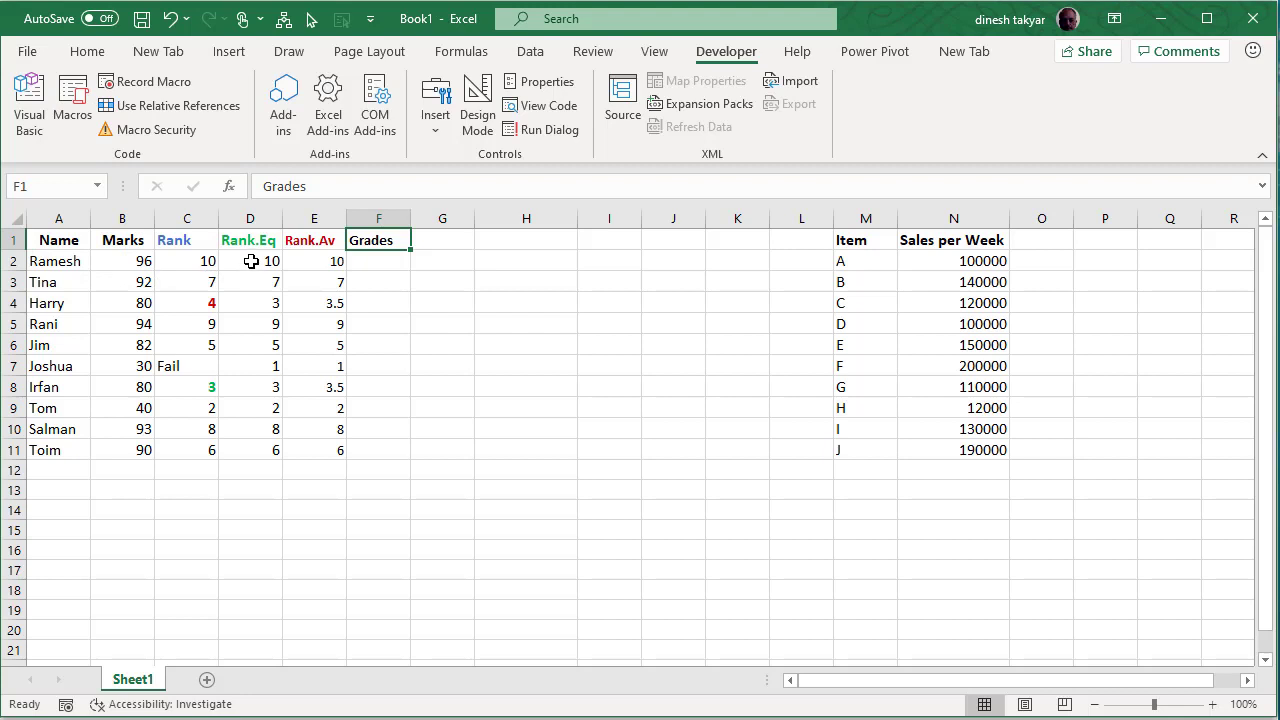
Reopen AssignGrades and delete column 4 from the grade A line's Cells reference
{"action": "left_click", "coordinate": [370, 265]}
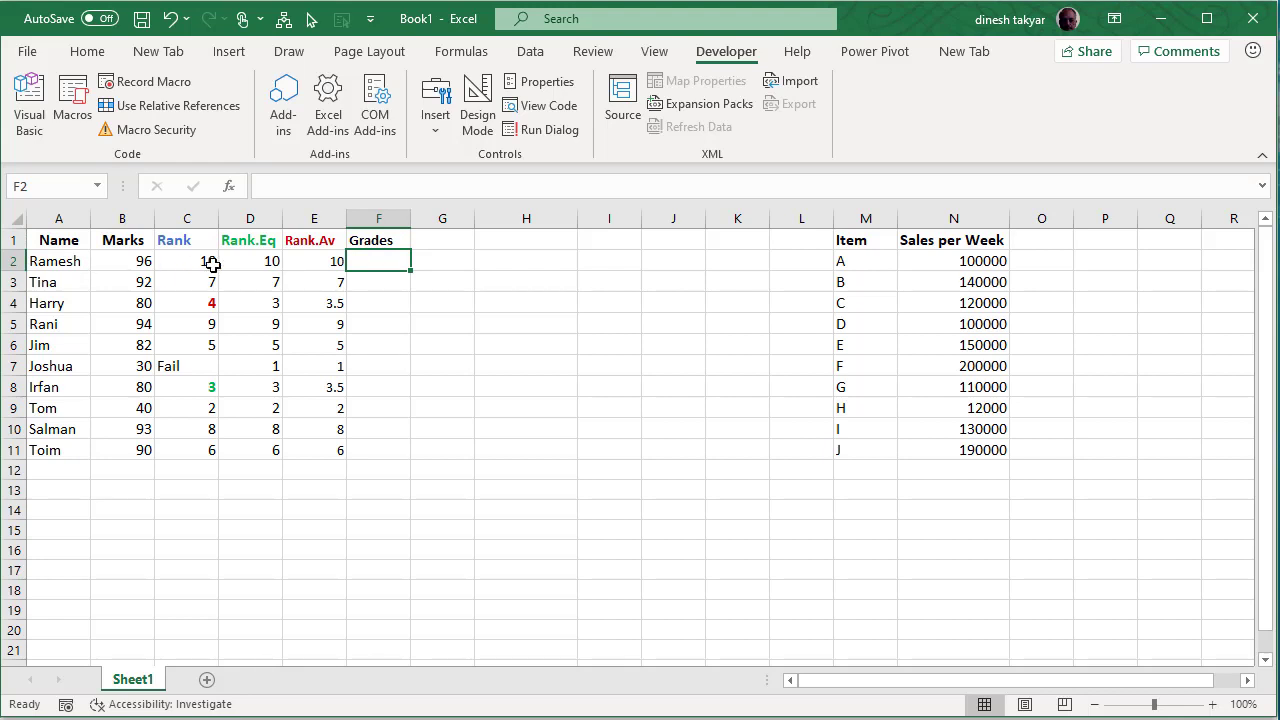
{"action": "left_click", "coordinate": [30, 110]}
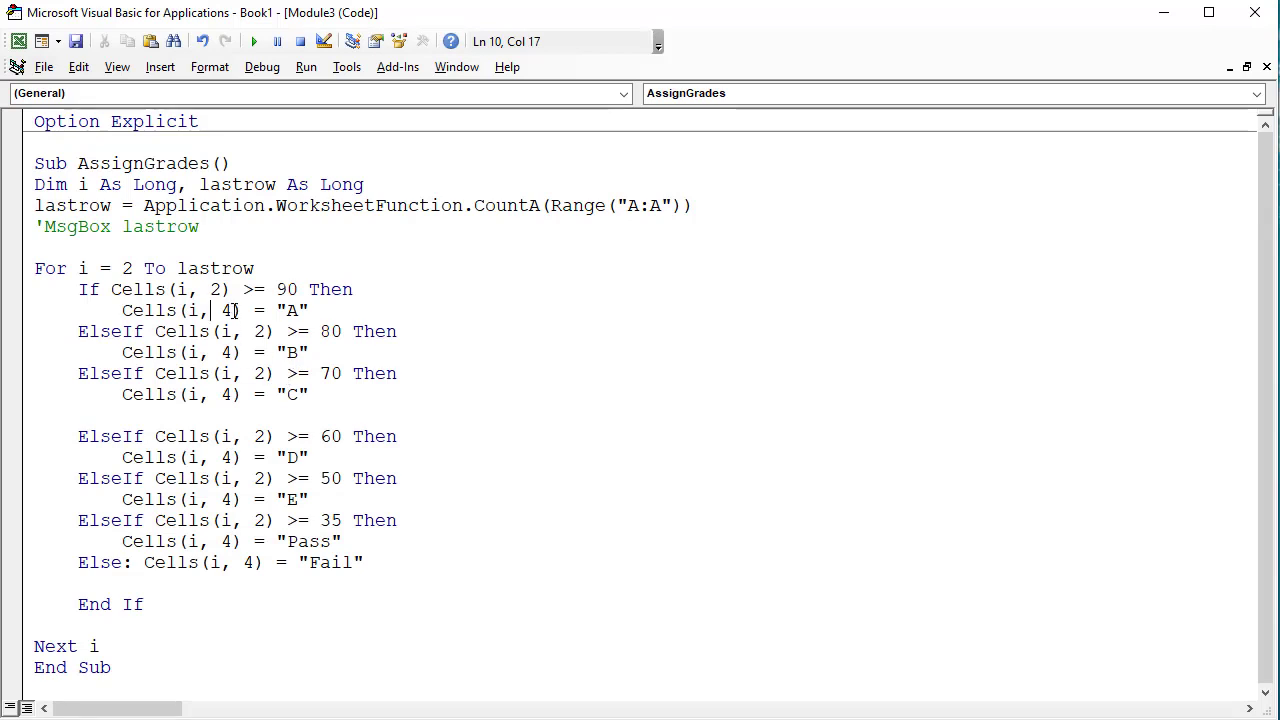
{"action": "key", "text": "BackSpace"}
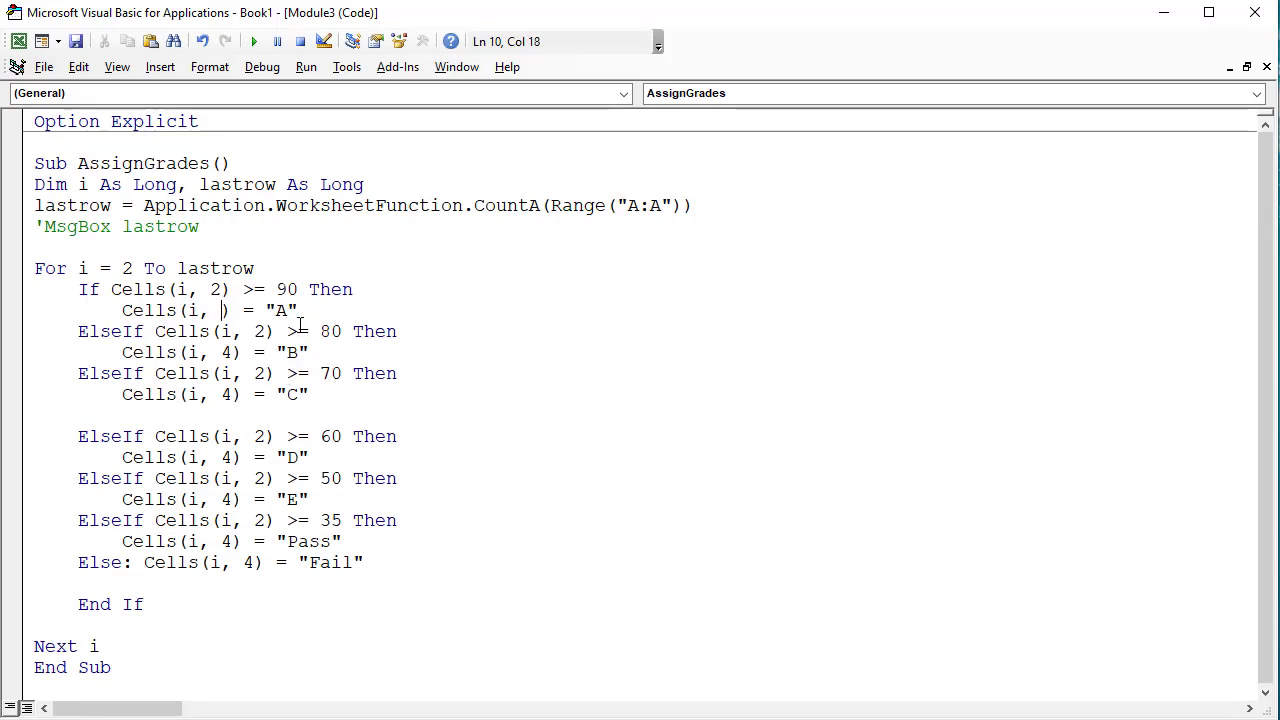
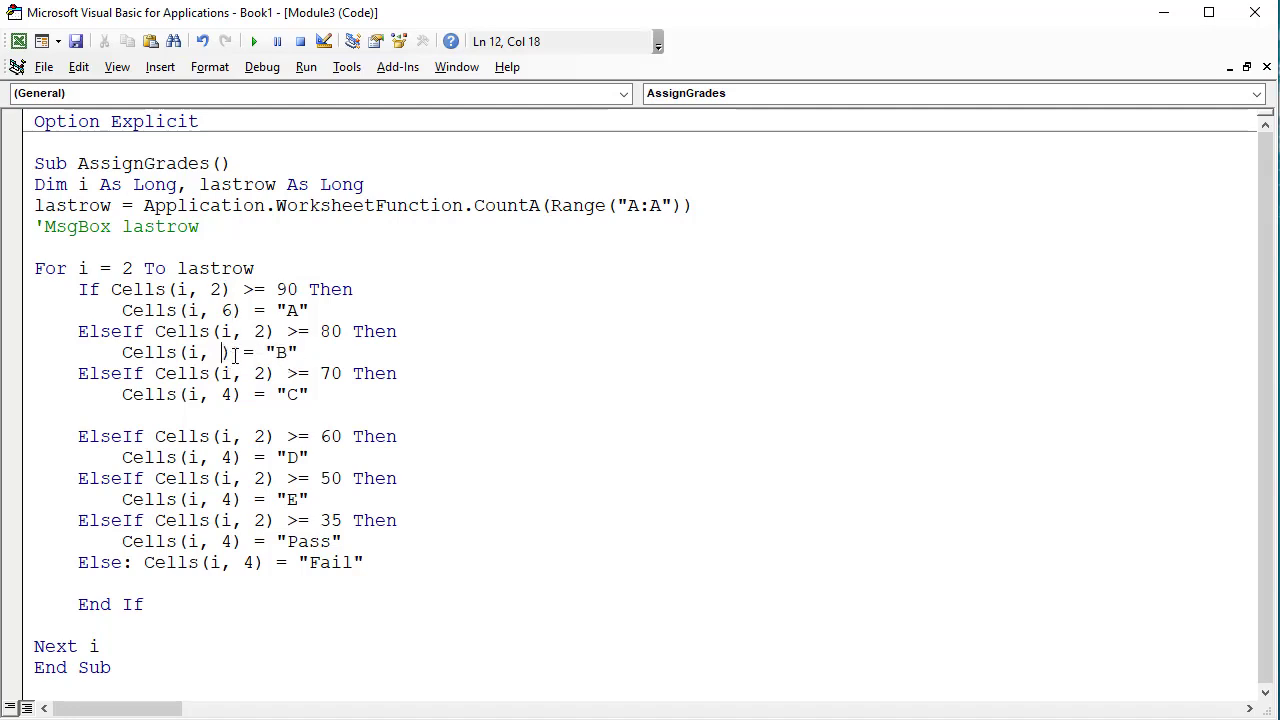
Change Cells(i, 4) to Cells(i, 6) in the grade B through E lines
{"action": "type", "text": "6"}
{"action": "key", "text": "BackSpace"}
{"action": "type", "text": "6"}
{"action": "left_click", "coordinate": [232, 457]}
{"action": "key", "text": "BackSpace"}
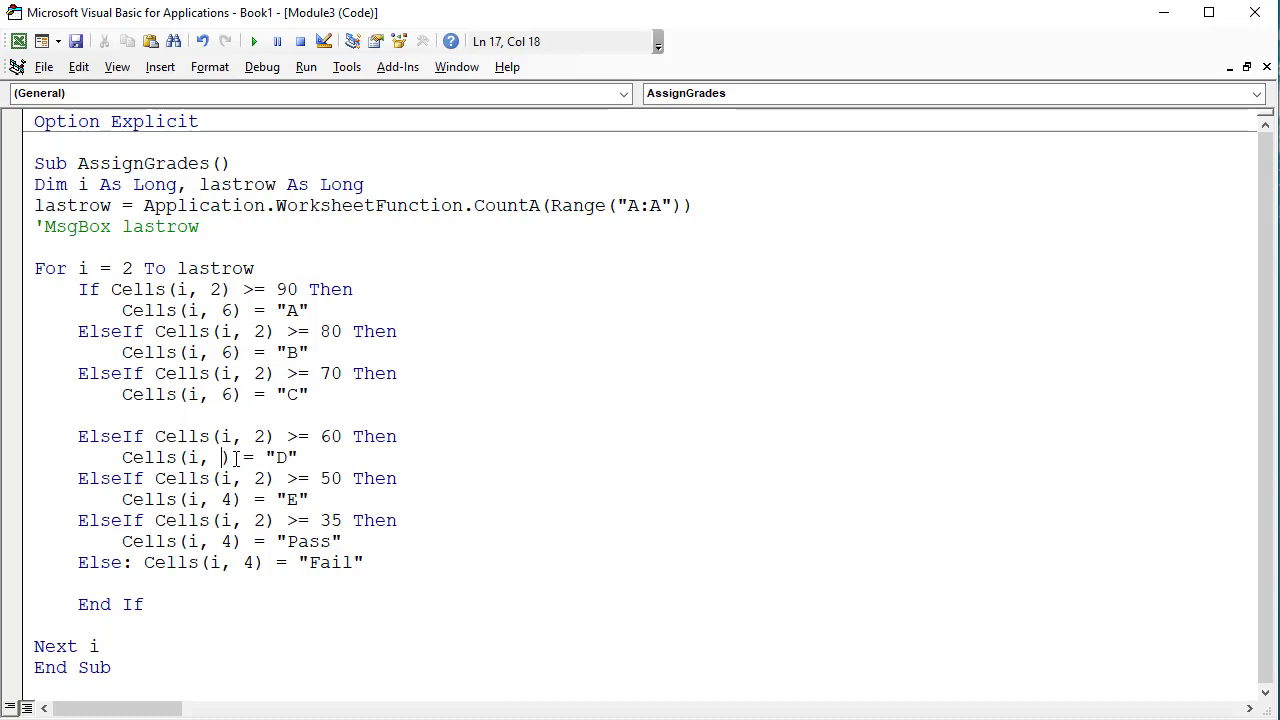
{"action": "type", "text": "6"}
{"action": "left_click", "coordinate": [233, 499]}
{"action": "key", "text": "BackSpace"}
{"action": "type", "text": "6"}
Change Cells(i, 4) to Cells(i, 6) in the Pass and Fail lines
{"action": "left_click", "coordinate": [233, 541]}
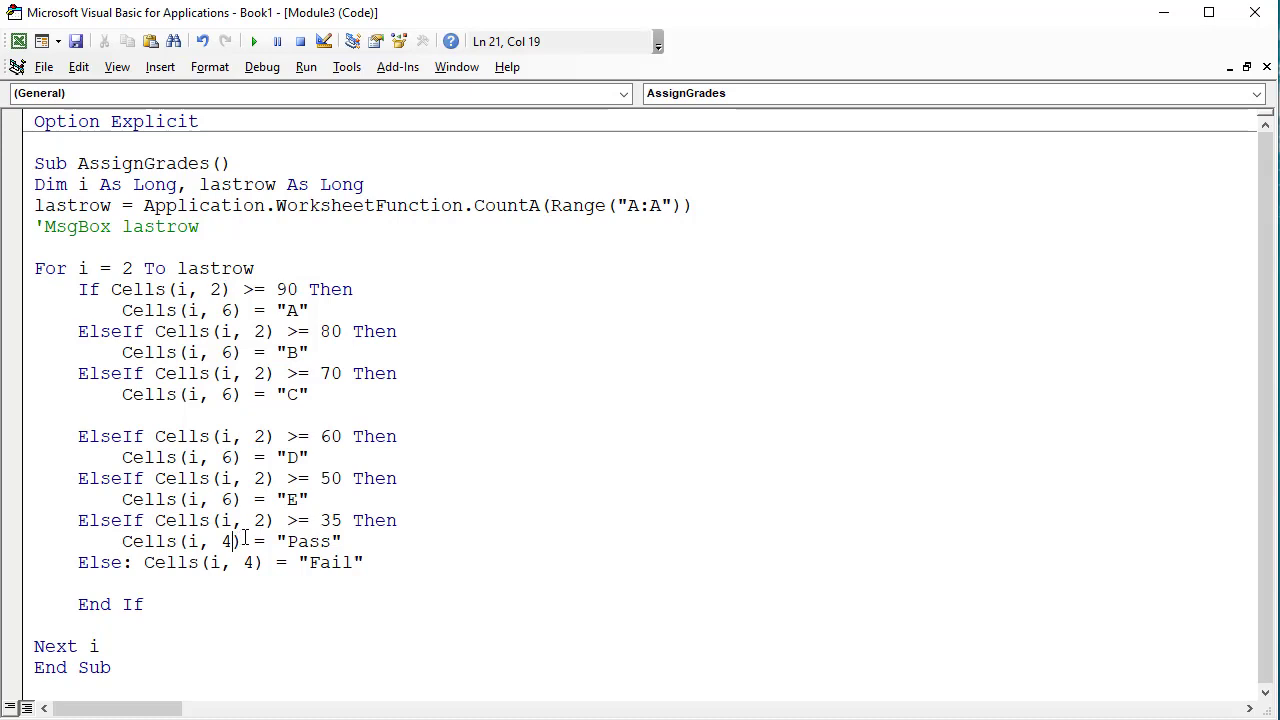
{"action": "key", "text": "BackSpace"}
{"action": "type", "text": "6"}
{"action": "left_click", "coordinate": [254, 563]}
{"action": "key", "text": "BackSpace"}
{"action": "type", "text": "6"}
{"action": "left_click", "coordinate": [446, 459]}
Run AssignGrades, then check the Fail grade in F7 and Pass grade in F9
{"action": "left_click", "coordinate": [255, 45]}
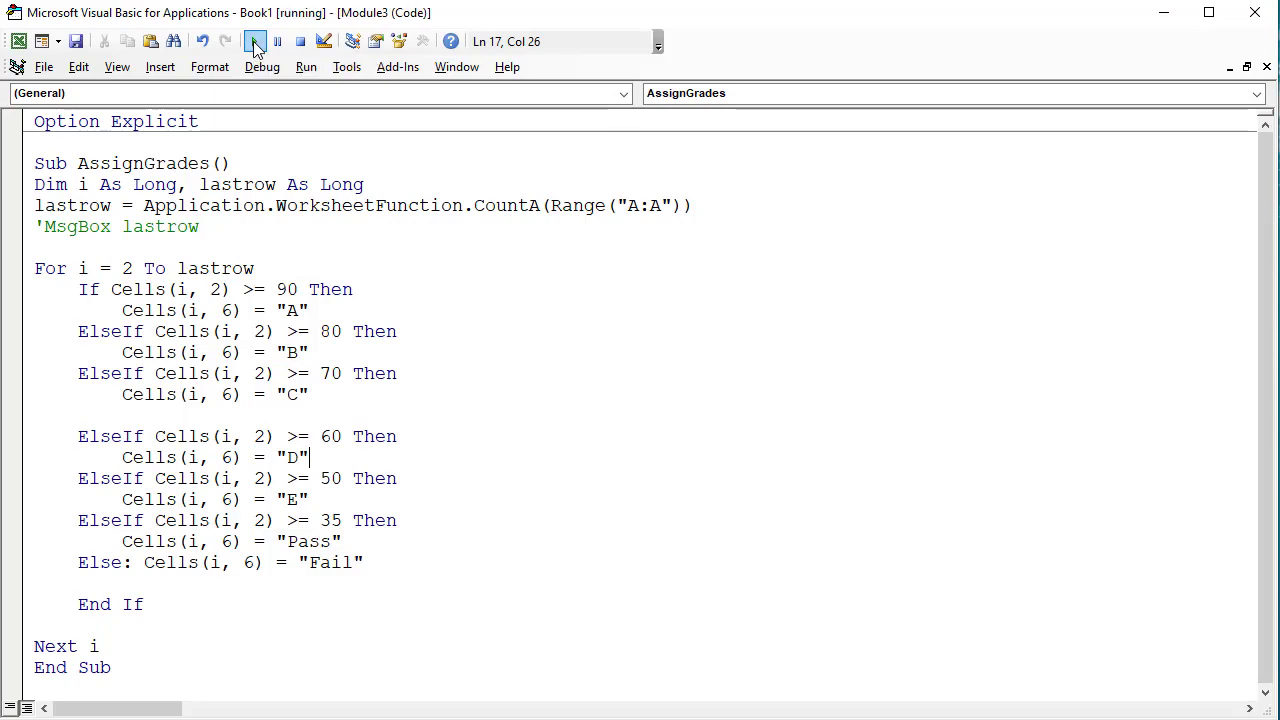
{"action": "left_click", "coordinate": [19, 41]}
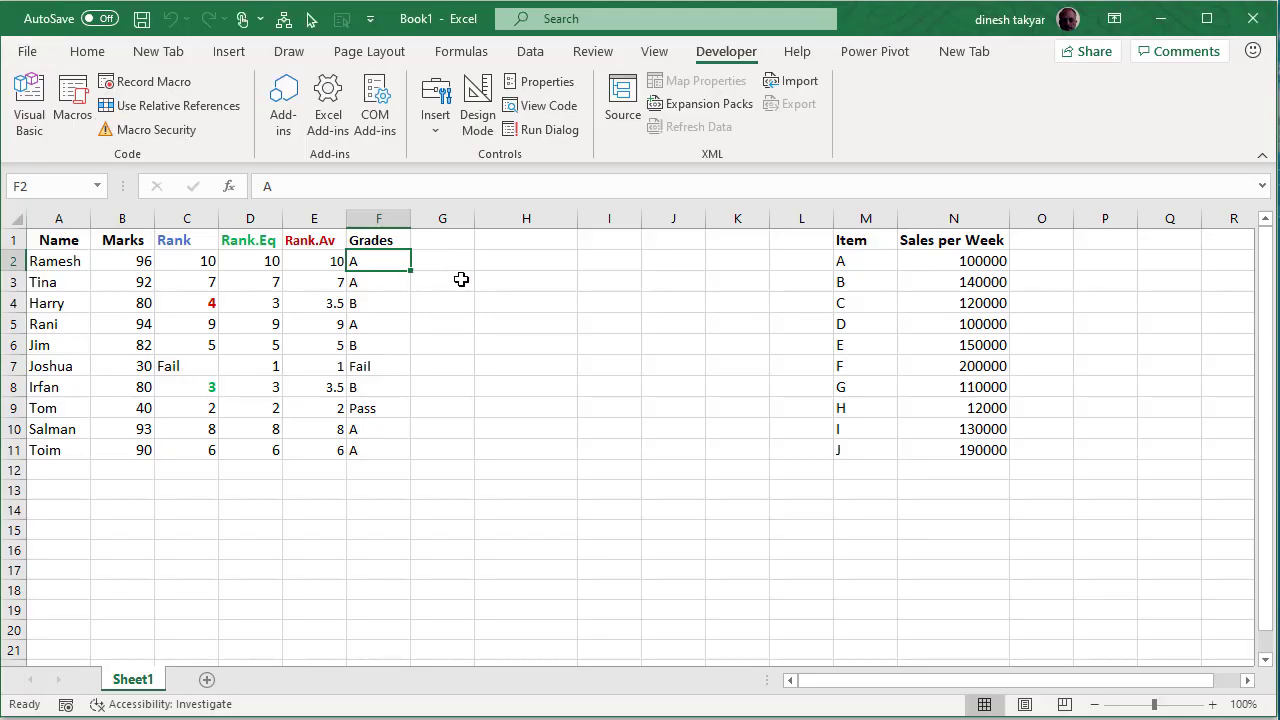
{"action": "left_click", "coordinate": [184, 366]}
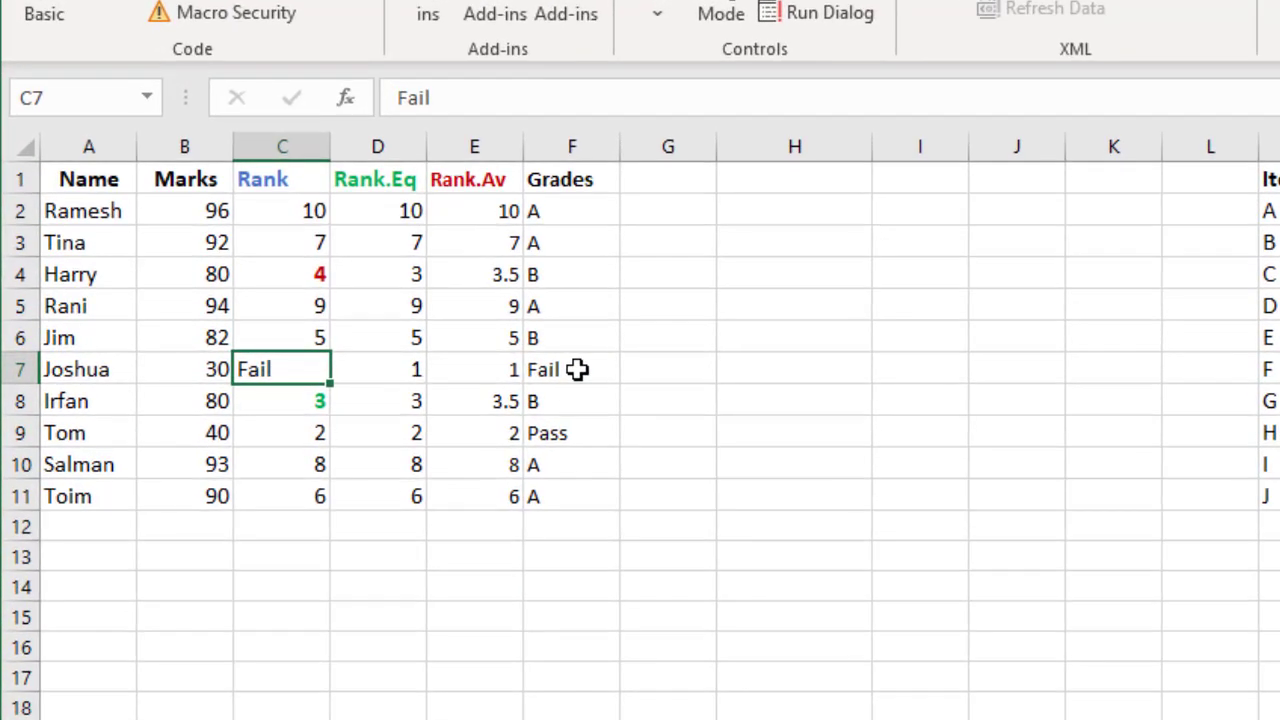
{"action": "left_click", "coordinate": [383, 366]}
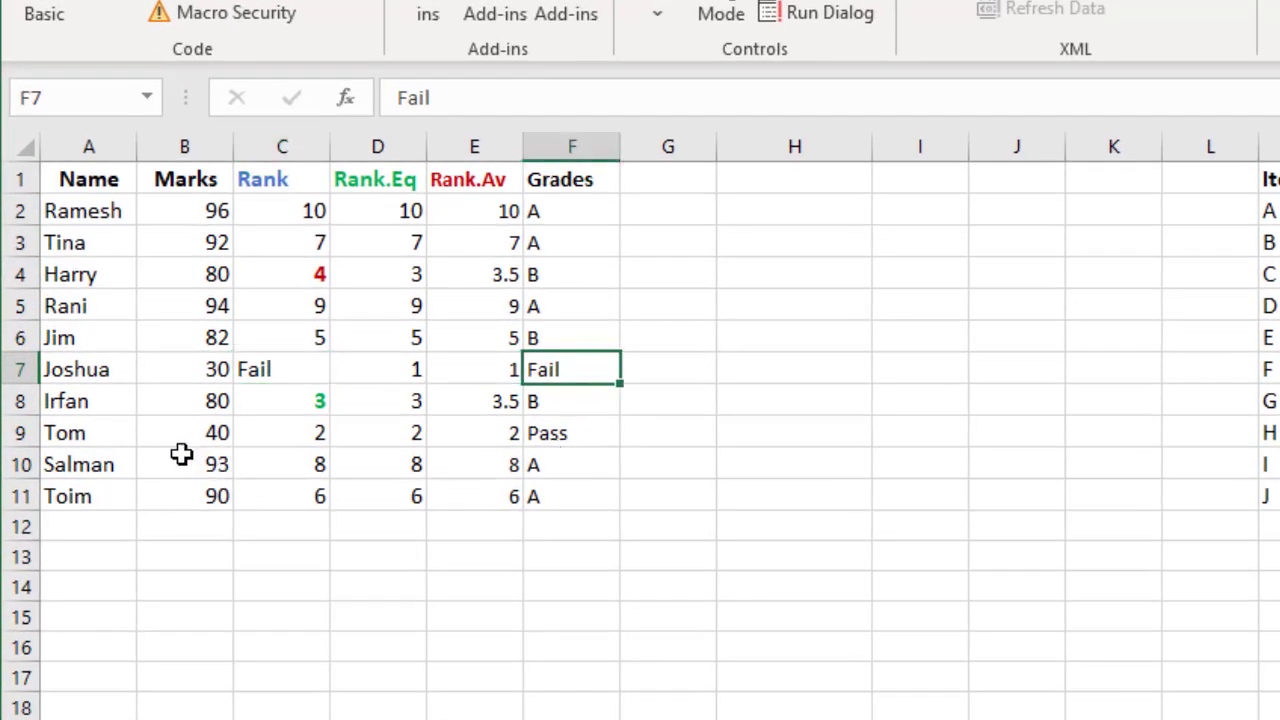
{"action": "left_click", "coordinate": [571, 437]}
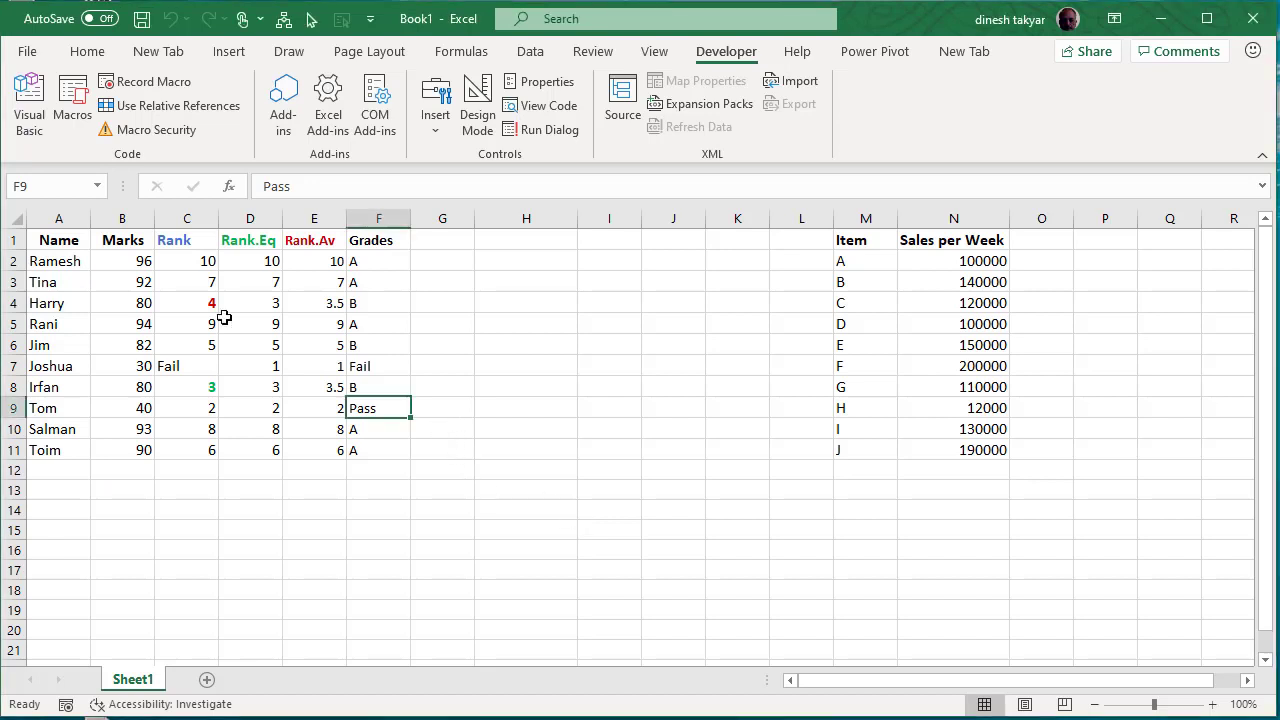
Save to the Desktop as 'automating rank worksheet function' in Excel Macro-Enabled Workbook (*.xlsm) format
{"action": "left_click", "coordinate": [30, 54]}
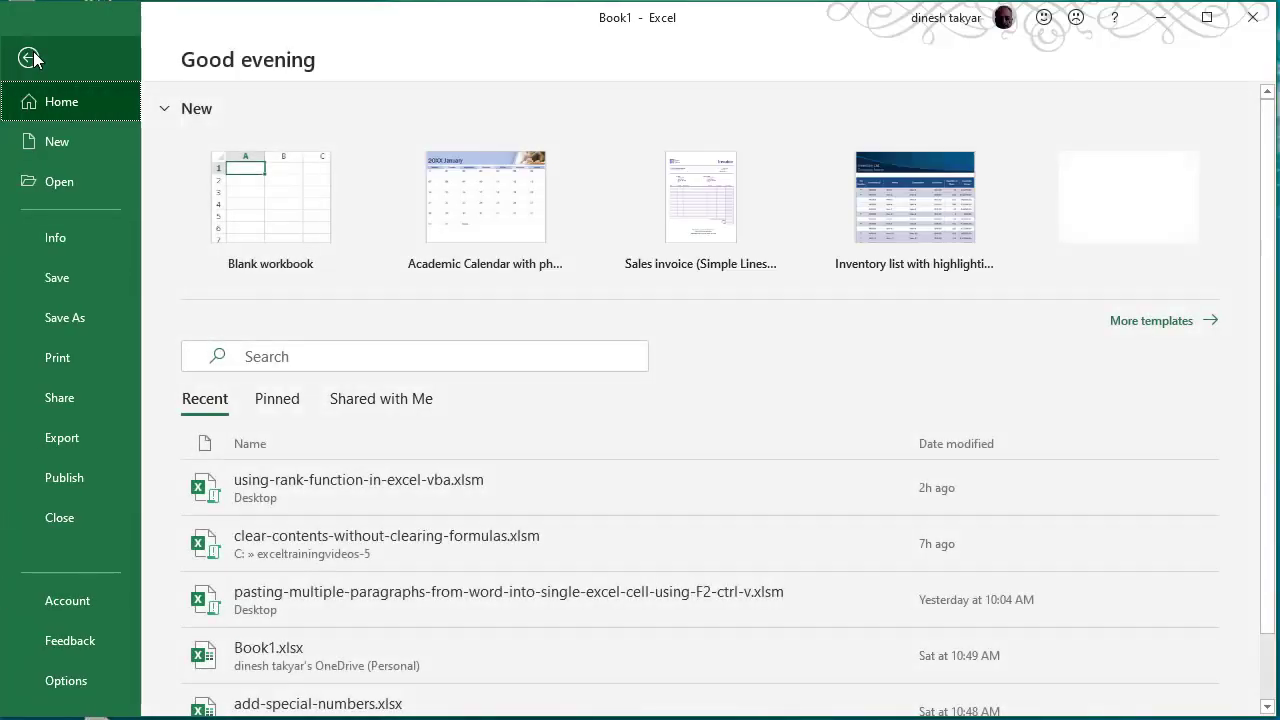
{"action": "left_click", "coordinate": [87, 320]}
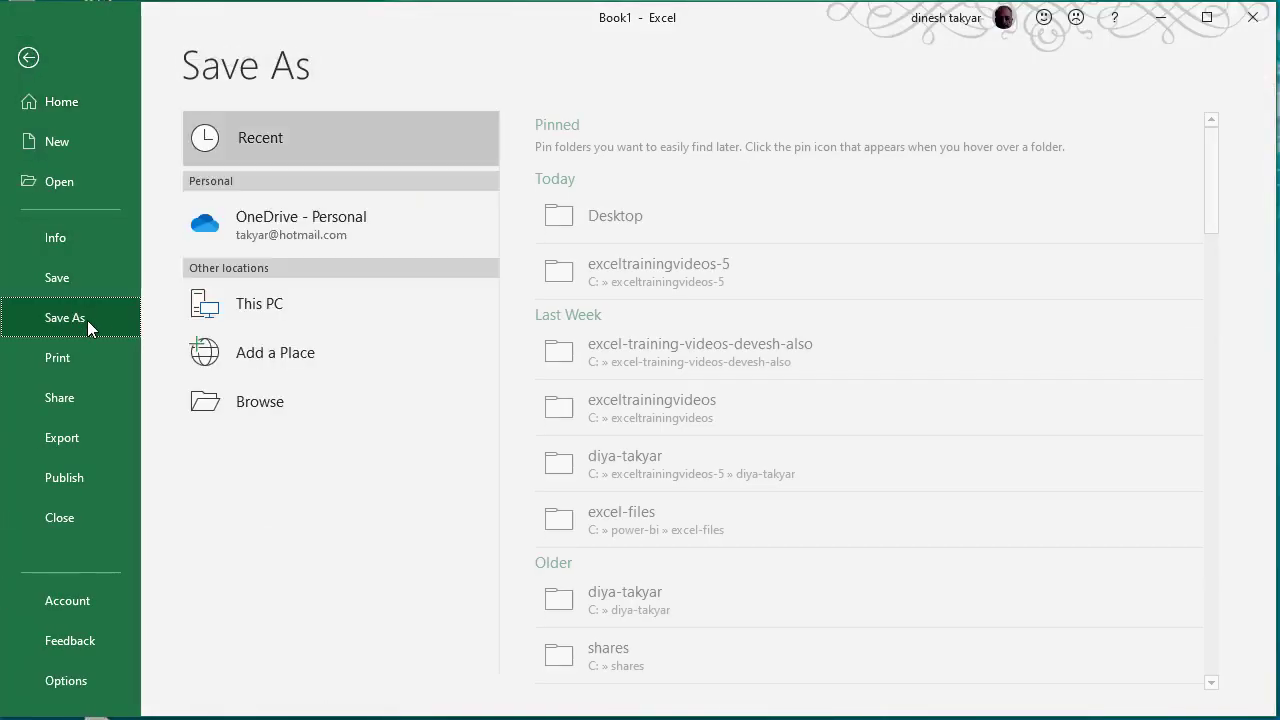
{"action": "left_click", "coordinate": [627, 216]}
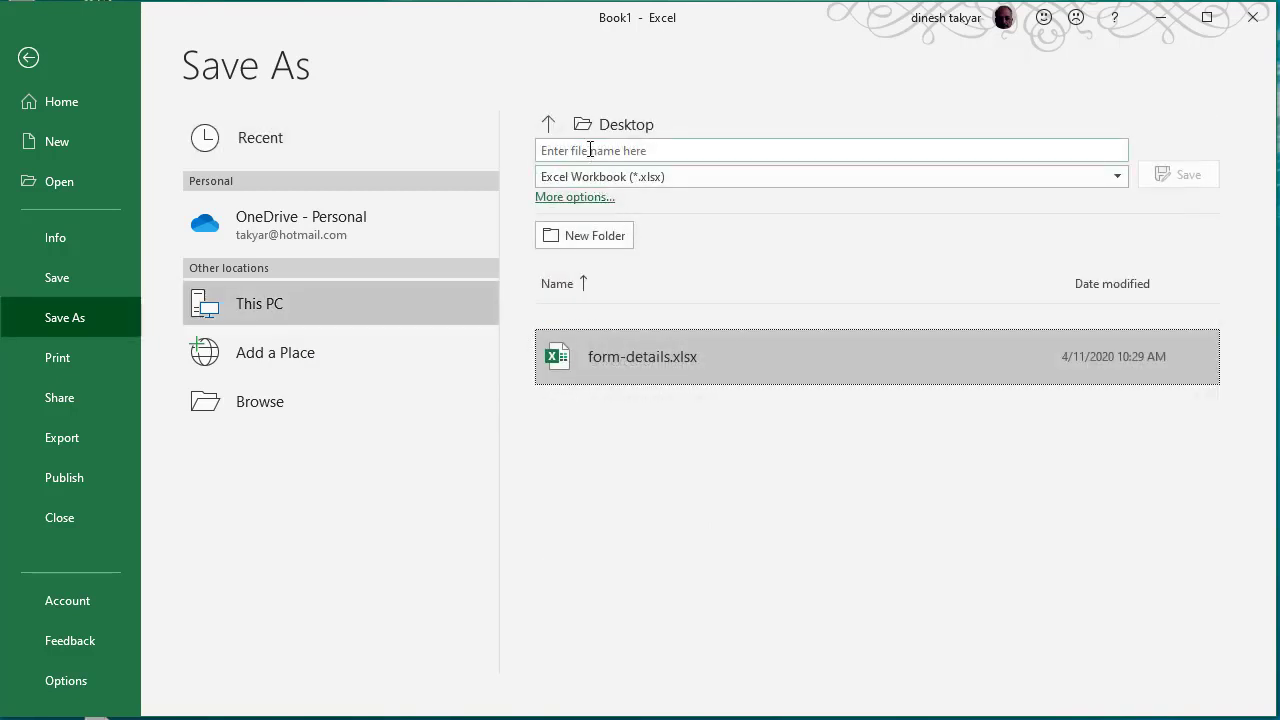
{"action": "left_click", "coordinate": [592, 149]}
{"action": "type", "text": "automating rank worksheet function"}
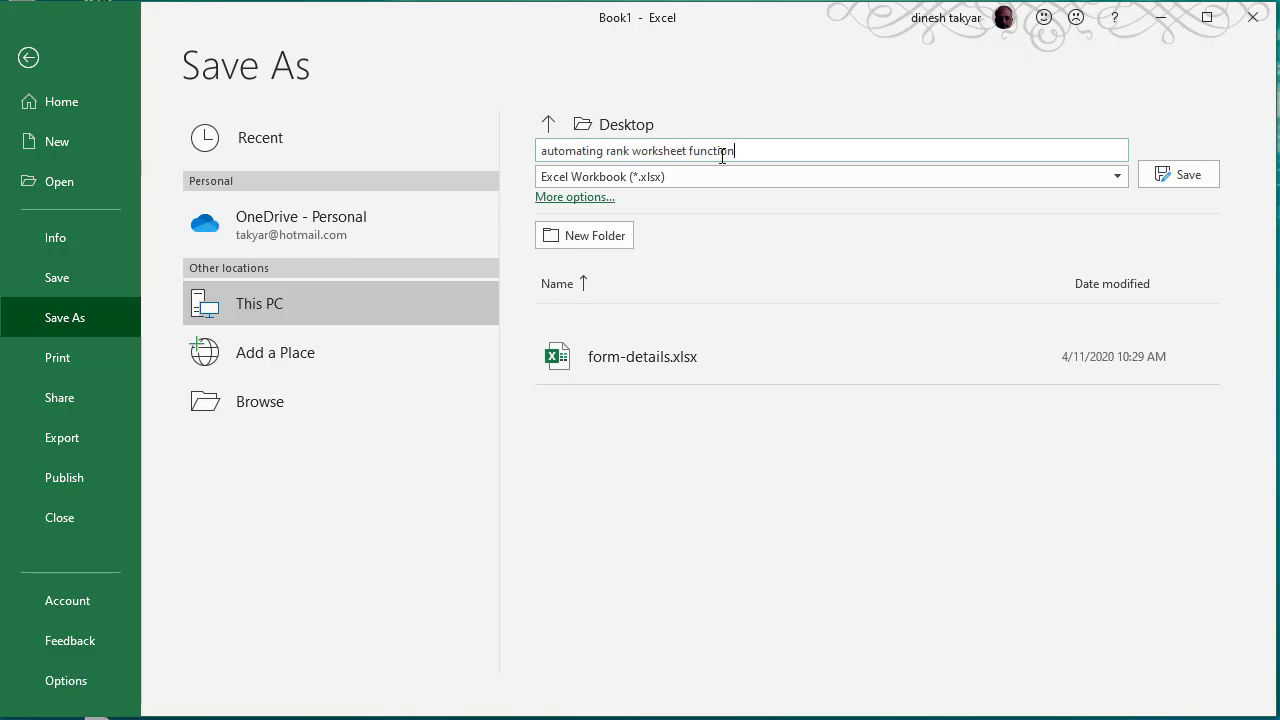
{"action": "left_click", "coordinate": [1118, 178]}
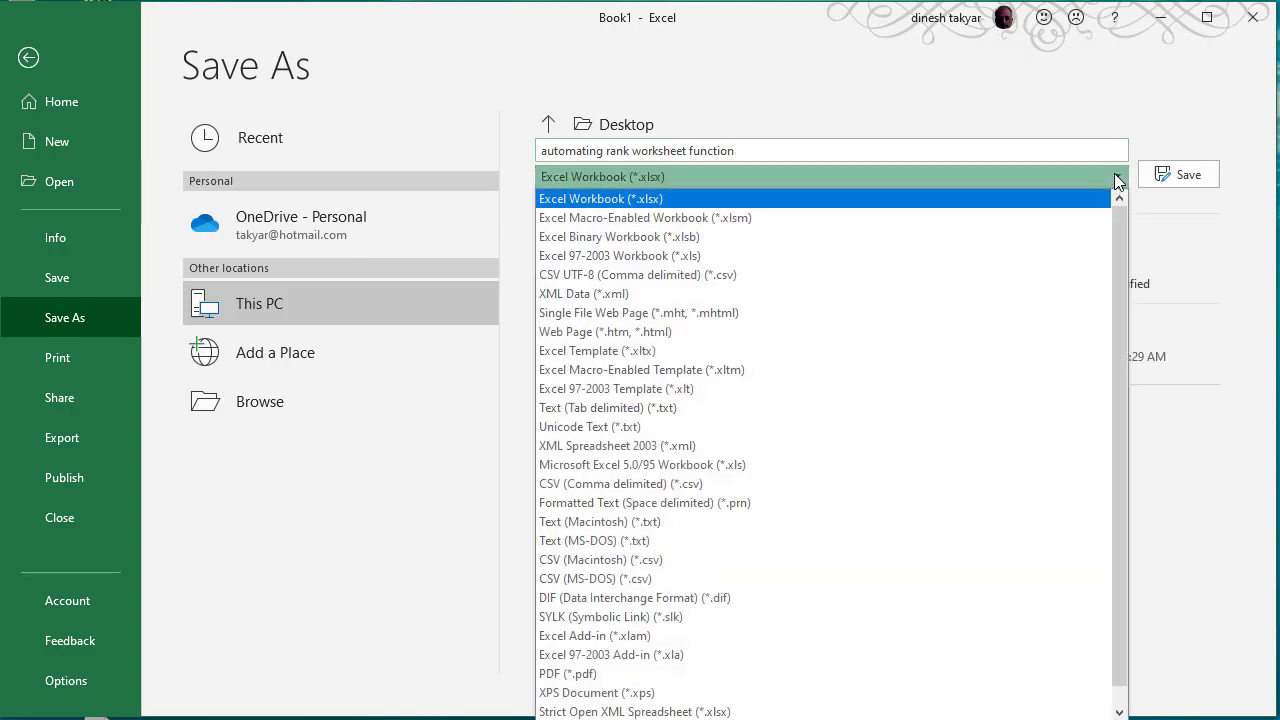
{"action": "left_click", "coordinate": [730, 218]}
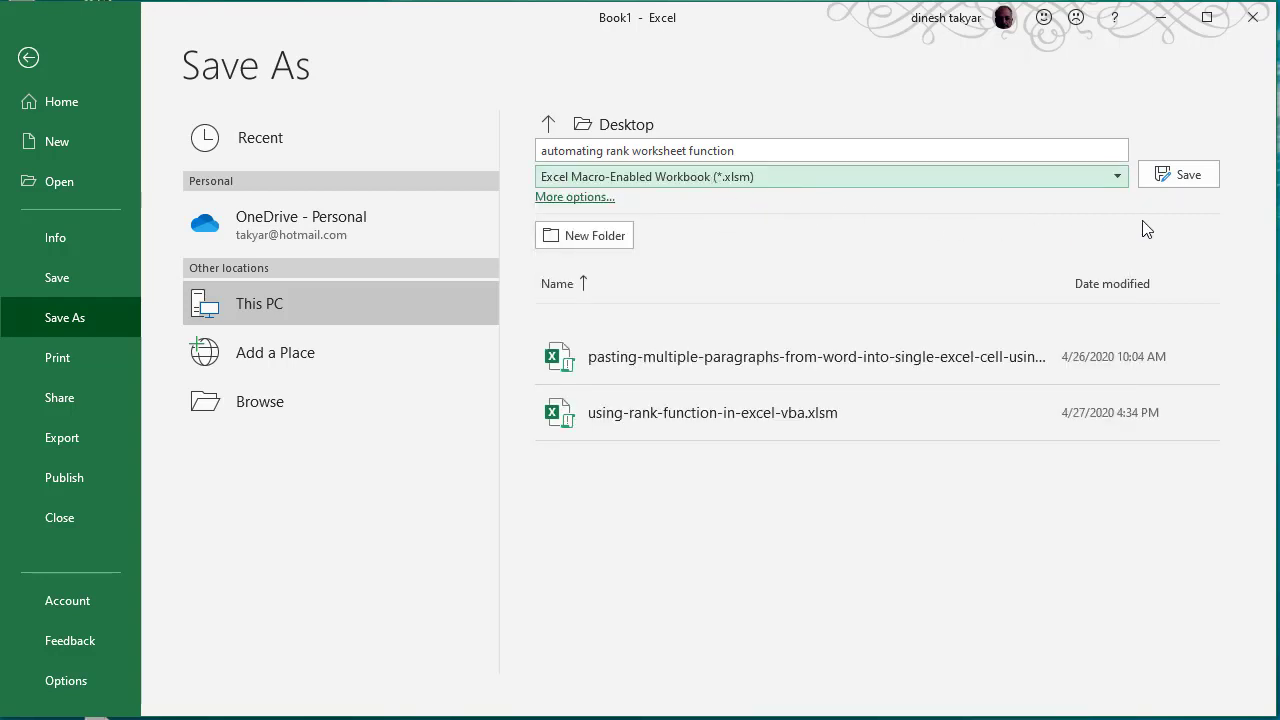
{"action": "left_click", "coordinate": [1183, 175]}
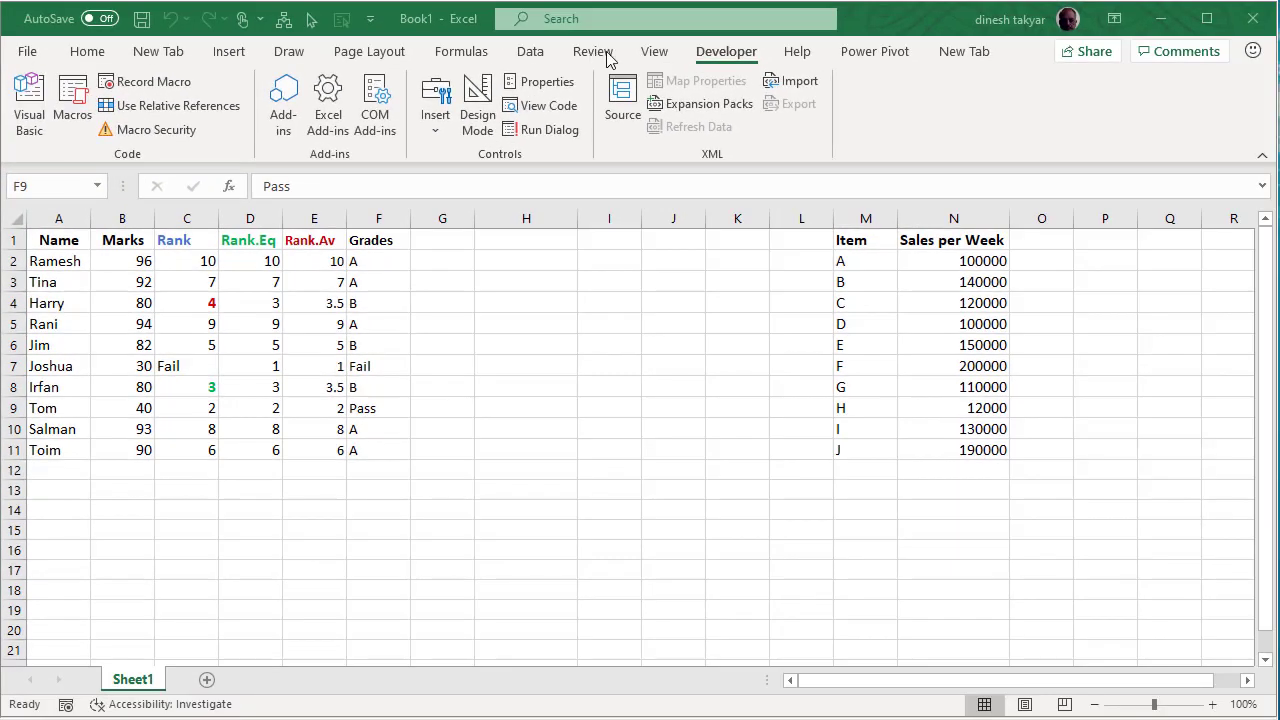
Open Visual Basic from the Developer tab to show the AssignGrades code
{"action": "left_click", "coordinate": [37, 100]}
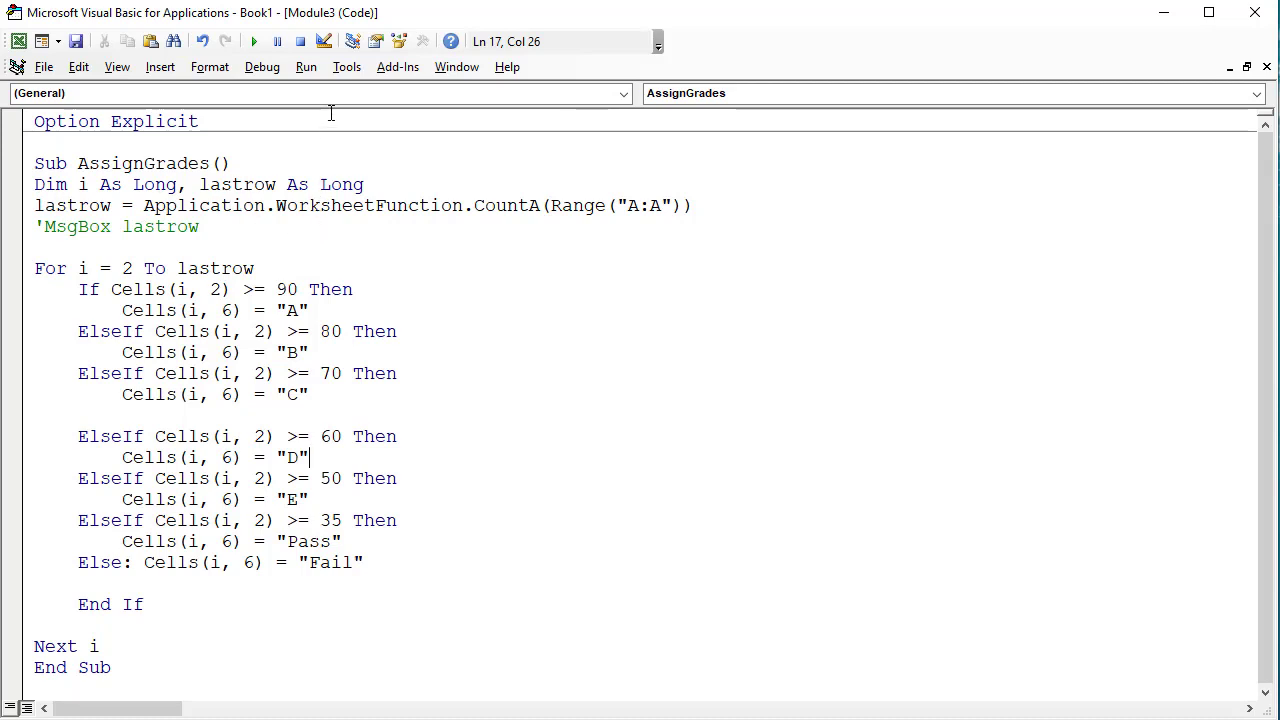
Open Module1 from the Project Explorer to view the assignRanks macro
{"action": "left_click", "coordinate": [353, 43]}
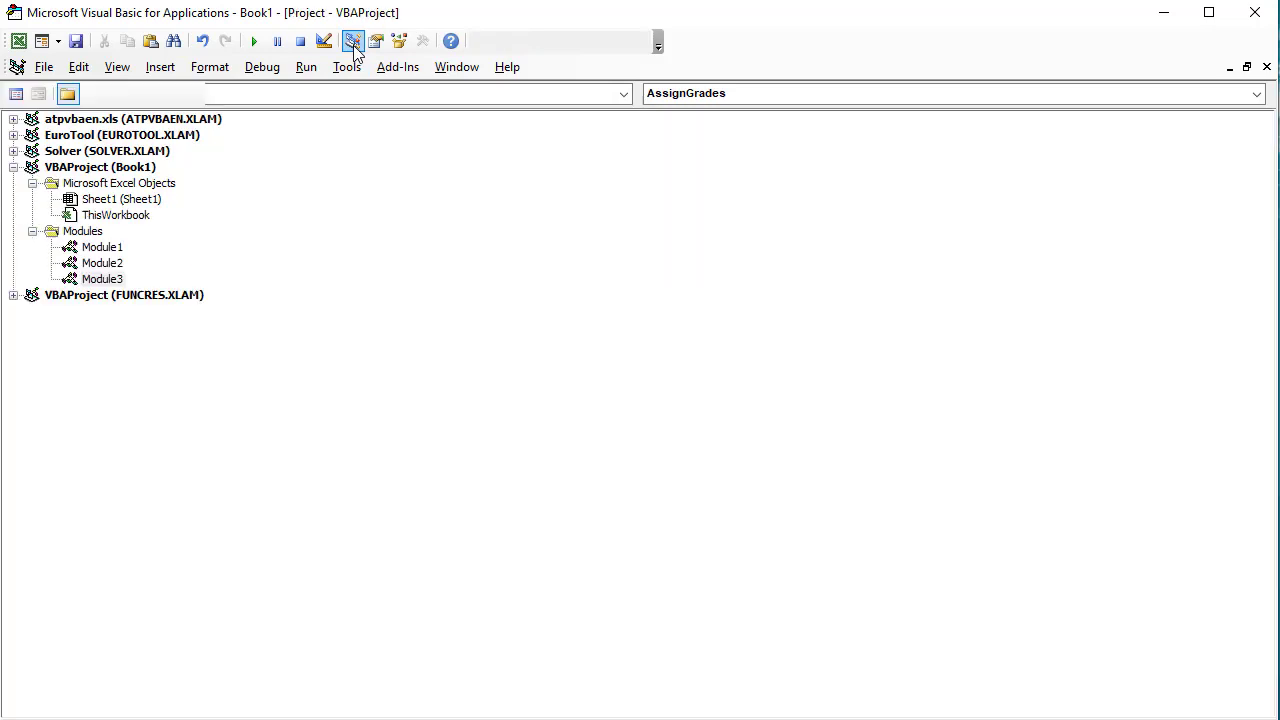
{"action": "left_click", "coordinate": [104, 249]}
{"action": "double_click", "coordinate": [104, 249]}
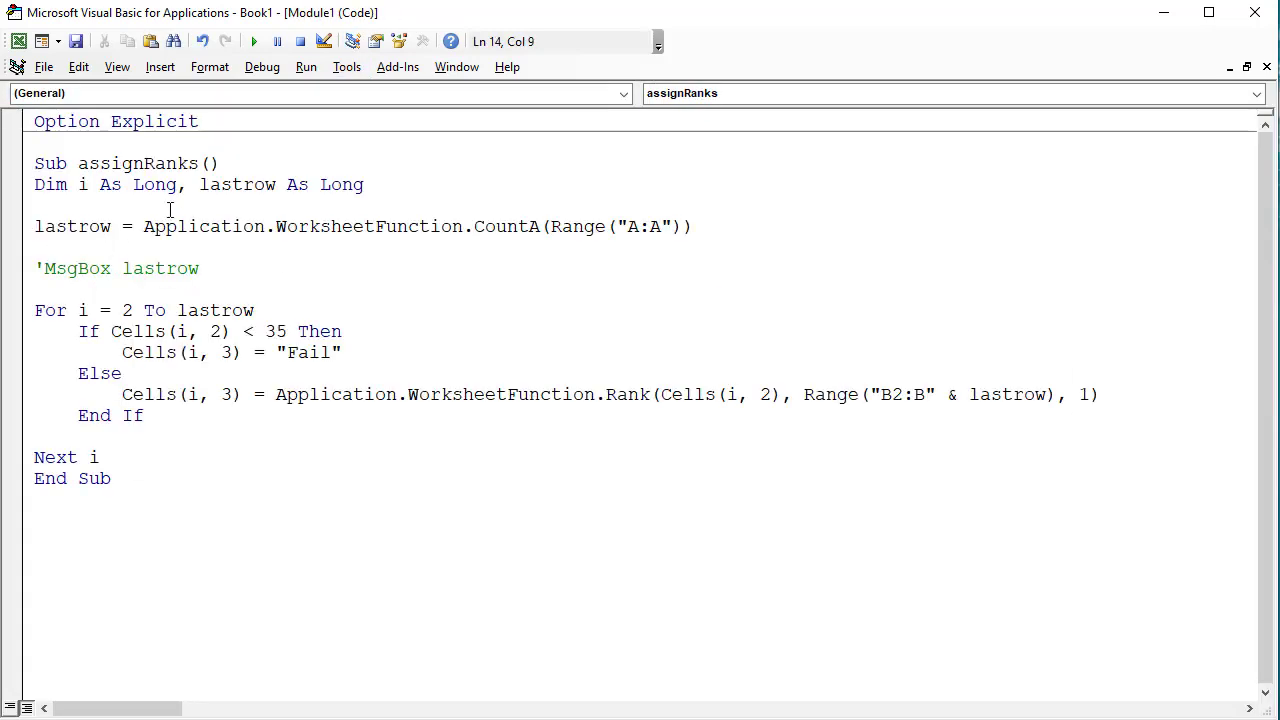
View the assigningRankToSameRanks code in Module2, then return to the Excel worksheet
{"action": "left_click", "coordinate": [352, 41]}
{"action": "left_click", "coordinate": [106, 264]}
{"action": "double_click", "coordinate": [106, 264]}
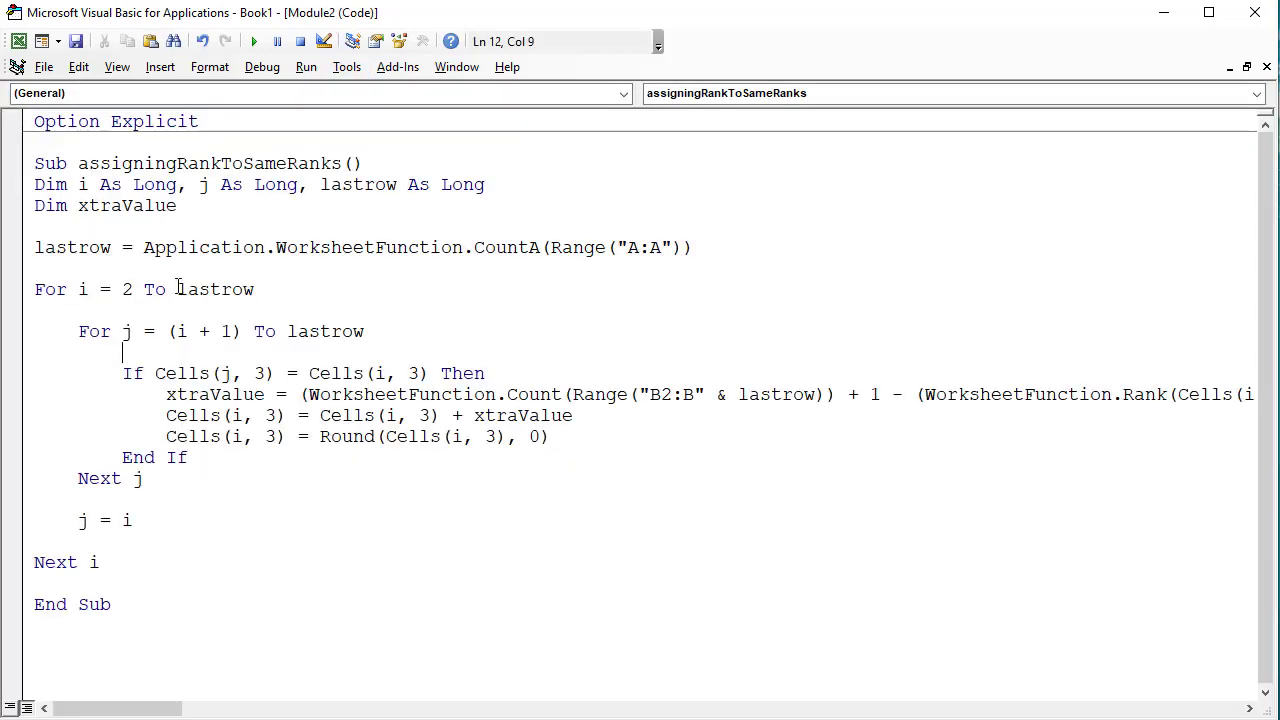
{"action": "left_click", "coordinate": [365, 289]}
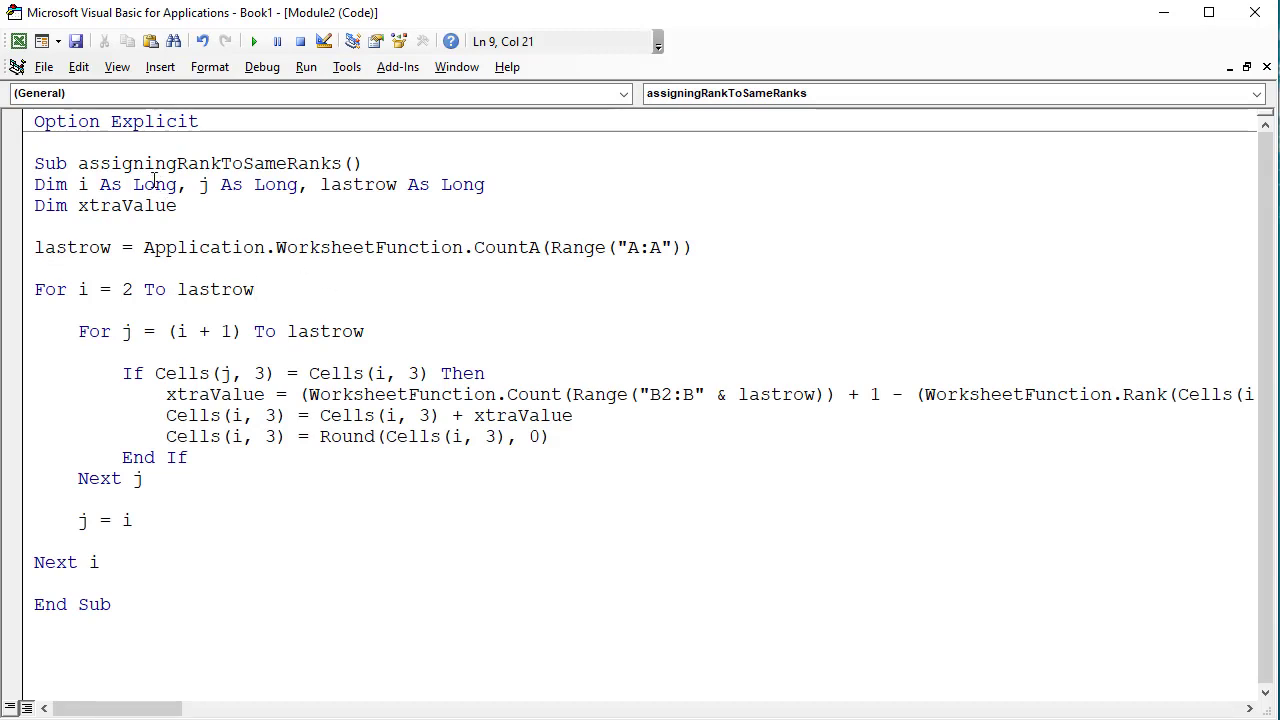
{"action": "left_click", "coordinate": [100, 148]}
{"action": "left_click", "coordinate": [19, 41]}
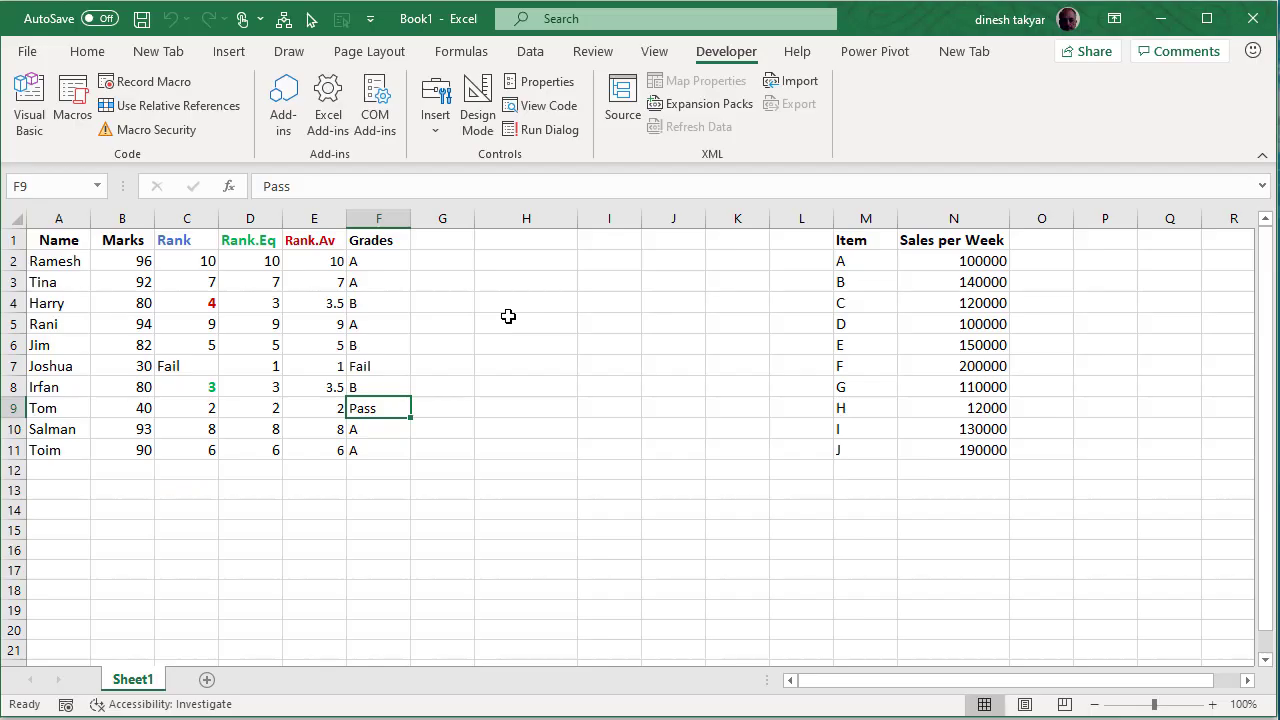